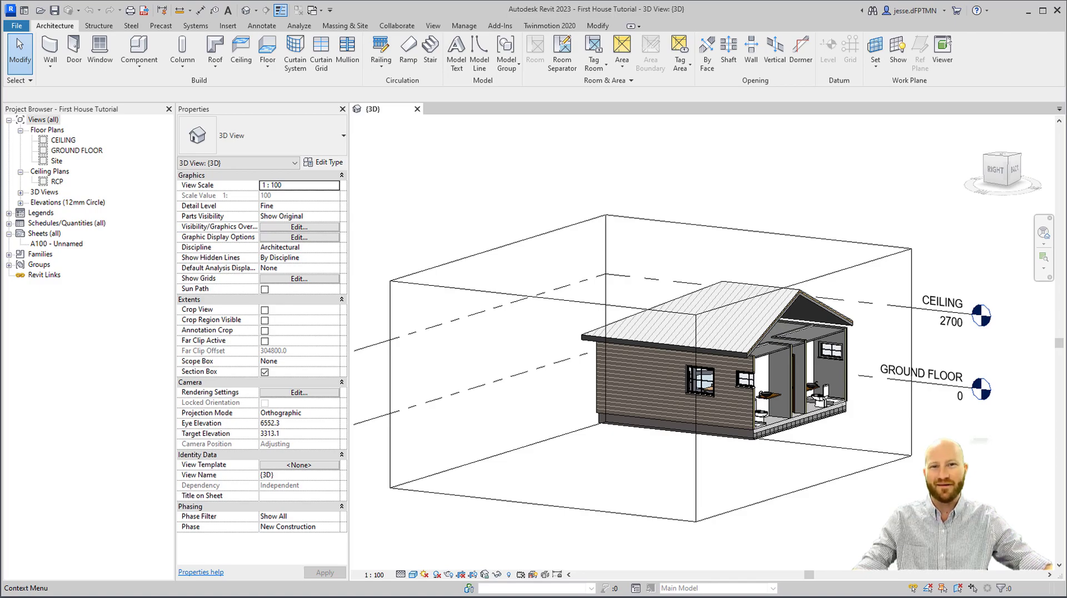
Extend the 3D view's section box past the end of the house and lower its top to cut away the roof.
left_click(879, 257)
left_click_drag(805, 381, 945, 409)
left_click_drag(719, 270, 742, 389)
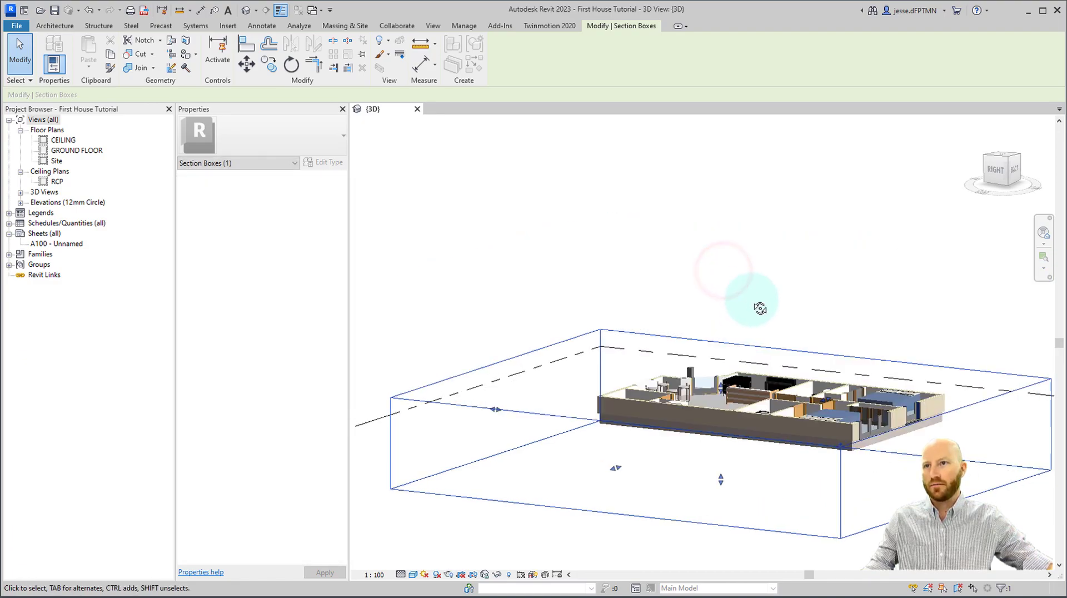
middle_click_drag(760, 308, 778, 443, "shift")
scroll(774, 438, "up", 2)
middle_click_drag(755, 401, 696, 340)
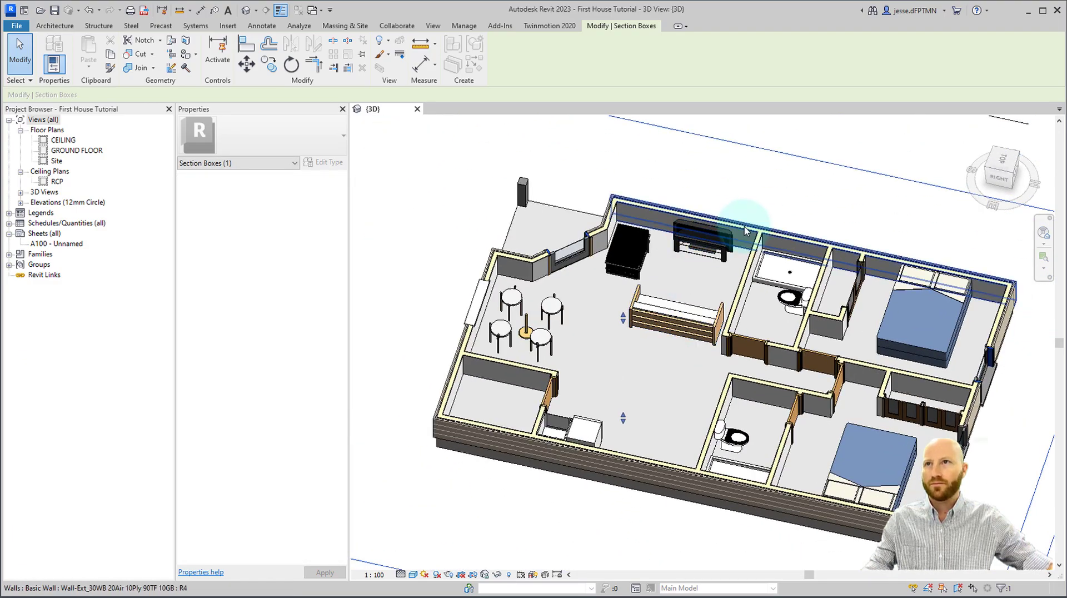
Set the flat-screen TV's elevation from level to 550 so it sits on its cabinet.
scroll(745, 231, "up", 3)
left_click(702, 255)
left_click(273, 197)
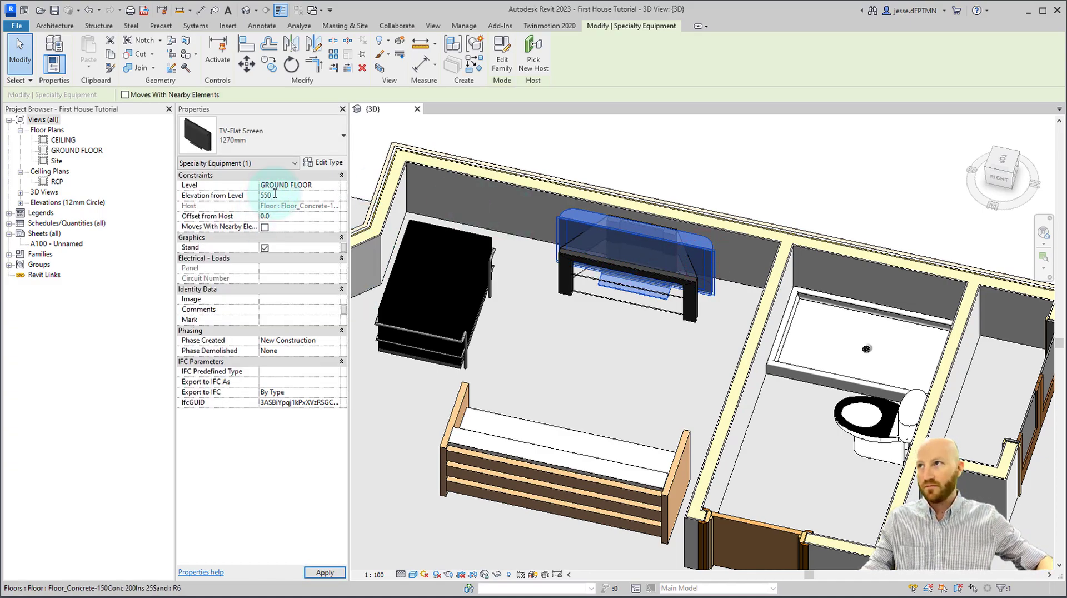
middle_click_drag(615, 345, 583, 251, "shift")
scroll(581, 252, "down", 3)
left_click(539, 181)
middle_click_drag(575, 184, 628, 335)
scroll(623, 233, "down", 1)
scroll(627, 338, "up", 2)
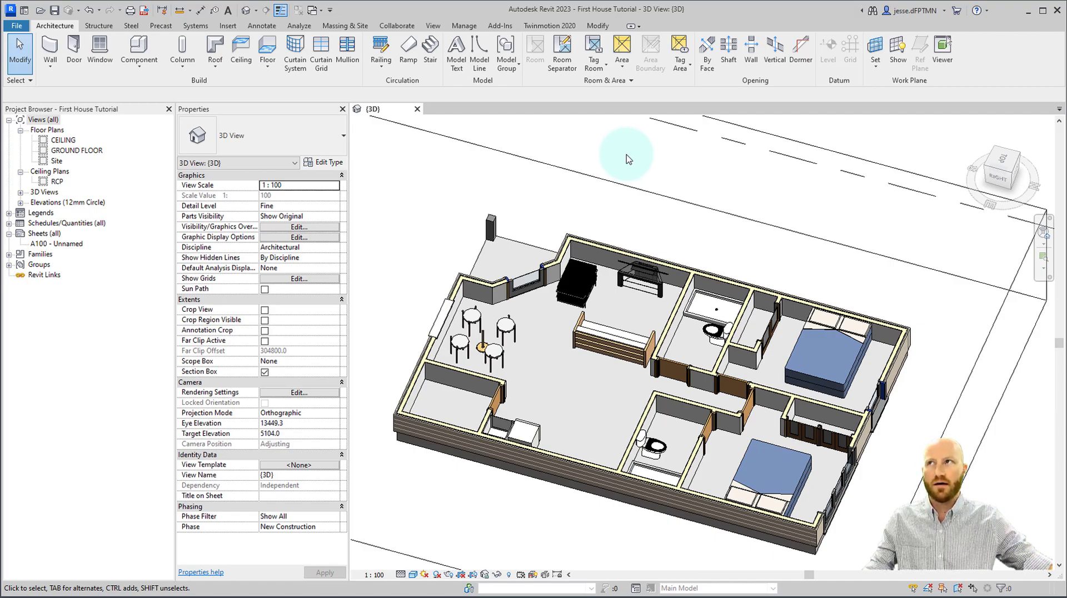
Start a new floor and duplicate the concrete floor type as Floor_Finish_Carpet.
left_click(268, 46)
left_click(322, 166)
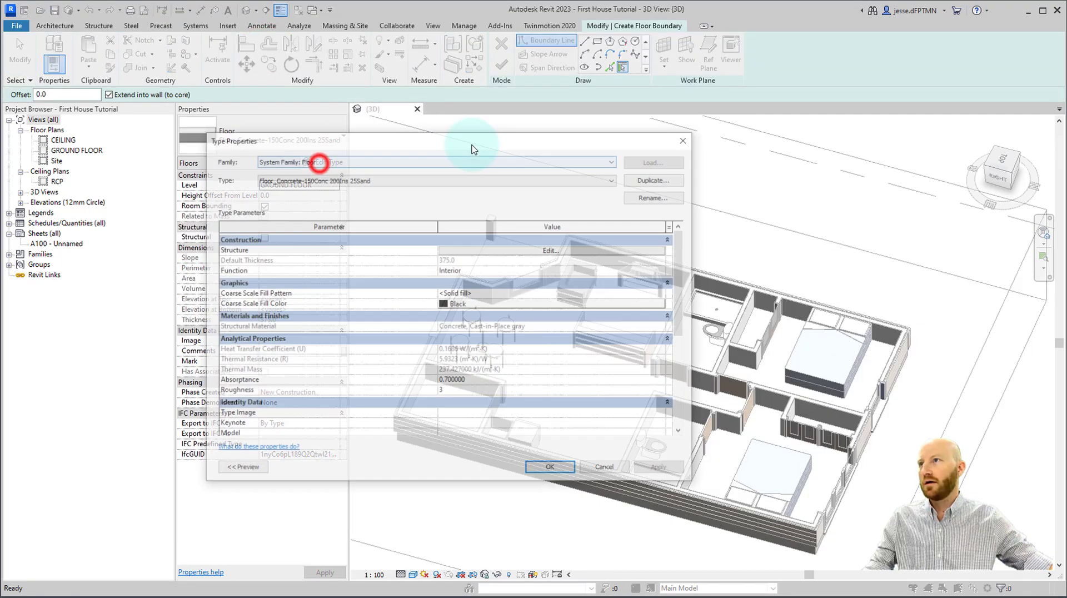
left_click(650, 177)
left_click_drag(412, 304, 480, 304)
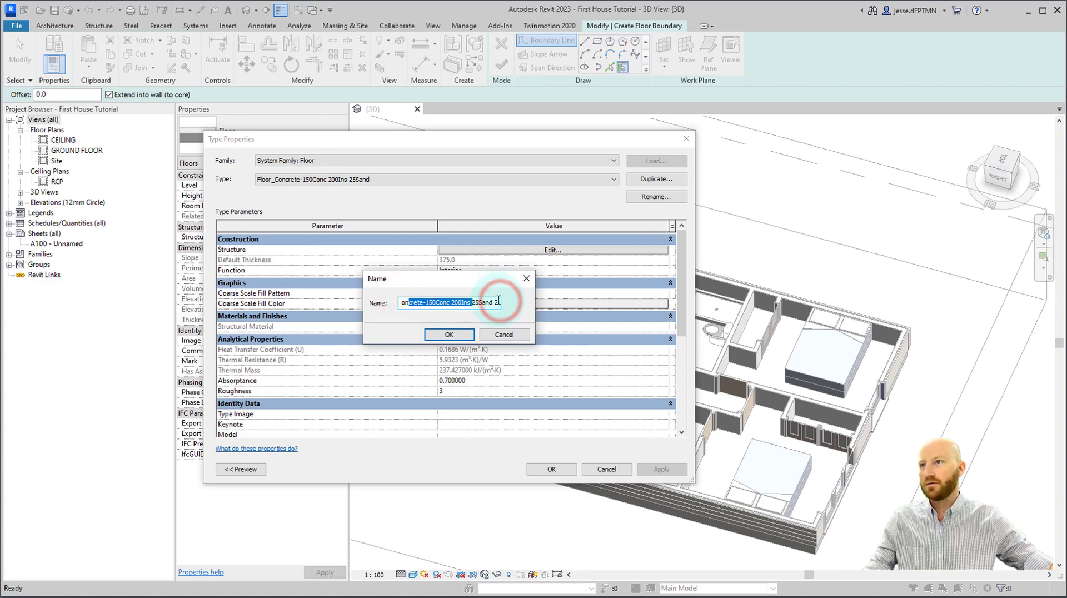
type("Floor_Finish_Carpet")
left_click(450, 334)
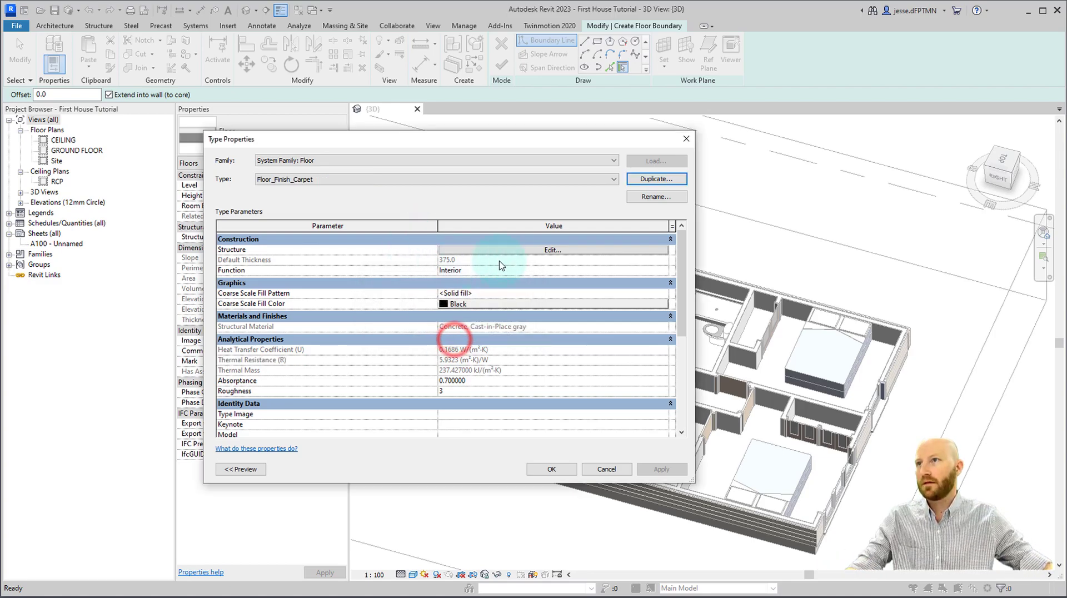
In the carpet floor's structure, set the concrete layer's function to Finish 1 [4] and delete the sand substrate layer.
left_click(514, 250)
left_click(322, 249)
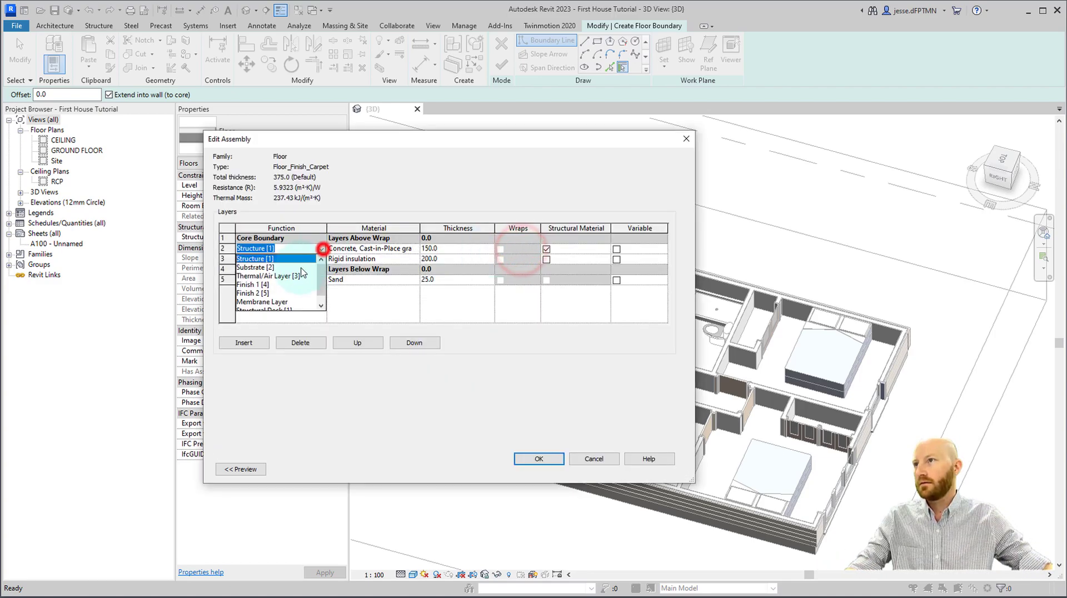
left_click(255, 284)
left_click(396, 249)
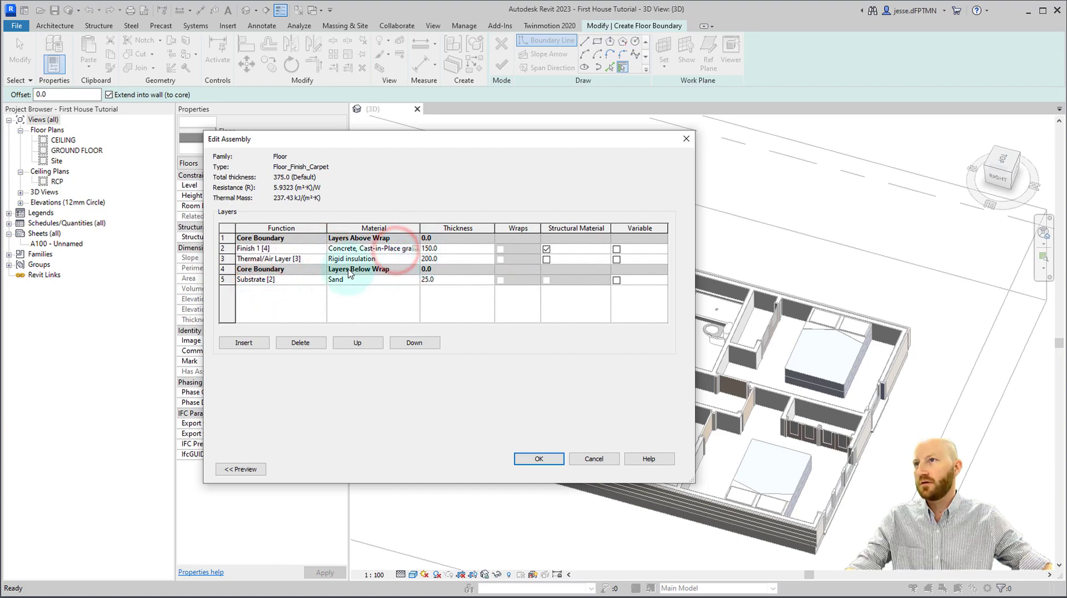
left_click(303, 279)
left_click(300, 343)
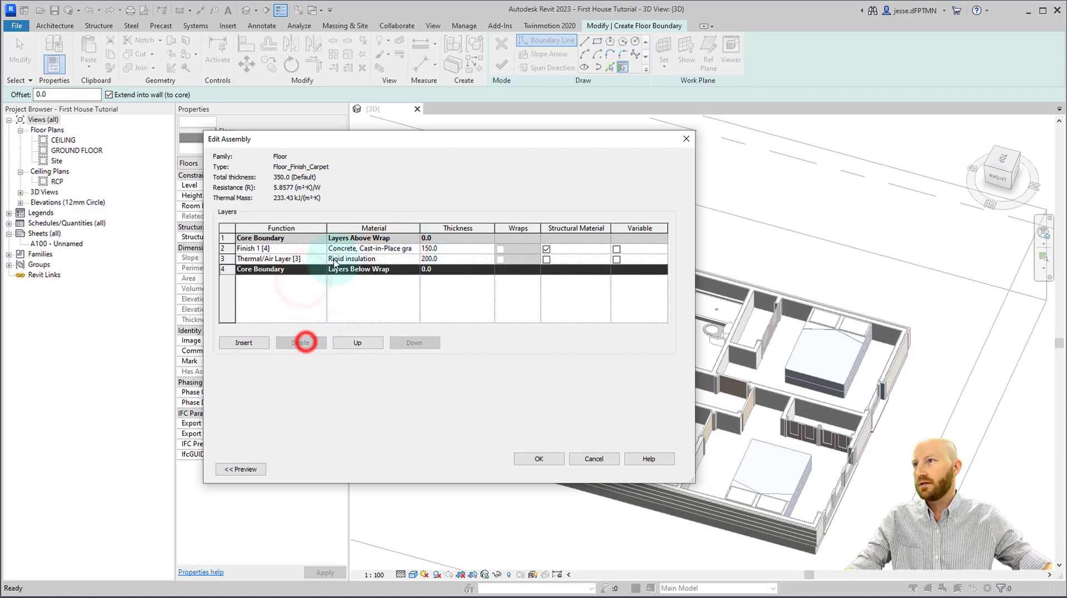
Set the thickness of both the rigid insulation layer and the Finish 1 layer to 10.
left_click(447, 261)
type("10")
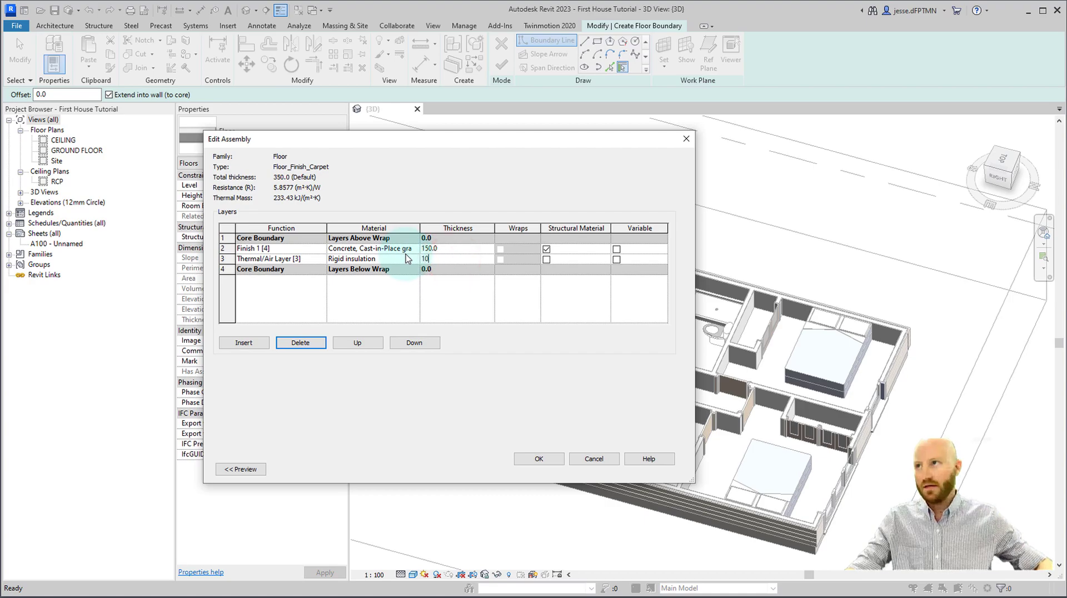
left_click(457, 249)
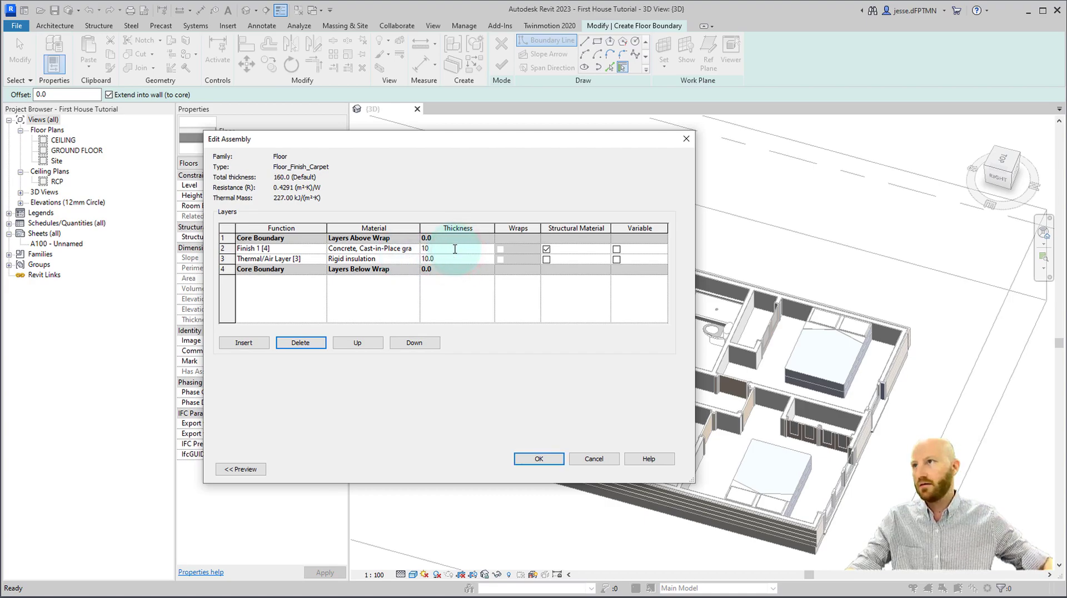
For the Finish 1 layer, search the materials for carpet and duplicate the Cushion material with its assets as Carpet Grey.
left_click(409, 248)
left_click(414, 249)
left_click(215, 165)
type("ca")
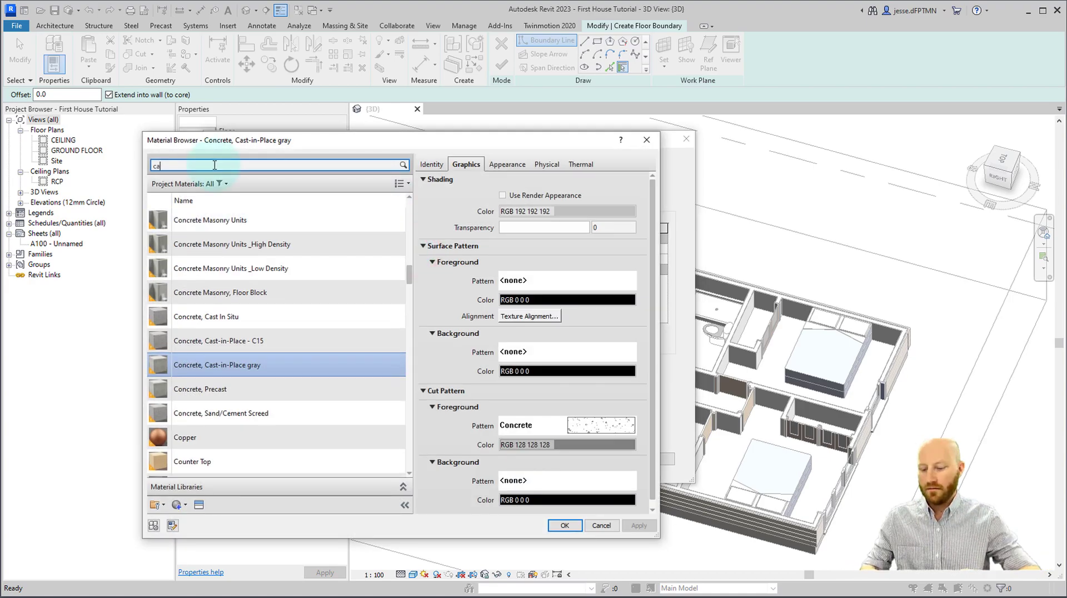
type("rpet")
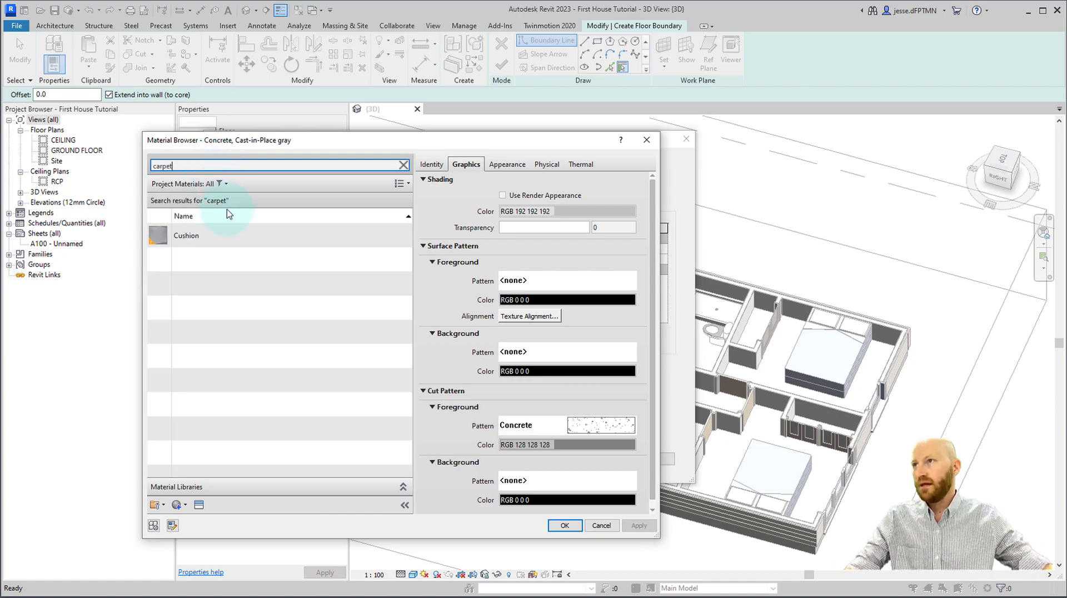
left_click(192, 235)
right_click(188, 239)
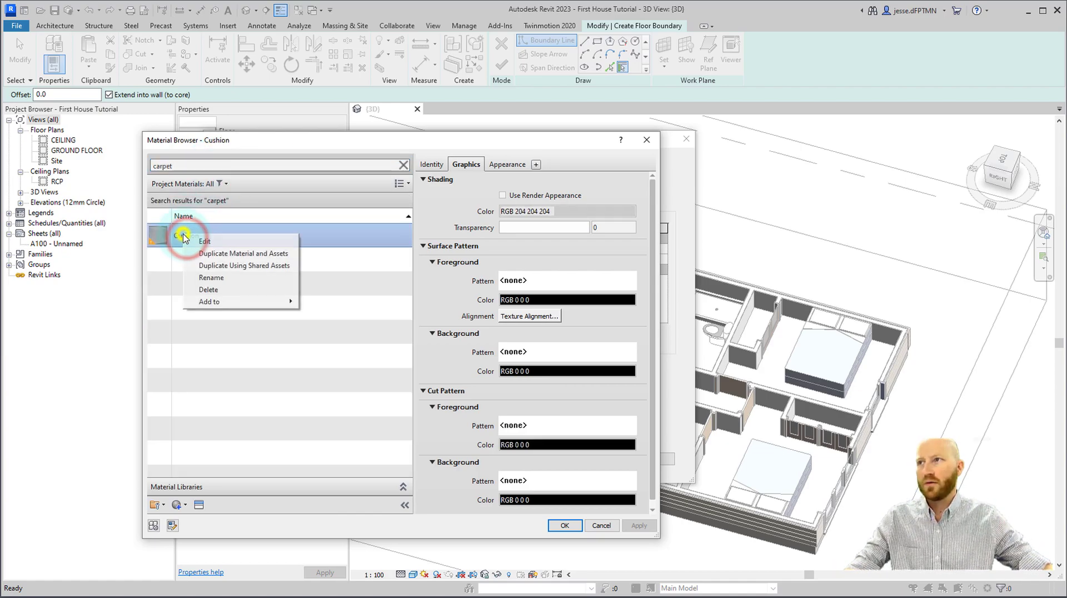
left_click(207, 254)
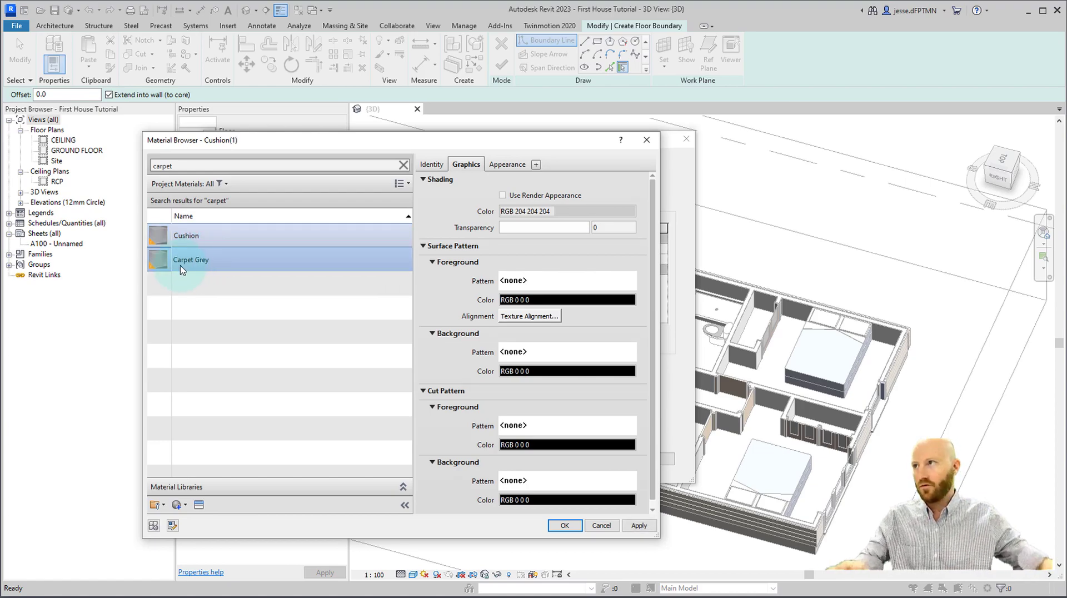
Replace the Carpet Grey material's appearance asset with Carpet - Berber - Medium grey.
left_click(513, 165)
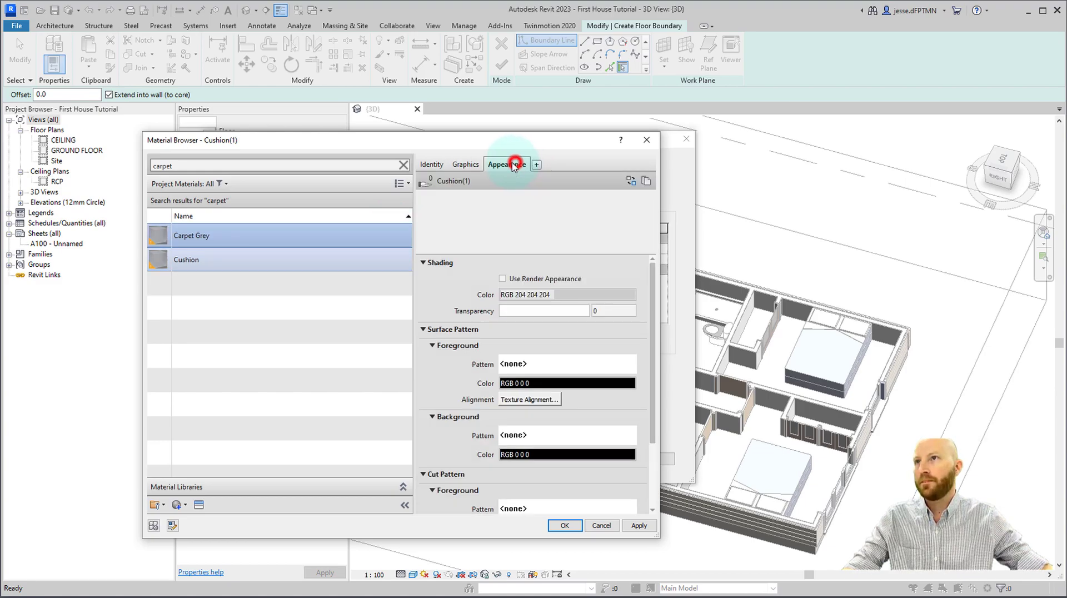
left_click(631, 183)
left_click(832, 223)
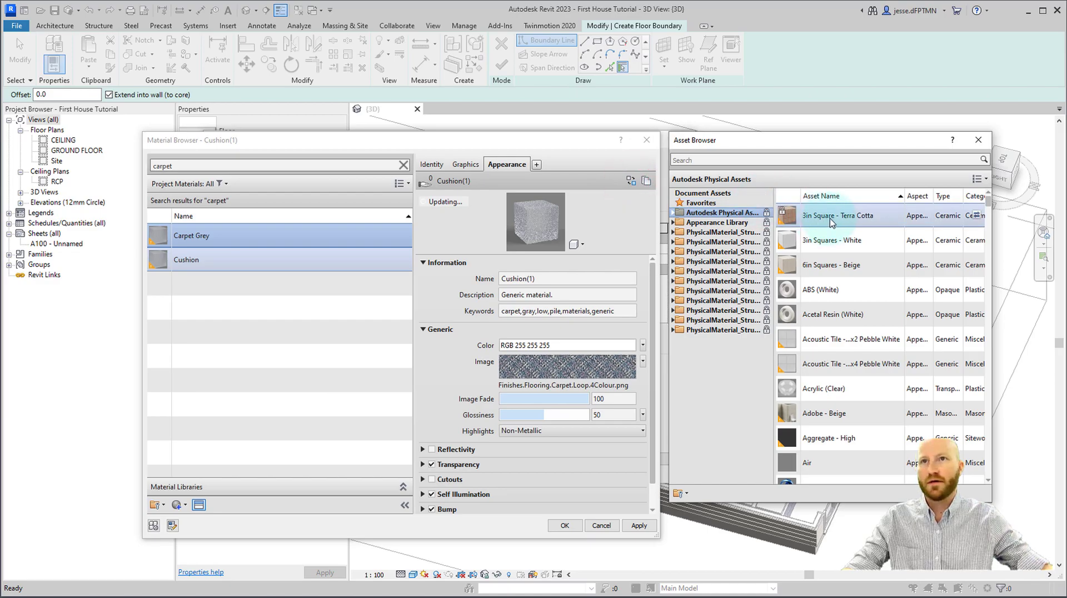
left_click(760, 159)
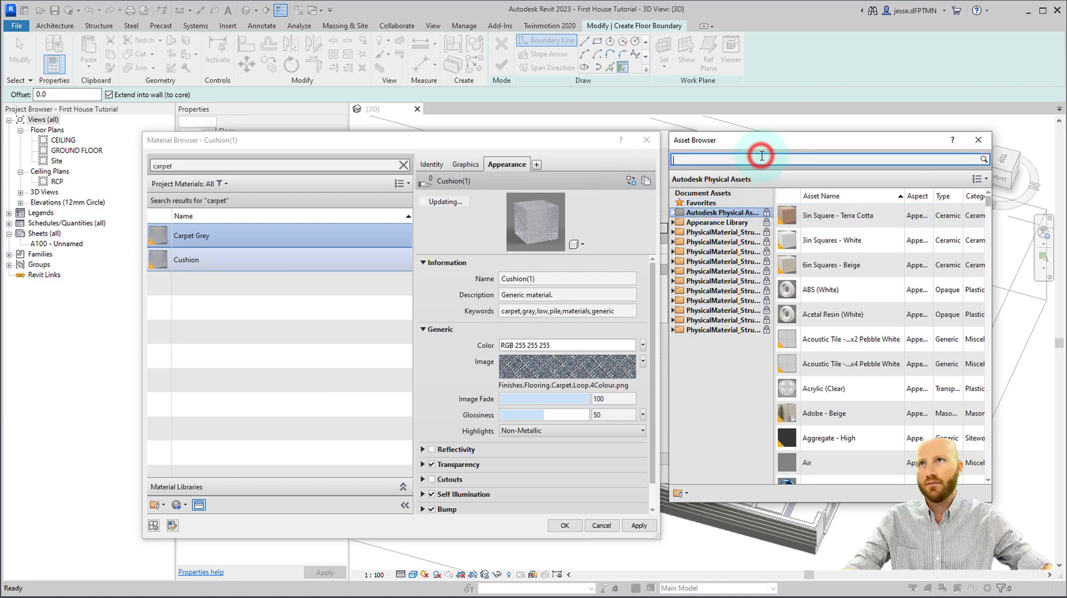
type("carpet")
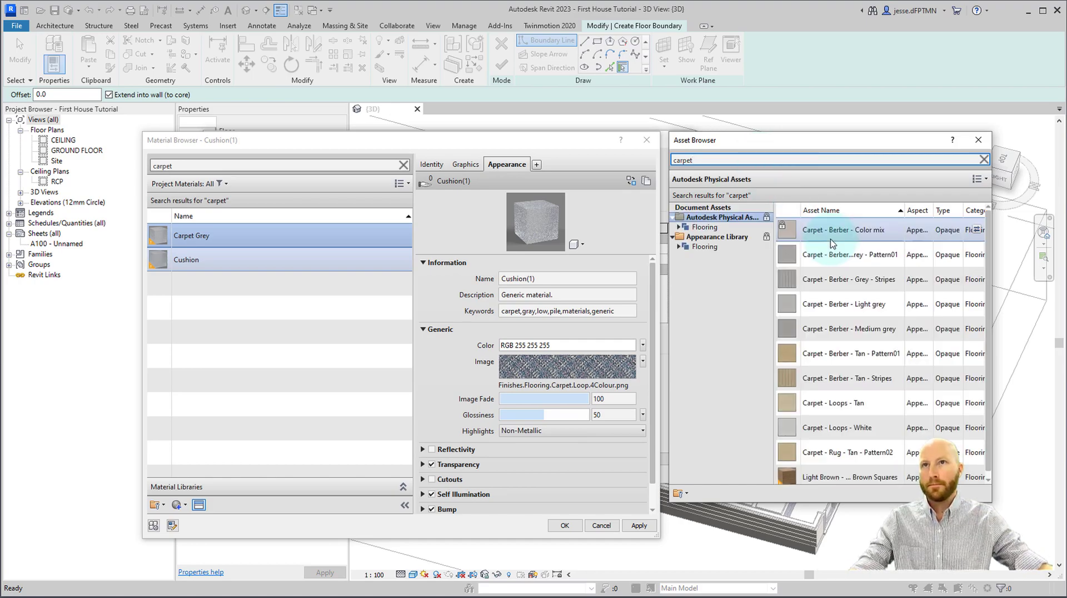
left_click(977, 329)
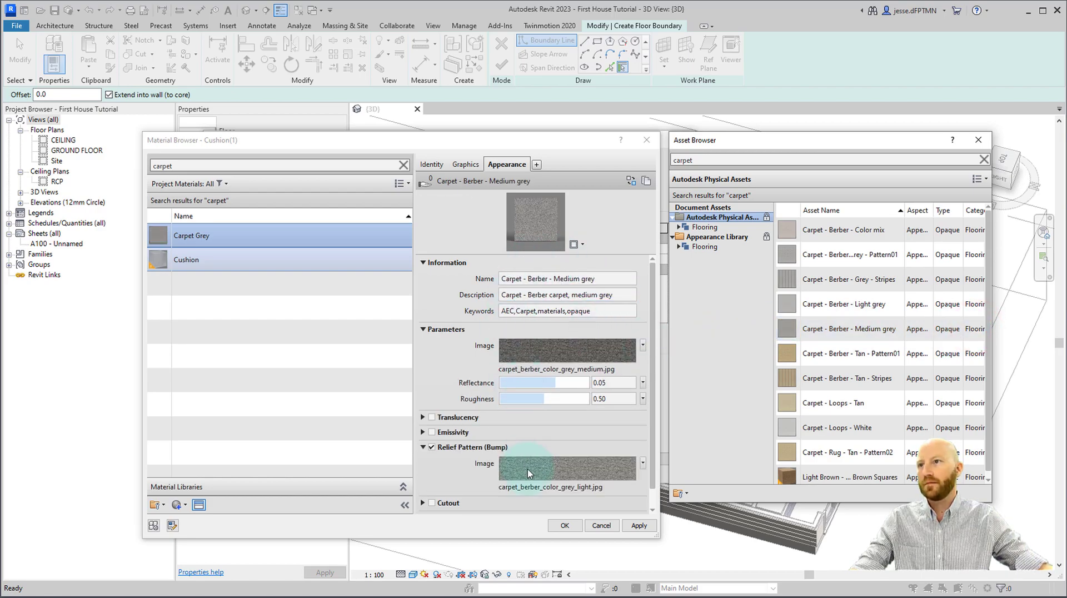
Set the Carpet Grey material's surface foreground pattern to the Sand drafting pattern.
left_click(464, 165)
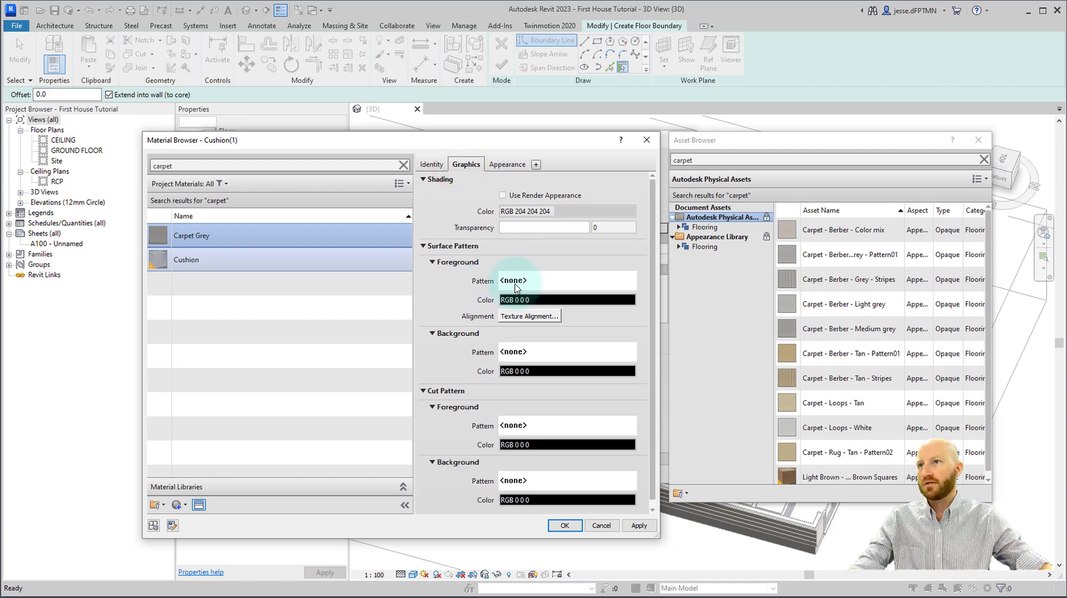
left_click(519, 283)
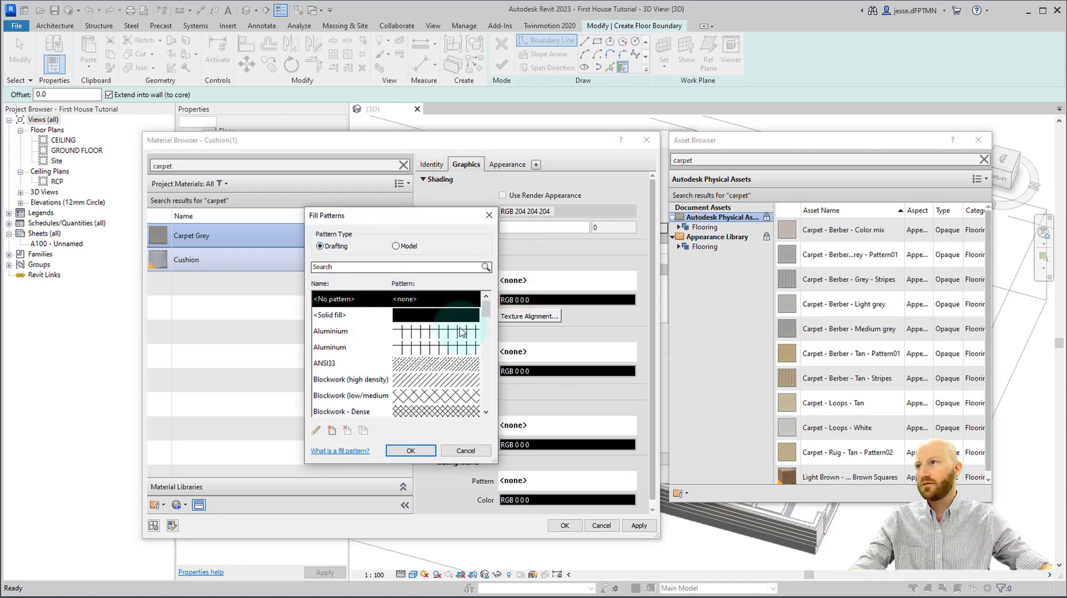
left_click(350, 266)
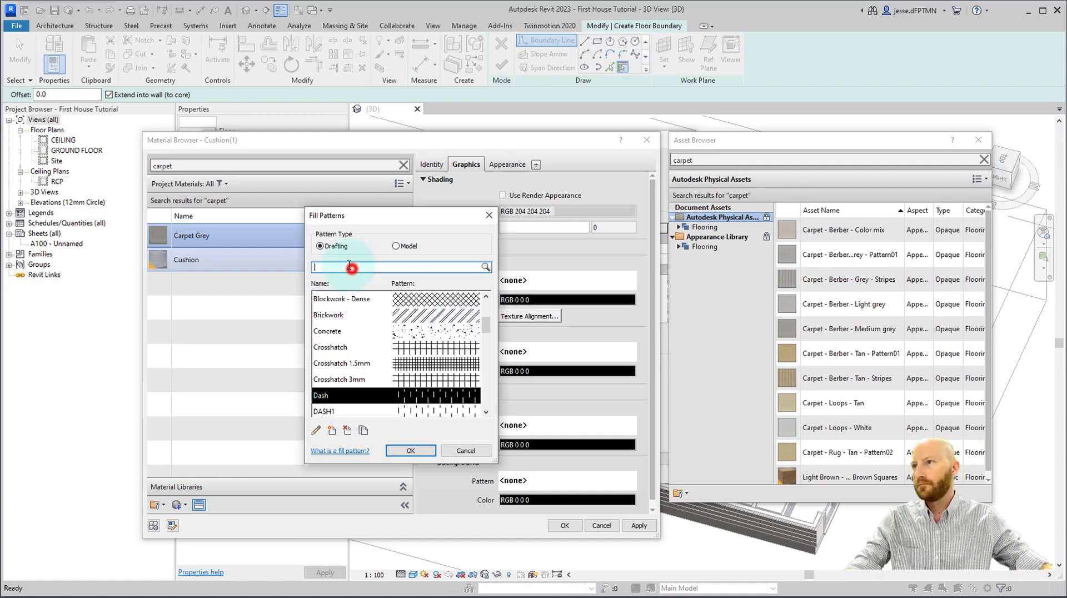
type("sand")
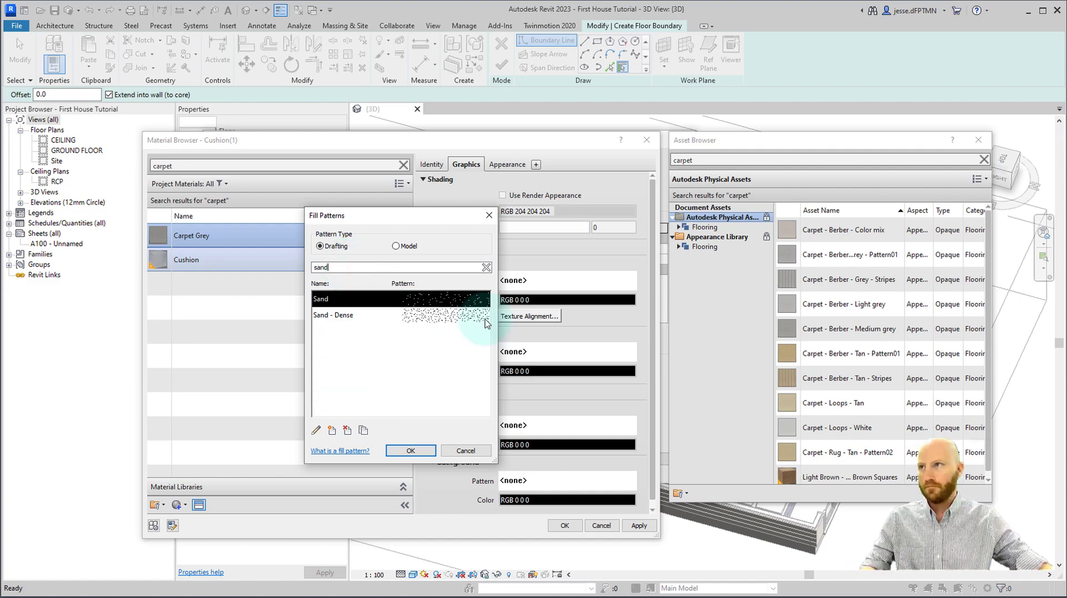
left_click(451, 299)
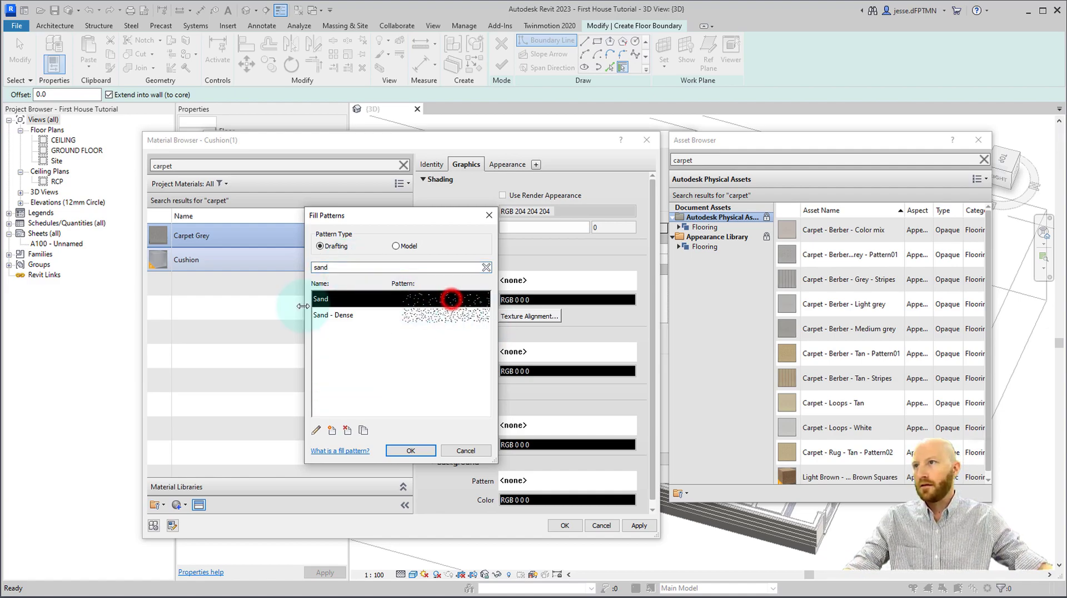
left_click(420, 446)
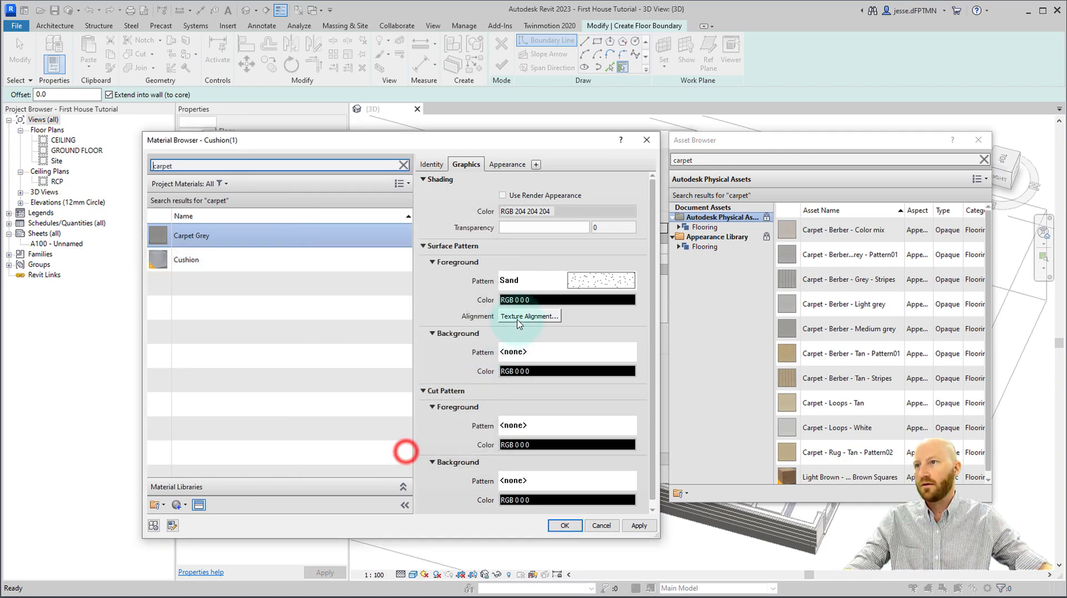
Colour the Sand surface pattern grey, RGB 128 128 128, and assign Carpet Grey to the Finish 1 layer.
left_click(532, 300)
left_click(326, 320)
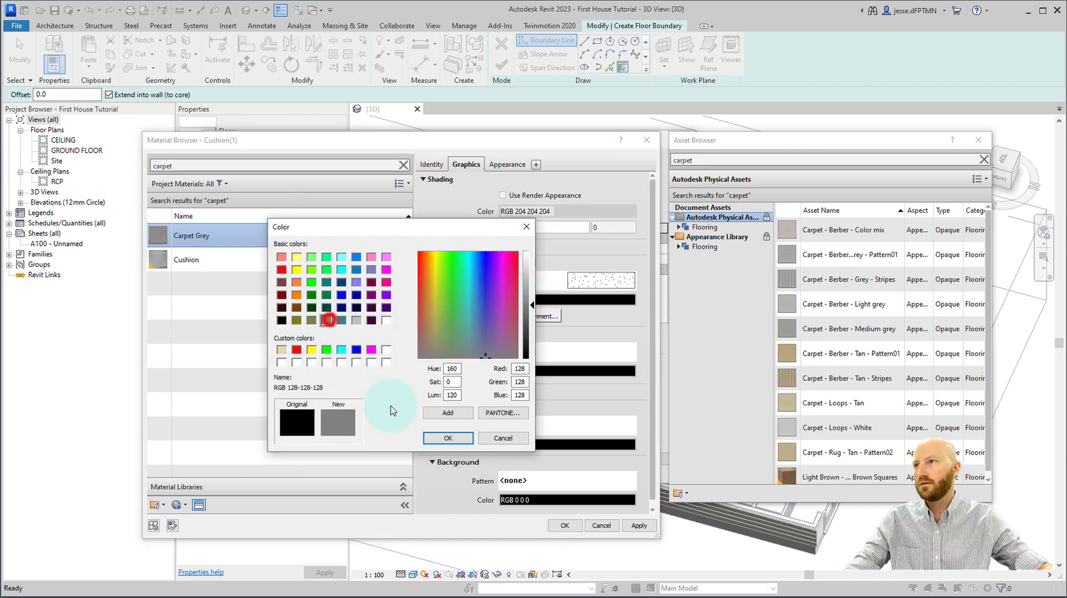
left_click(445, 438)
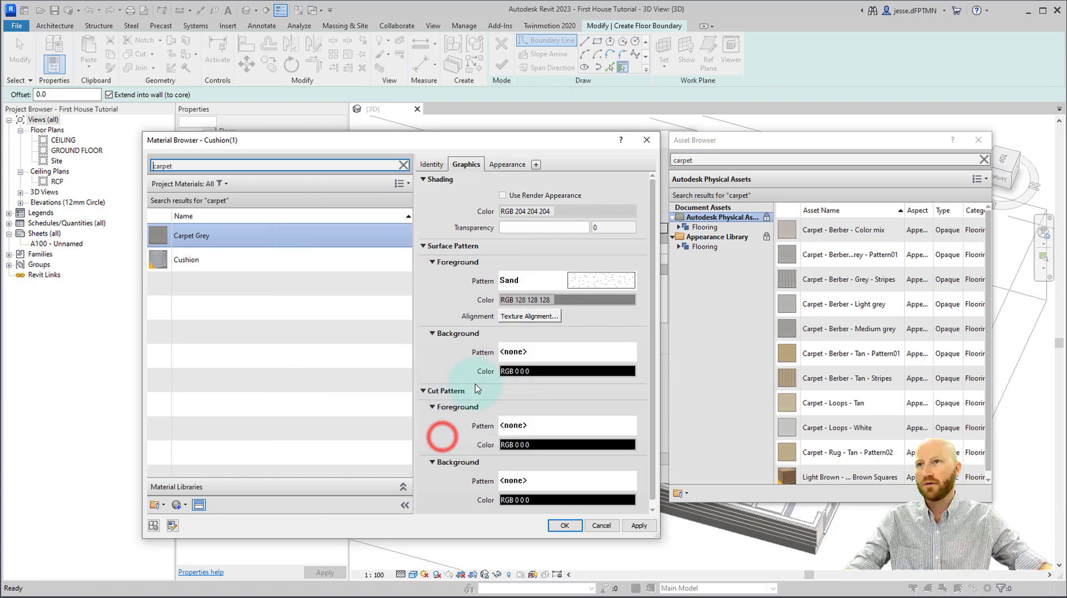
left_click(564, 528)
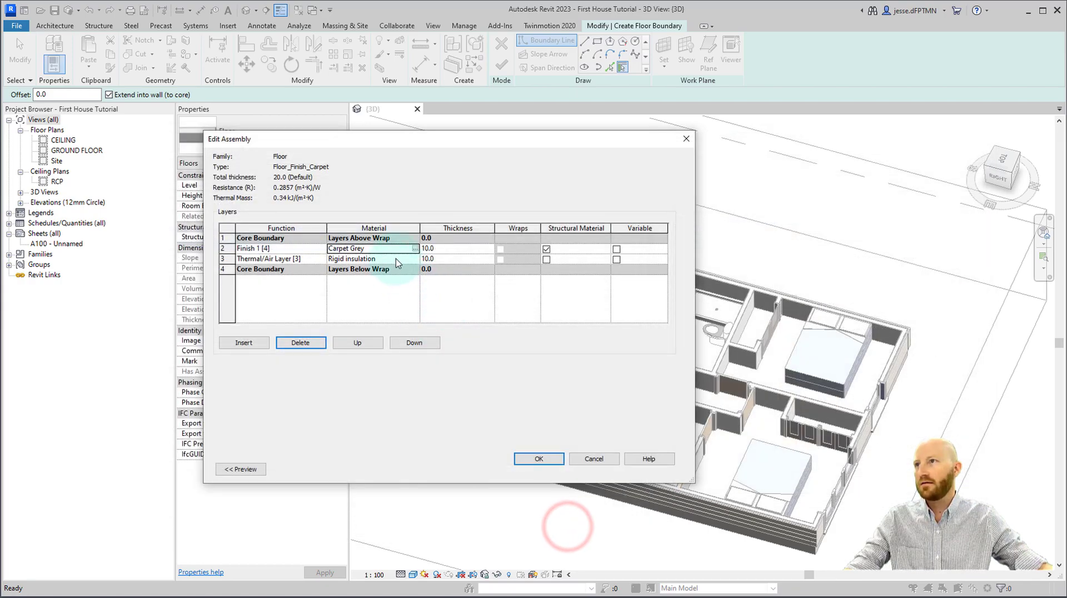
For the thermal layer, search the materials for underlay, then create a new material named Underlay.
left_click(391, 260)
left_click(414, 259)
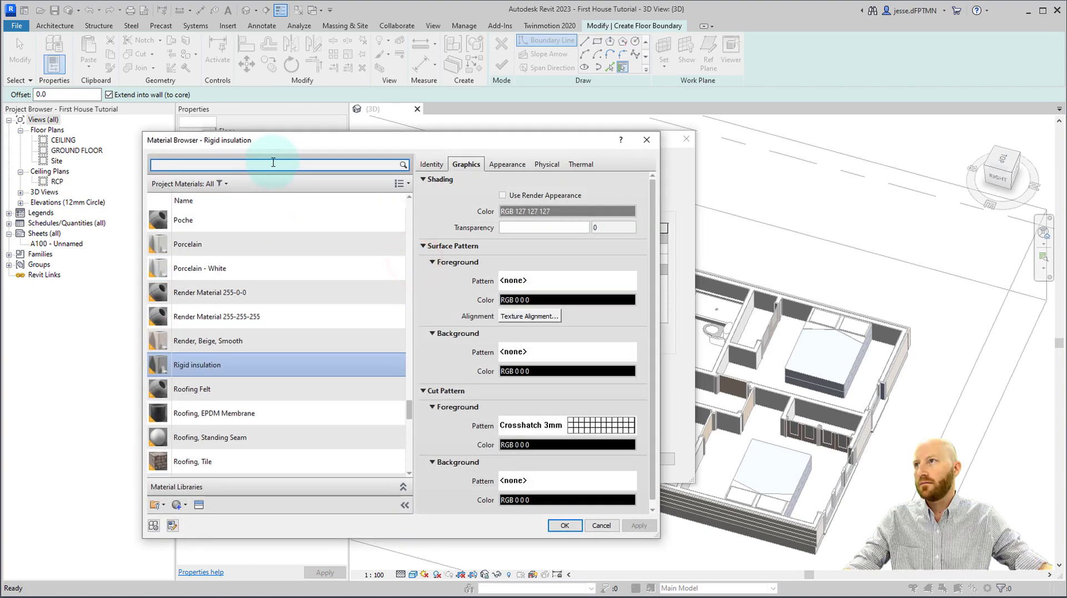
type("underlay")
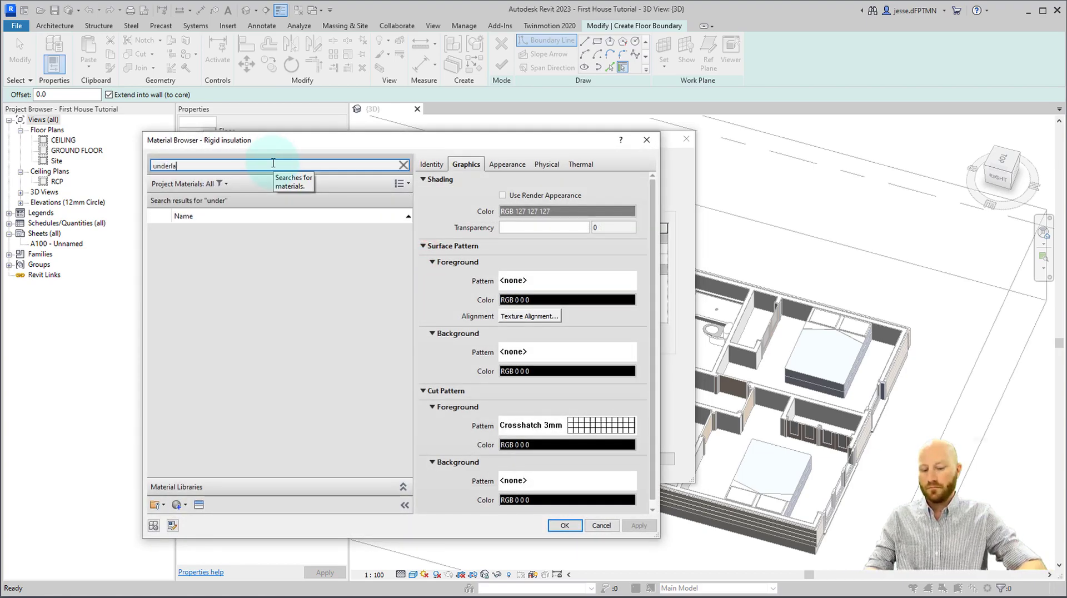
left_click(185, 505)
left_click(207, 518)
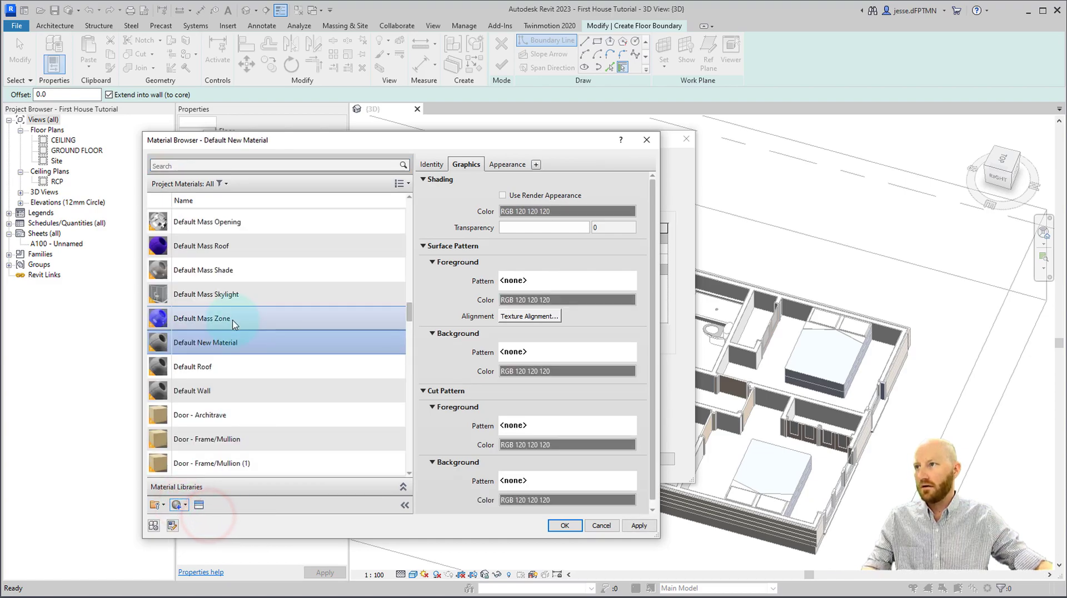
right_click(223, 363)
left_click(248, 410)
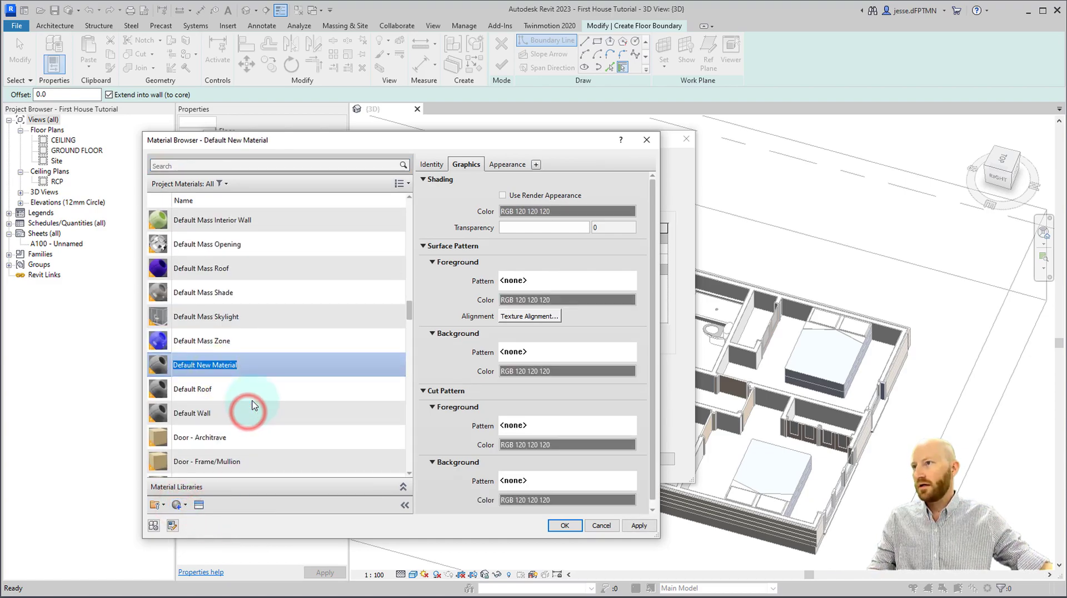
type("Underlay")
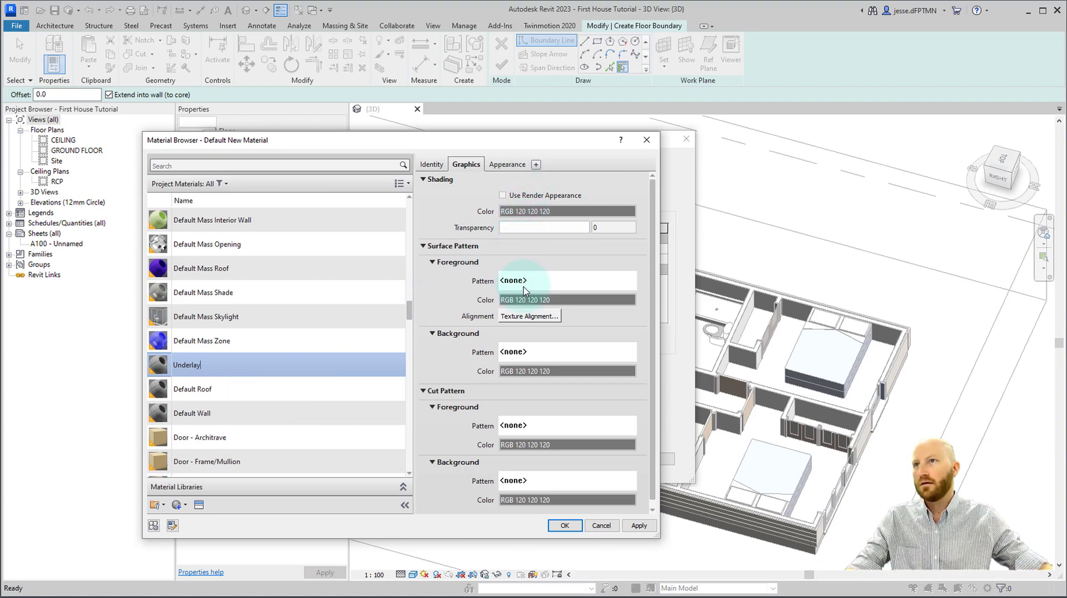
Give the Underlay material a solid fill cut foreground pattern coloured light blue, RGB 130 192 255, and assign it to the thermal layer.
left_click(516, 431)
left_click(397, 316)
left_click(416, 448)
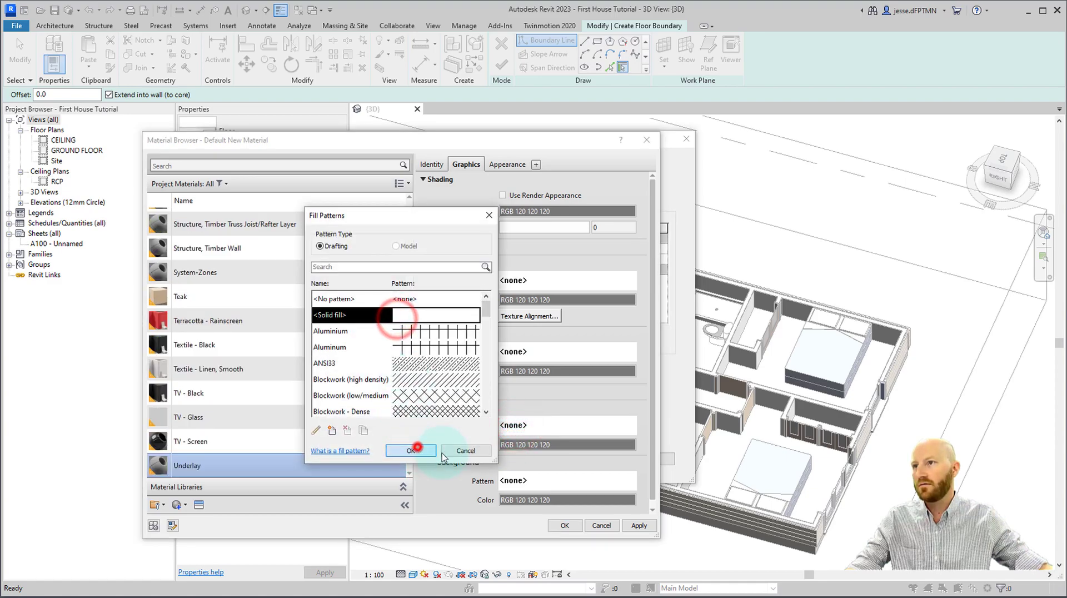
left_click(541, 444)
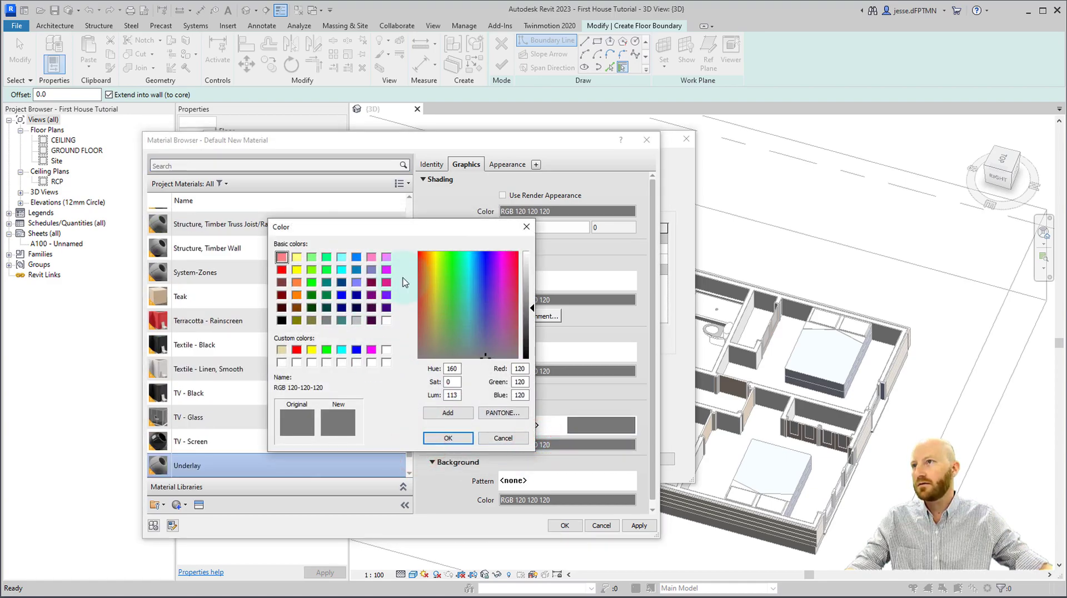
left_click(356, 257)
left_click_drag(532, 305, 533, 285)
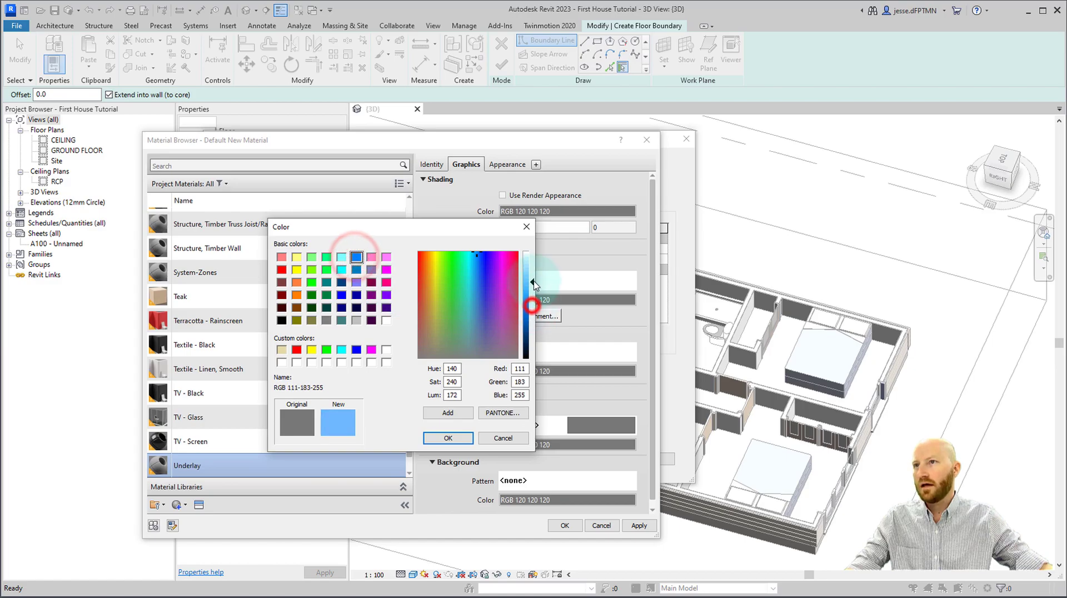
left_click(448, 438)
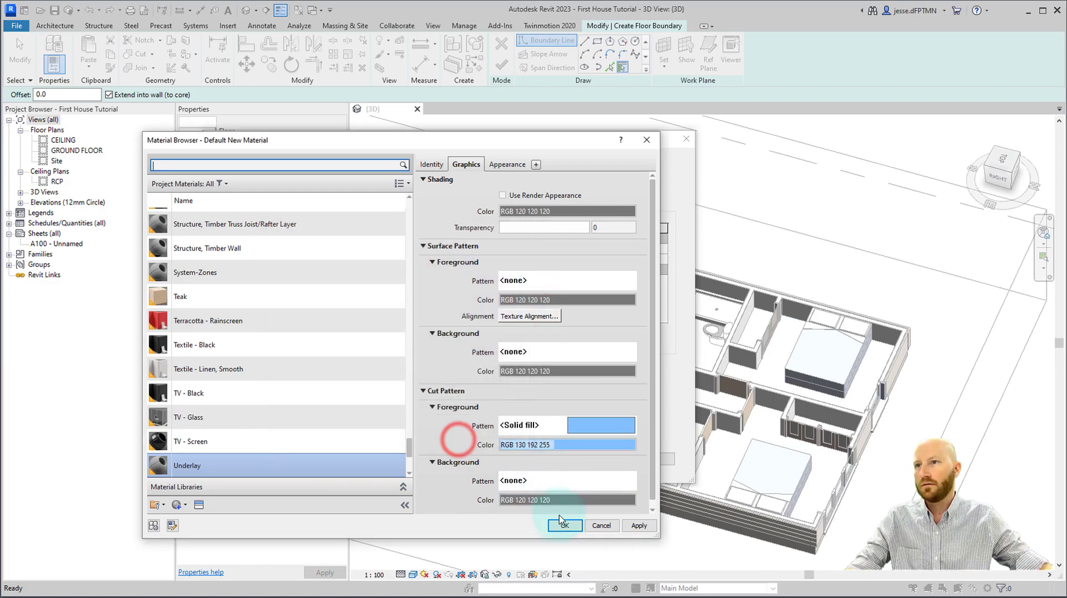
left_click(562, 524)
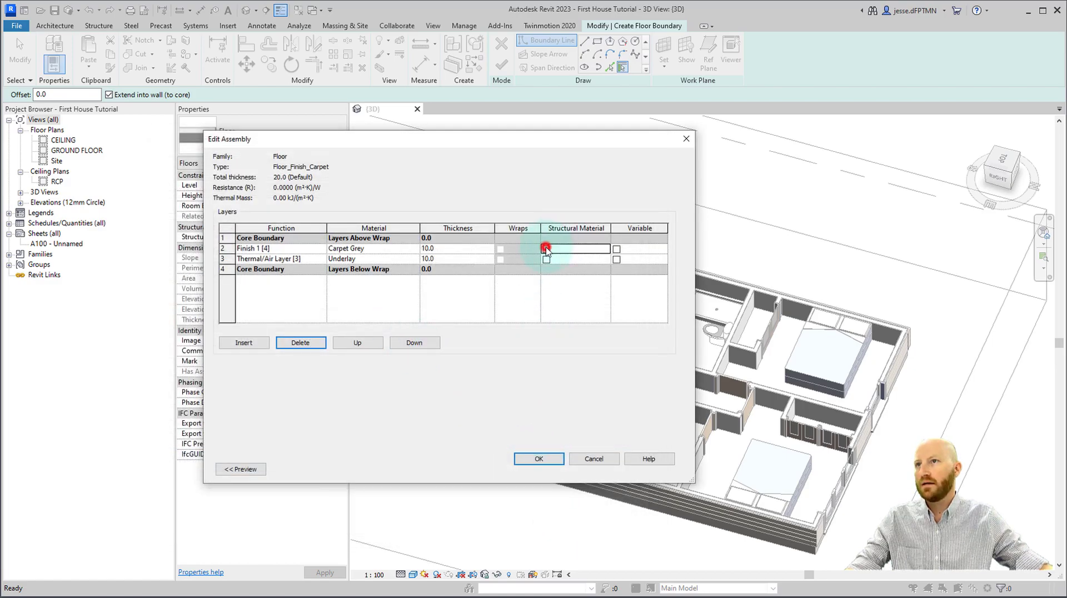
Clear the structural material option on the Finish 1 layer and accept the Floor_Finish_Carpet type.
left_click(546, 249)
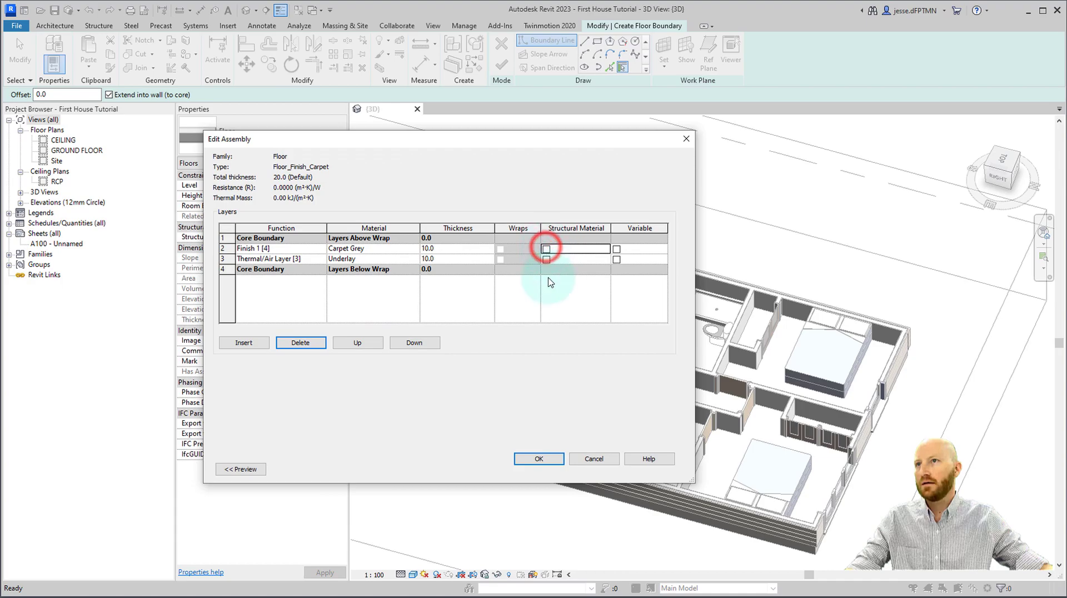
left_click(538, 459)
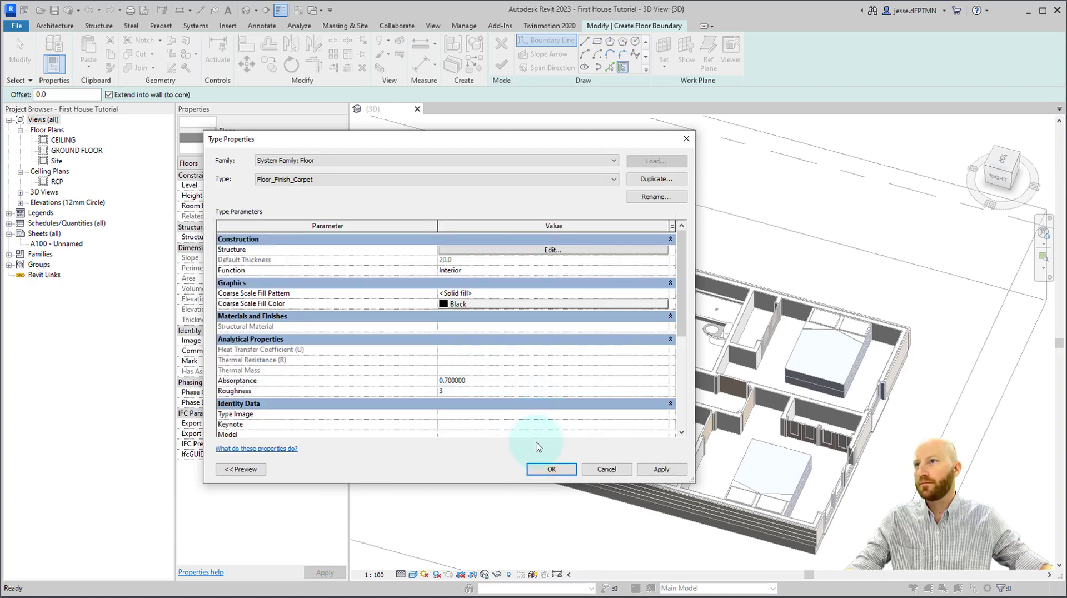
left_click(542, 470)
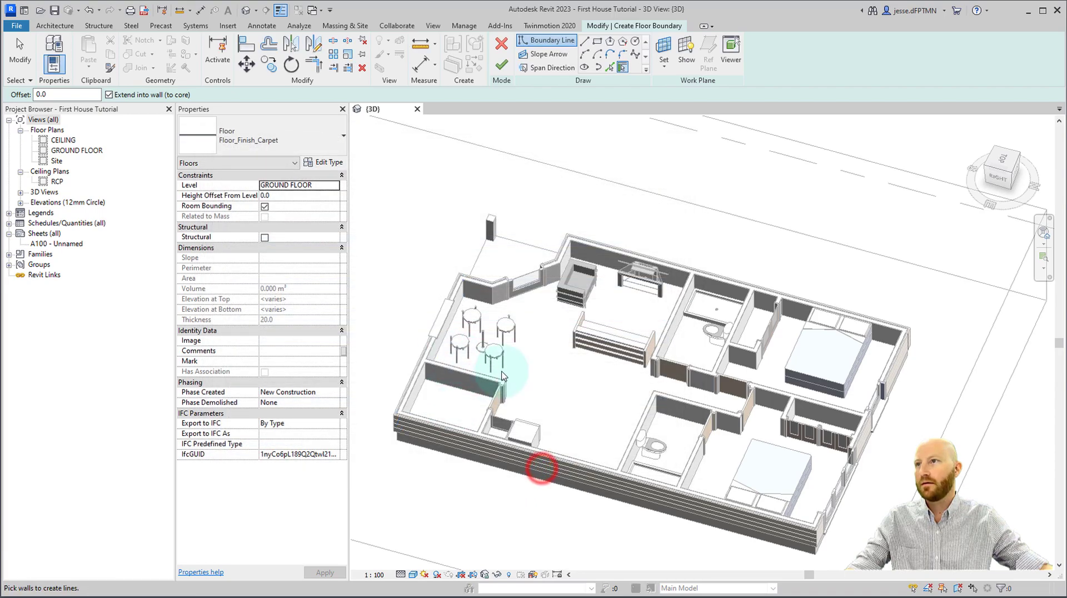
Sketch a rectangular carpet floor boundary around the foot of the upper bedroom's bed and finish the floor.
left_click(598, 40)
scroll(777, 357, "up", 3)
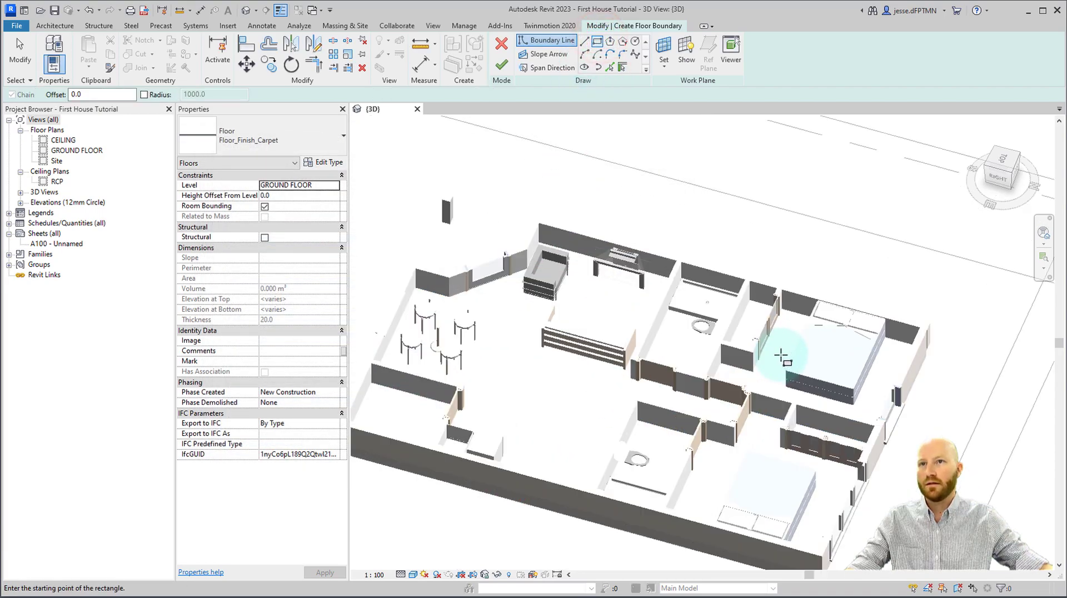
left_click(774, 331)
left_click(908, 443)
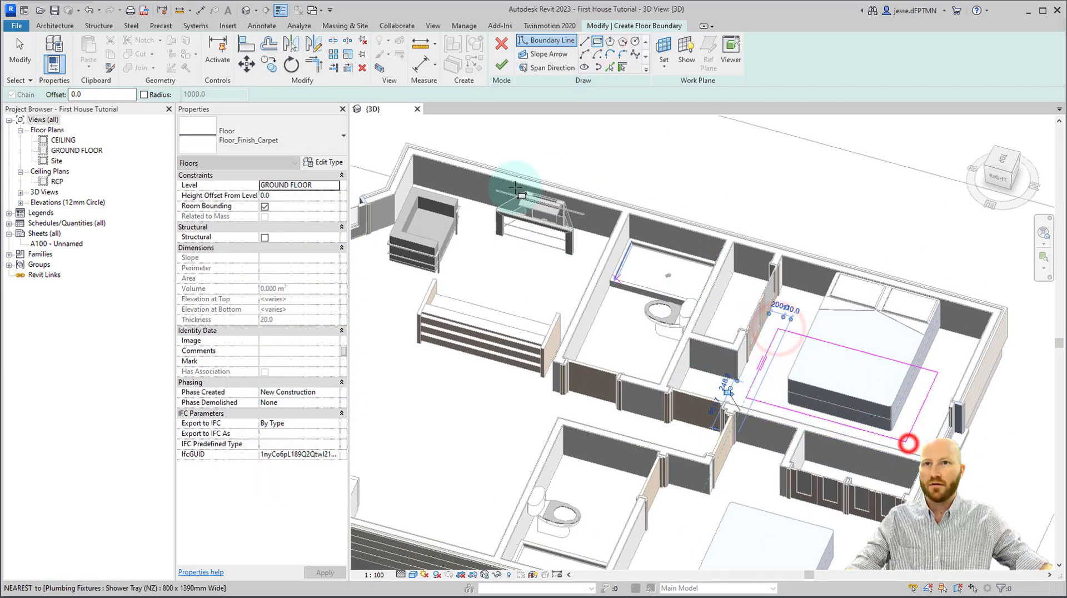
left_click(501, 65)
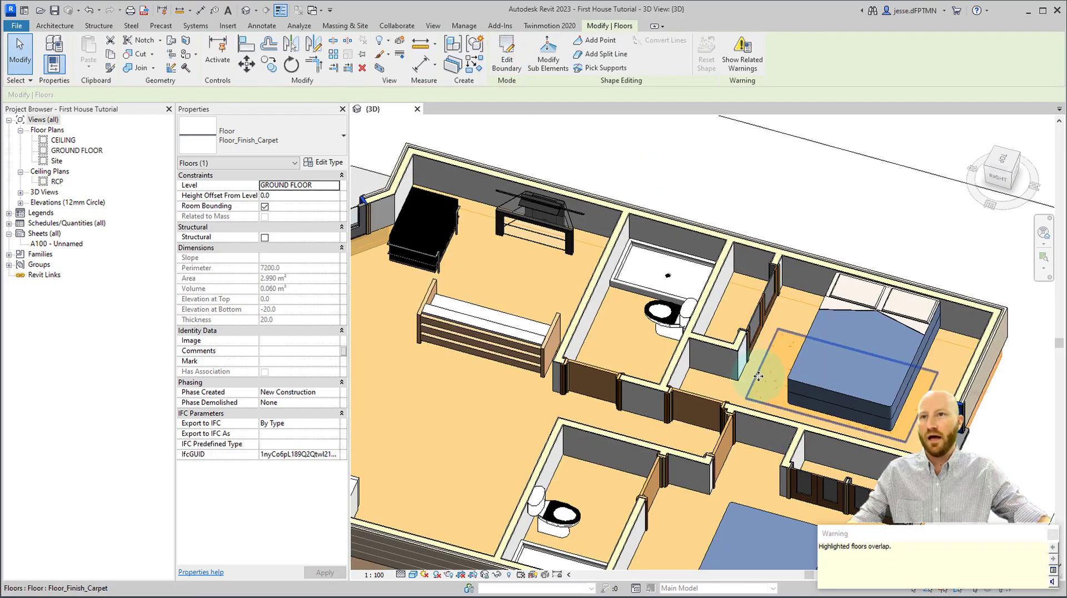
Set the carpet floor's height offset from level to 20 and deselect it.
left_click(274, 195)
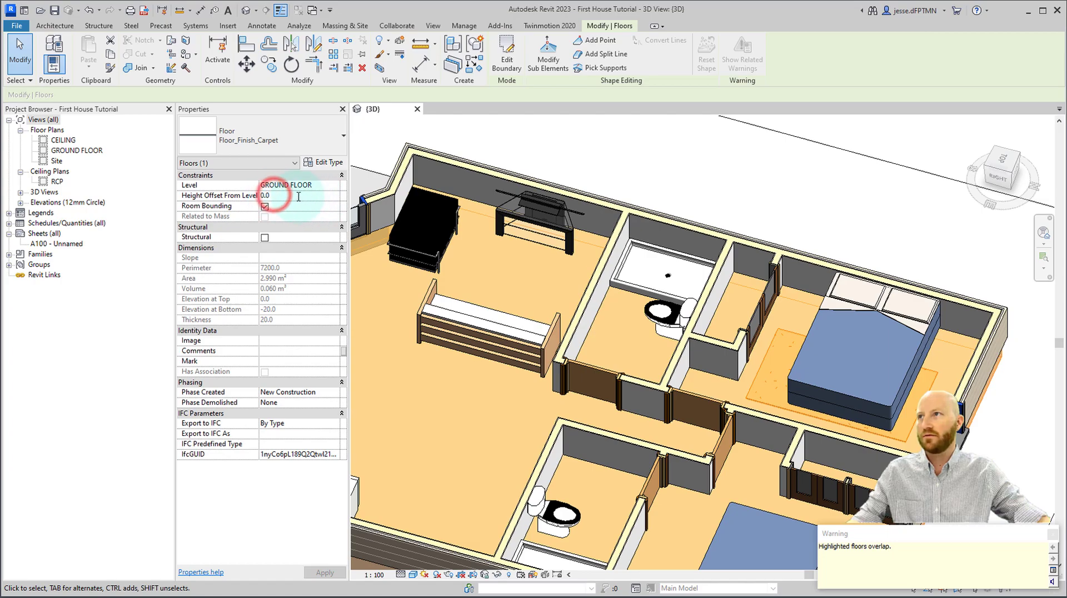
double_click(270, 195)
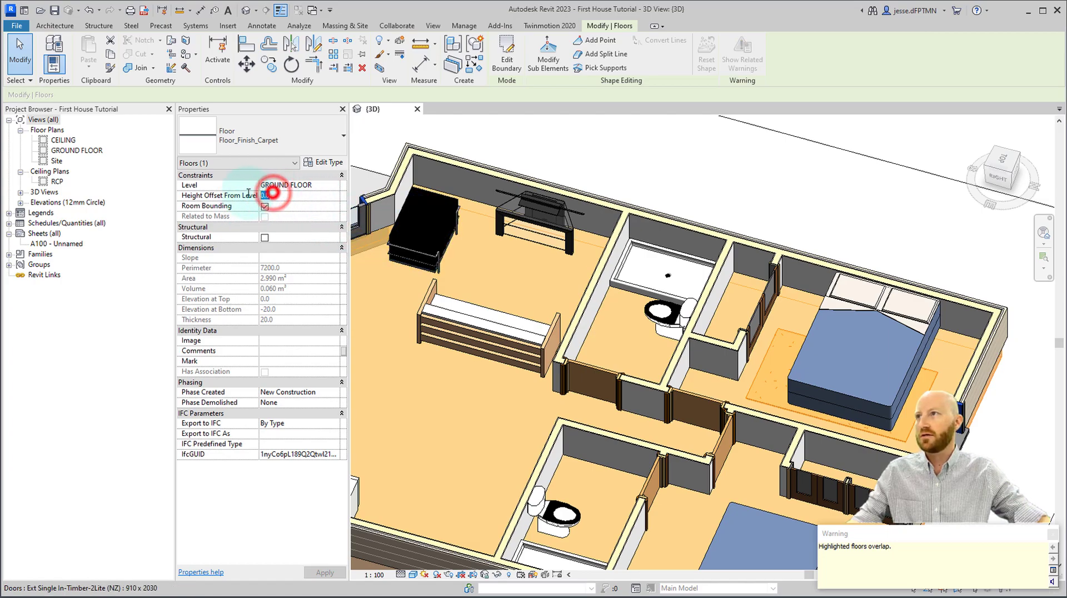
type("20")
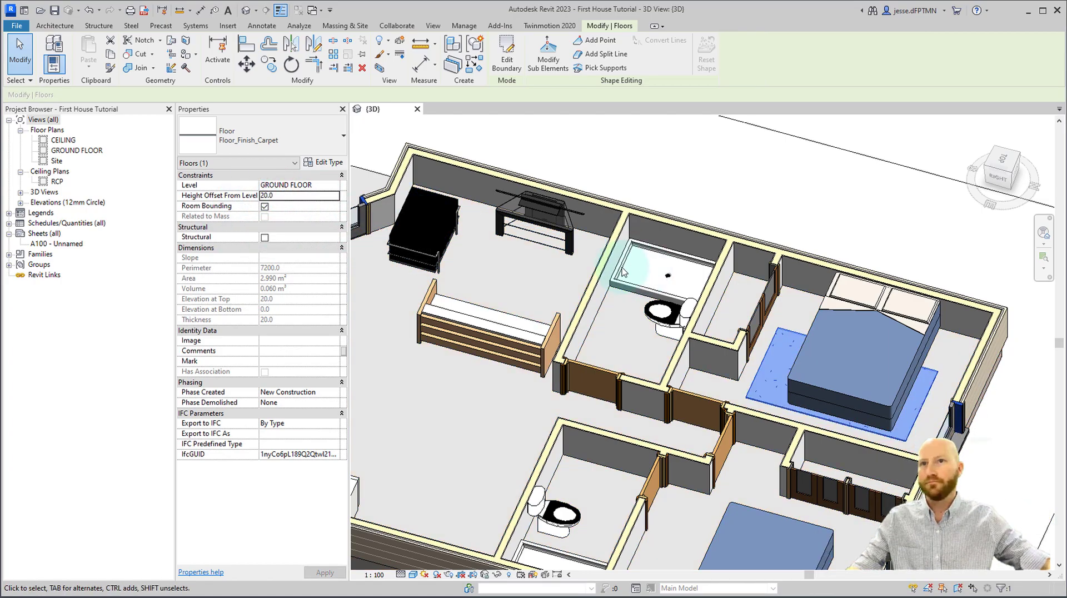
left_click(682, 179)
left_click(682, 179)
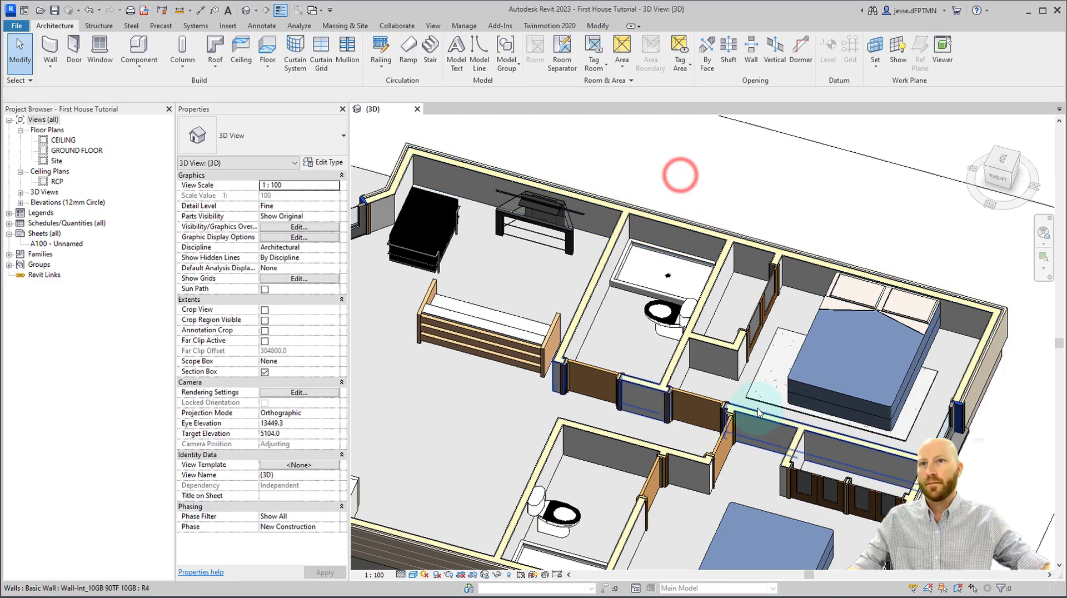
scroll(765, 413, "up", 4)
middle_click_drag(736, 391, 687, 394)
scroll(686, 393, "down", 6)
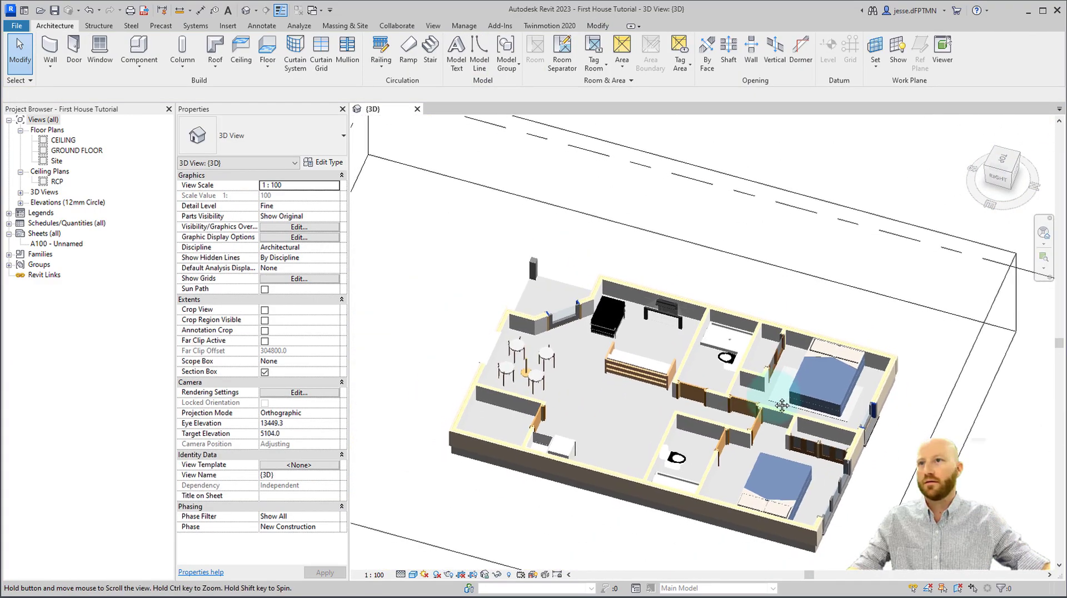
middle_click_drag(782, 406, 778, 392)
scroll(778, 392, "up", 2)
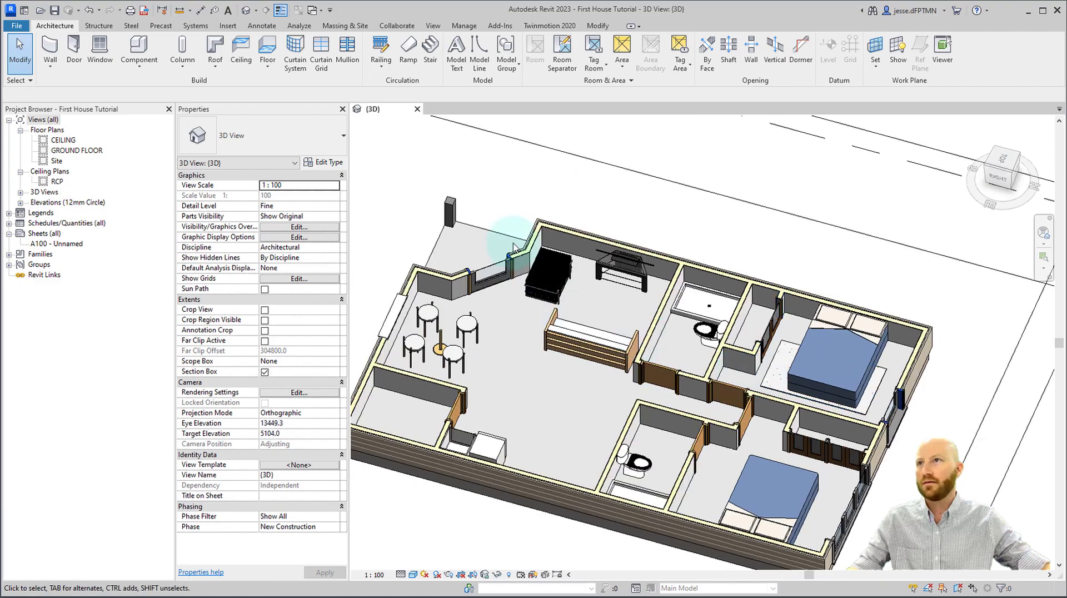
Start a new floor and duplicate the carpet floor type as Floor_Finish_Tile 600sq.
left_click(267, 49)
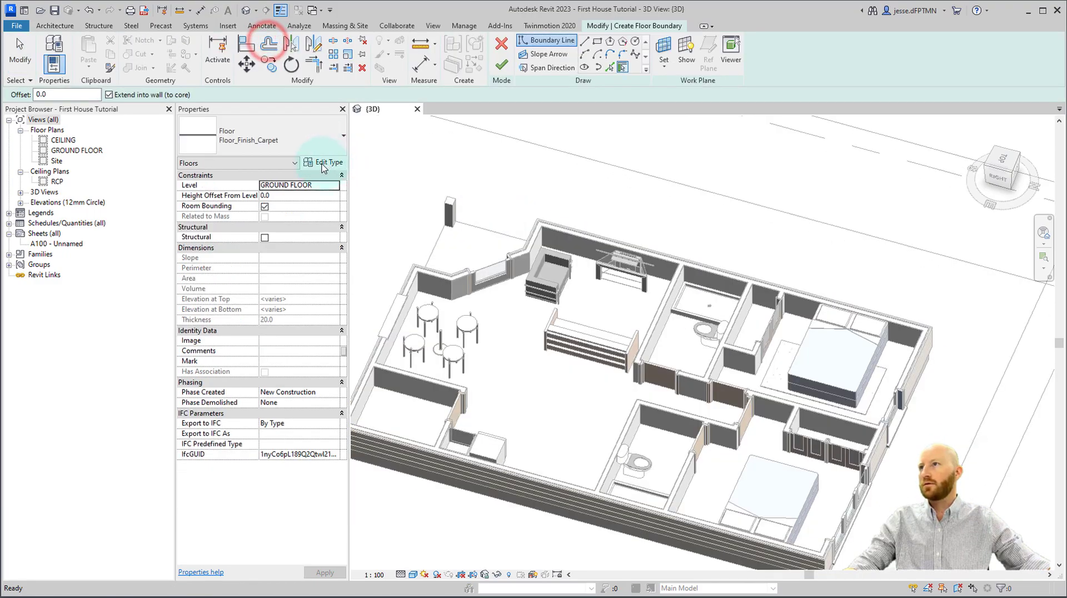
left_click(322, 162)
left_click(645, 178)
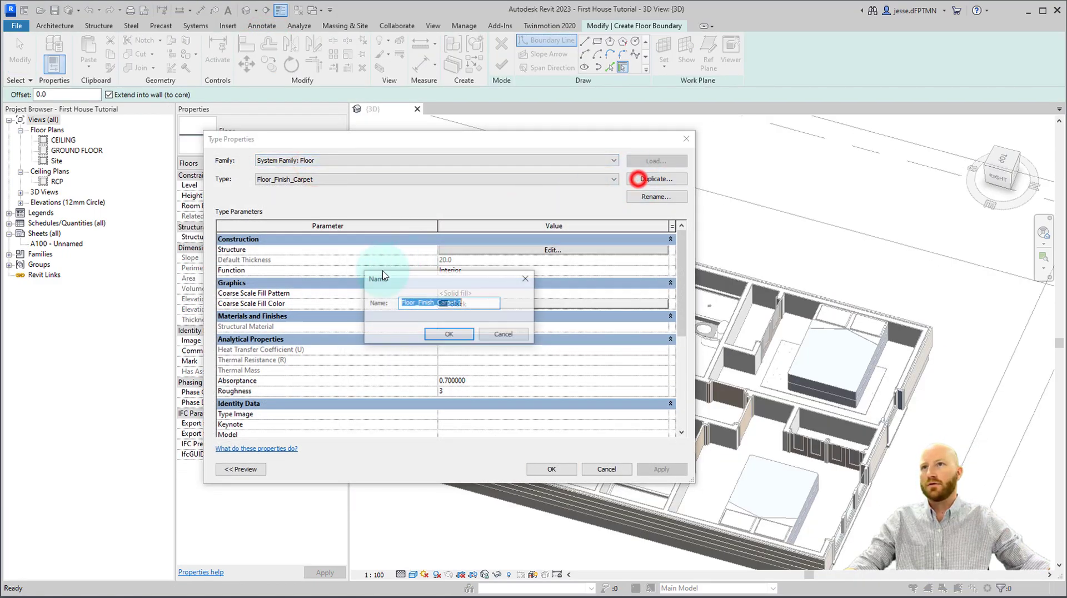
left_click(470, 304)
left_click_drag(470, 304, 440, 302)
key("BackSpace")
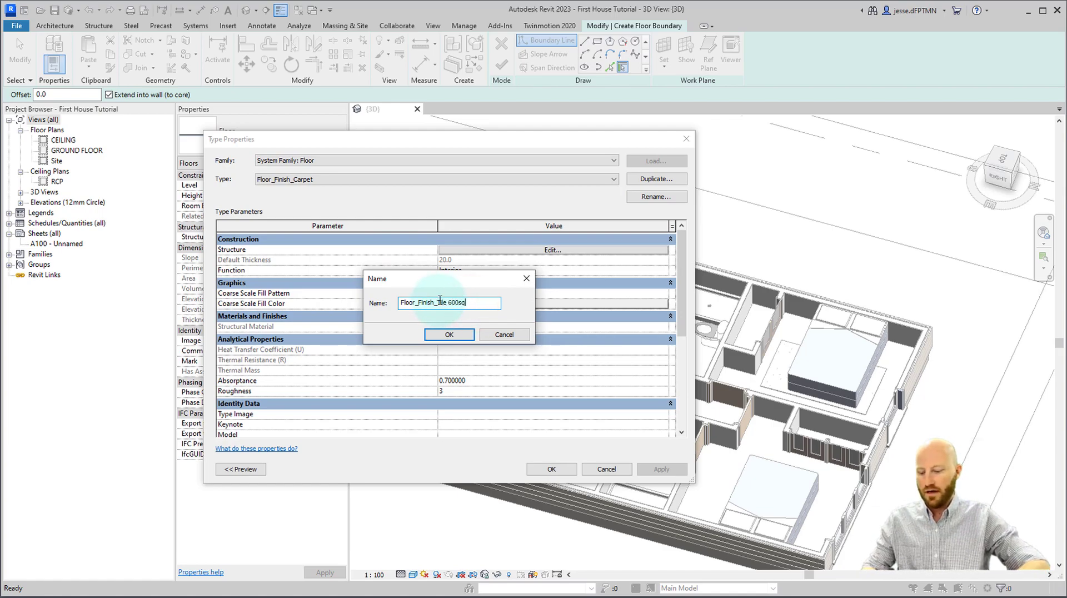
left_click(451, 335)
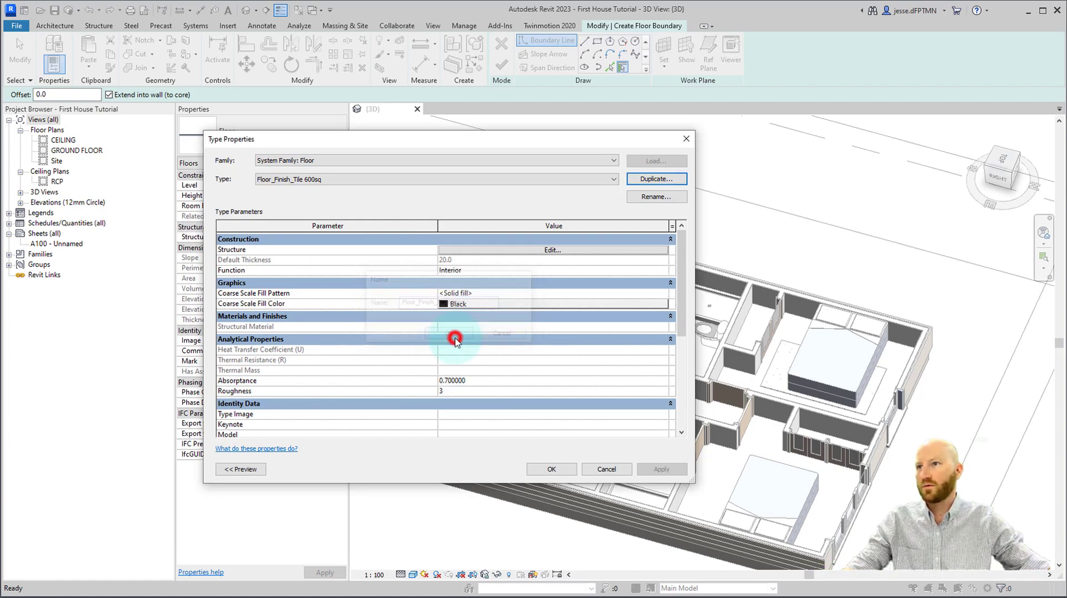
Delete the Underlay thermal layer from the Floor_Finish_Tile 600sq type's structure.
left_click(545, 251)
left_click(399, 259)
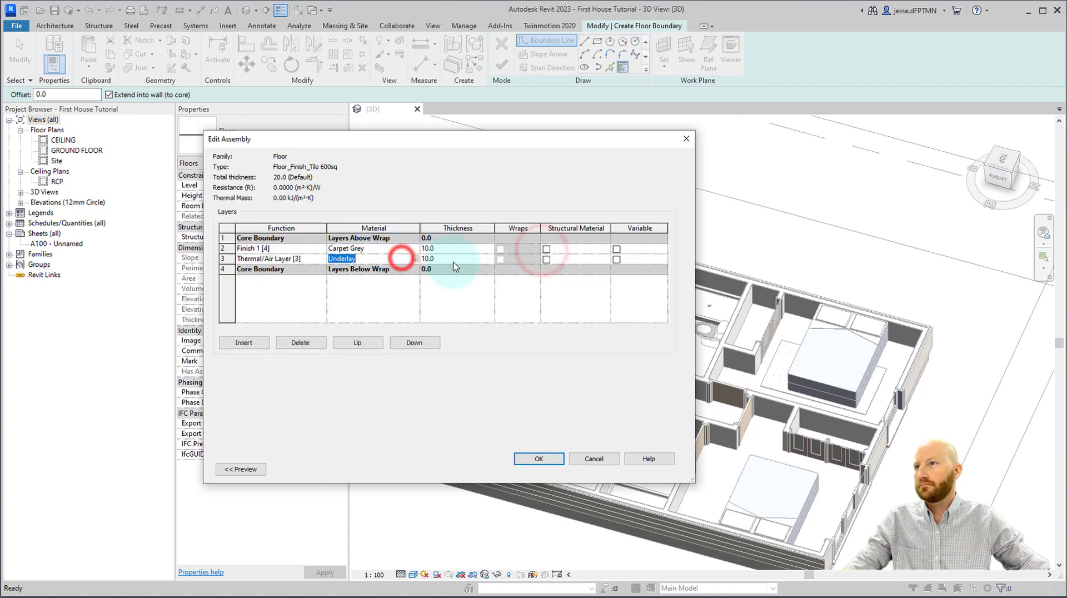
left_click(303, 343)
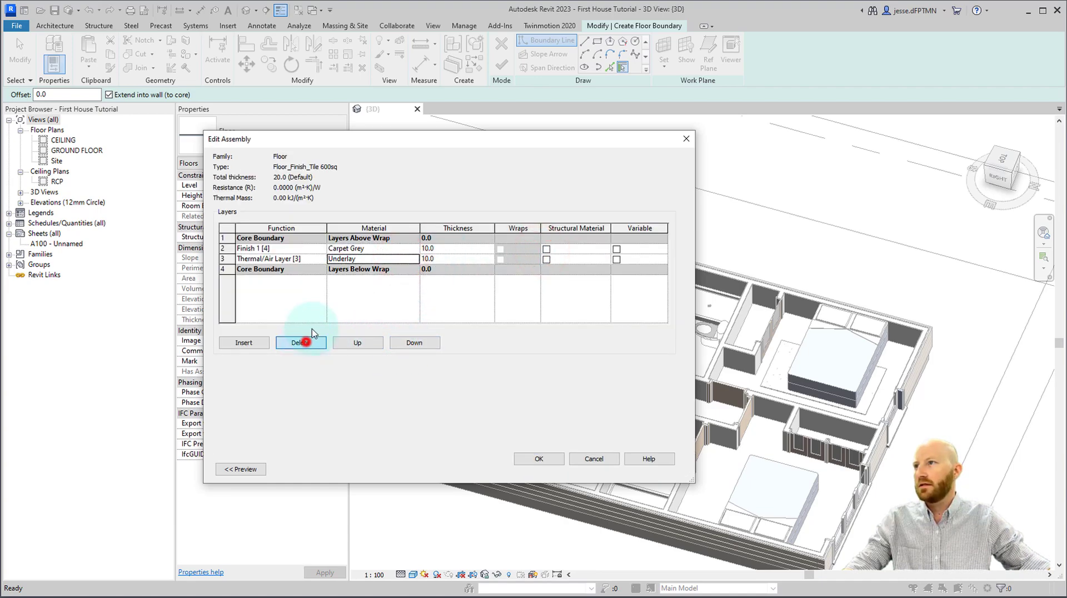
For the Finish 1 layer, search the materials for tile, then create a new material named Tile 600sq.
left_click(405, 249)
left_click(414, 249)
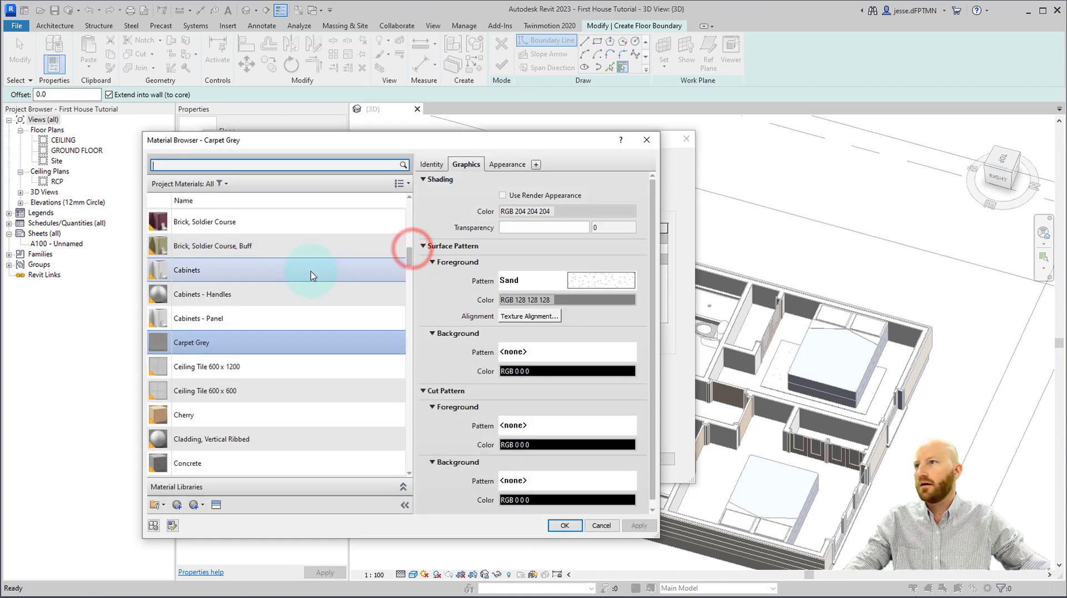
type("tile")
left_click(177, 505)
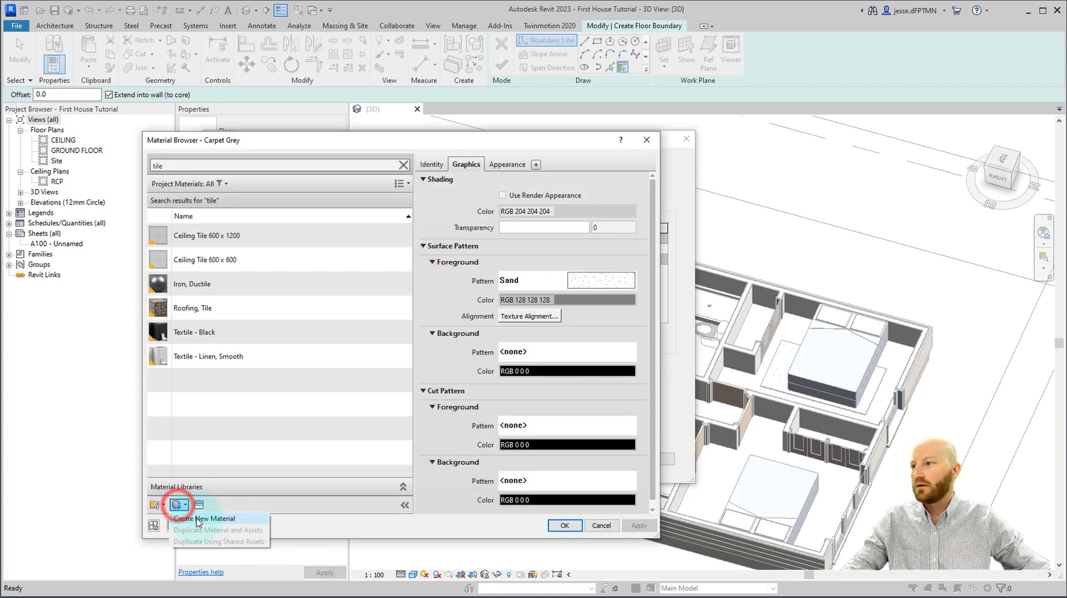
left_click(196, 518)
right_click(196, 321)
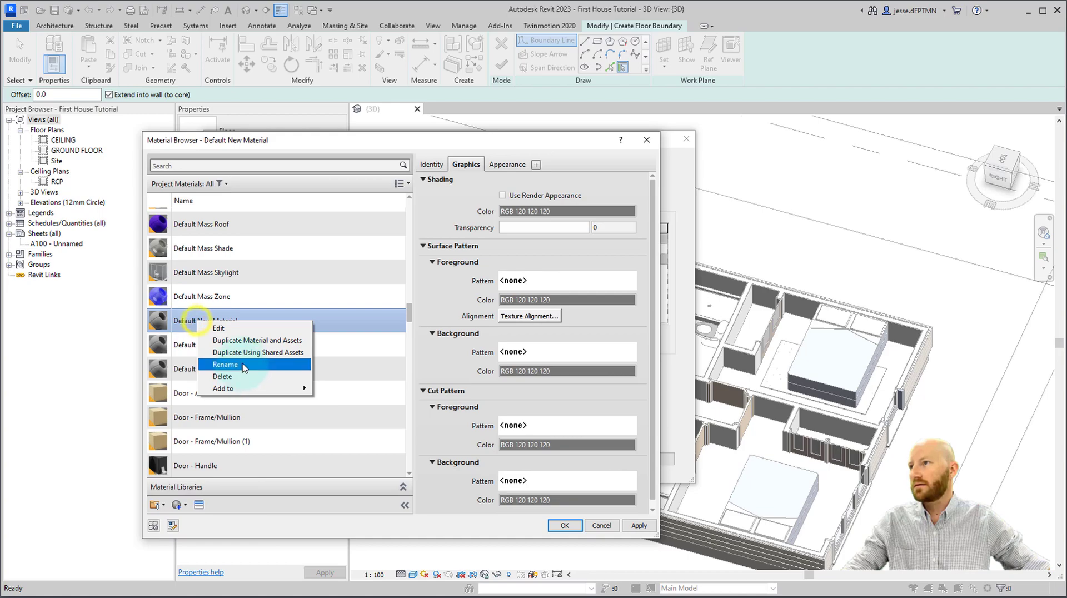
left_click(223, 365)
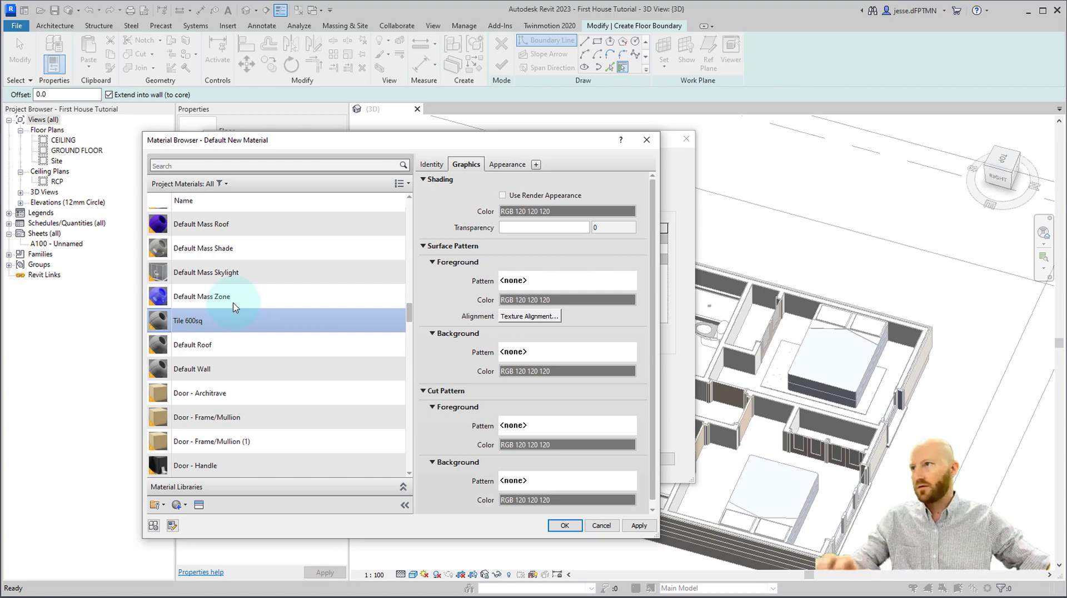
Search the appearance assets for 12x and replace the Tile 600sq material's asset with Tiles - 12x12in - Slate - Dark Green.
left_click(507, 163)
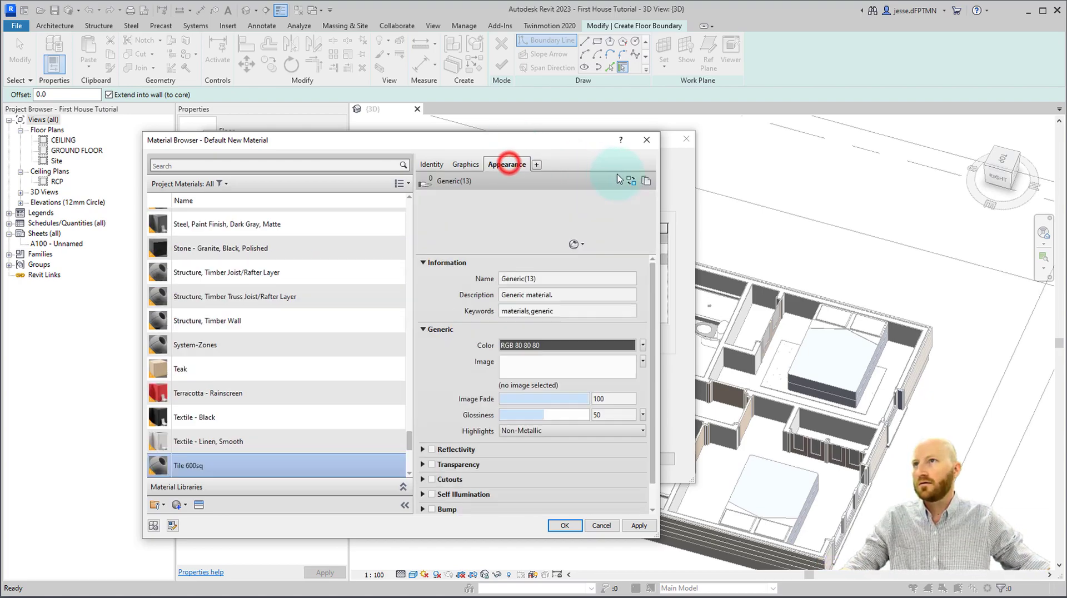
left_click(632, 181)
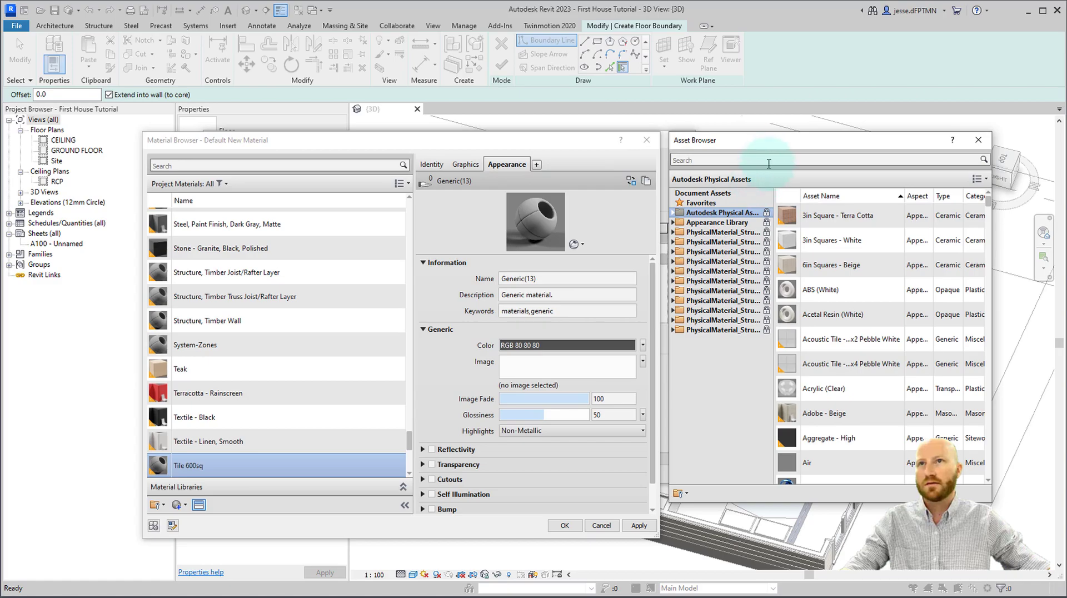
left_click(771, 162)
type("12x")
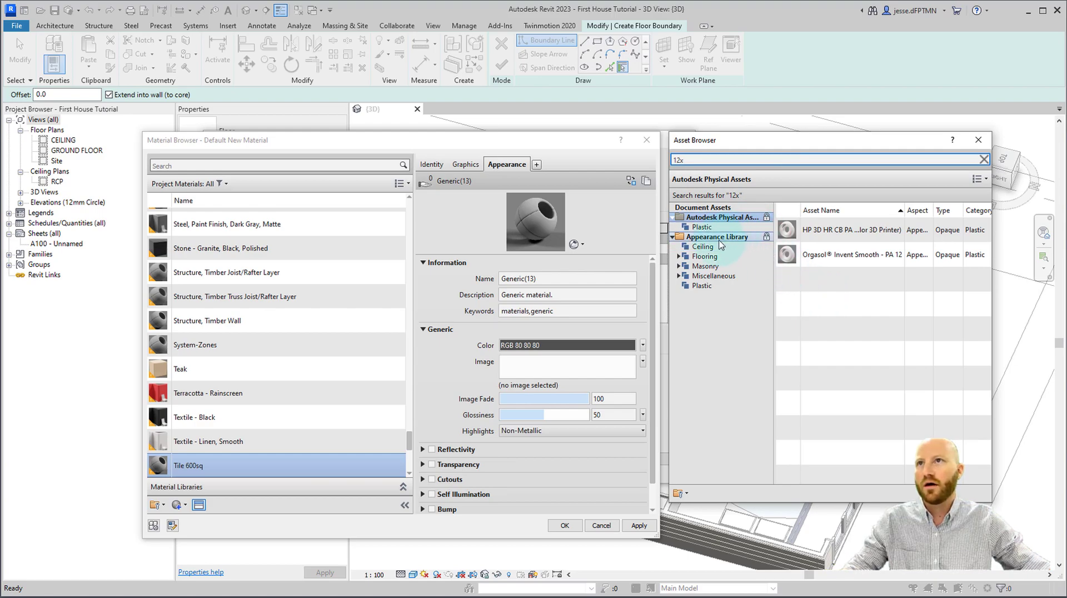
left_click(705, 256)
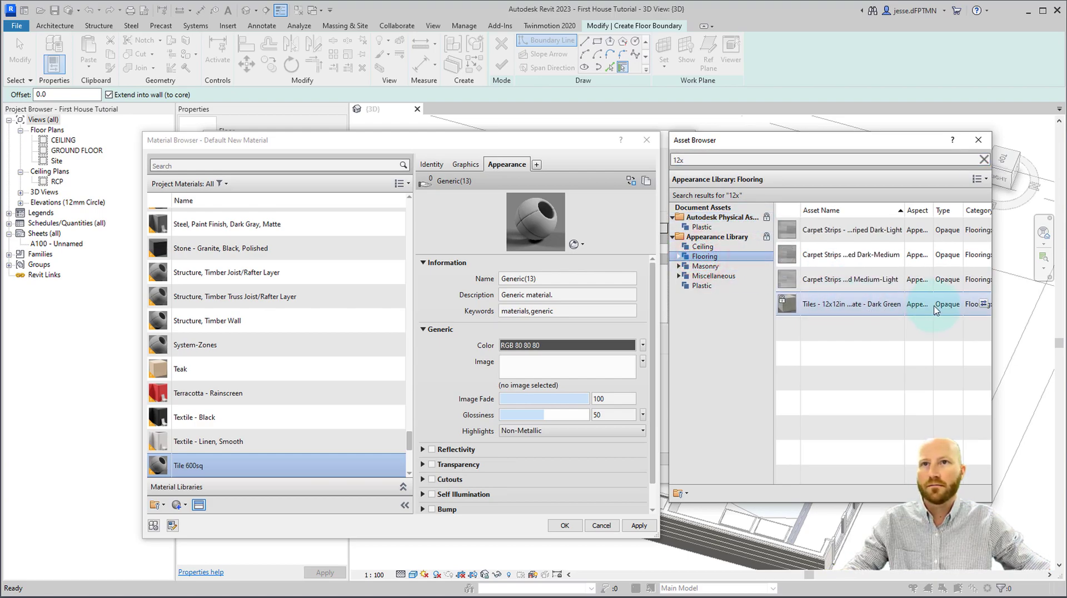
left_click(984, 304)
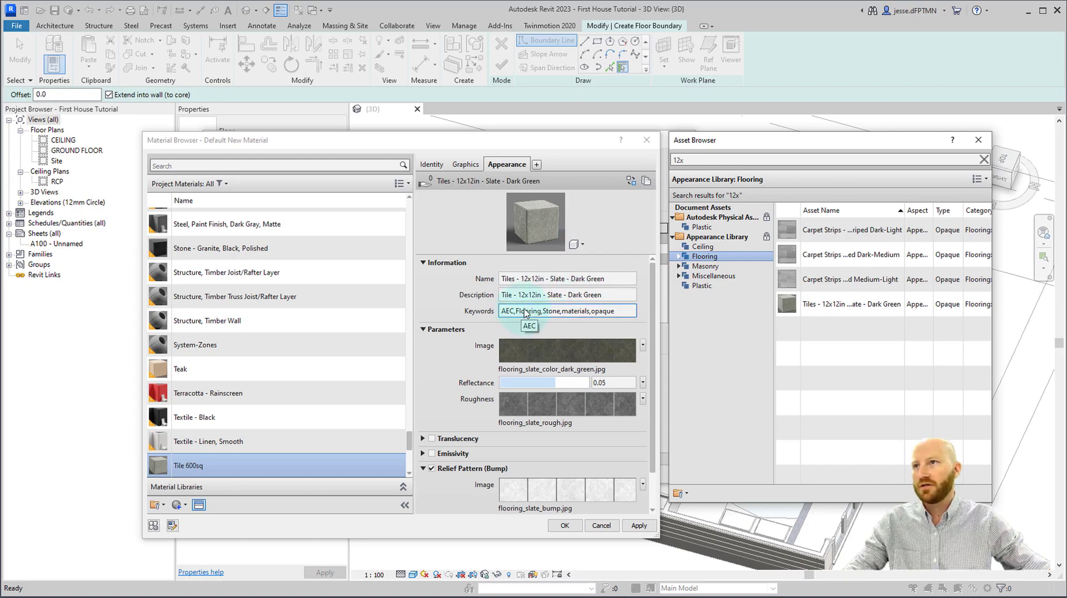
Set the sample size of the Tile 600sq material's colour image to 2400 mm wide and 2400 mm high.
left_click(528, 358)
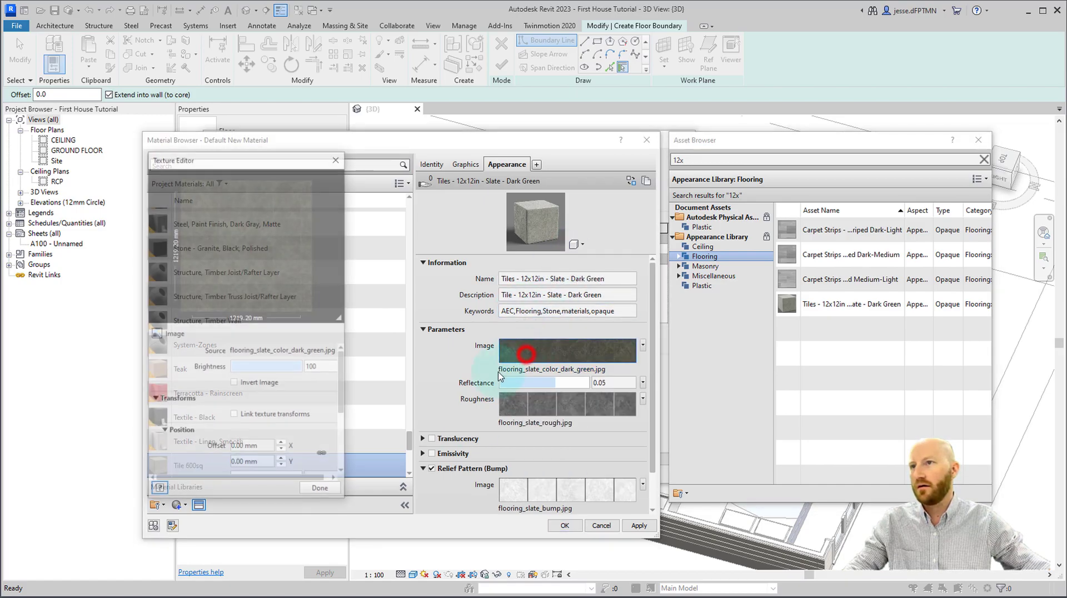
left_click(237, 321)
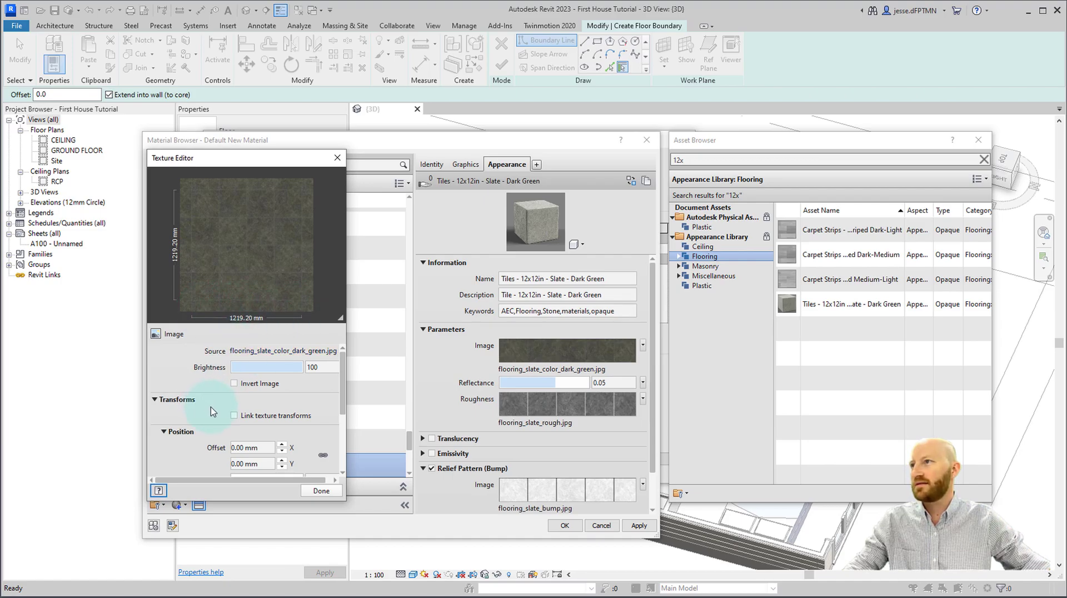
scroll(246, 416, "down", 4)
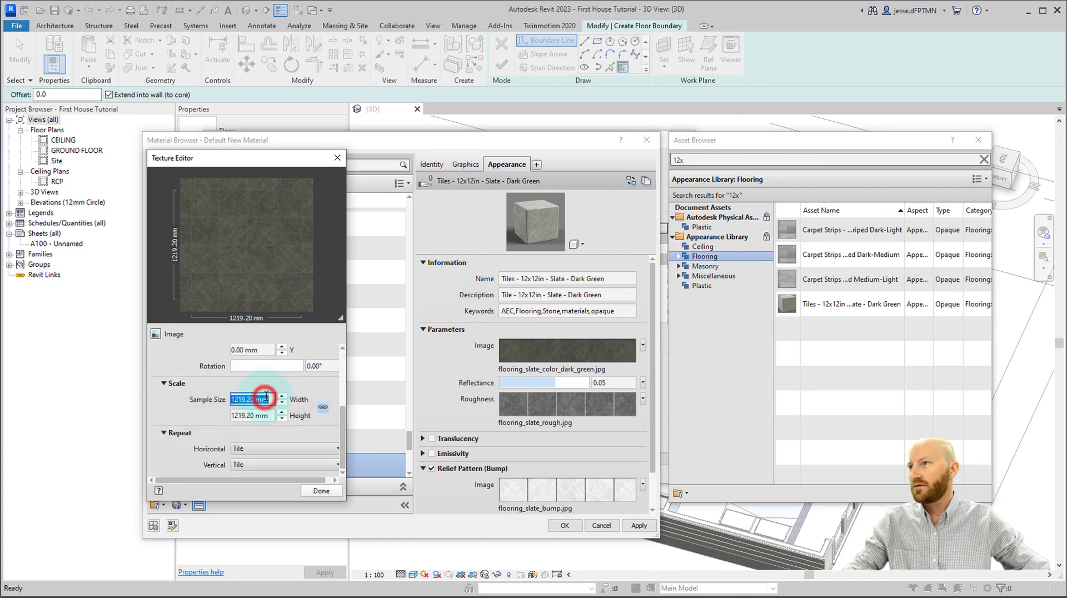
type("2400")
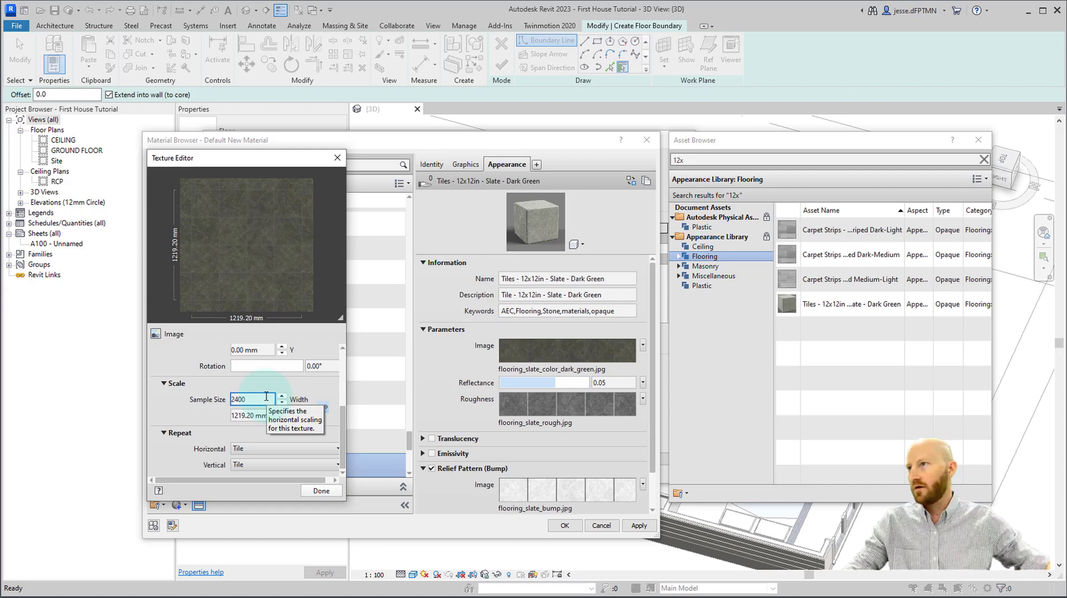
left_click(328, 392)
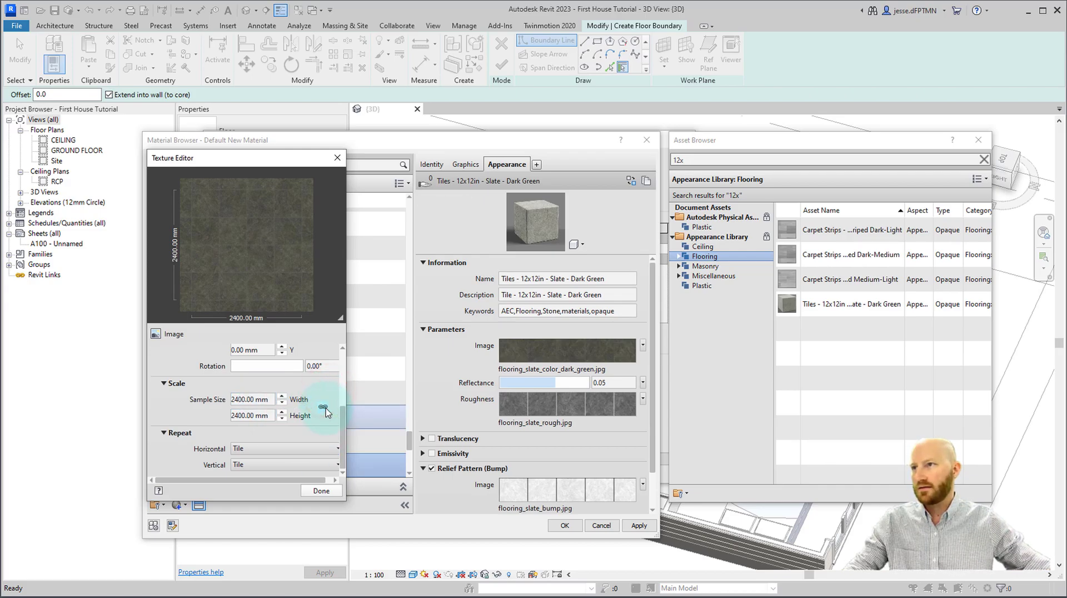
left_click(243, 405)
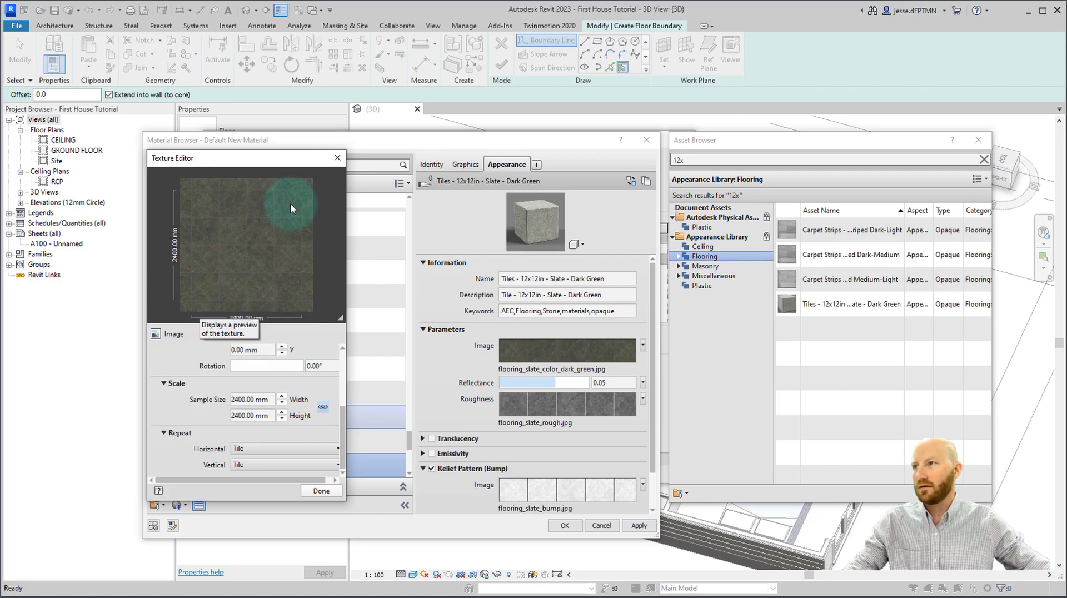
left_click(322, 491)
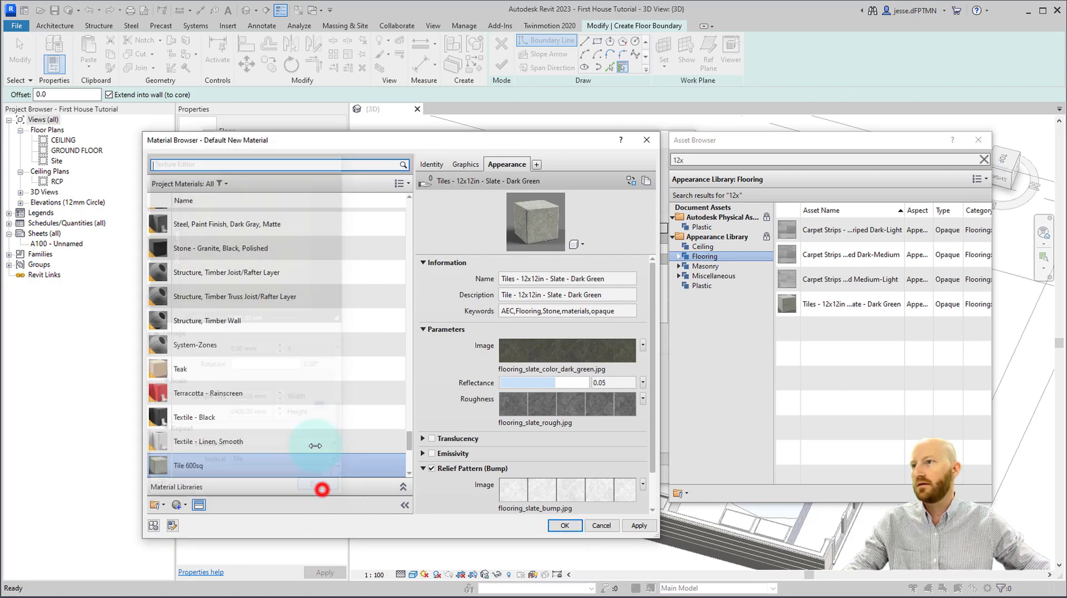
Set the sample size of the roughness image flooring_slate_rough.jpg to 2400 mm in width and height.
left_click(523, 409)
scroll(202, 412, "down", 3)
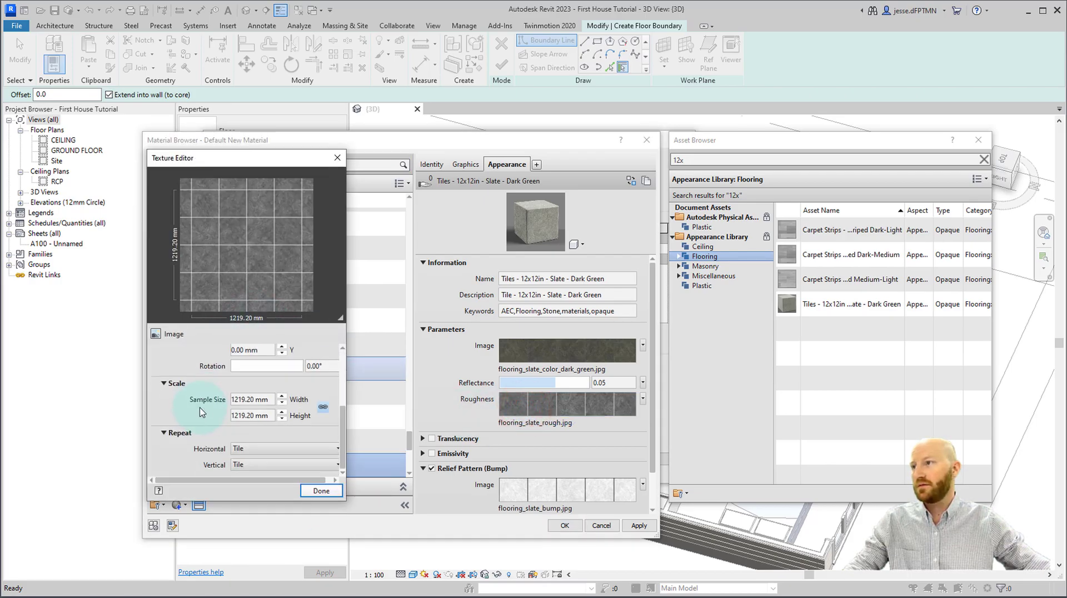
scroll(193, 383, "up", 3)
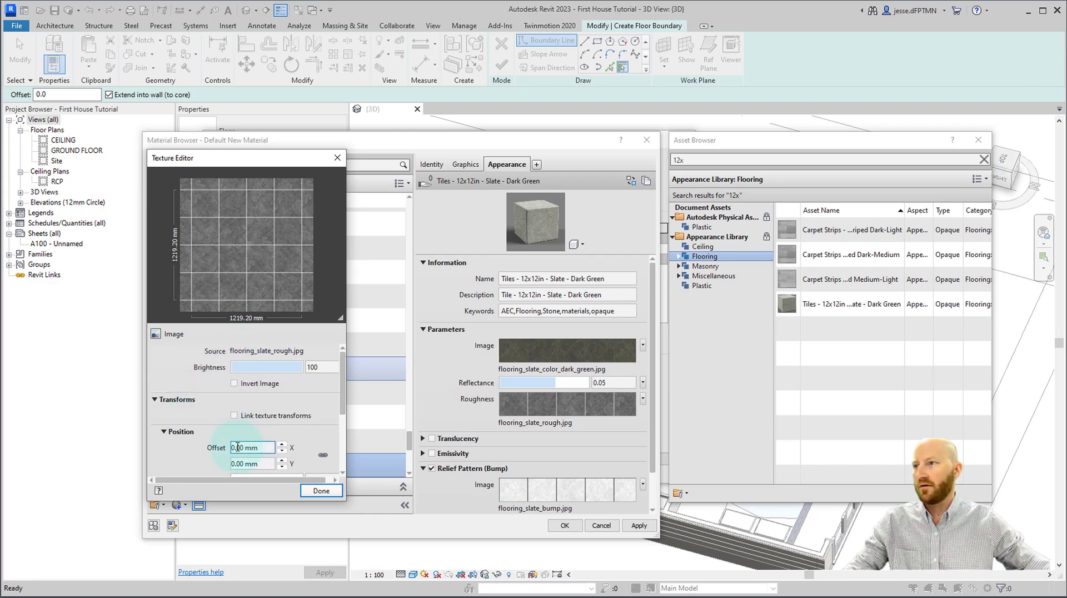
scroll(240, 447, "down", 10)
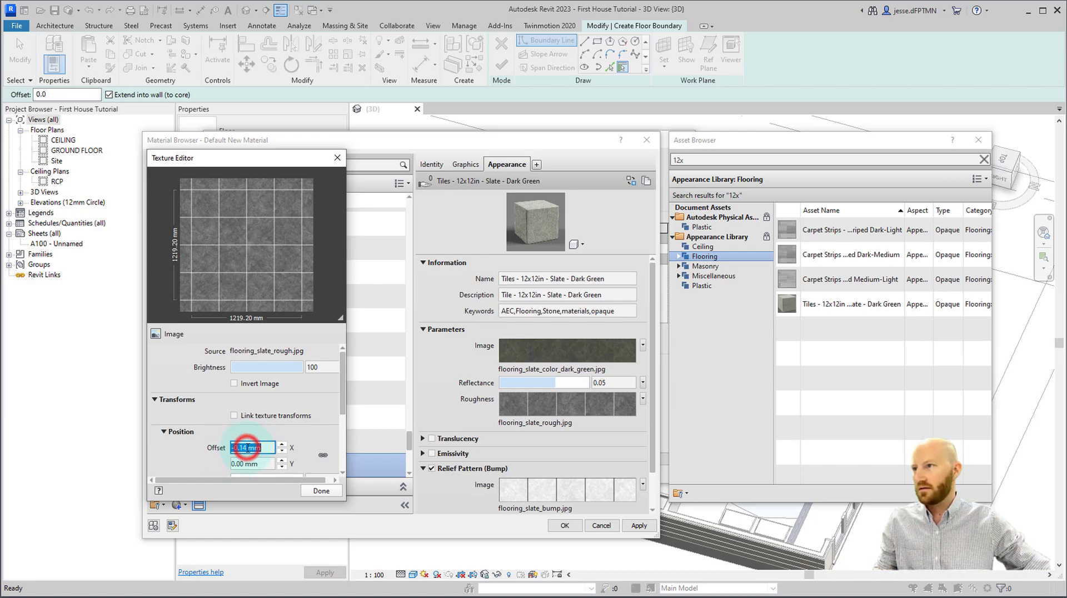
left_click(154, 443)
scroll(147, 440, "down", 3)
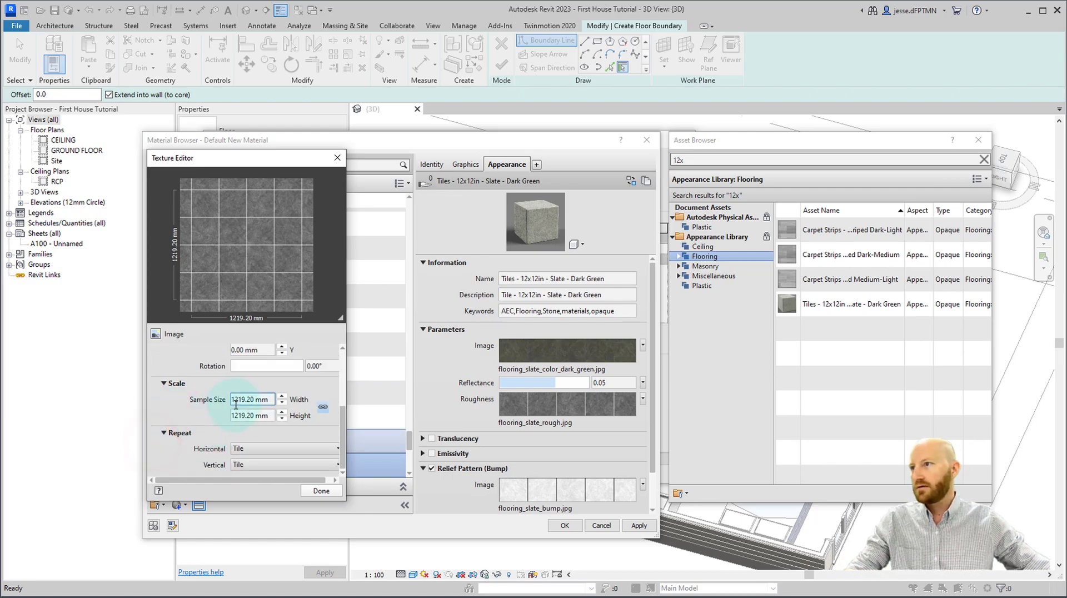
type("2400")
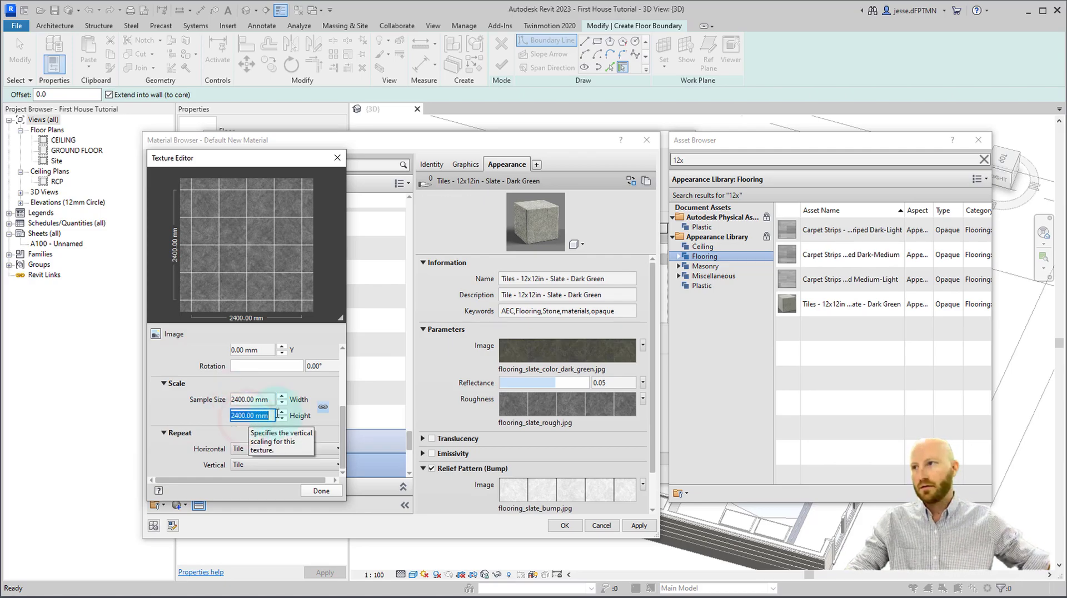
left_click(321, 491)
Set the sample size of the relief pattern image flooring_slate_bump.jpg to 2400 mm in width and 2400 mm in height.
left_click(528, 500)
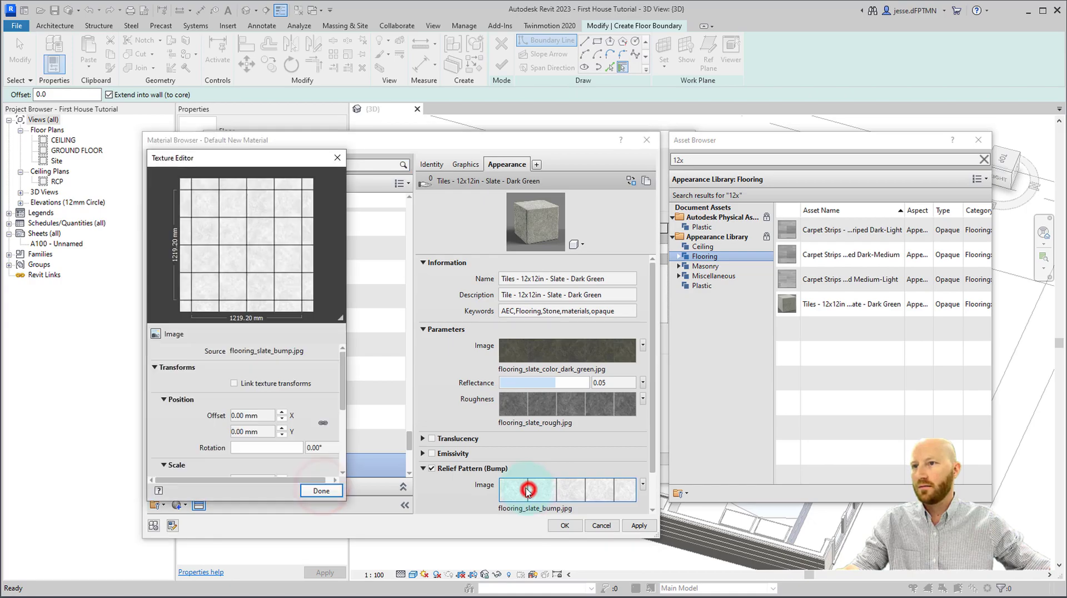
scroll(189, 400, "down", 3)
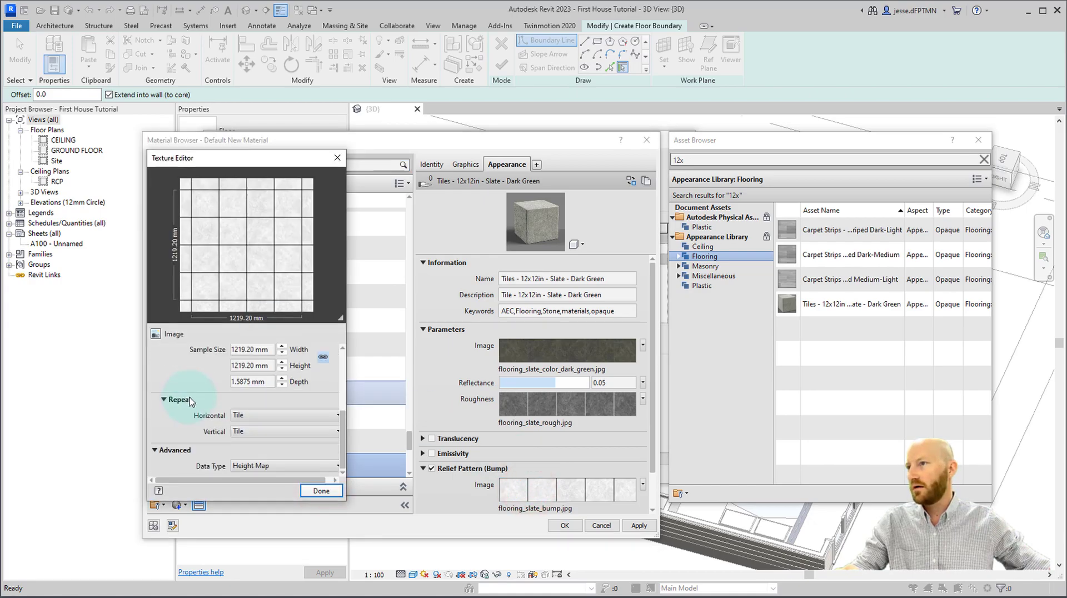
type("2400")
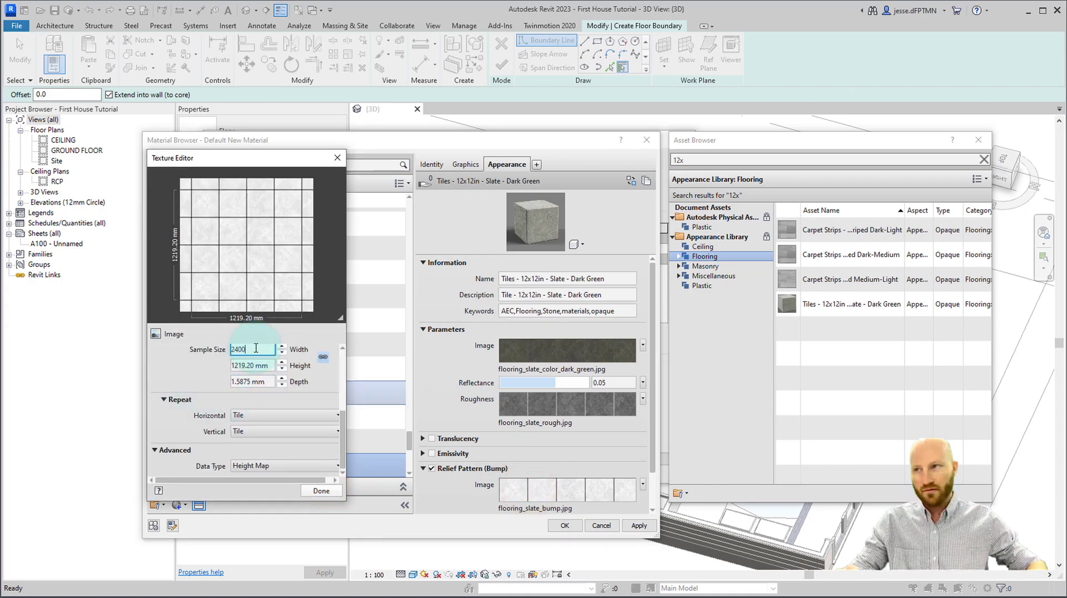
left_click(198, 382)
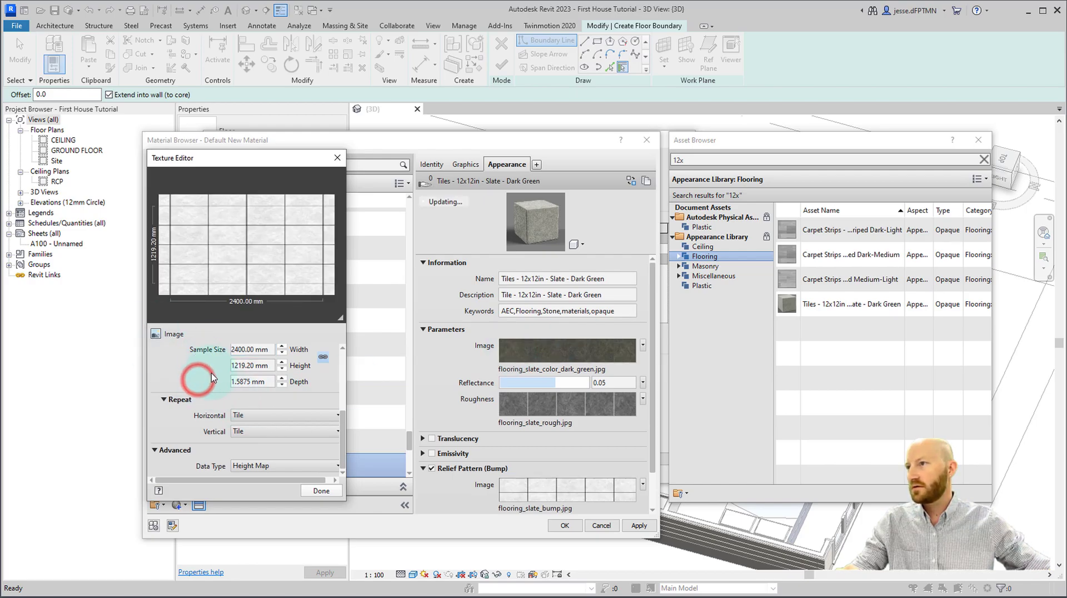
left_click(258, 366)
type("24")
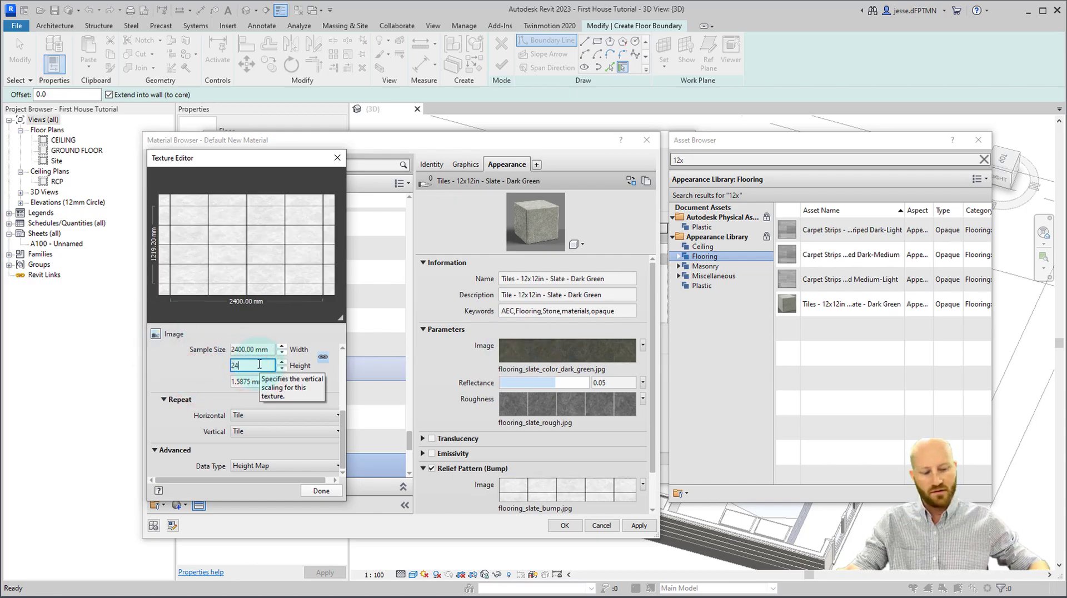
type("00")
left_click(194, 367)
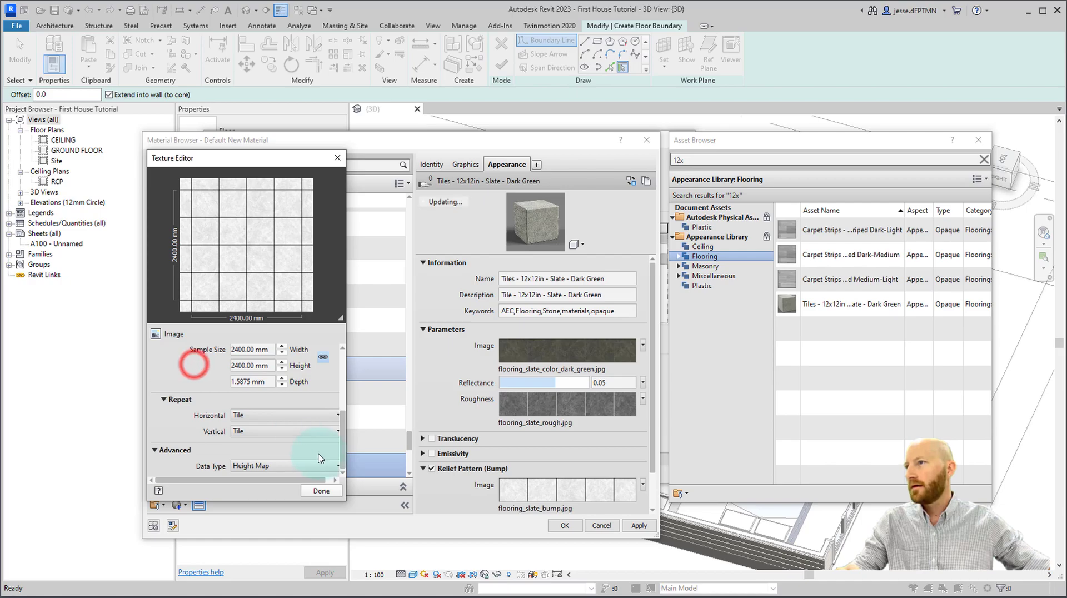
left_click(321, 491)
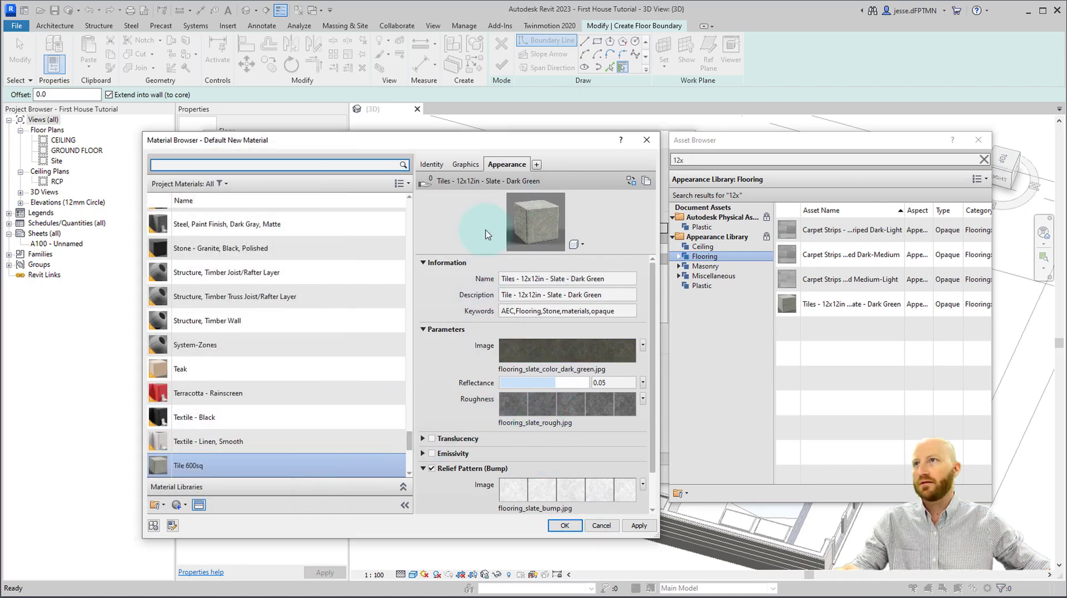
Assign the model pattern Rectangular 600x600mm as the Tile 600sq material's surface foreground, and accept the material and floor type changes.
left_click(468, 164)
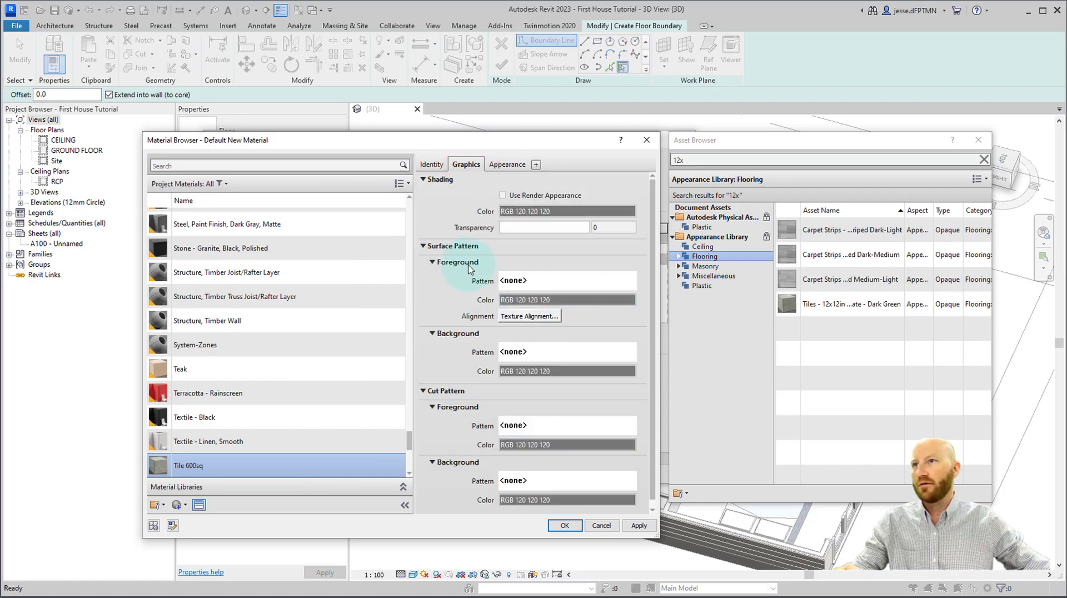
left_click(521, 281)
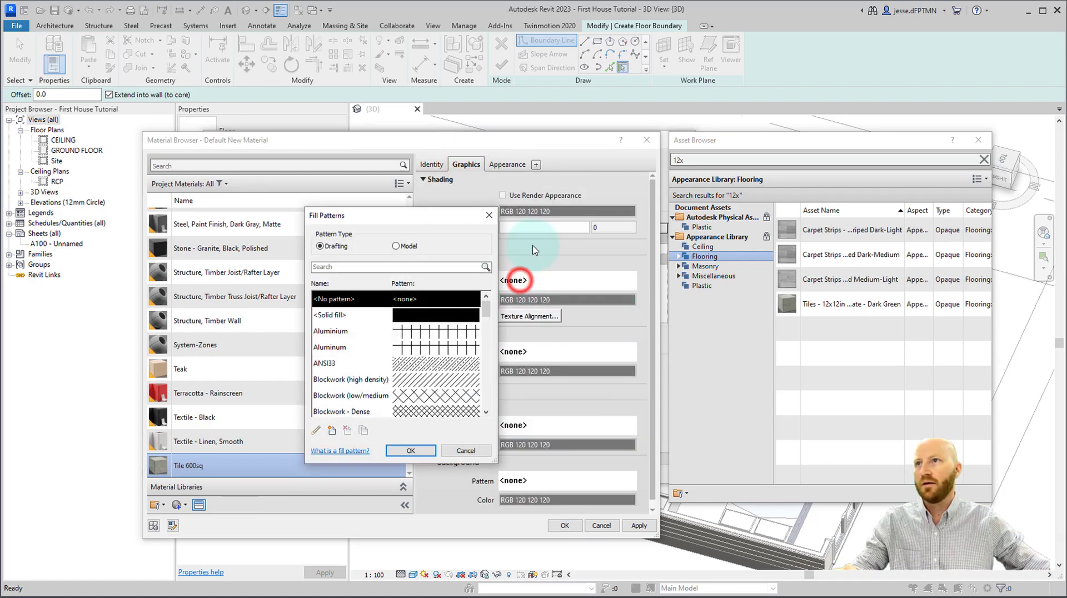
left_click(397, 246)
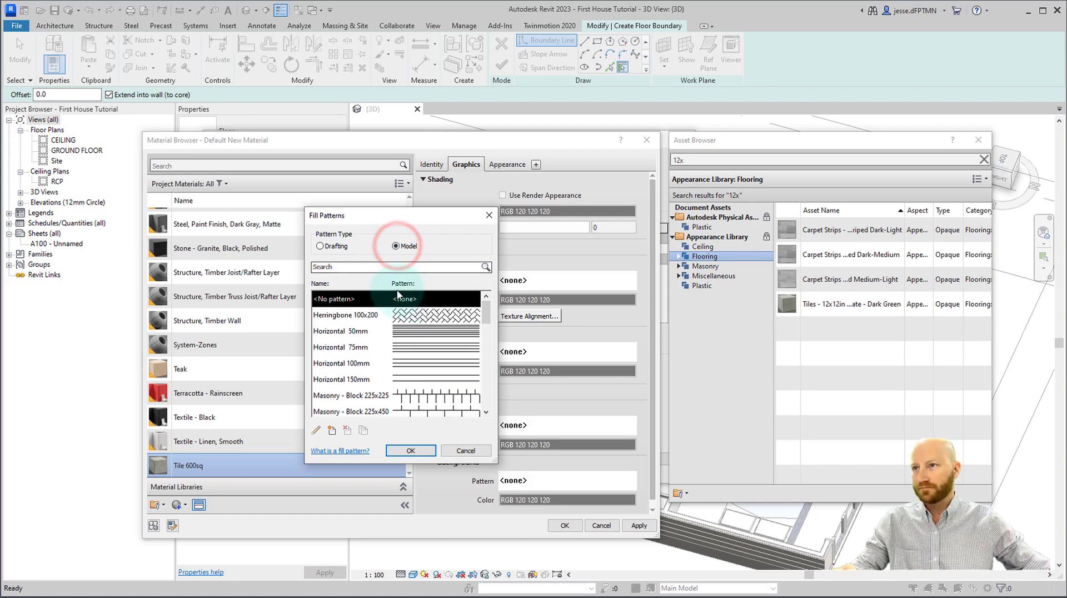
left_click(330, 247)
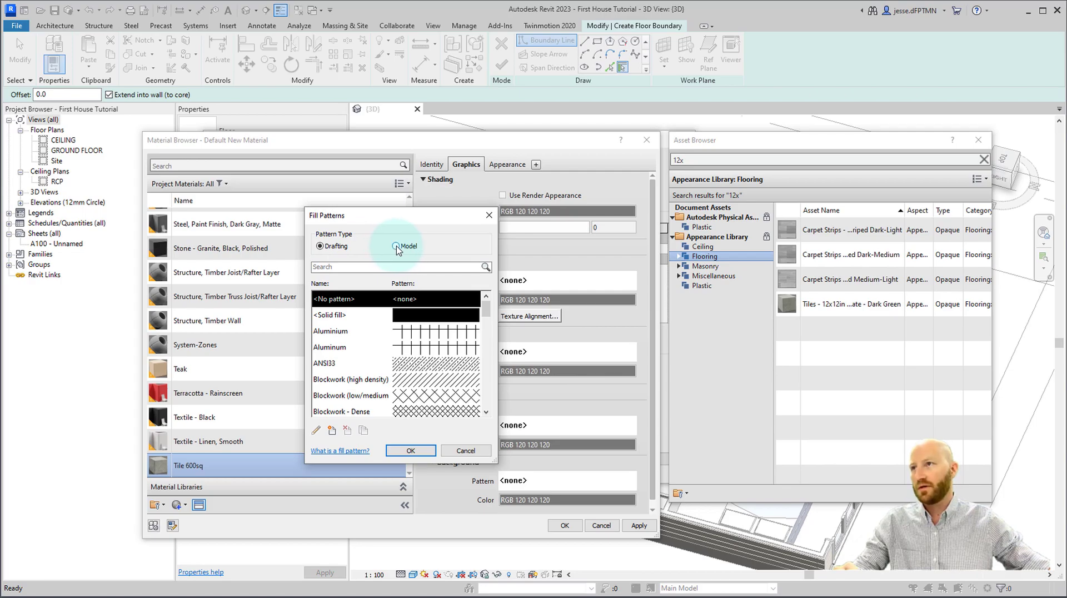
left_click(396, 247)
scroll(392, 345, "down", 5)
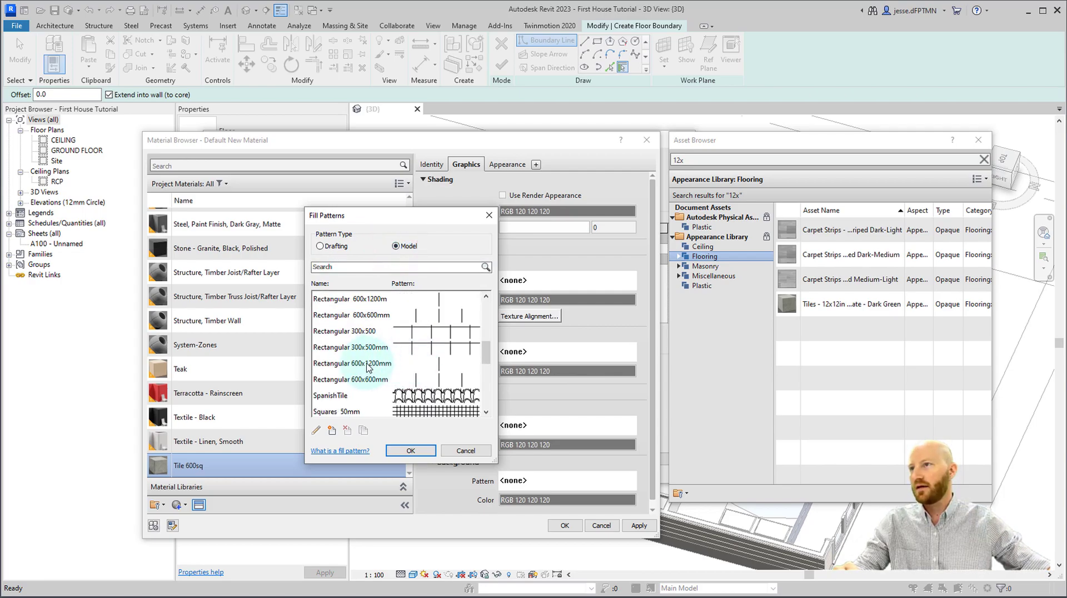
left_click(365, 382)
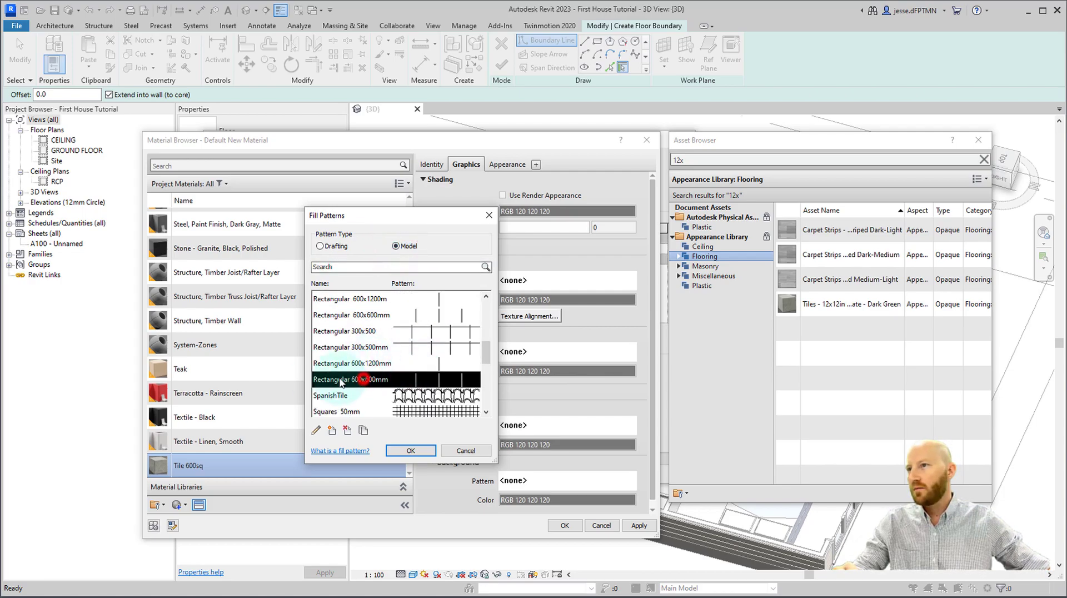
left_click(406, 449)
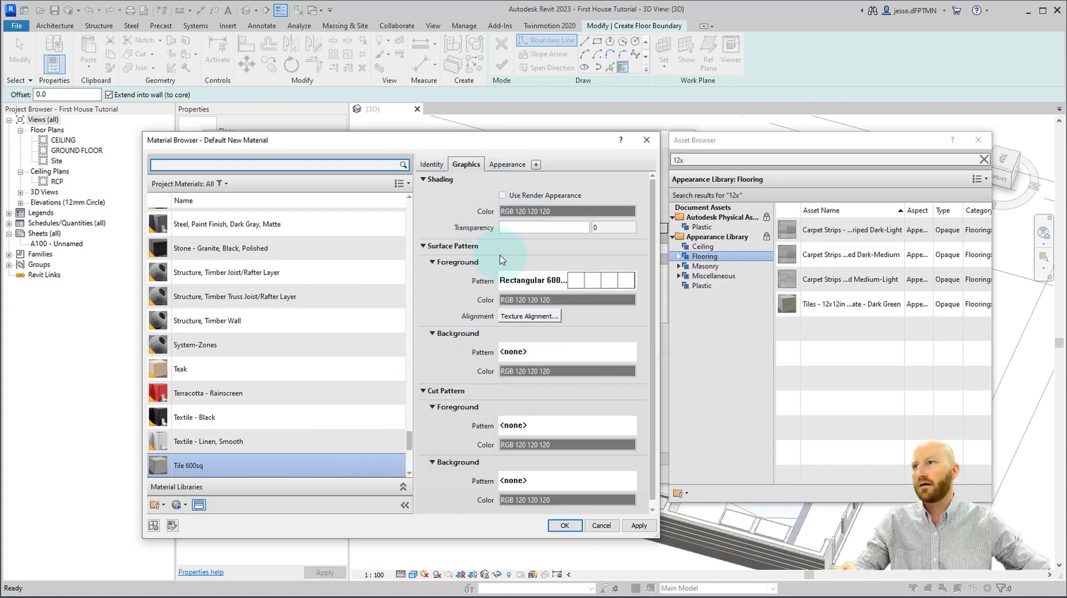
left_click(563, 526)
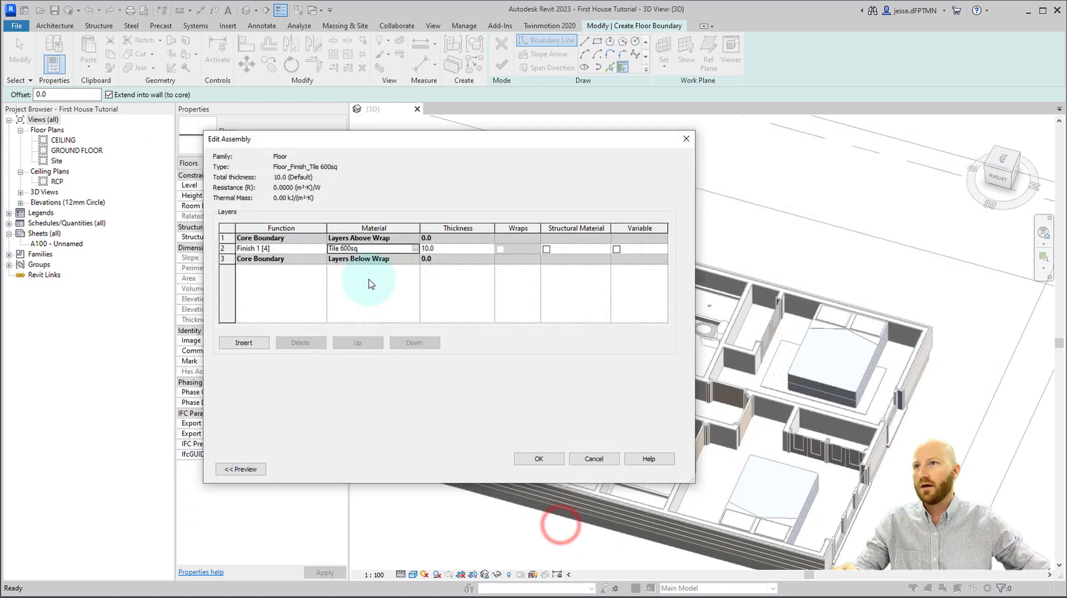
left_click(531, 459)
left_click(550, 467)
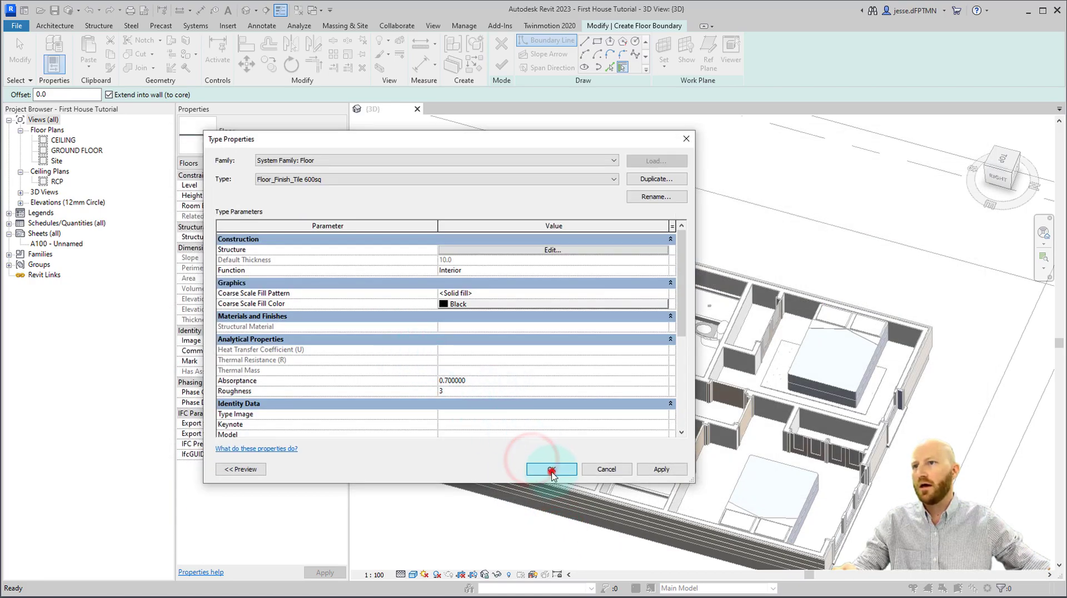
Sketch a rectangular Floor_Finish_Tile 600sq boundary of about 3 m² in the open living area and finish the floor.
left_click(598, 41)
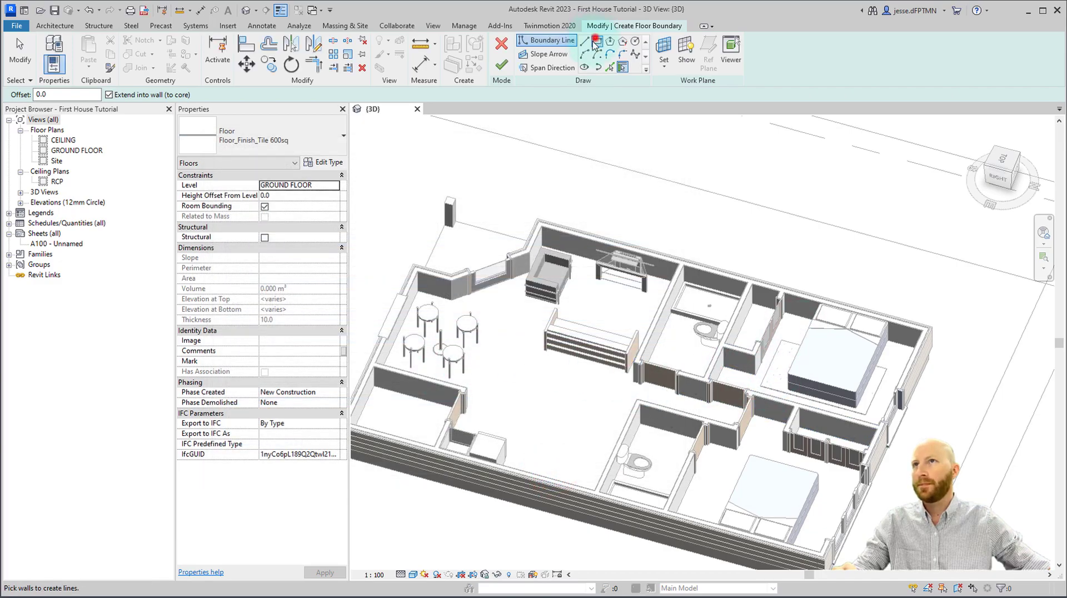
left_click(546, 362)
left_click(610, 438)
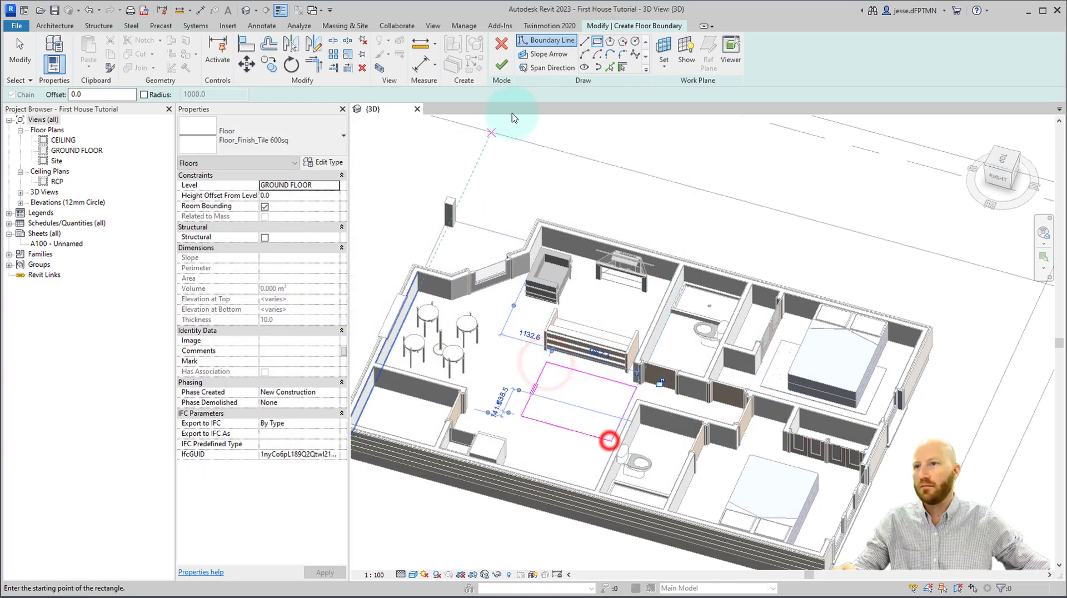
left_click(502, 65)
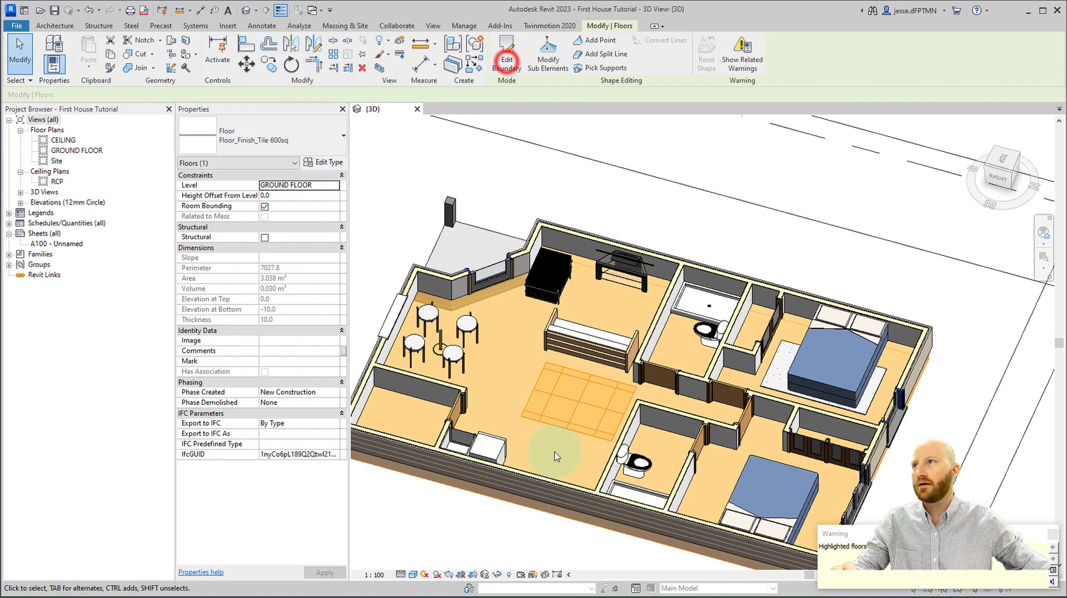
Set the new tile floor's height offset from the GROUND FLOOR level to 10 and deselect it to inspect its surface.
left_click(272, 195)
key("BackSpace")
key("BackSpace")
key("BackSpace")
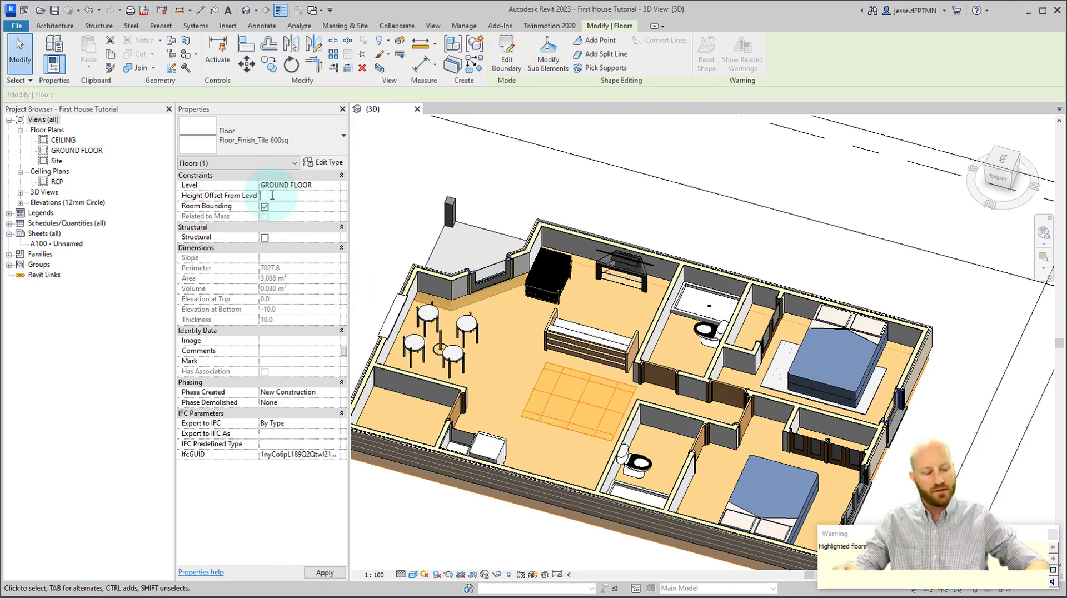
type("10")
key("Return")
scroll(492, 412, "up", 6)
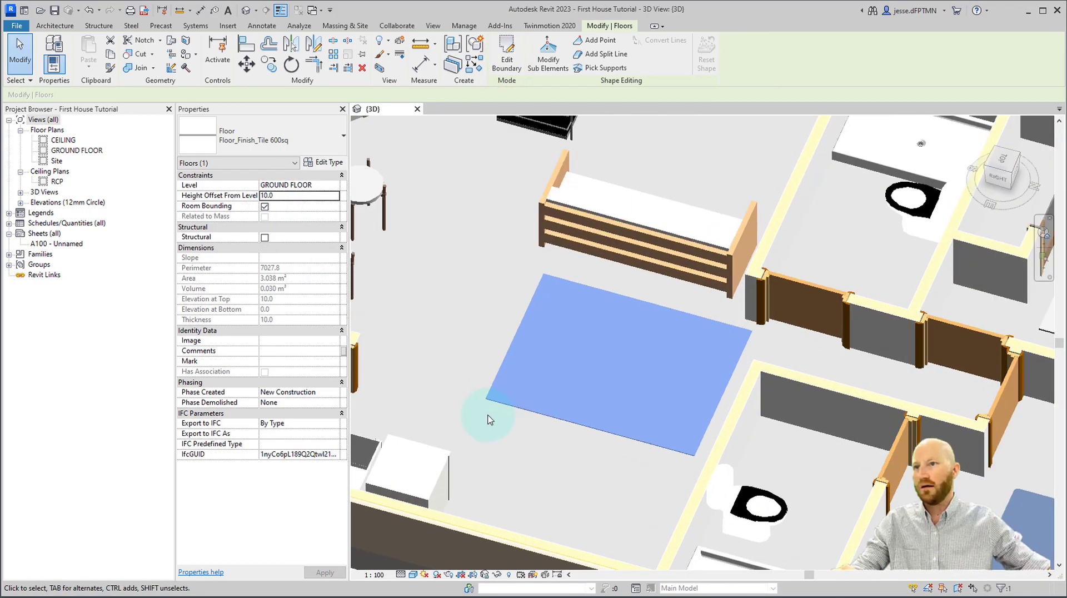
key("Escape")
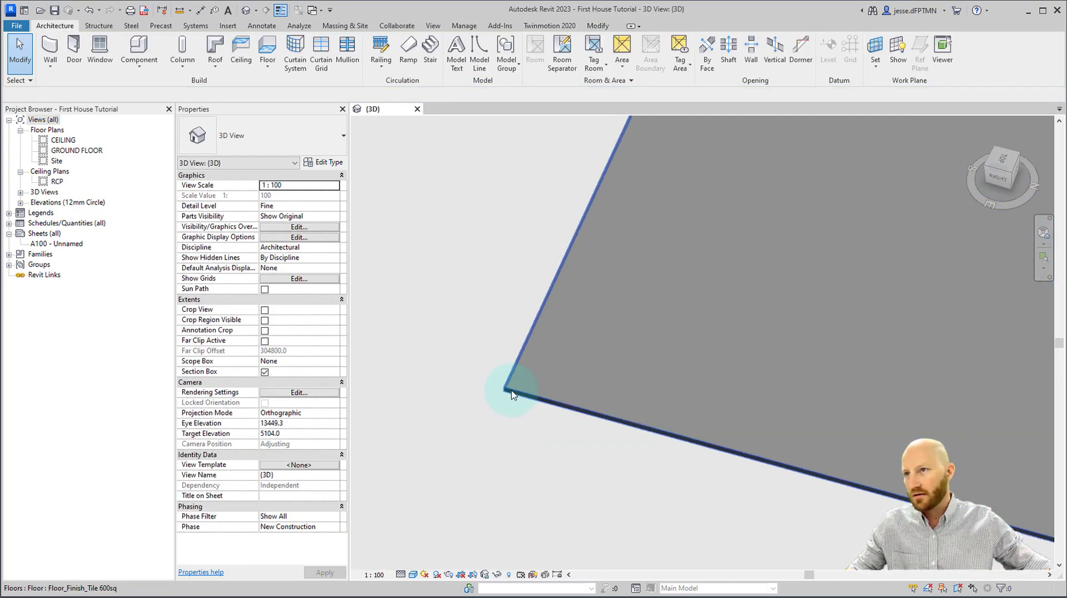
scroll(518, 388, "down", 5)
scroll(518, 387, "up", 6)
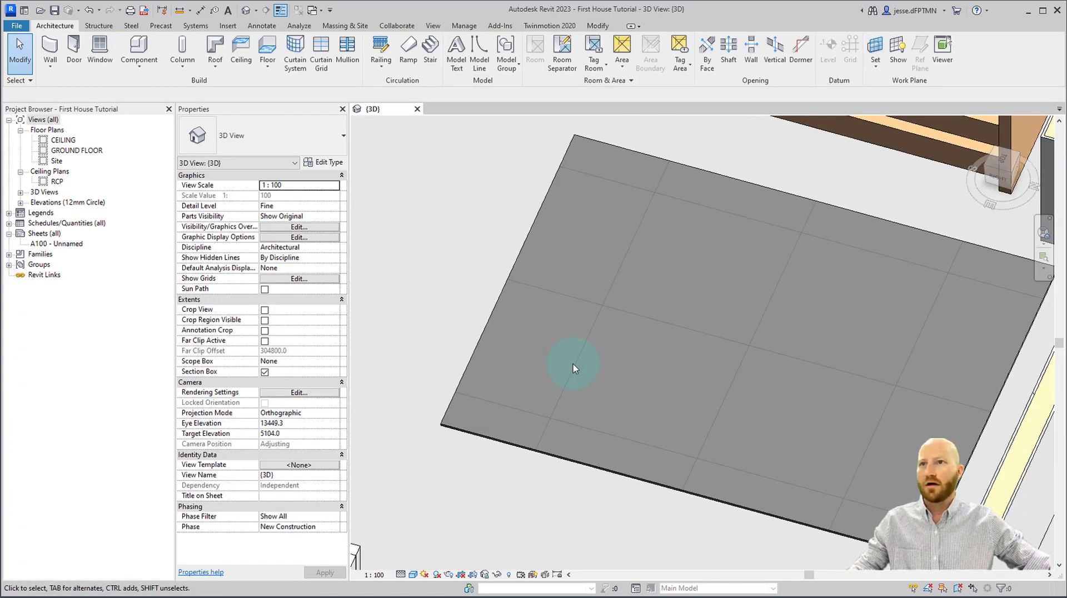
Inspect the tile floor's 600 mm grid lines and its slate texture in the Realistic visual style, and return the view to Shaded.
left_click(565, 392)
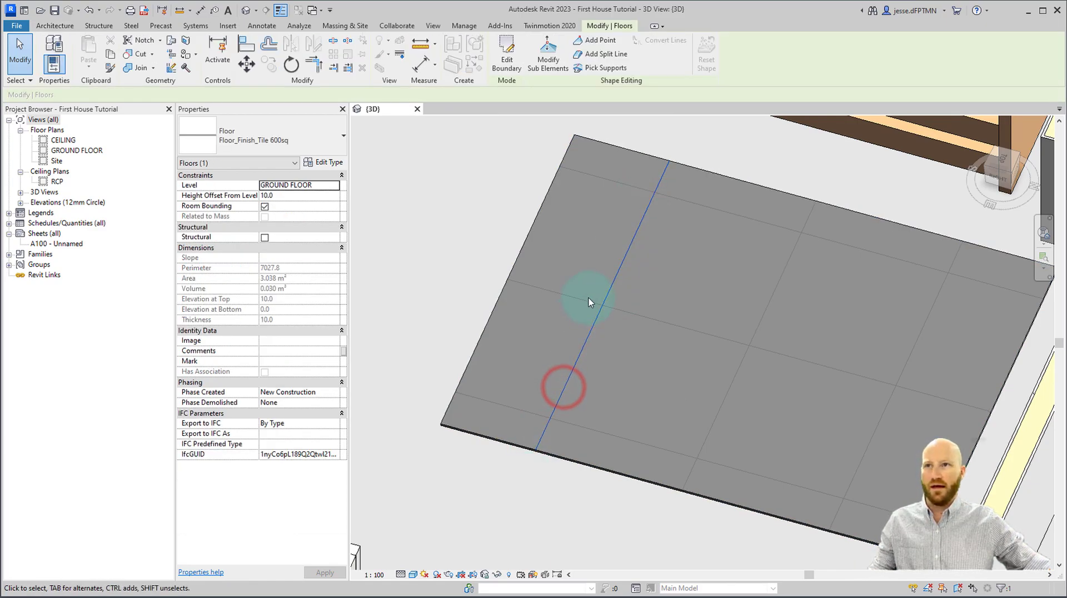
left_click(512, 409)
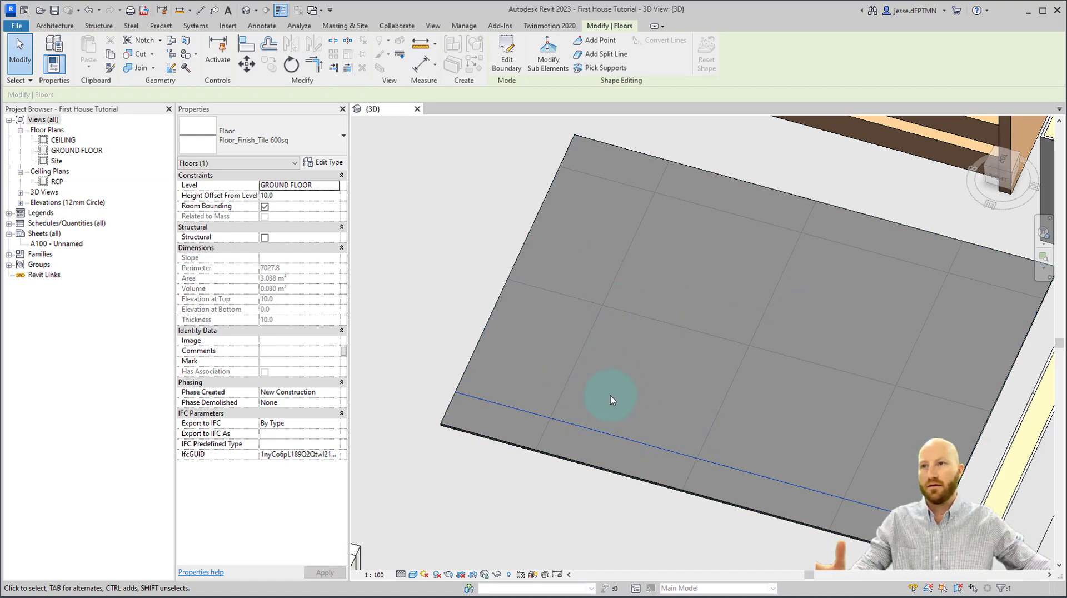
left_click(416, 578)
left_click(440, 557)
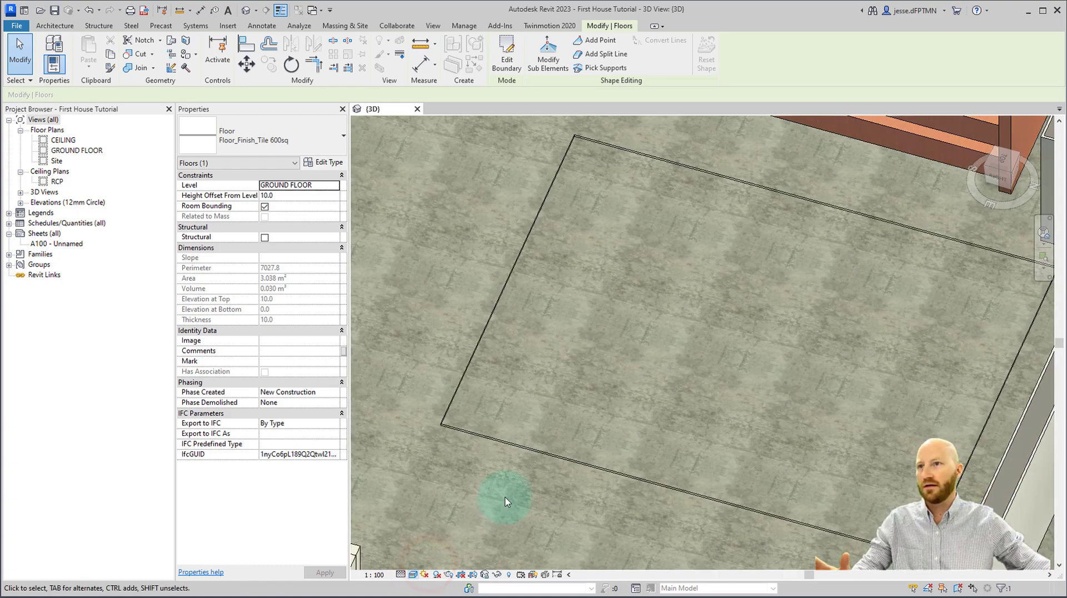
left_click(486, 481)
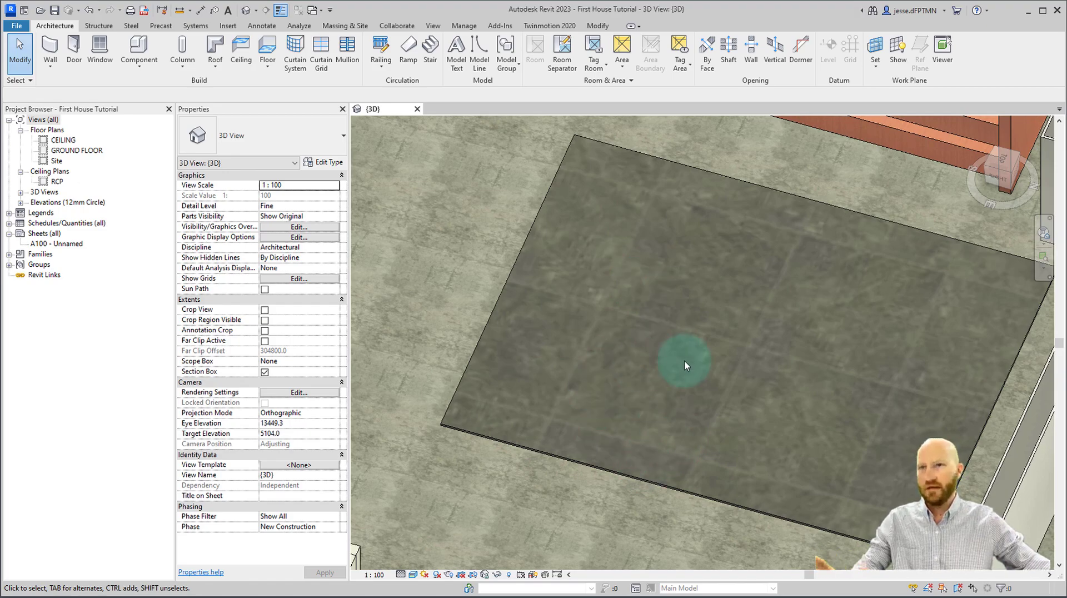
left_click(416, 575)
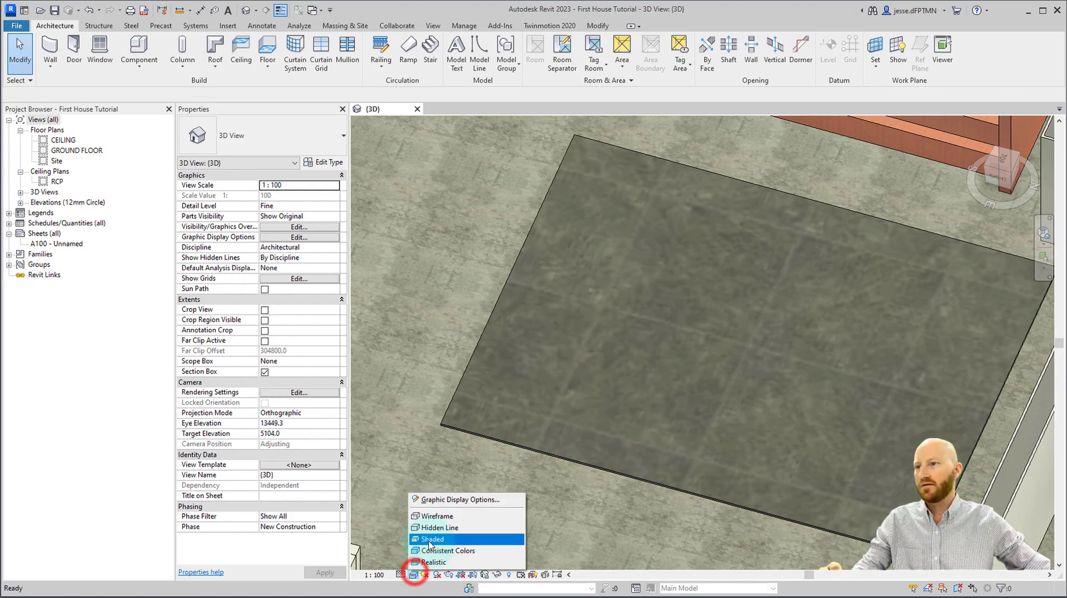
left_click(428, 539)
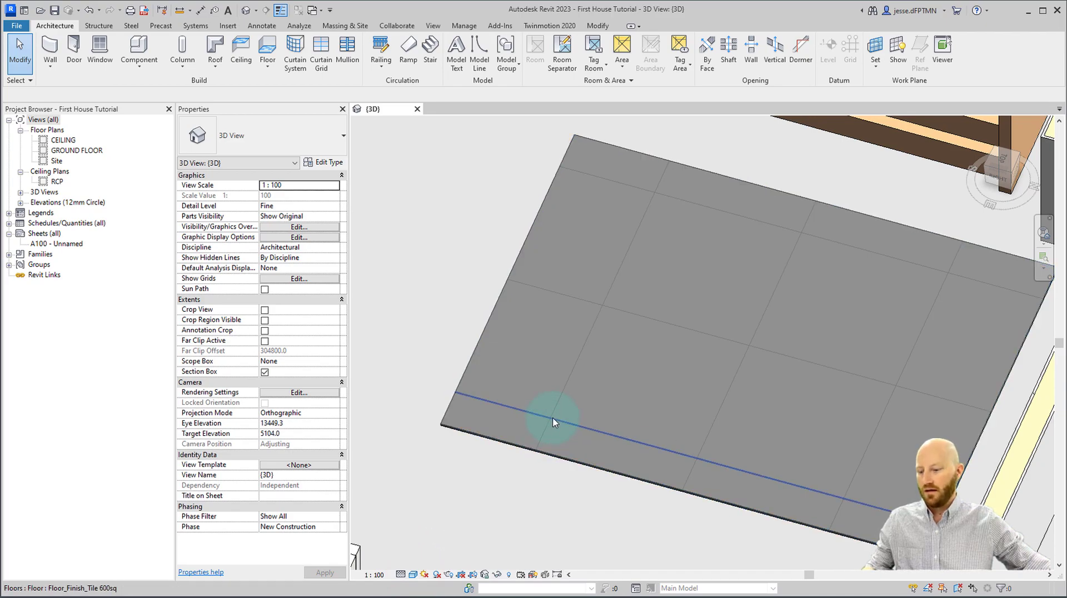
Move the tile floor's surface pattern from a grid line intersection to the floor's nearest corner so that full tiles start there.
left_click(553, 421)
key("m")
key("v")
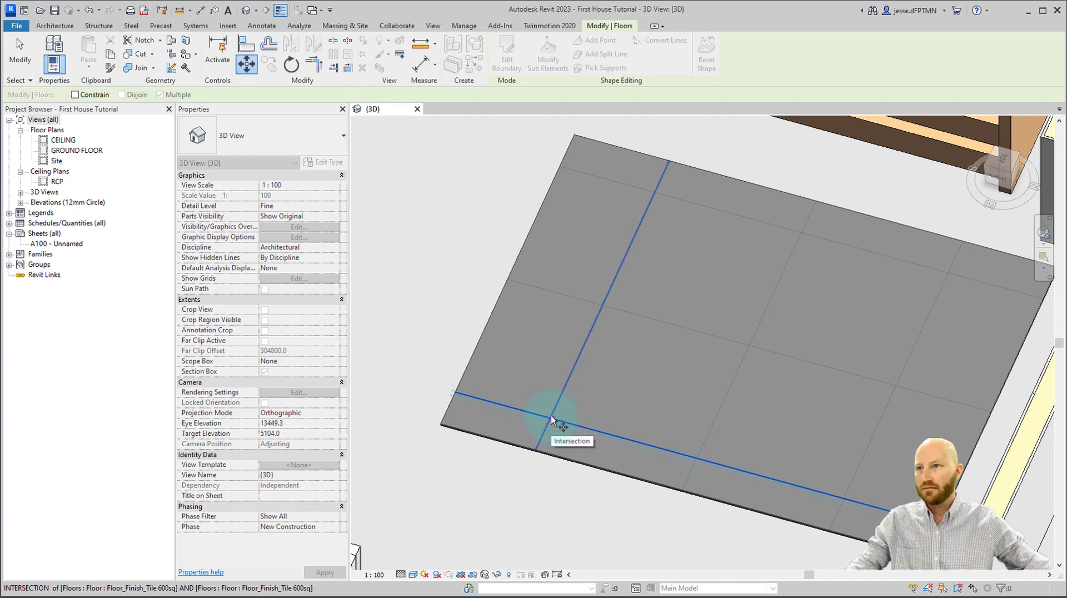
scroll(550, 420, "up", 2)
left_click(548, 416)
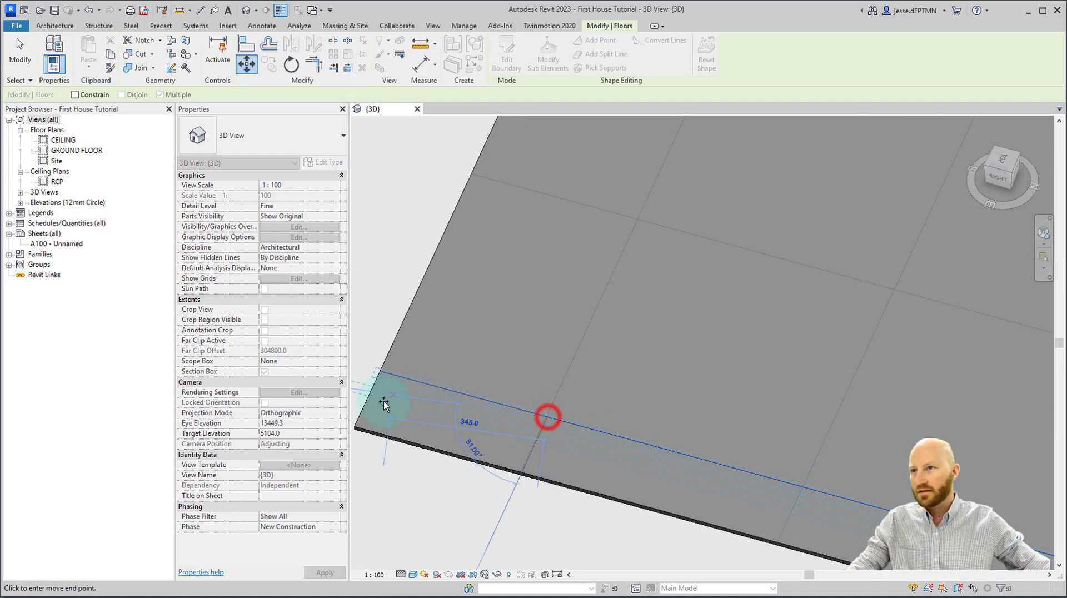
left_click(356, 429)
scroll(466, 419, "down", 3)
middle_click_drag(466, 415, 509, 387)
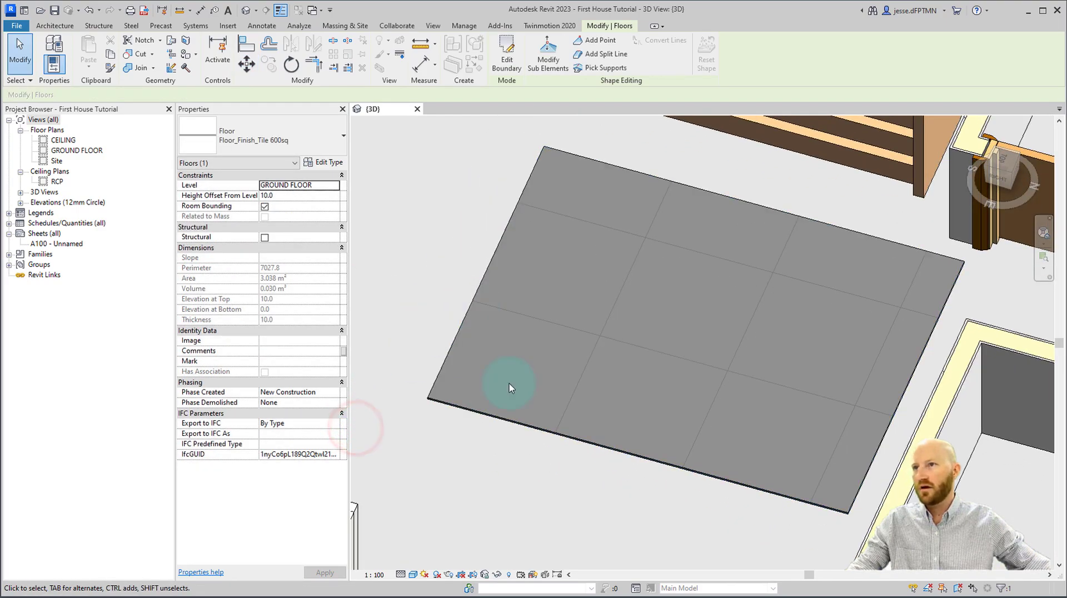
Check the realigned tile texture in the Realistic visual style, and switch back to Shaded with the surrounding rooms in view.
left_click(425, 574)
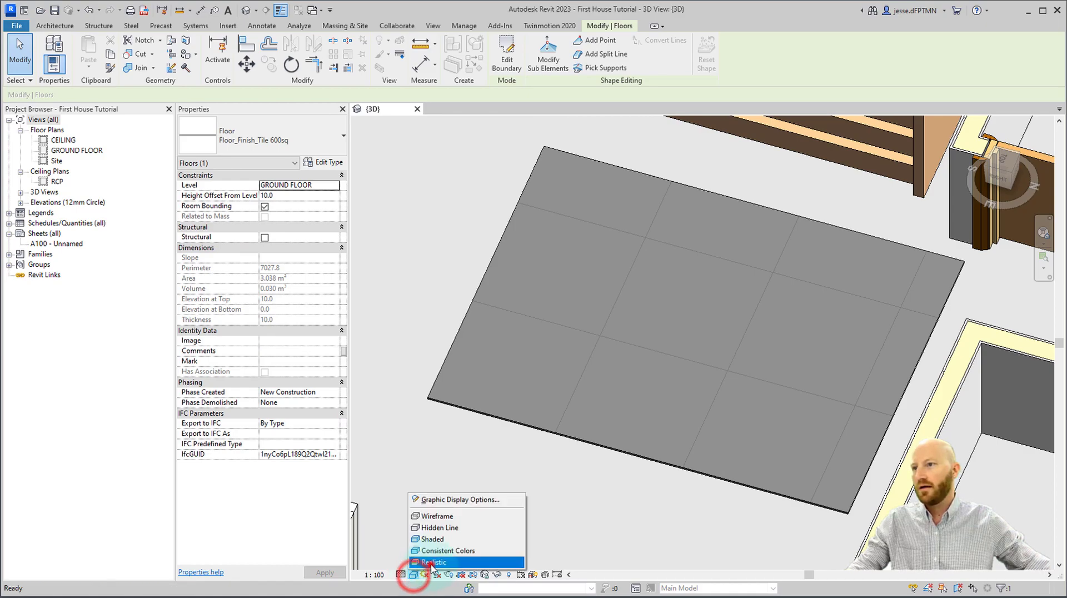
left_click(433, 562)
left_click(488, 472)
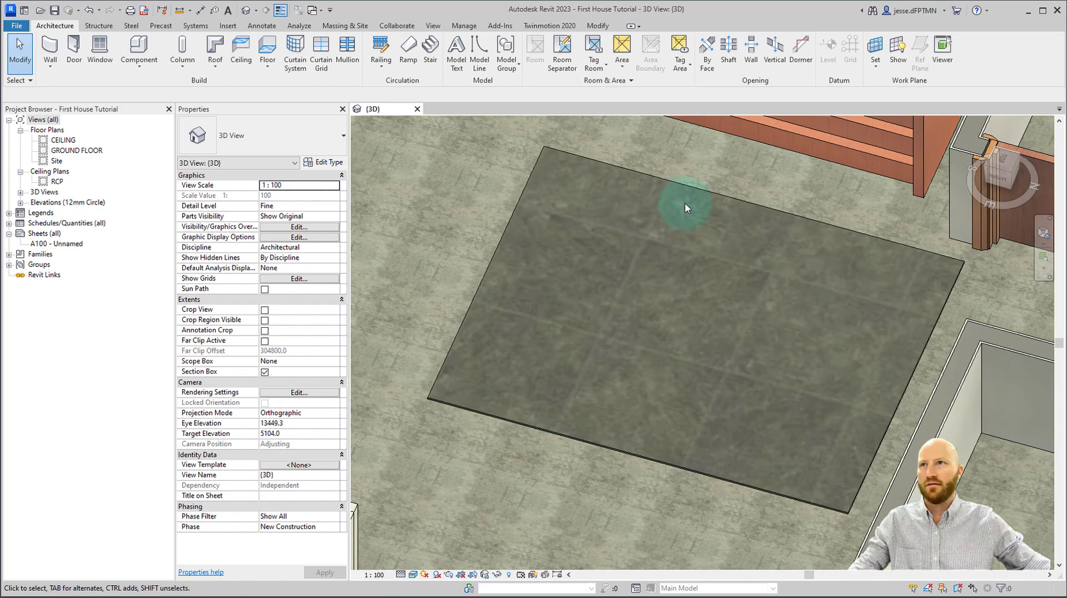
left_click(413, 576)
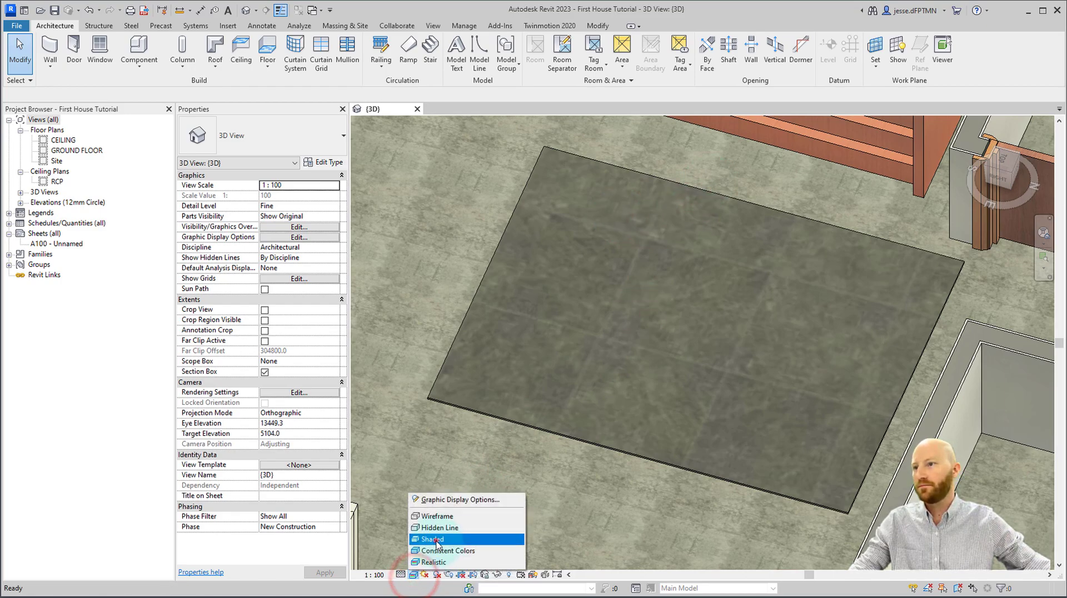
left_click(436, 542)
scroll(492, 449, "down", 3)
middle_click_drag(492, 449, 503, 440)
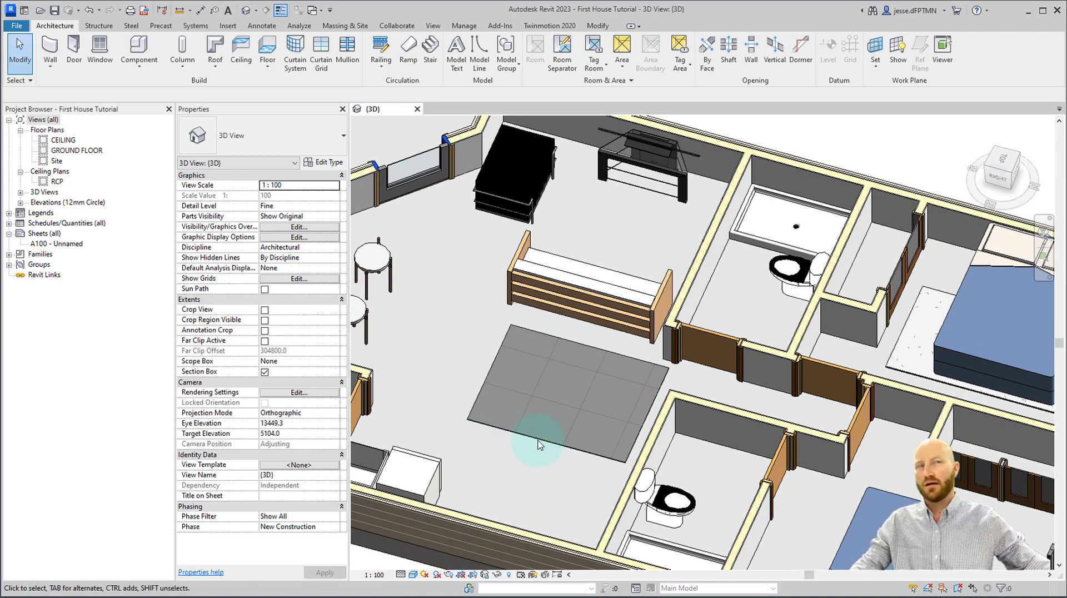
Start a new floor and duplicate the Floor_Finish_Tile 600sq type as Floor_Finish_Timber Plank.
left_click(260, 54)
left_click(327, 161)
left_click(657, 179)
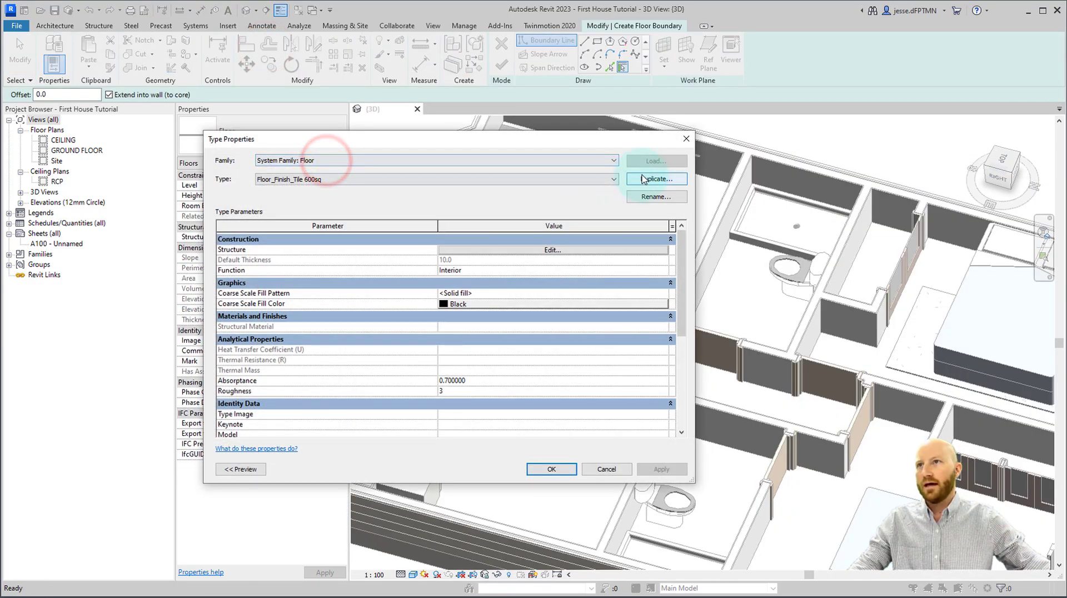
left_click_drag(479, 303, 445, 306)
type("mber Plank")
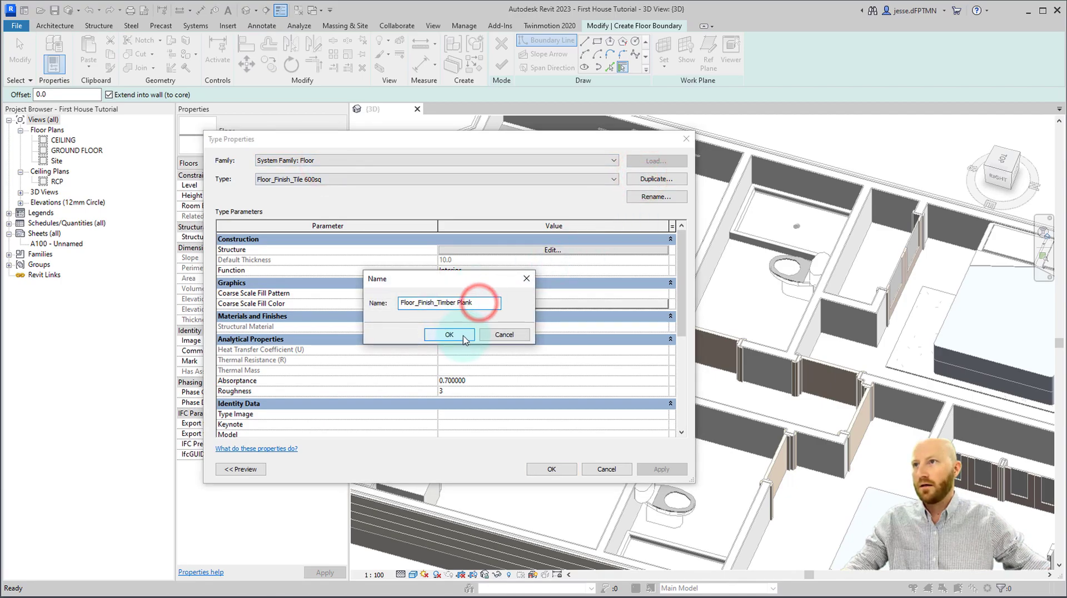
left_click(461, 334)
Choose the Oak Flooring material for the timber plank type's Finish 1 [4] layer and enable Use Render Appearance for its shading.
left_click(492, 250)
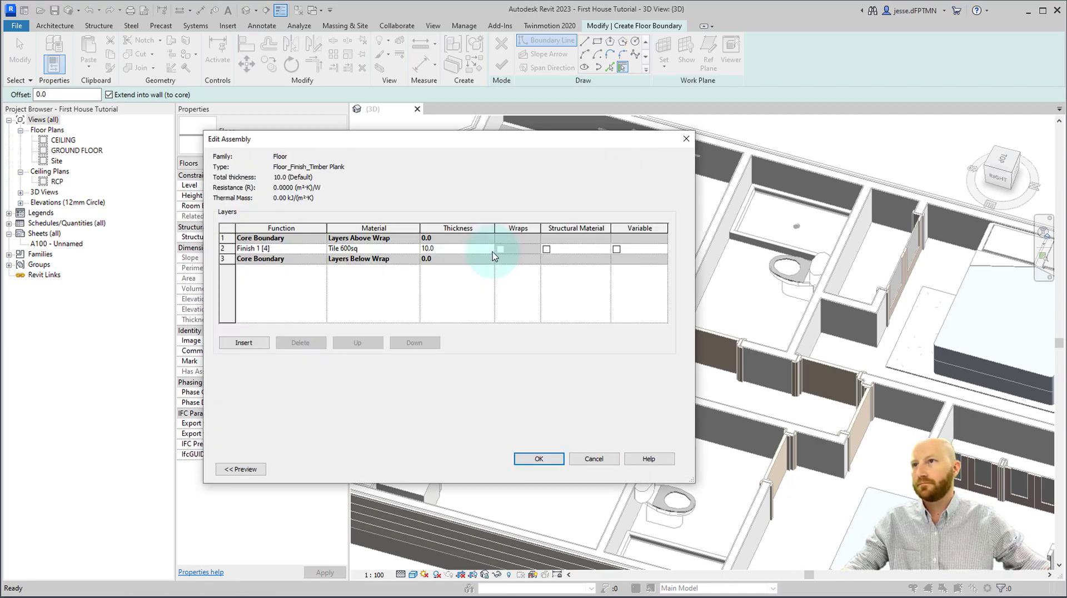
left_click(415, 250)
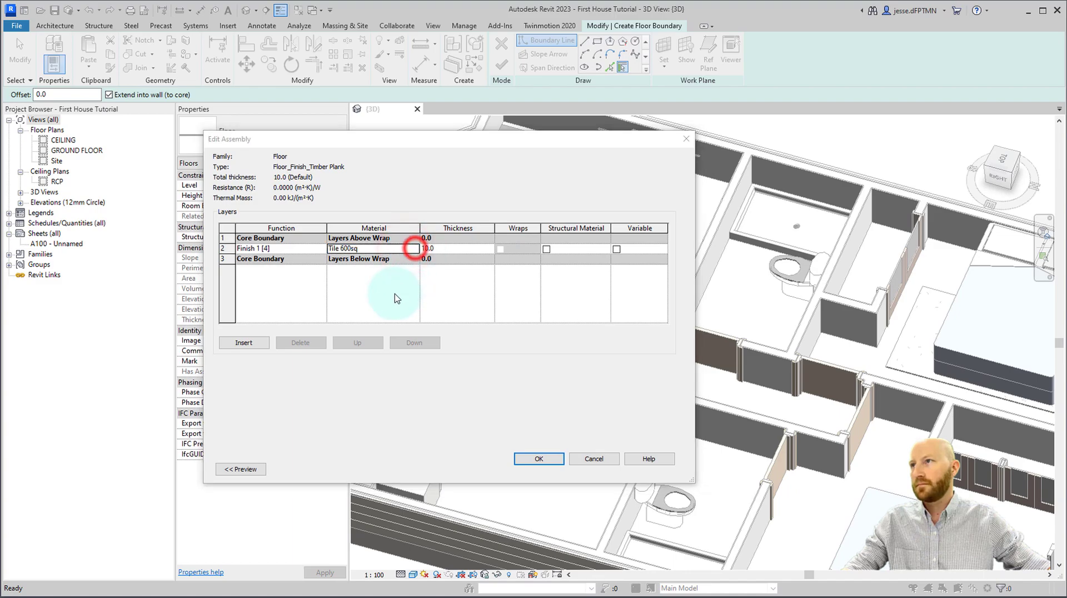
type("oak")
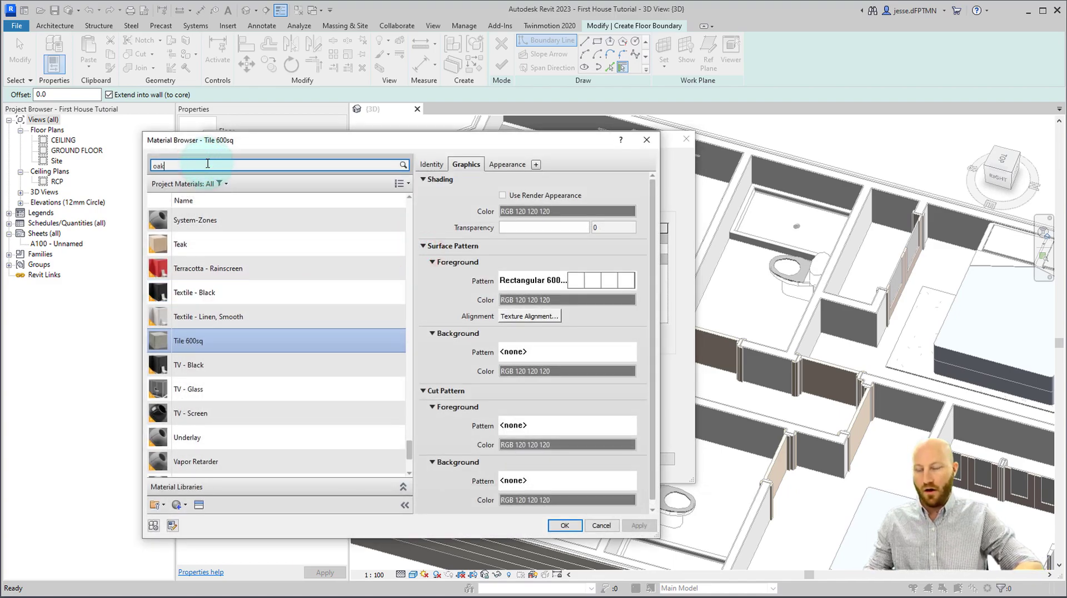
left_click(185, 263)
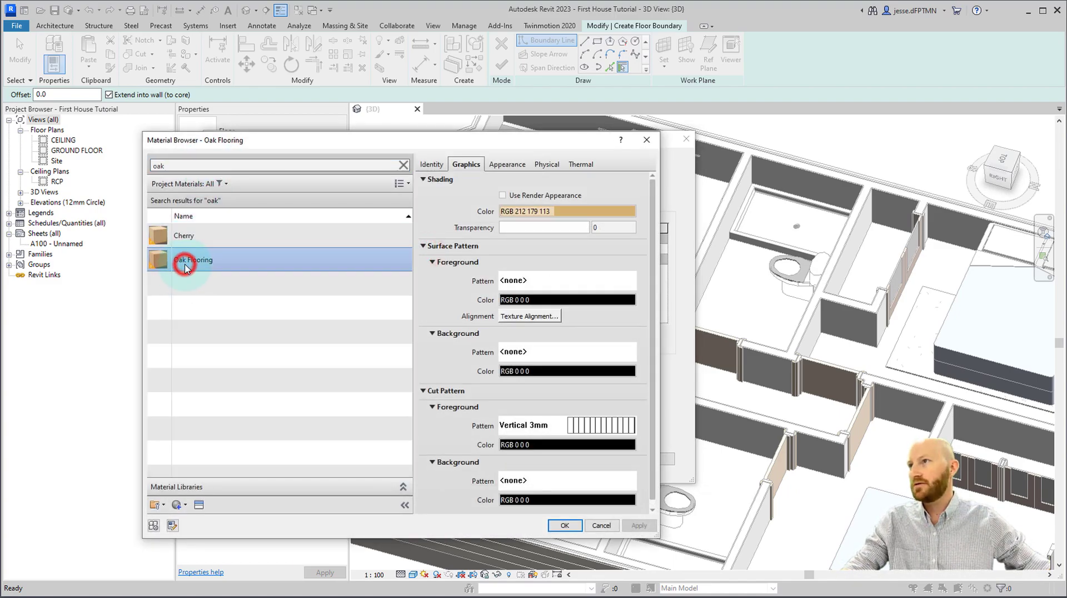
left_click(503, 196)
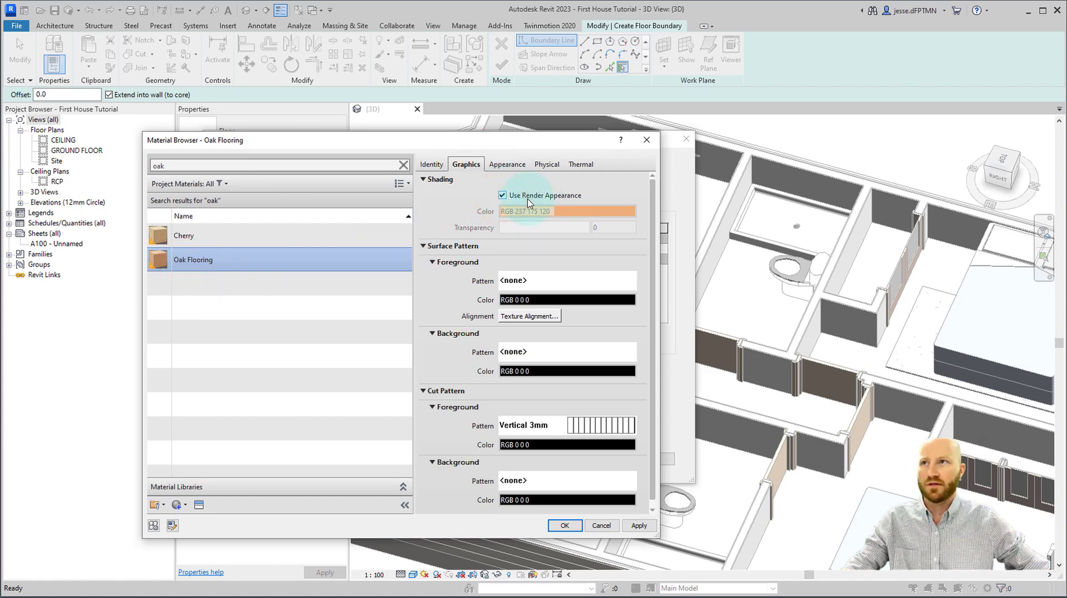
Search the appearance assets for oak and replace the Oak Flooring material's appearance with Flooring - Oak - Espresso.
left_click(514, 166)
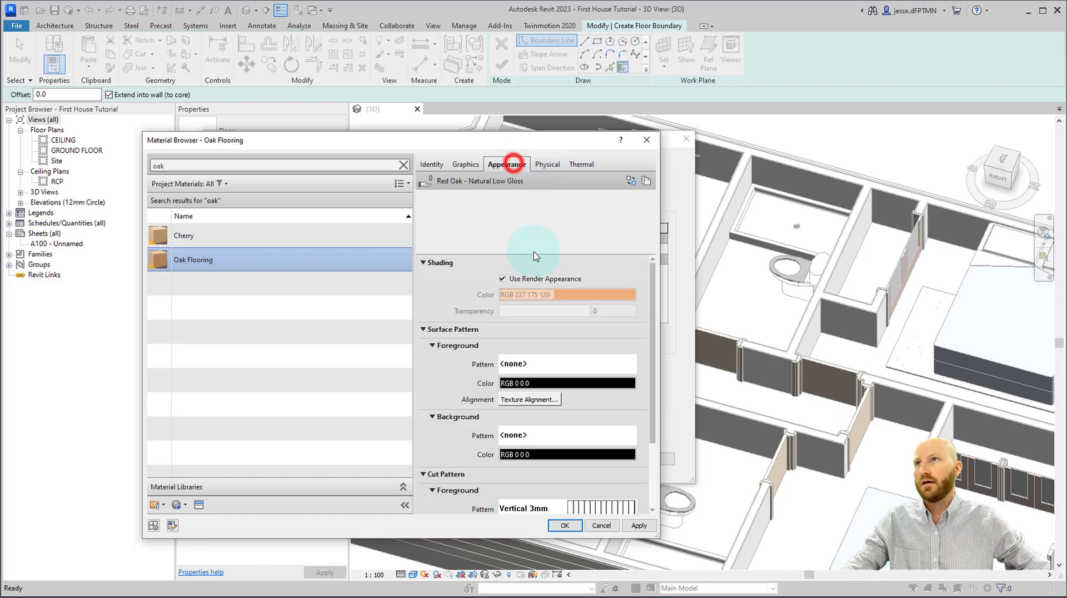
left_click(631, 181)
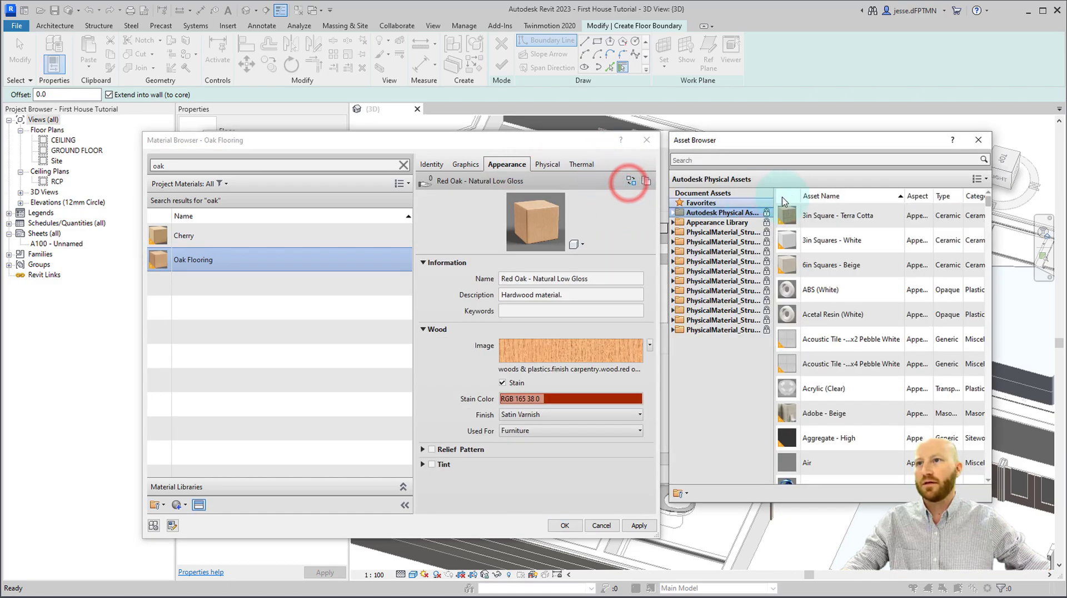
left_click(798, 159)
type("oak")
key("Return")
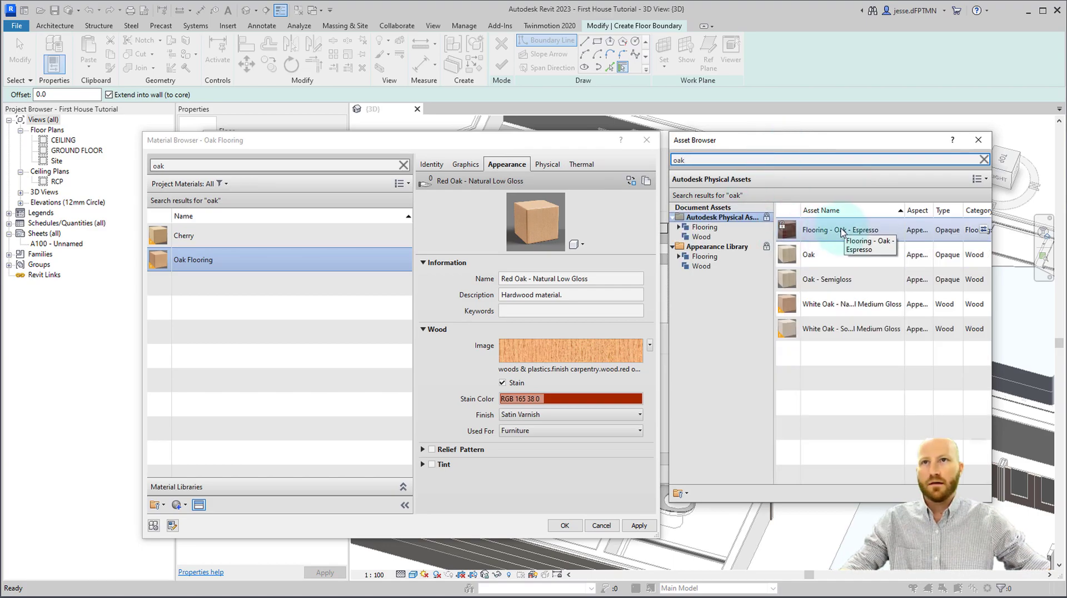
left_click(984, 230)
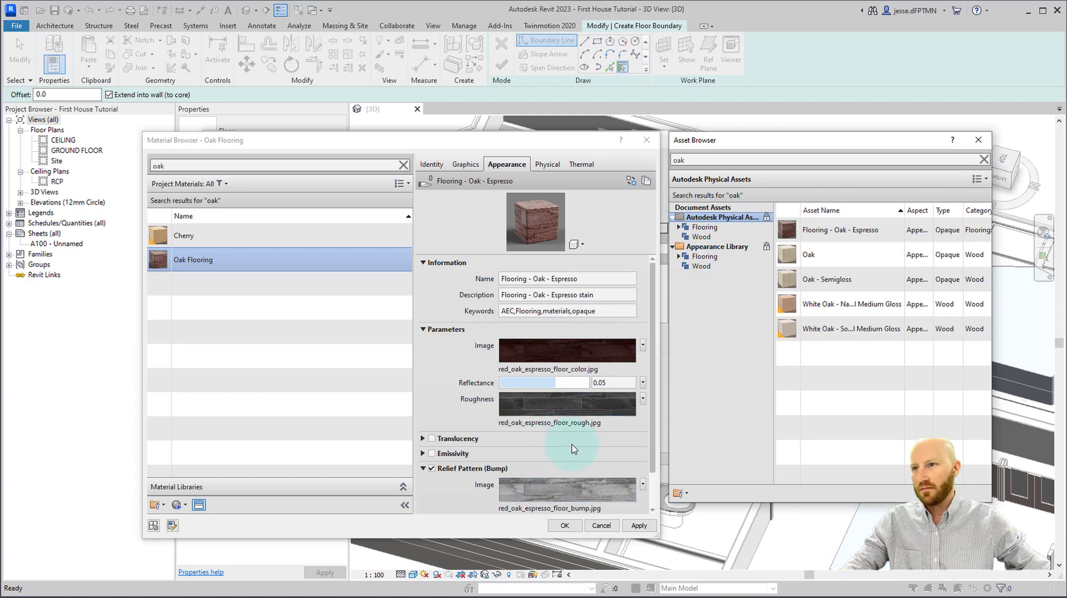
Set the sample size of the relief pattern image red_oak_espresso_floor_bump.jpg to 1800 mm in width and 1800 mm in height.
left_click(524, 492)
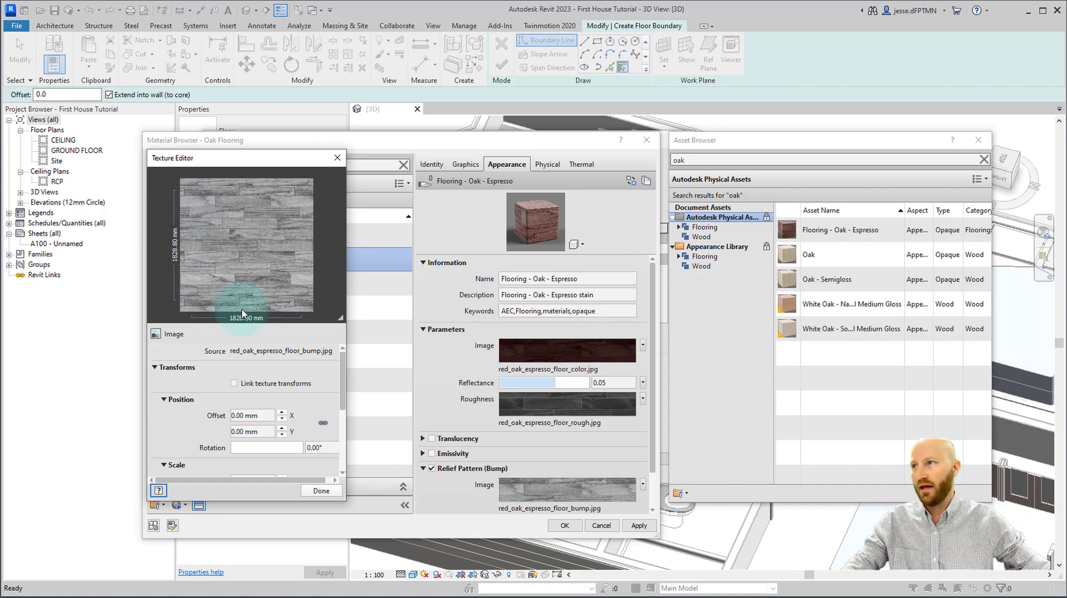
scroll(172, 385, "down", 3)
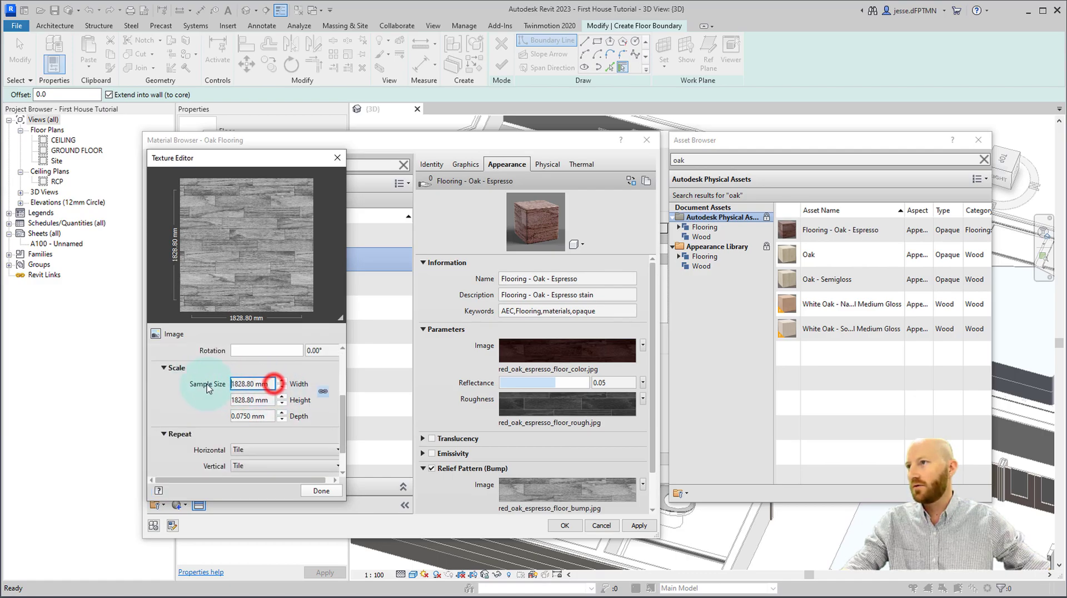
type("1800")
left_click(206, 404)
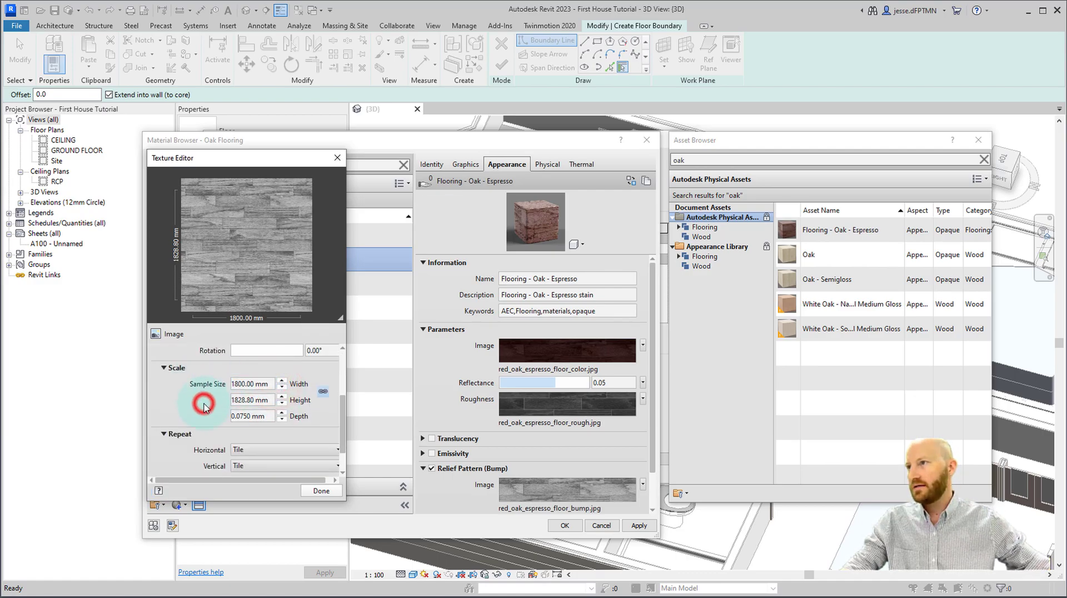
mouse_move(272, 400)
left_mouse_down()
mouse_move(224, 402)
mouse_move(272, 401)
left_mouse_up()
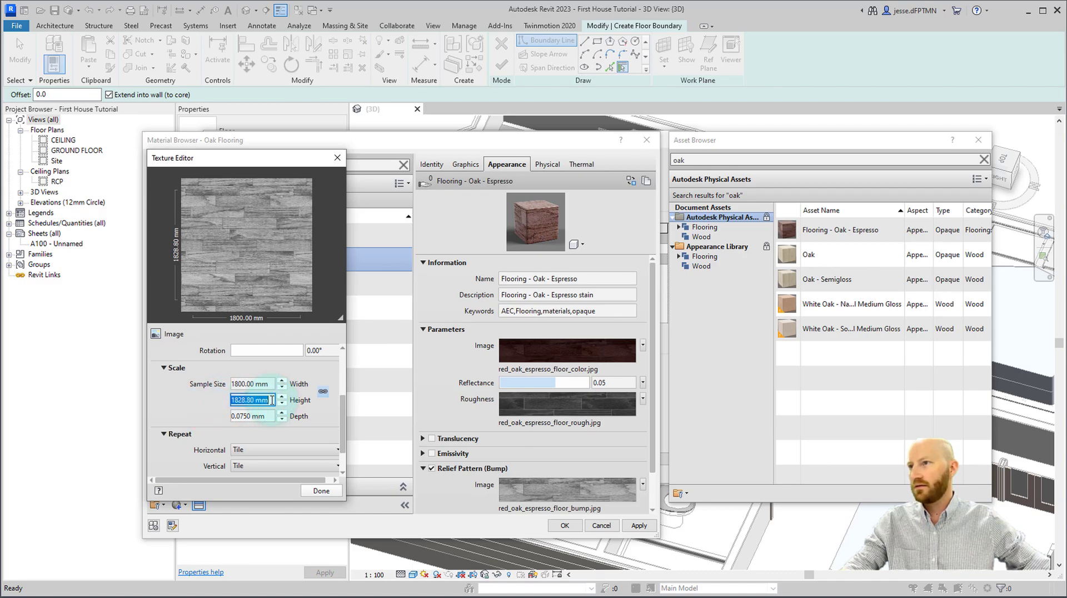
left_click(267, 443)
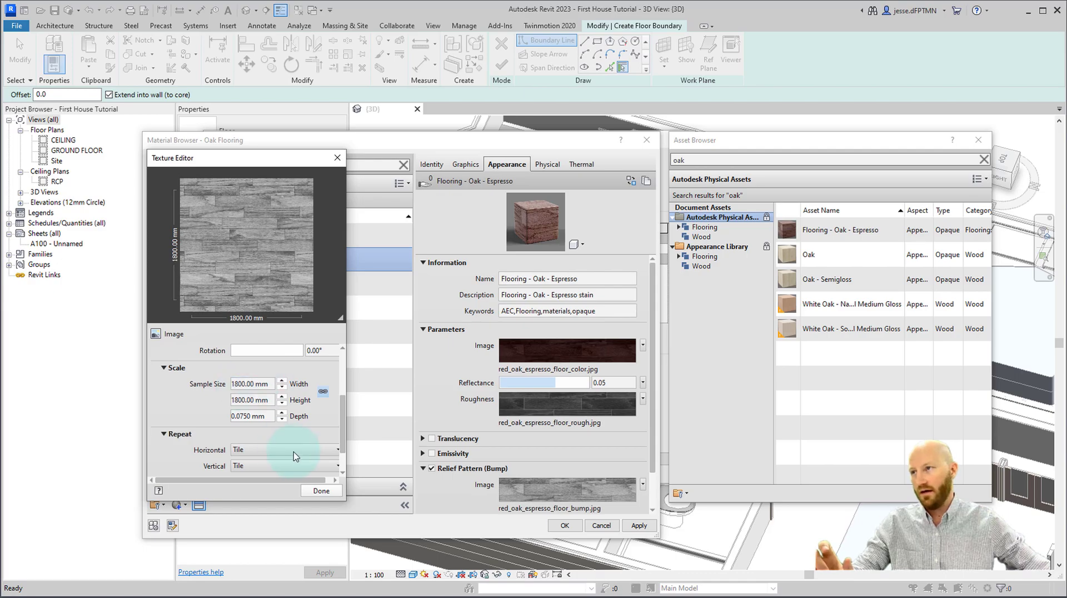
left_click(313, 470)
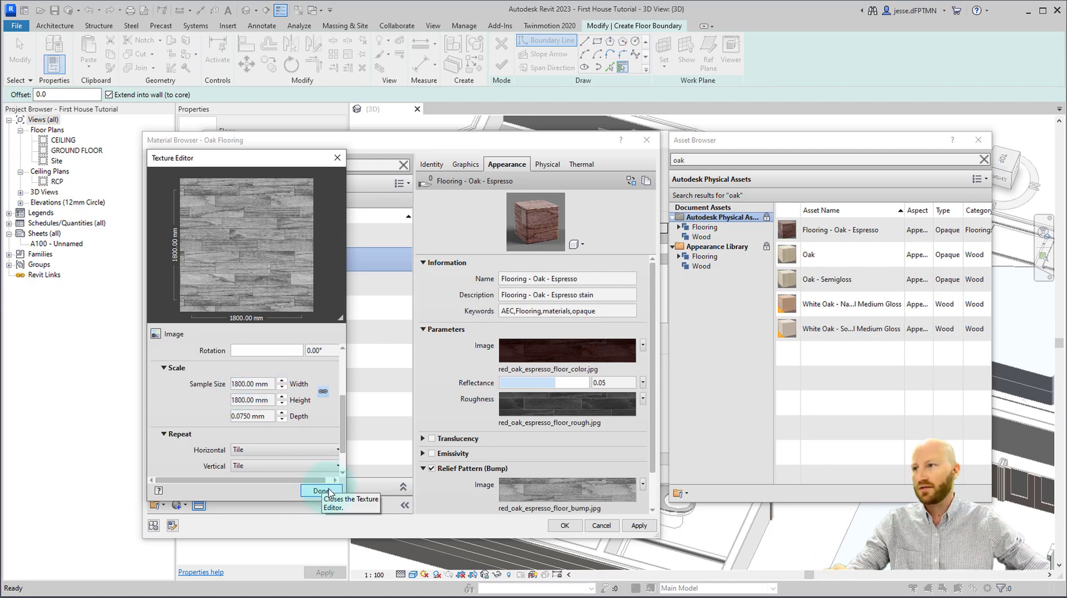
left_click(321, 490)
Adjust the sample size of the roughness image red_oak_espresso_floor_rough.jpg and close its texture settings.
left_click(539, 410)
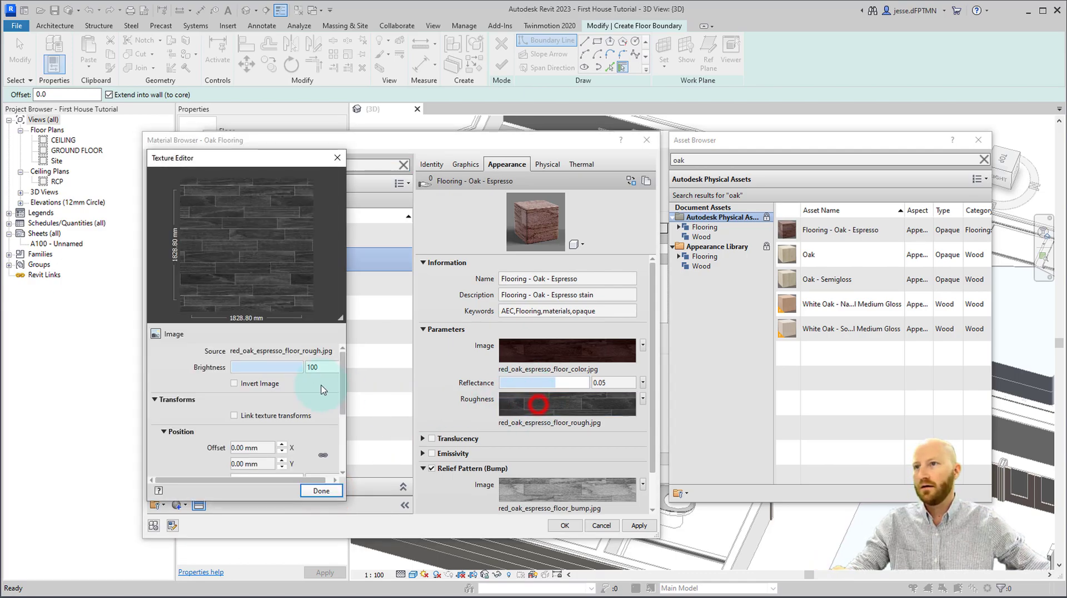
scroll(183, 401, "down", 3)
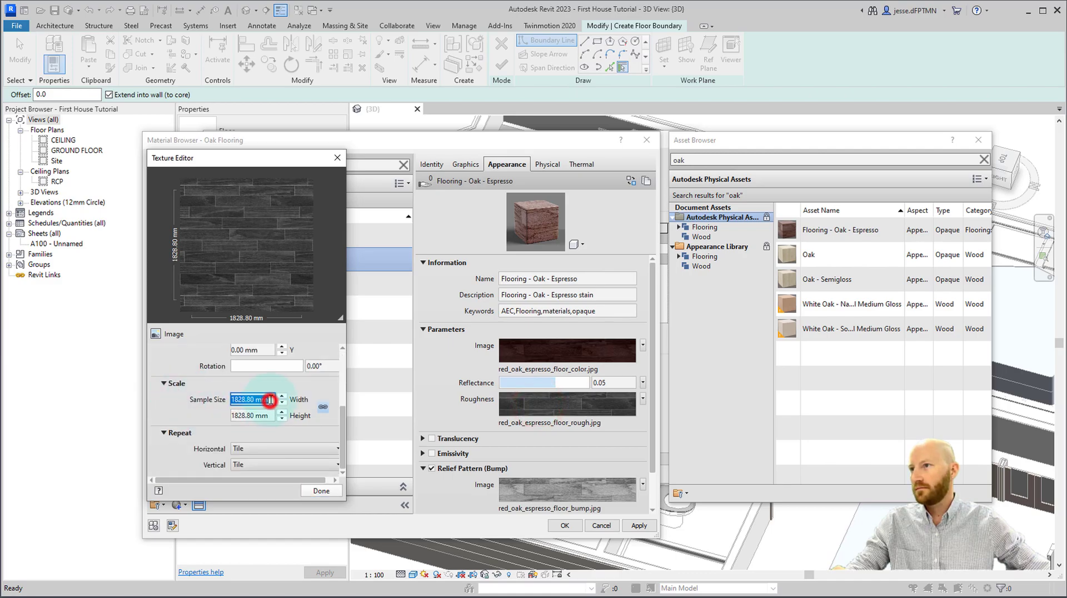
left_click(322, 490)
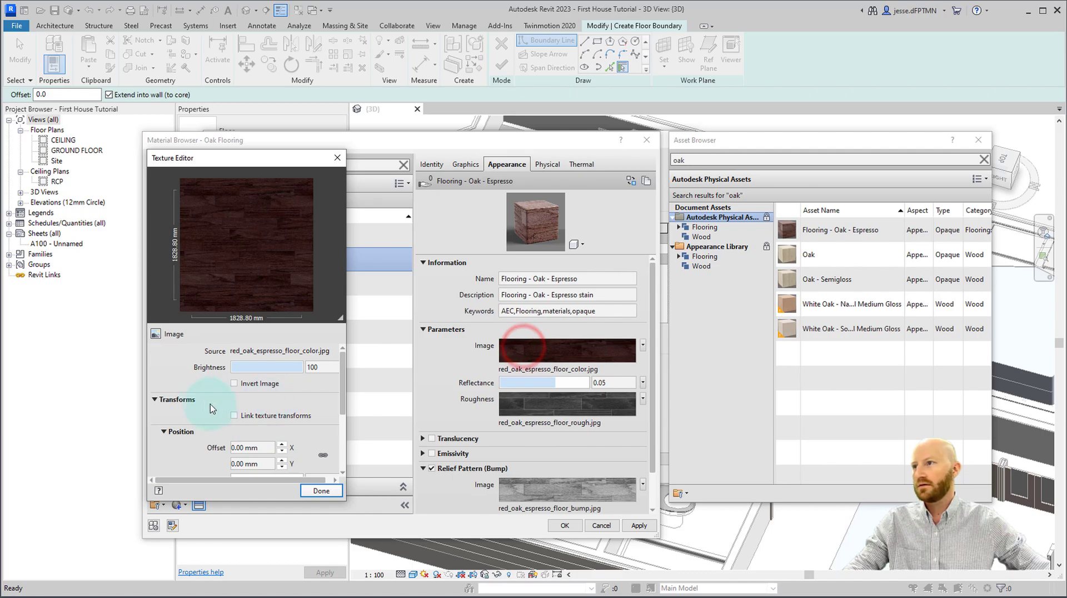
Set the sample width of the color image red_oak_espresso_floor_color.jpg to 1800 mm and finish editing the texture.
scroll(222, 406, "down", 3)
double_click(248, 398)
type("1800")
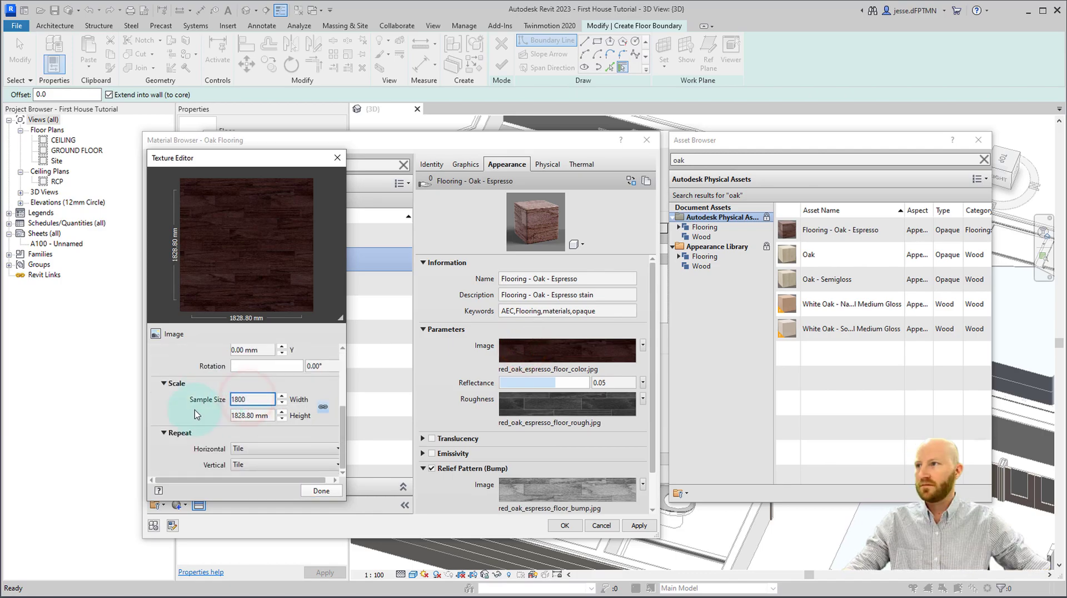
left_click(320, 491)
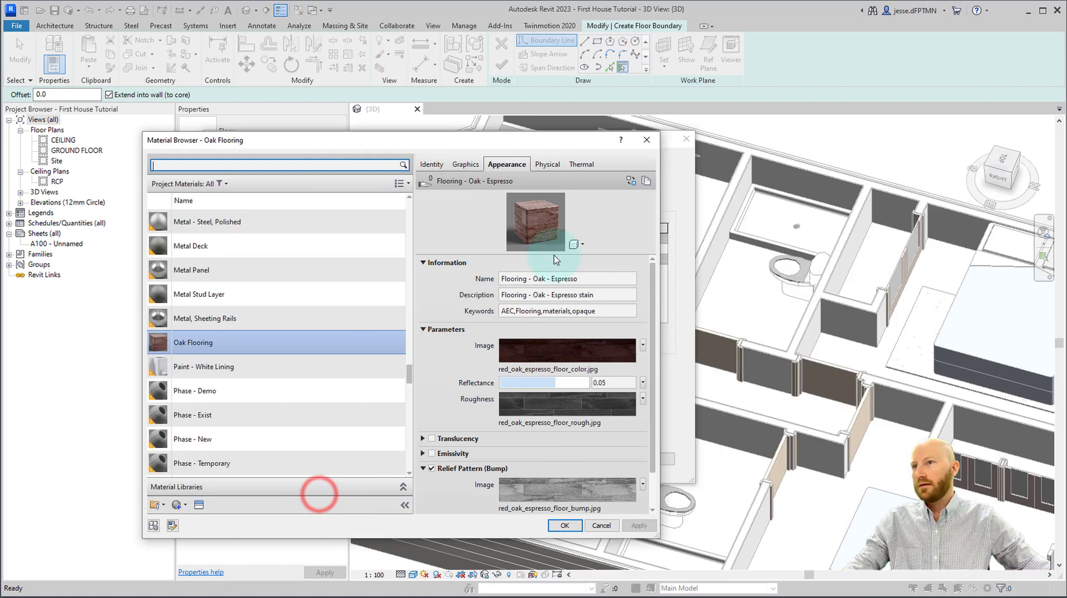
Start a new model fill pattern named 180x900 for the Oak Flooring material's surface foreground.
left_click(462, 166)
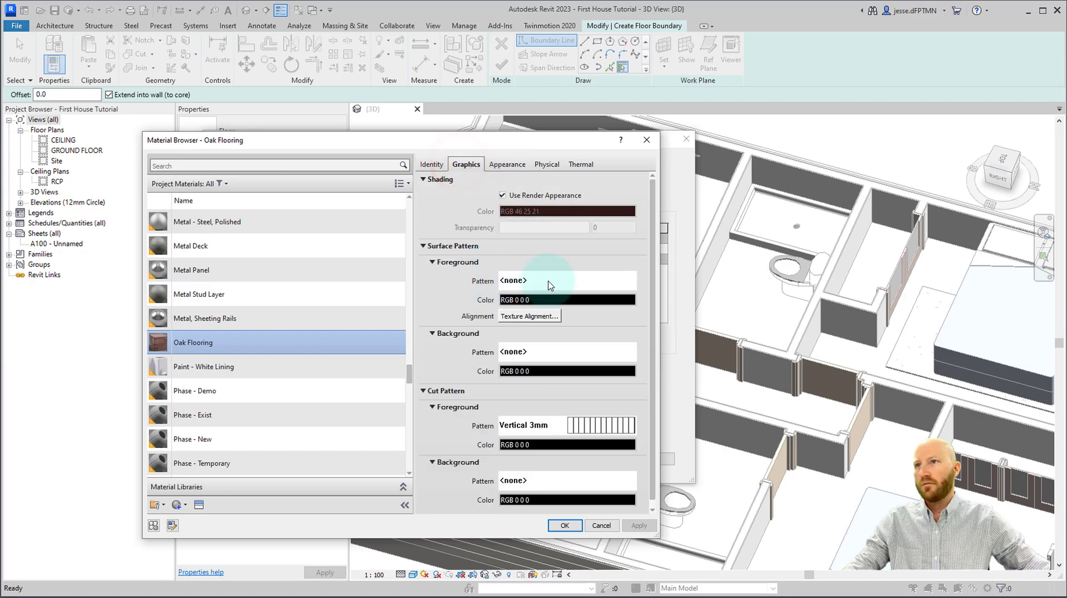
left_click(547, 282)
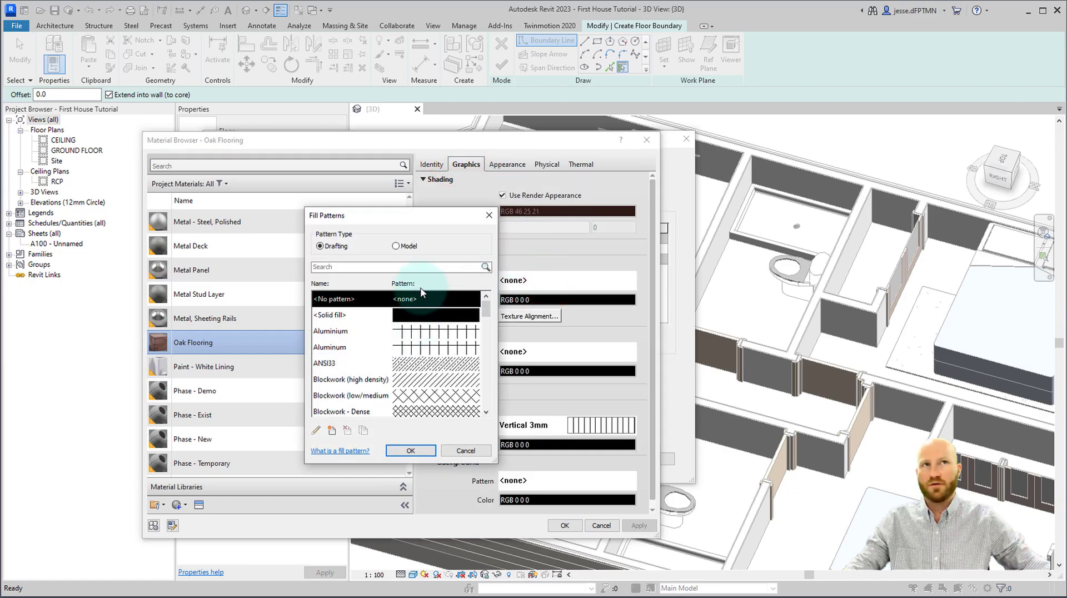
left_click(397, 246)
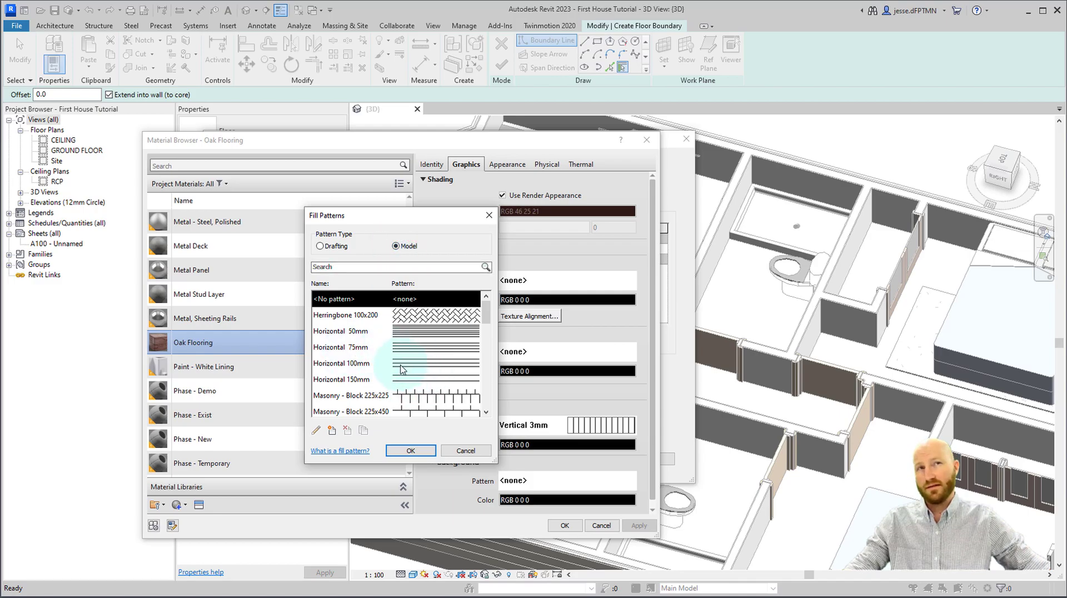
left_click(333, 431)
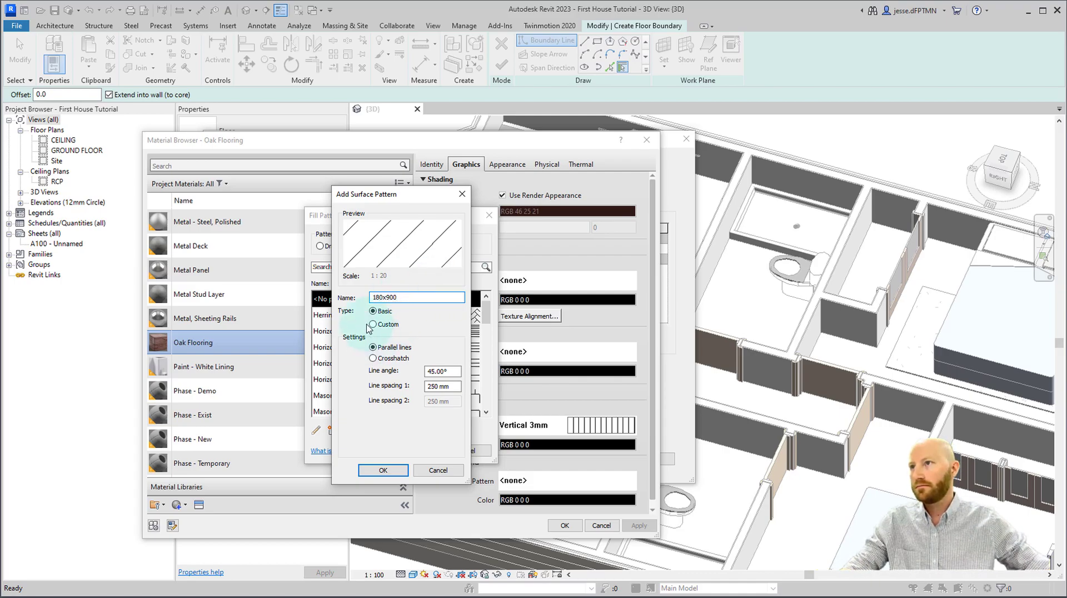
Define the 180x900 pattern as a crosshatch with line angle 0 and line spacings of 180 and 900 mm, and apply it to the surface foreground.
left_click(373, 359)
double_click(448, 371)
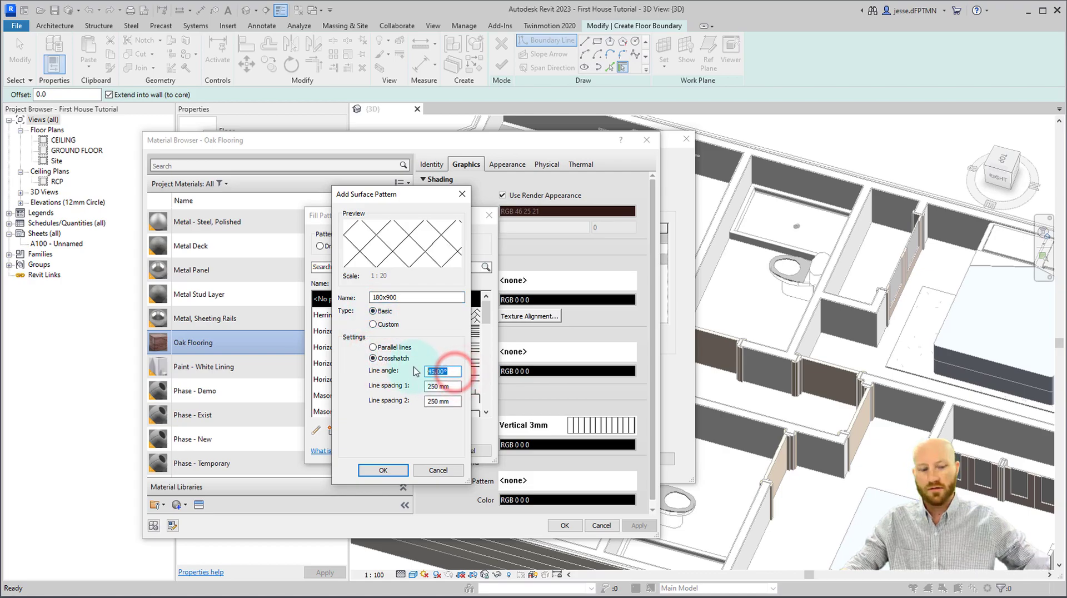
type("0")
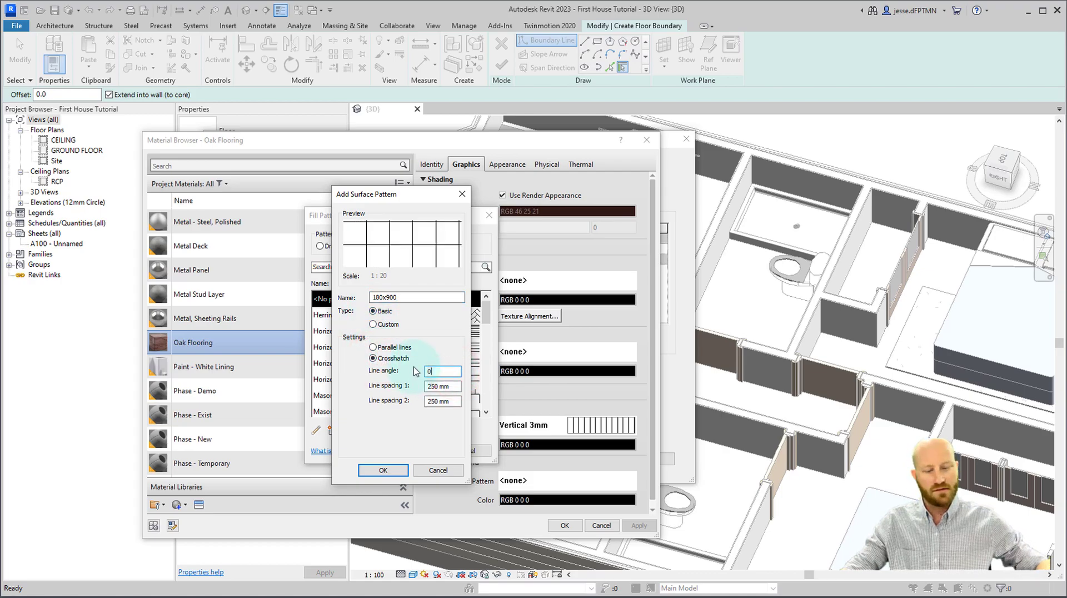
double_click(453, 385)
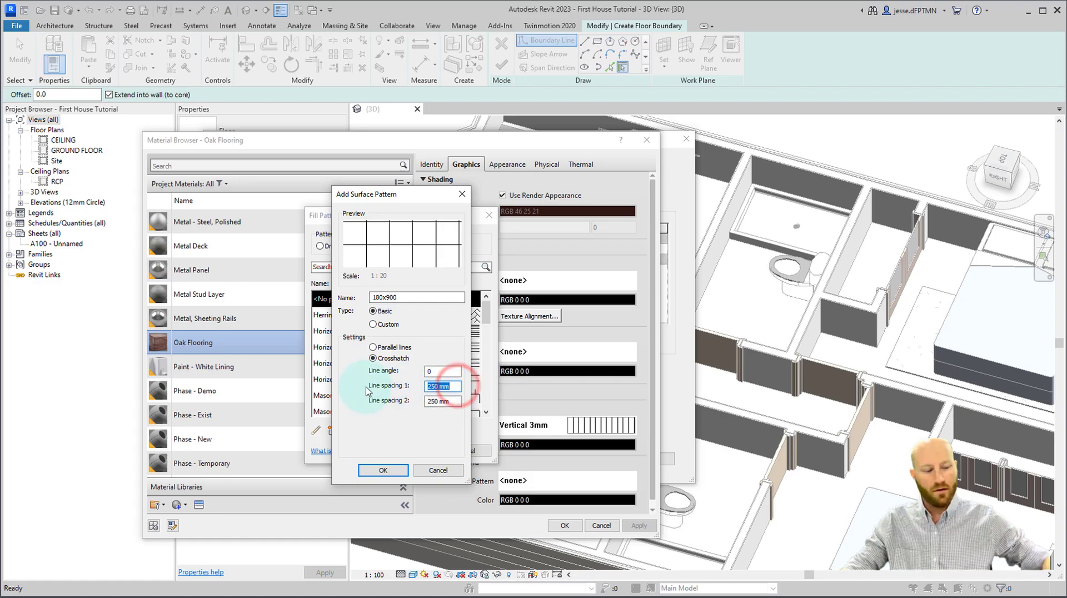
type("180")
left_click(450, 402)
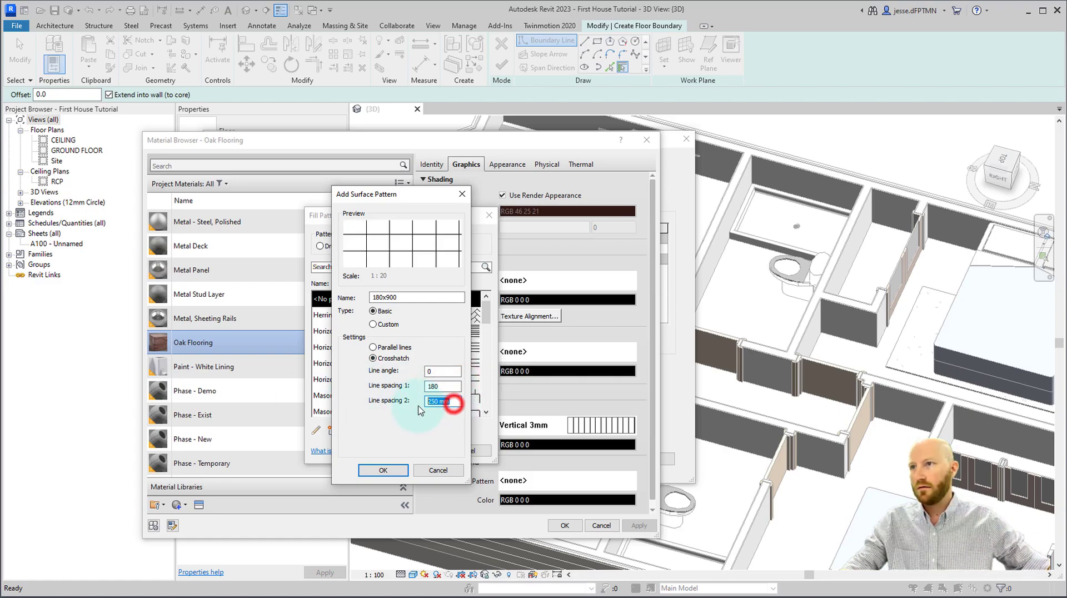
type("900")
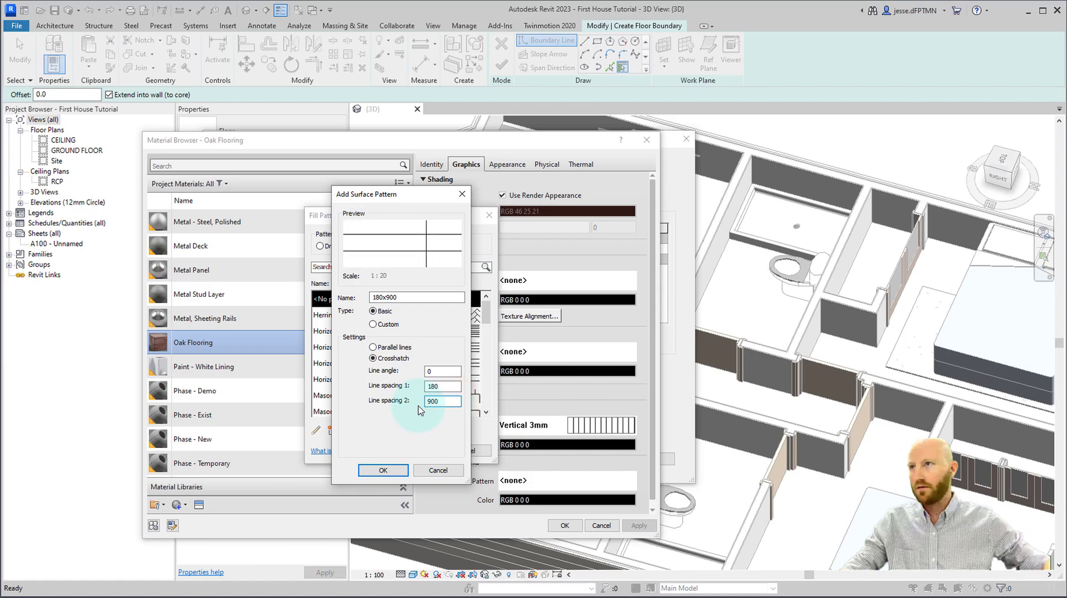
left_click(385, 469)
left_click(410, 453)
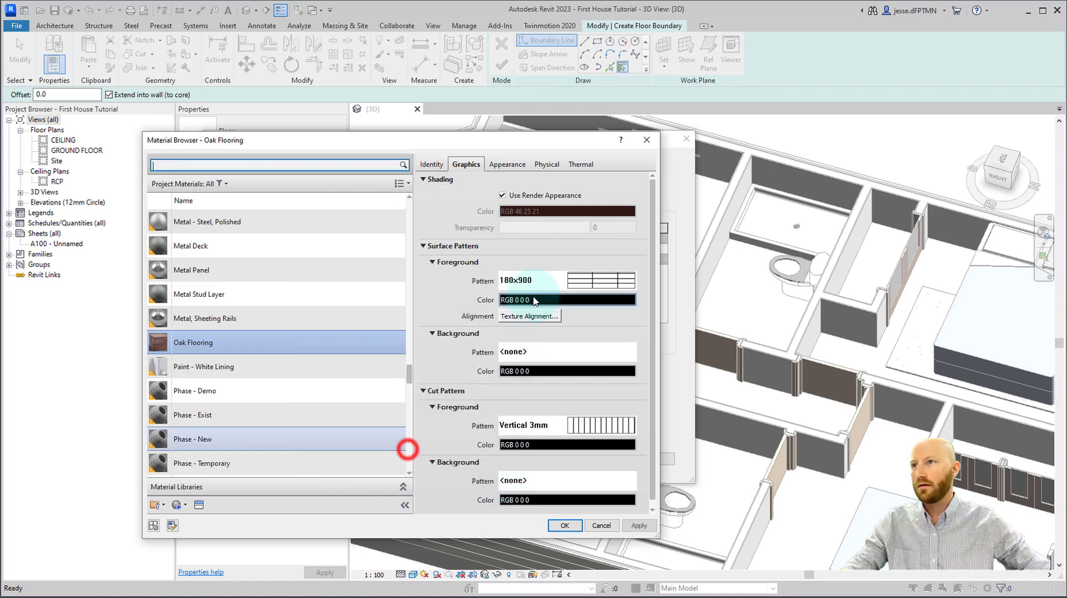
Set the surface foreground pattern colour to RGB 128 128 128 and accept the material, layer and floor type edits.
left_click(529, 300)
left_click(327, 319)
left_click(449, 438)
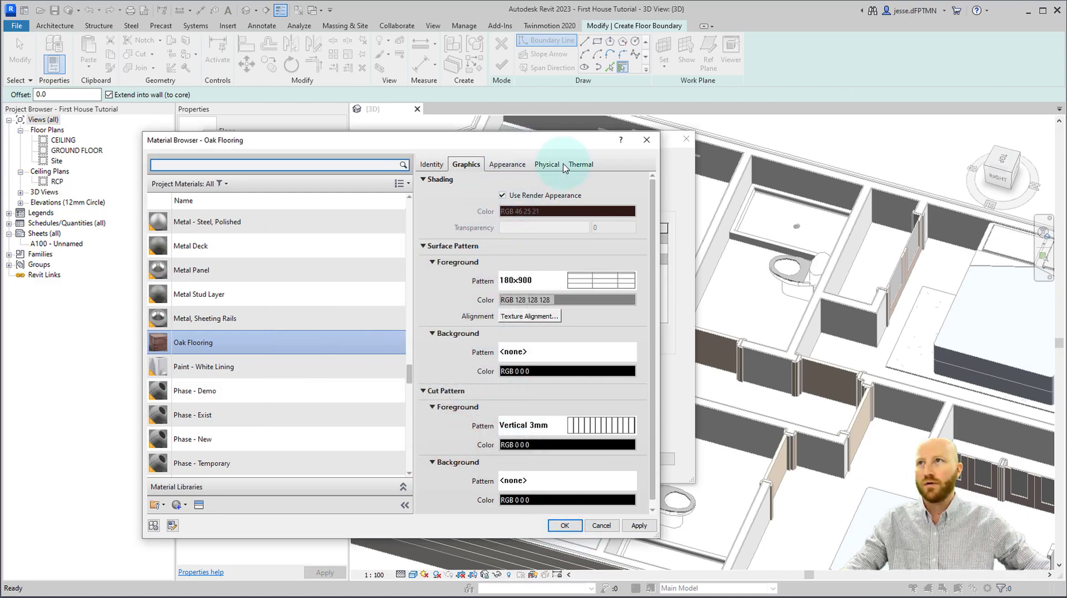
left_click(565, 528)
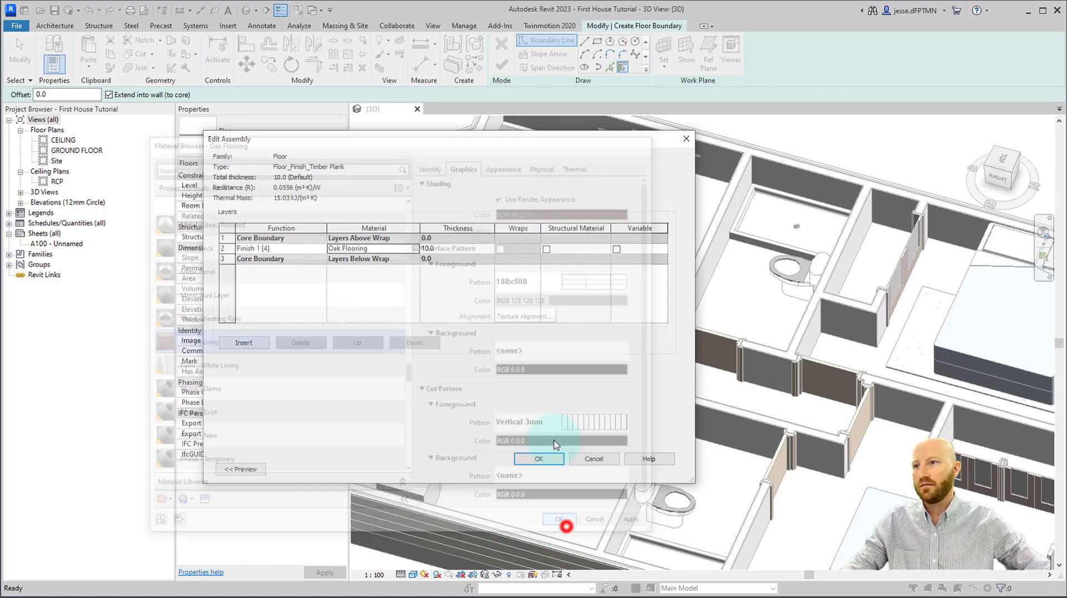
left_click(538, 459)
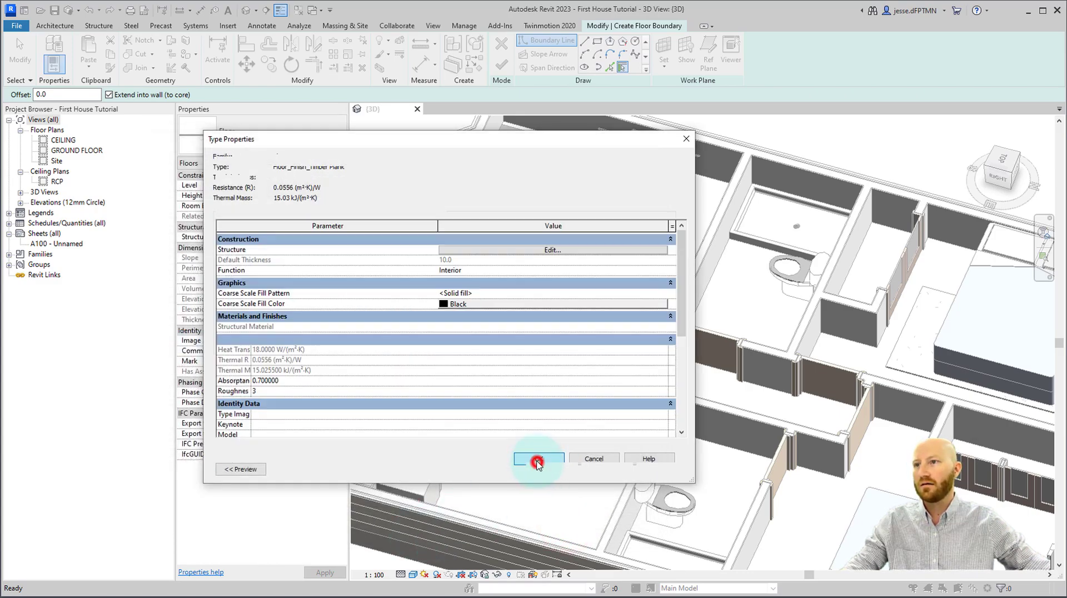
left_click(549, 473)
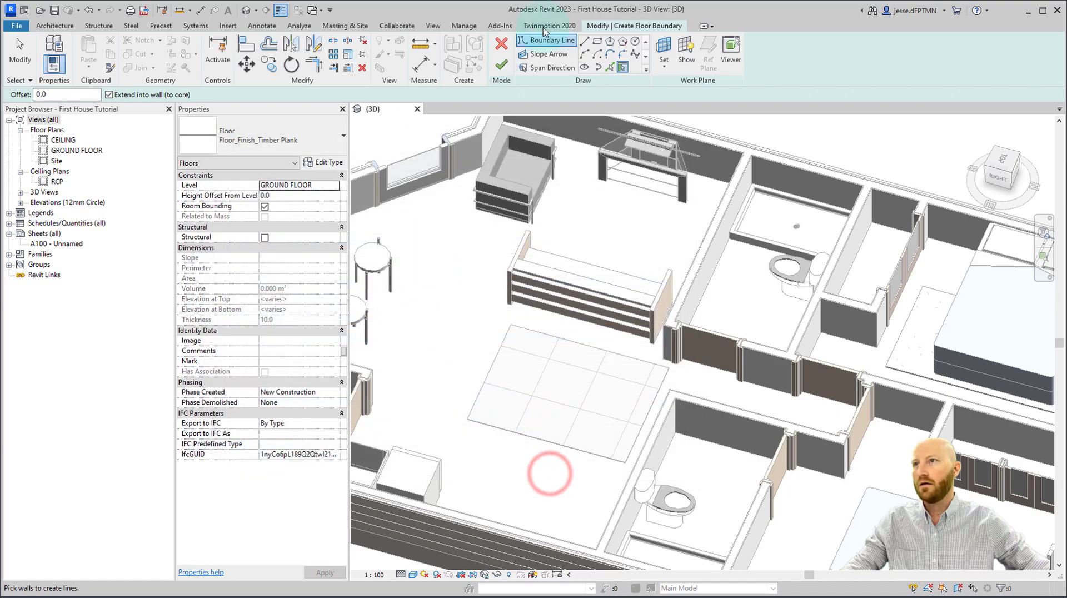
Sketch a rectangular timber plank floor of about 2.4 m² beside the tiled floor in the living area and finish the floor.
left_click(598, 41)
left_click(420, 289)
left_click(505, 412)
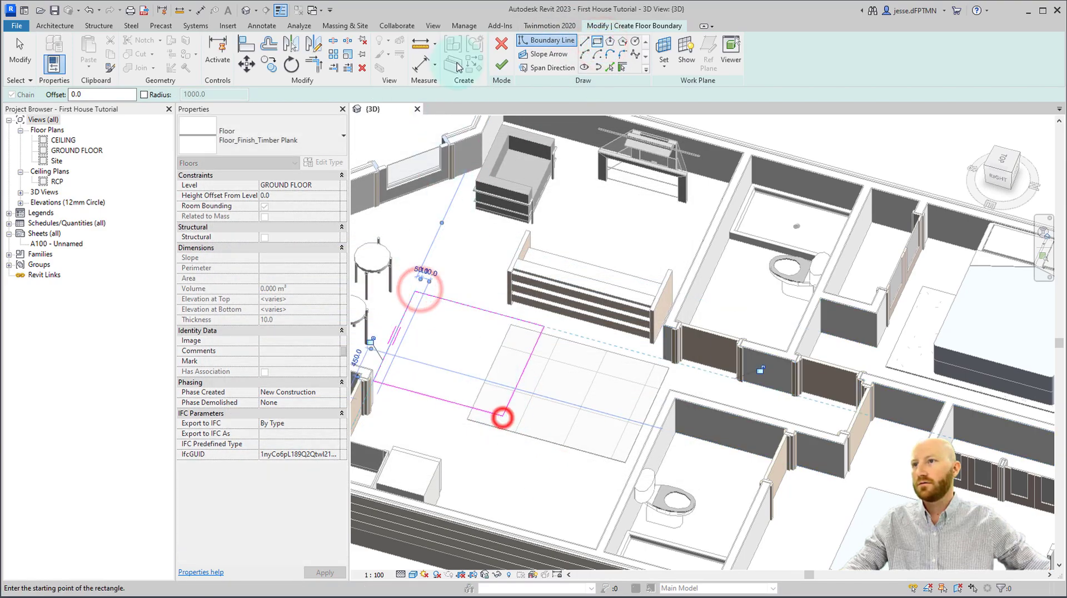
left_click(502, 65)
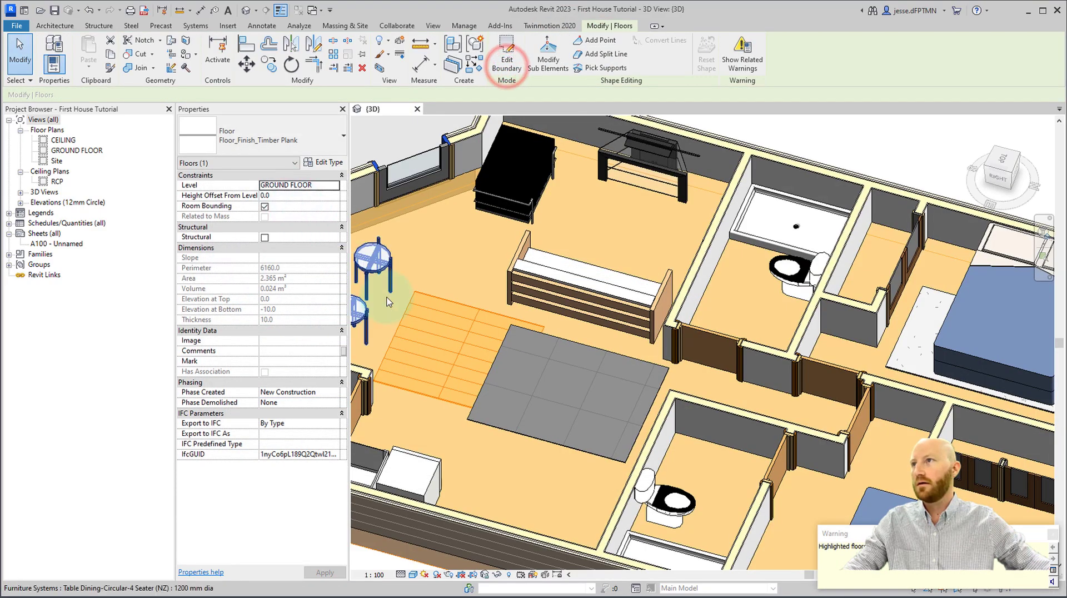
Move the timber plank floor away from the tiled floor and set its height offset from level to 10.
left_click(441, 298)
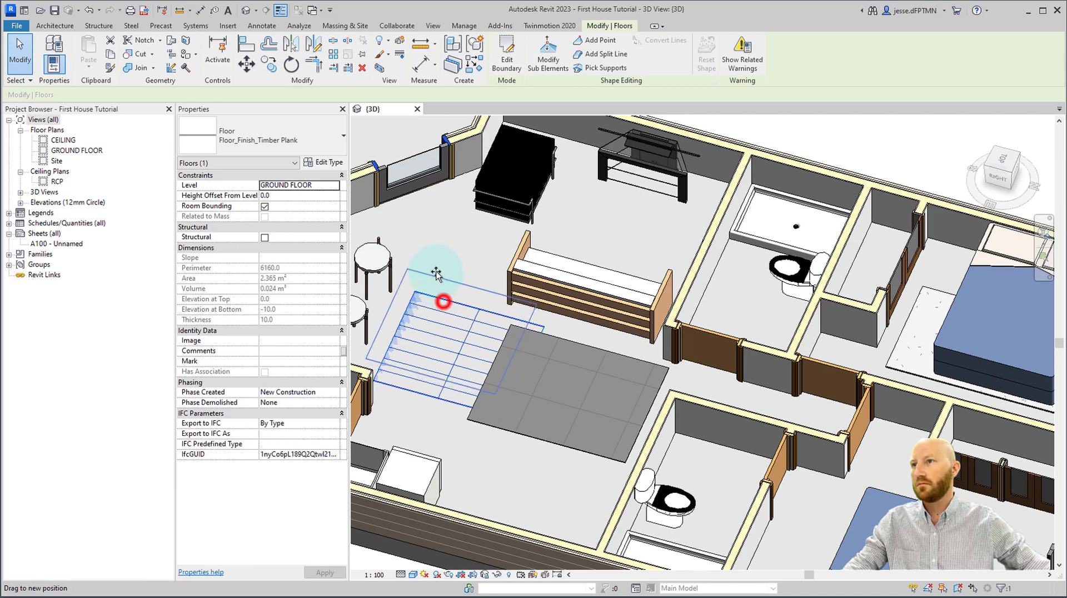
left_click(286, 196)
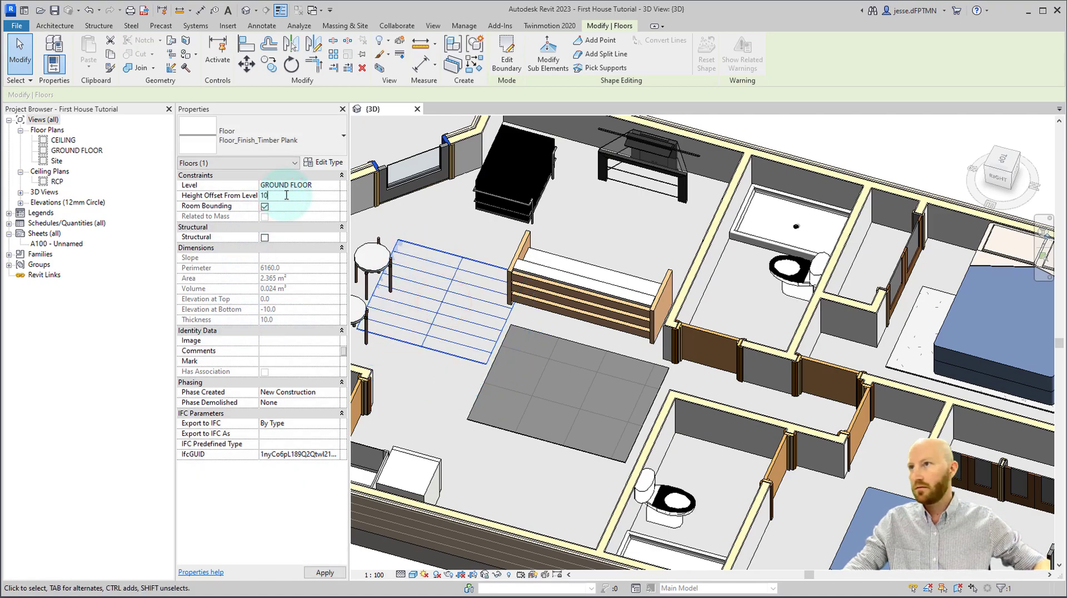
left_click(449, 221)
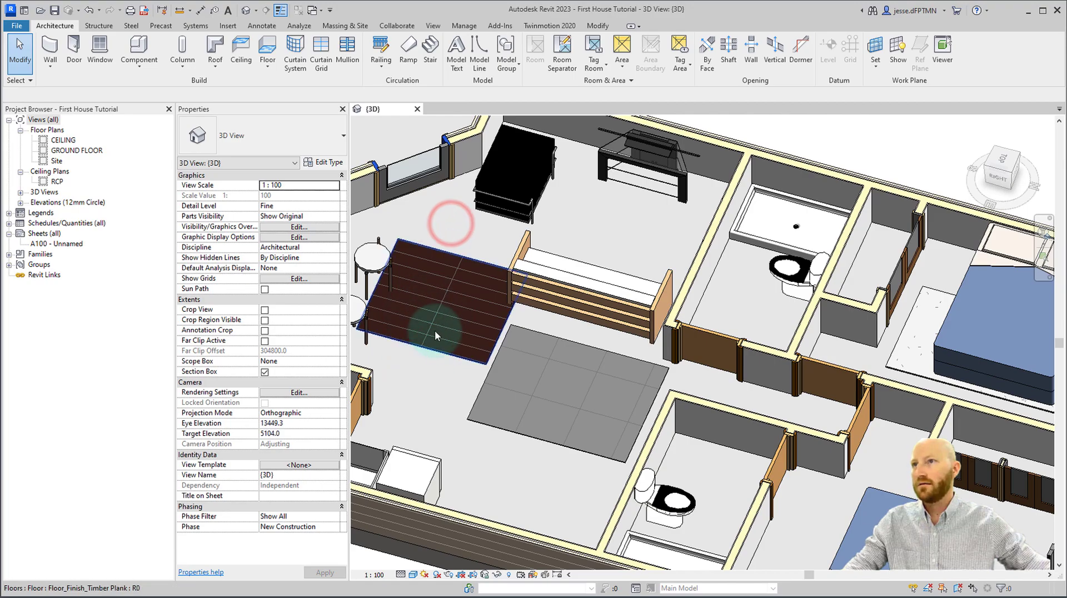
Examine the timber and tile floor finishes in the Realistic visual style, and return the 3D view to Shaded.
scroll(489, 385, "up", 3)
scroll(489, 385, "down", 5)
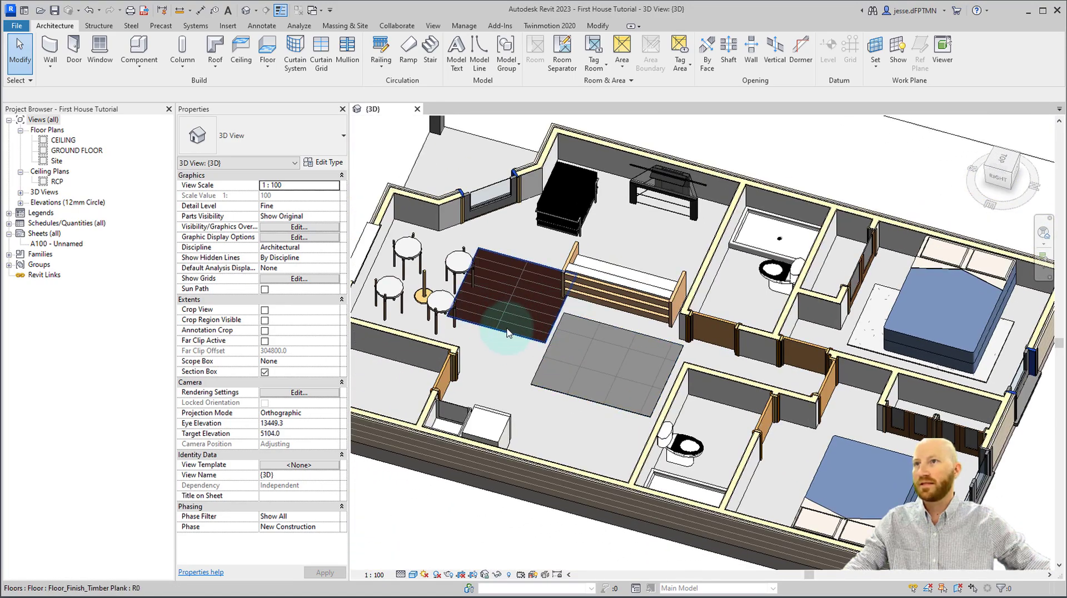
scroll(507, 332, "up", 4)
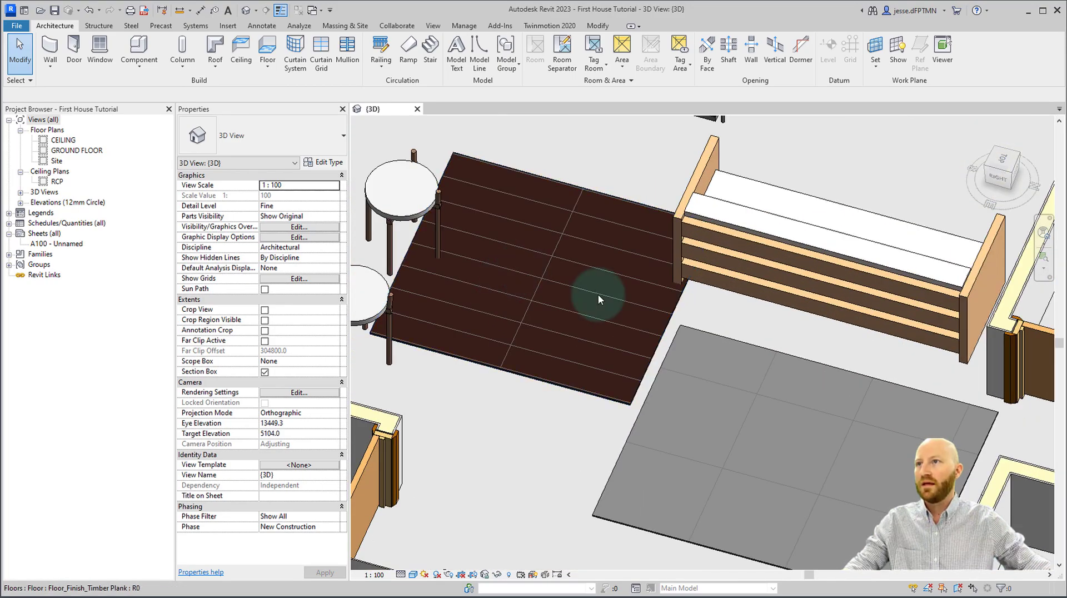
left_click(415, 578)
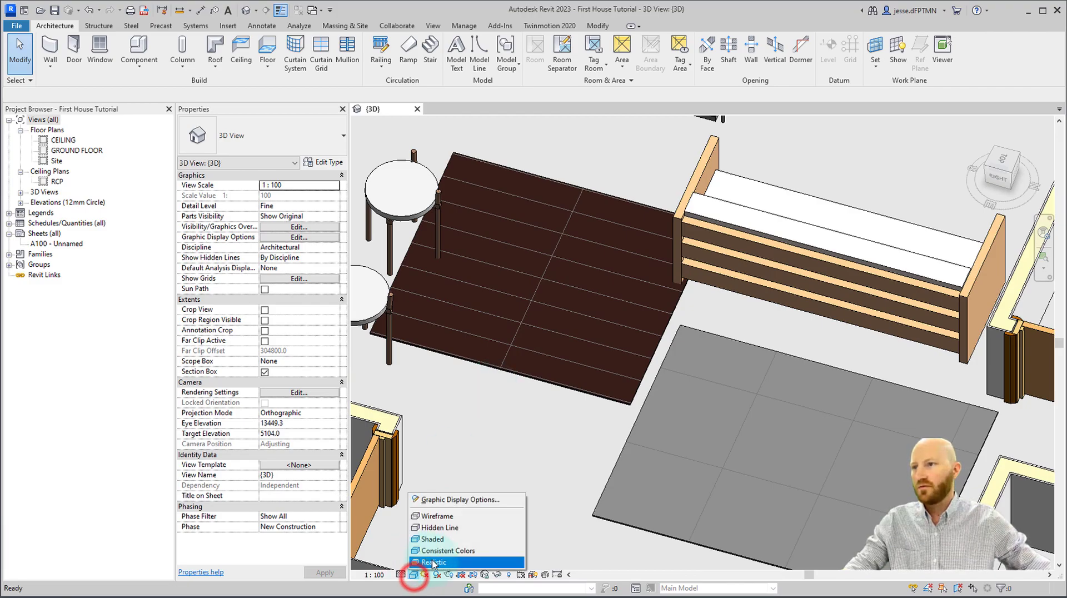
left_click(439, 562)
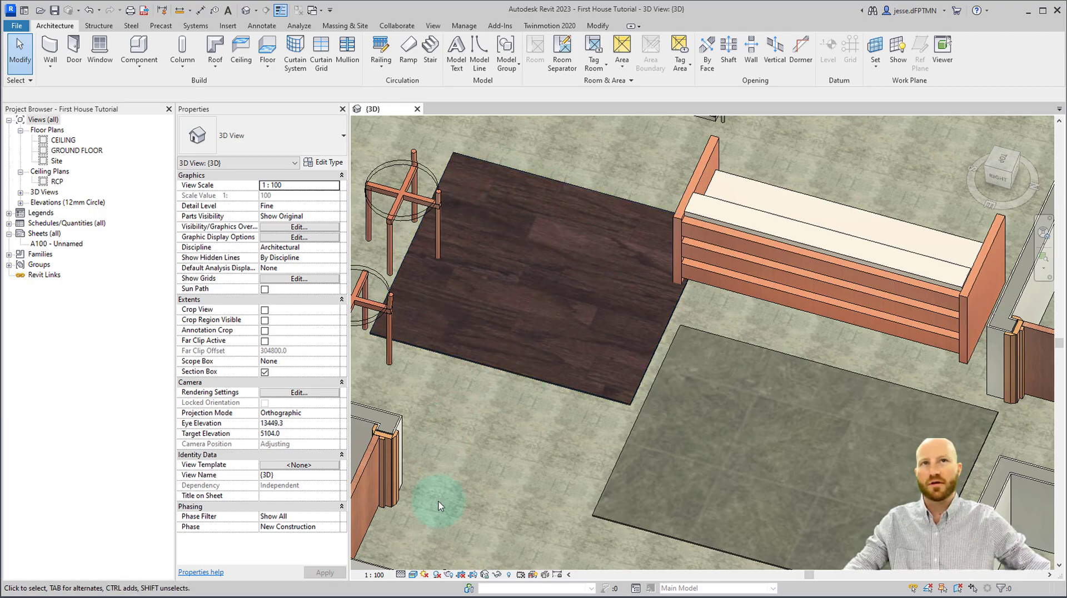
left_click(414, 578)
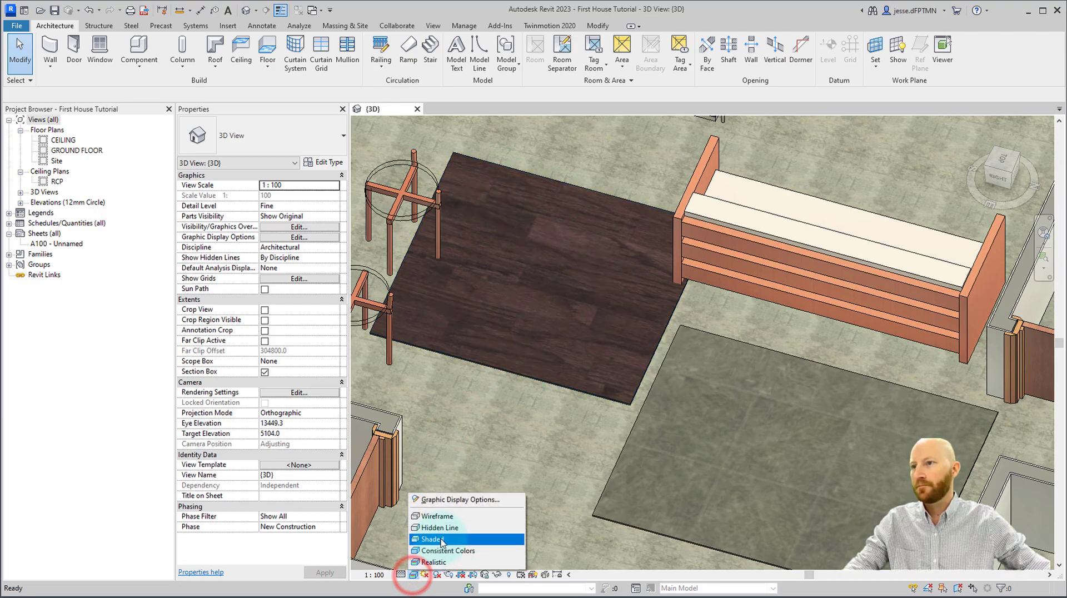
left_click(439, 537)
scroll(500, 389, "down", 4)
scroll(510, 385, "down", 3)
scroll(520, 380, "up", 2)
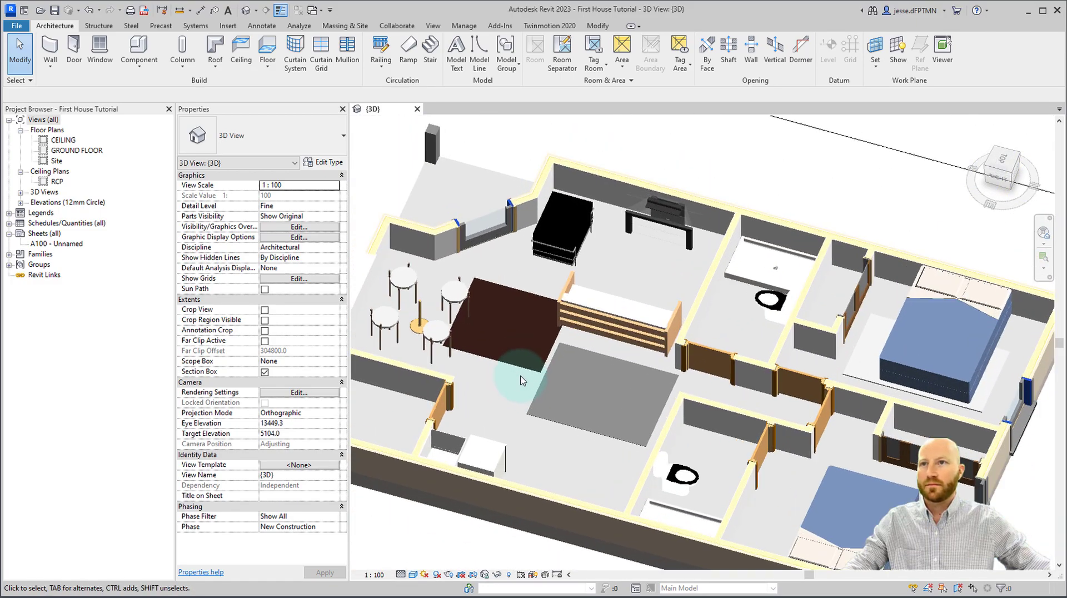
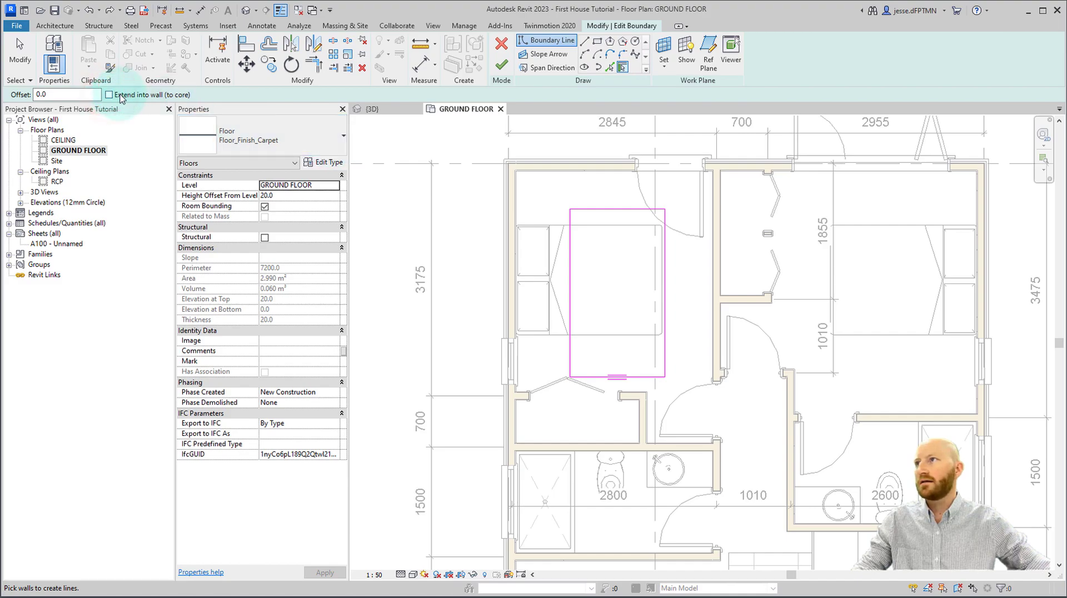
Add carpet boundary lines along the inner faces of the bedroom's left, upper and right walls with Pick Walls.
scroll(495, 208, "up", 2)
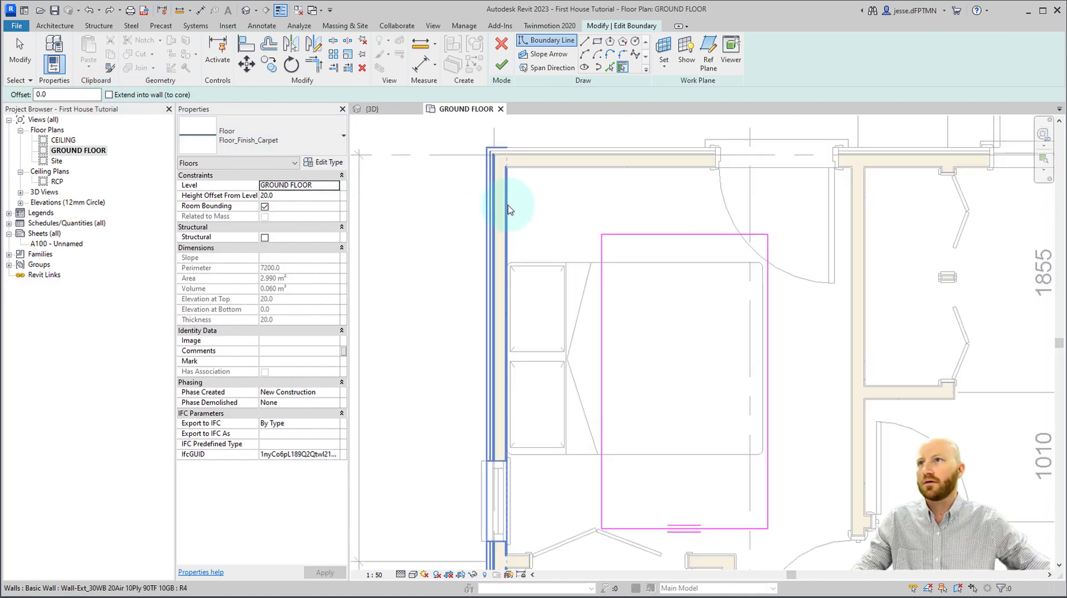
left_click(509, 210)
left_click(539, 162)
left_click(851, 235)
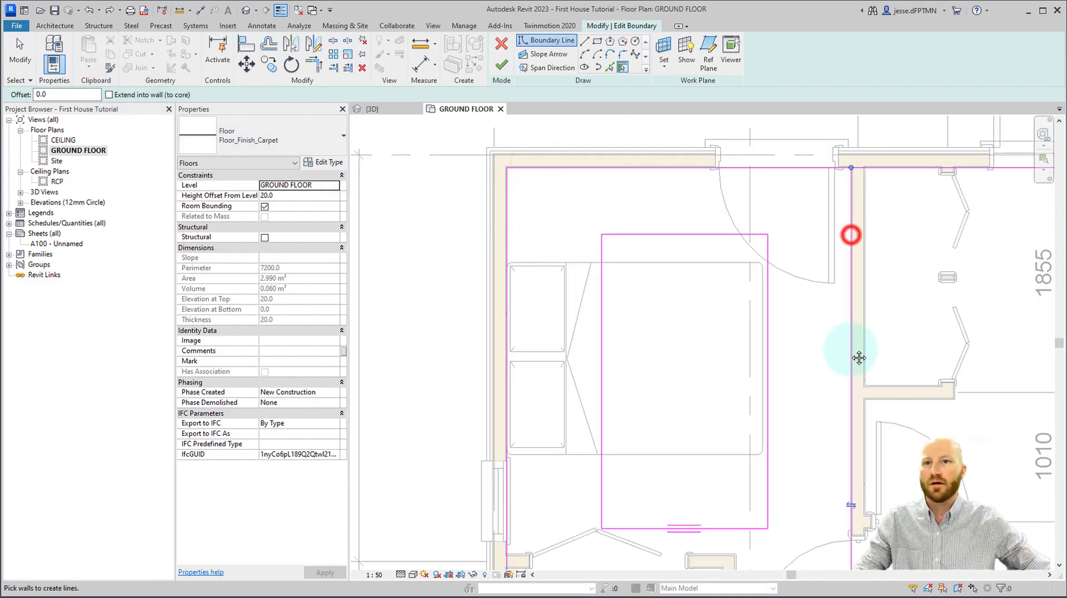
middle_click_drag(851, 350, 818, 143)
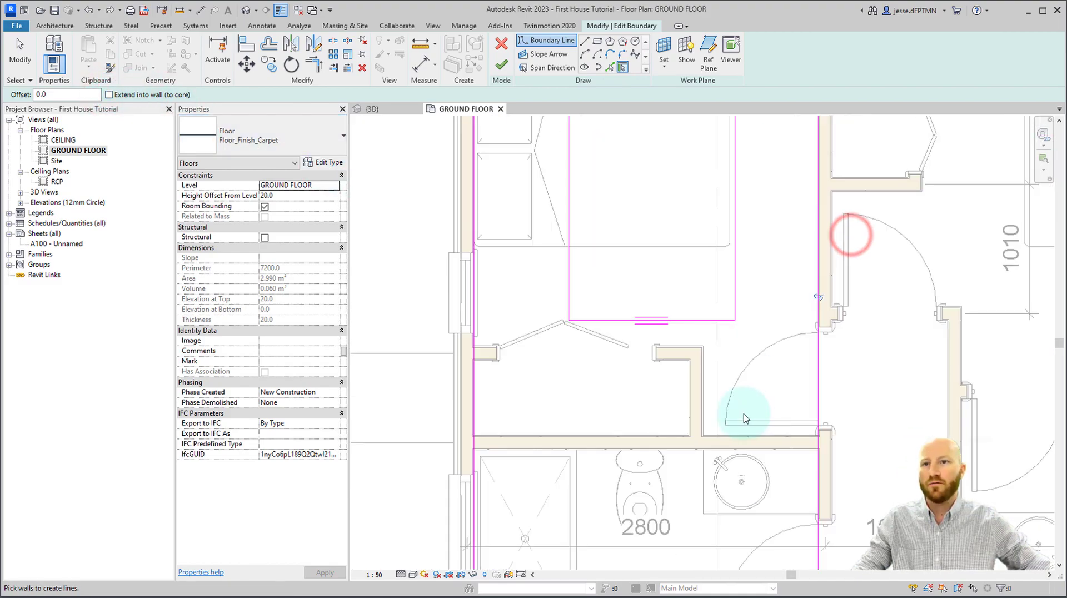
Add carpet boundary lines along the bedroom's lower wall and both faces of the closet return wall with Pick Lines.
left_click(666, 448)
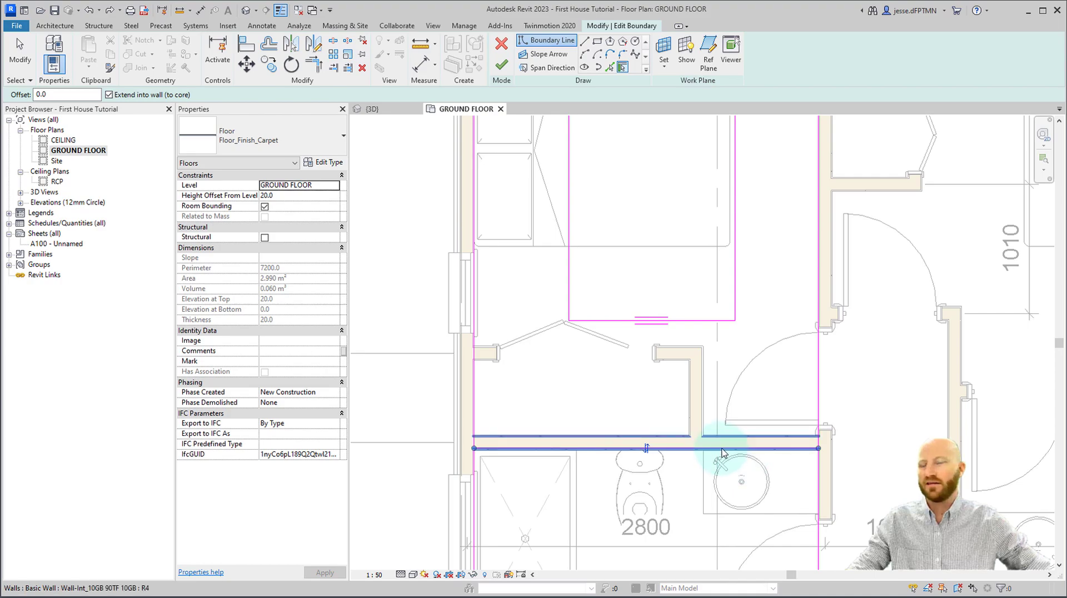
key("ctrl+z")
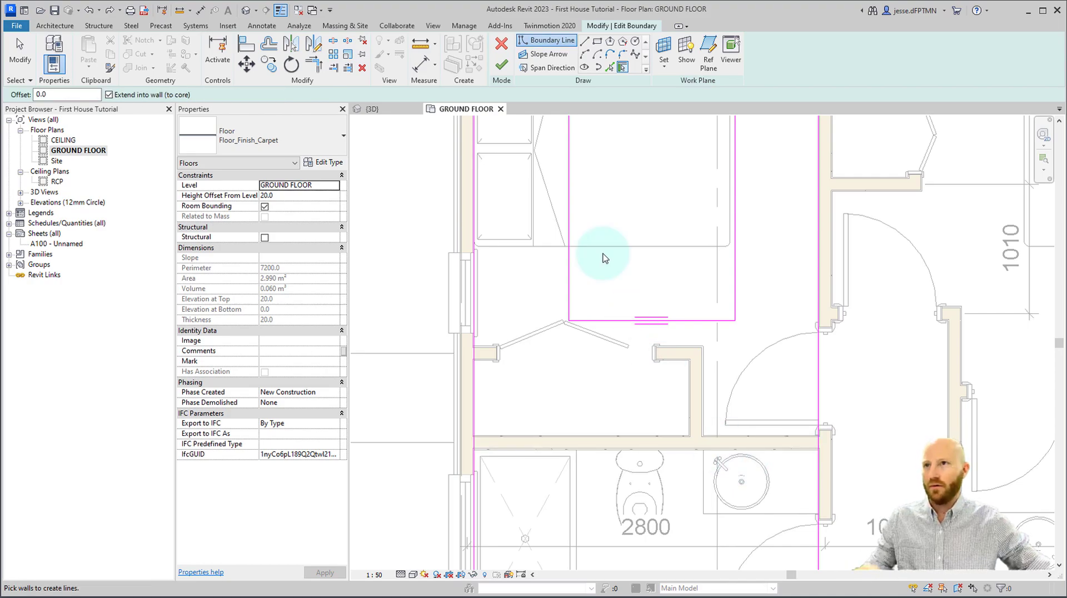
left_click(610, 68)
scroll(737, 445, "up", 4)
left_click(734, 425)
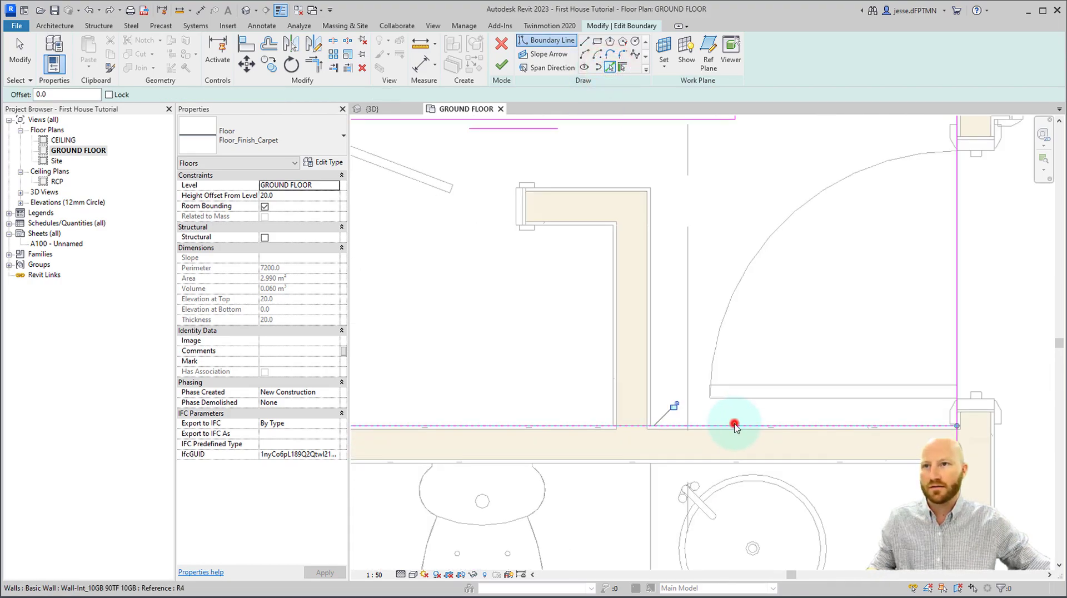
left_click(649, 315)
left_click(614, 312)
left_click(575, 226)
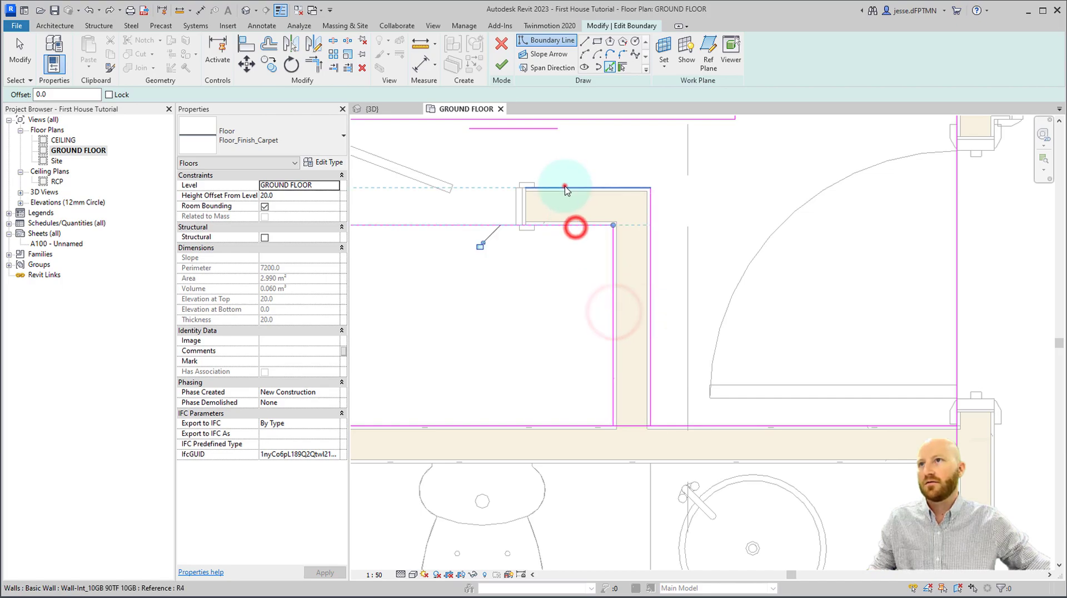
left_click(565, 190)
Add boundary lines at both jambs of the closet's bifold door opening with Pick Lines.
middle_click_drag(565, 190, 763, 293)
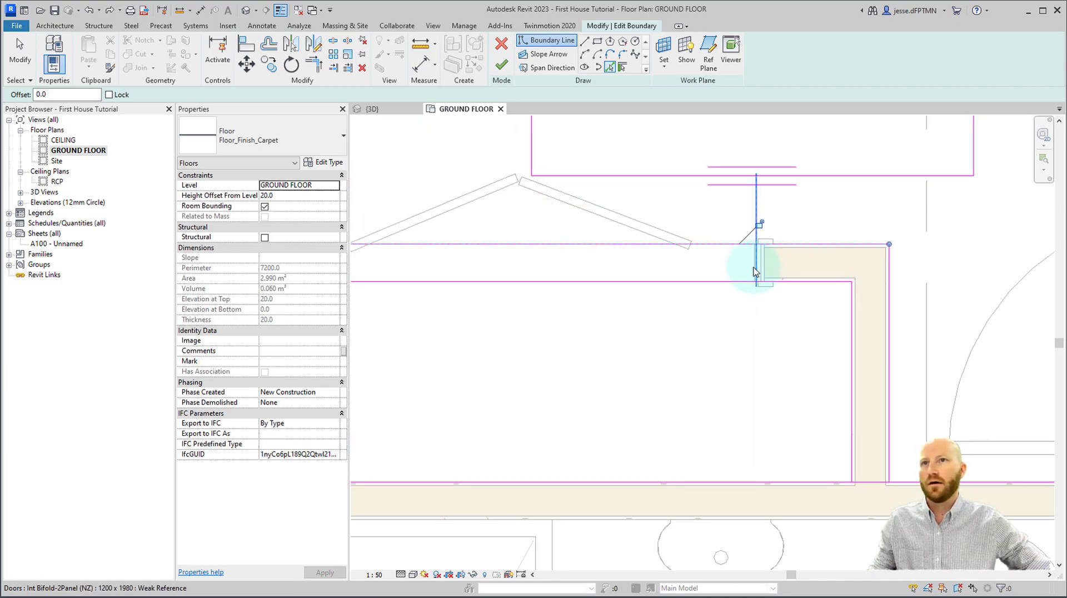
scroll(752, 272, "up", 2)
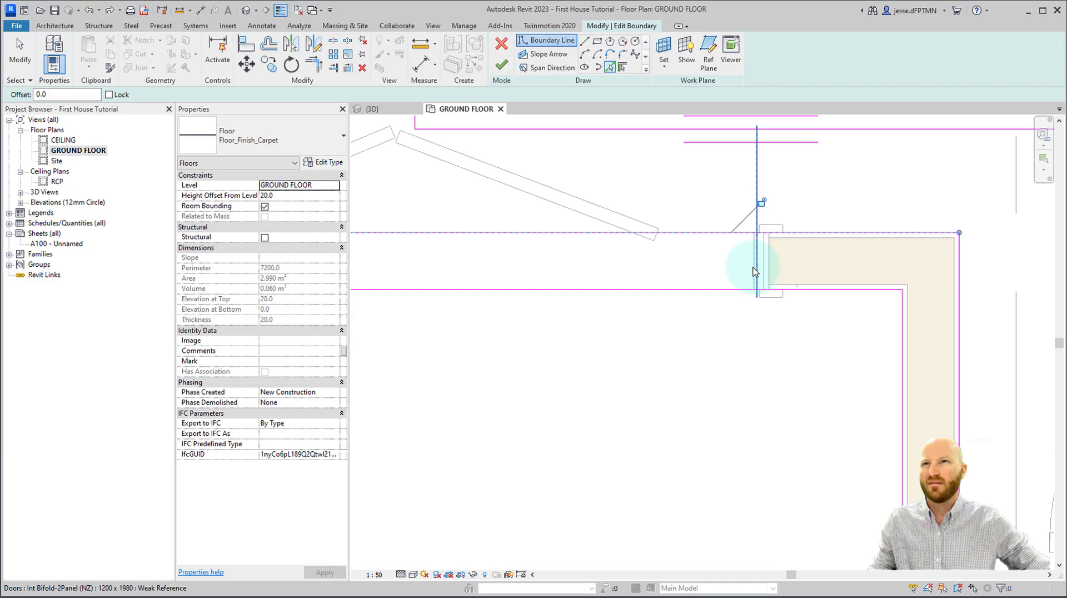
left_click(754, 267)
scroll(689, 269, "down", 2)
middle_click_drag(458, 271, 696, 274)
scroll(671, 272, "up", 2)
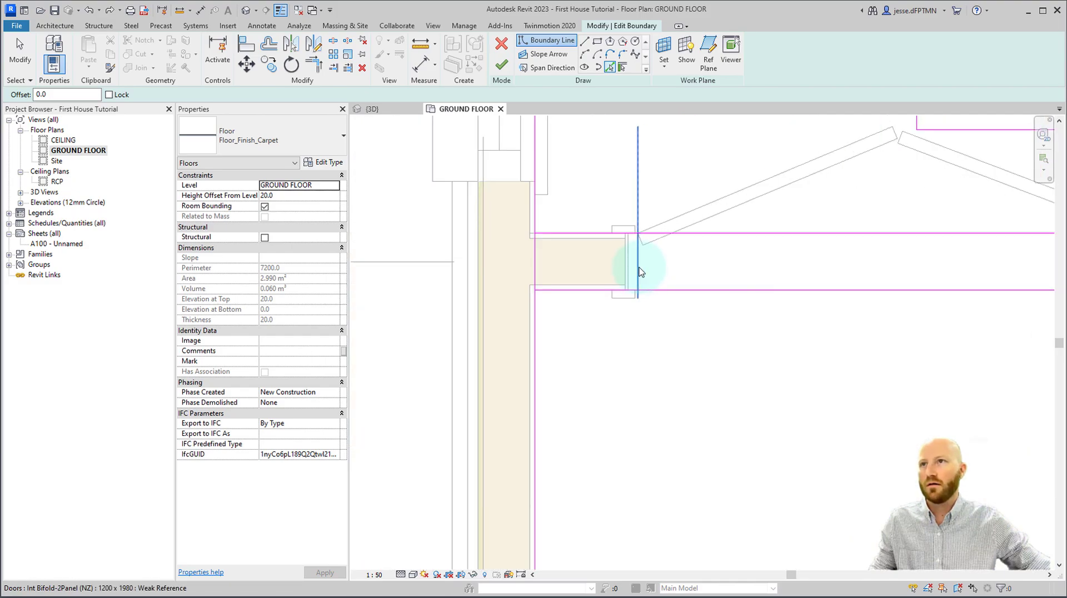
scroll(668, 277, "down", 2)
key("Escape")
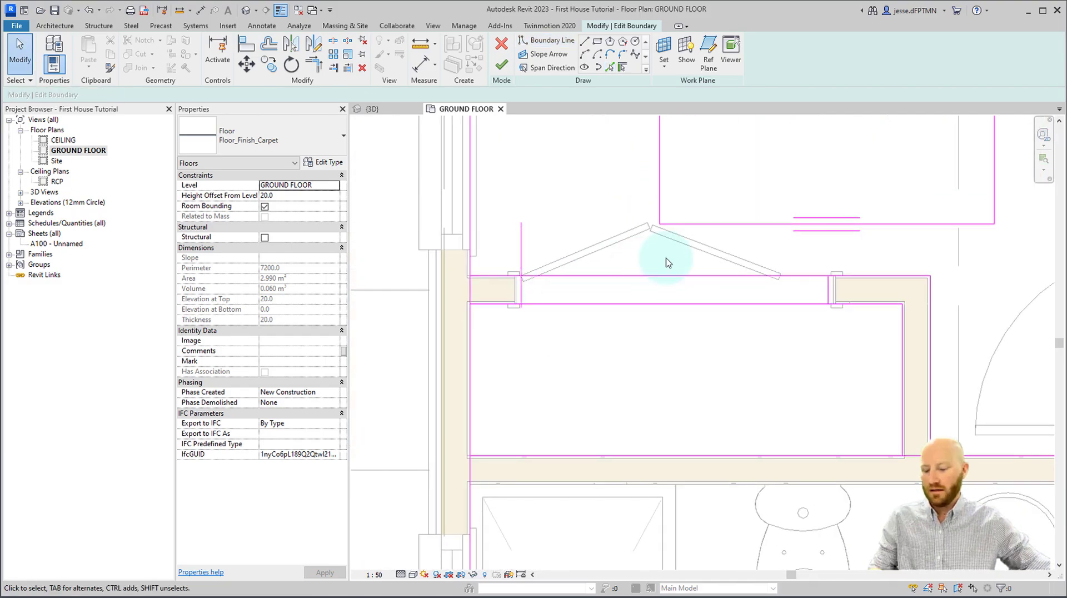
Split the two closet front boundary lines mid-opening and the bedroom's left boundary line between them.
left_click(675, 275)
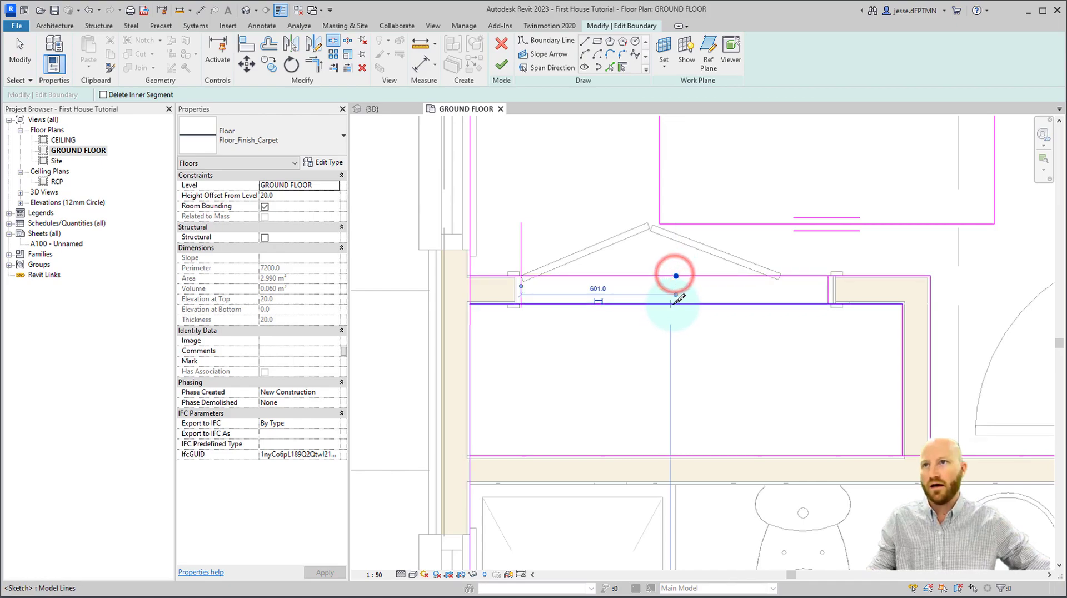
left_click(673, 304)
left_click(472, 291)
Delete the four lines of the original rectangular carpet boundary over the bed.
scroll(586, 452, "down", 3)
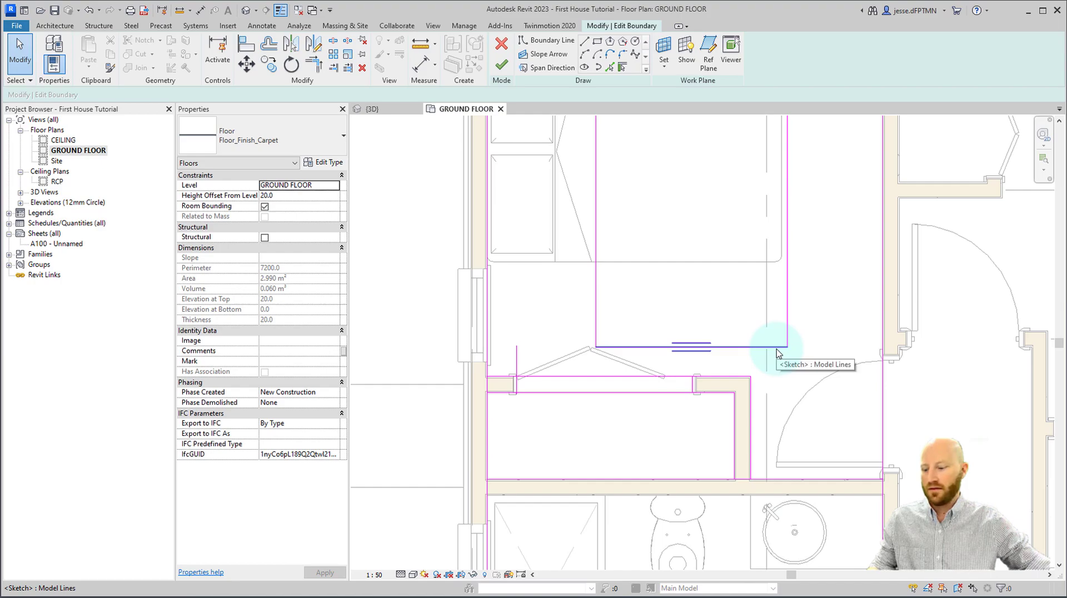
left_click(776, 349)
scroll(777, 349, "down", 1)
middle_click_drag(777, 349, 767, 410)
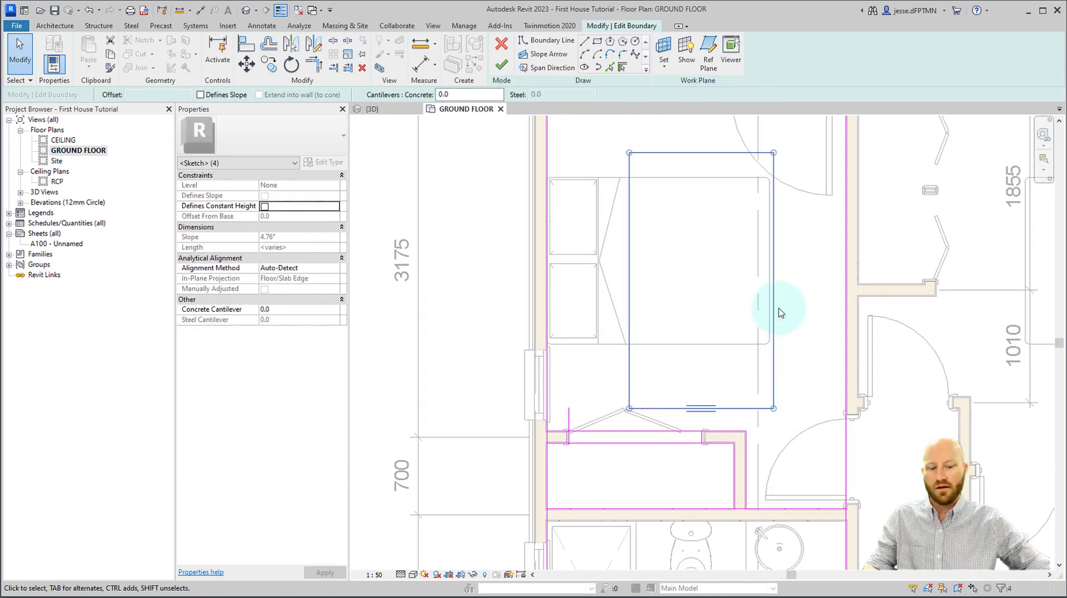
key("Delete")
Trim both closet front boundary lines to the jamb line on the right of the closet opening.
scroll(675, 358, "up", 2)
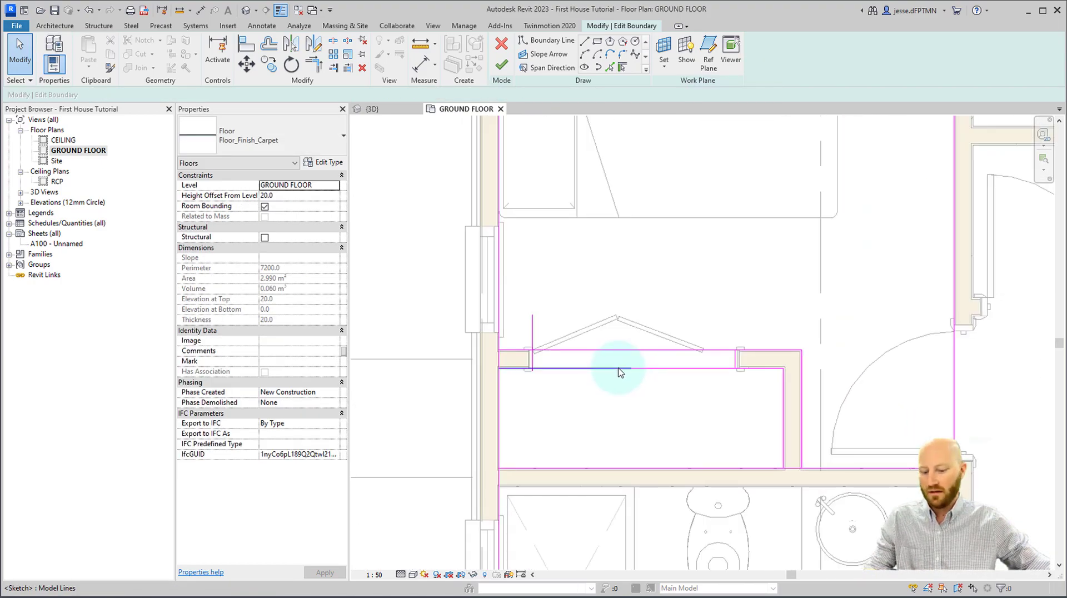
key("t")
key("r")
scroll(746, 351, "up", 2)
left_click(738, 347)
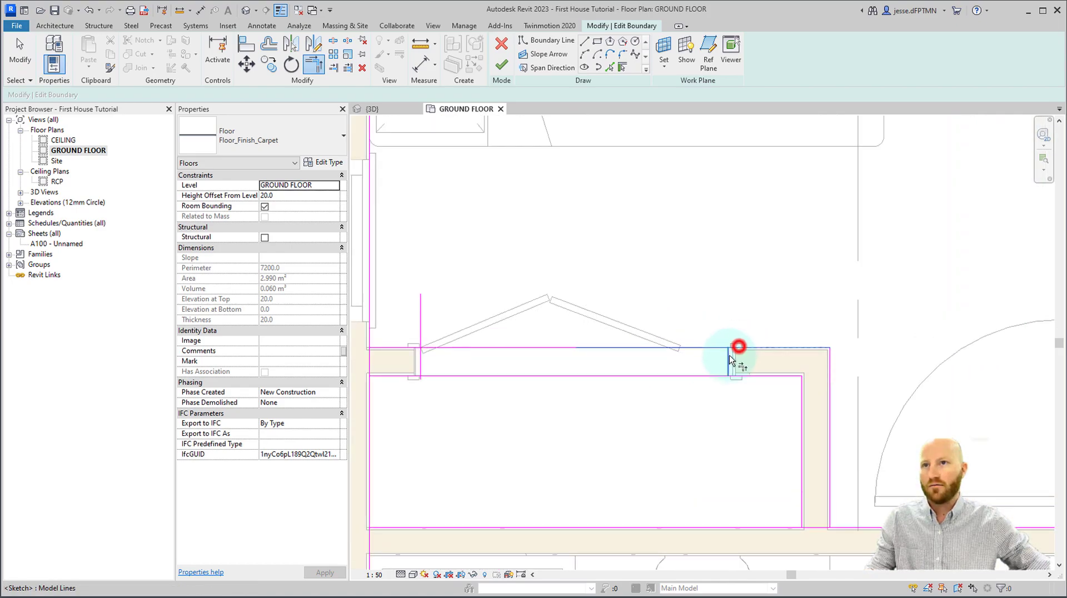
left_click(739, 375)
Trim the boundary around the closet's left wall stub and close the closet's lower left corner.
middle_click_drag(424, 401, 616, 355)
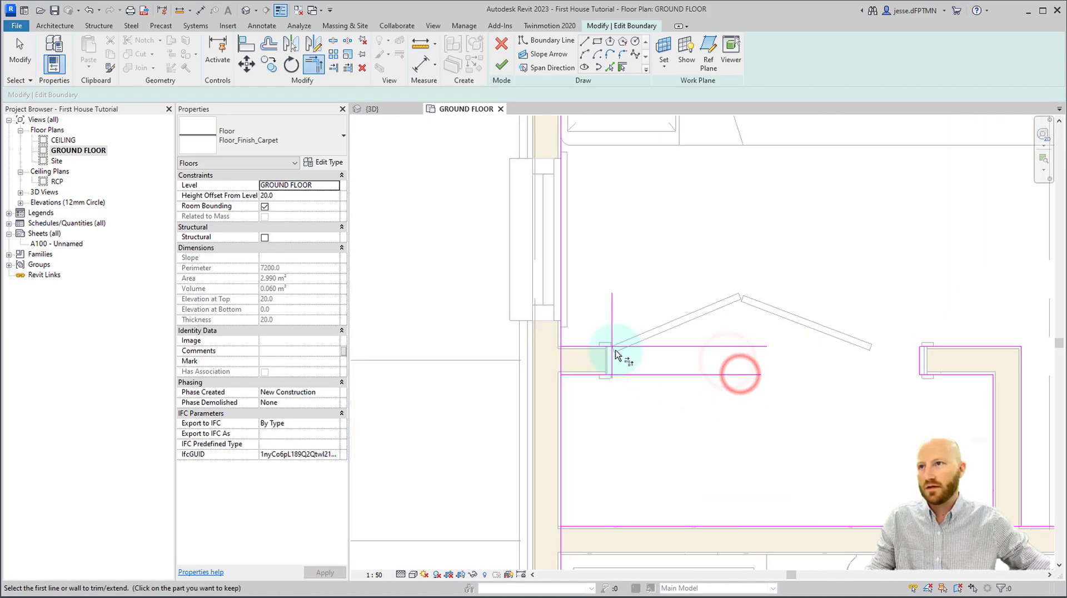
left_click(573, 376)
left_click(563, 398)
left_click(564, 337)
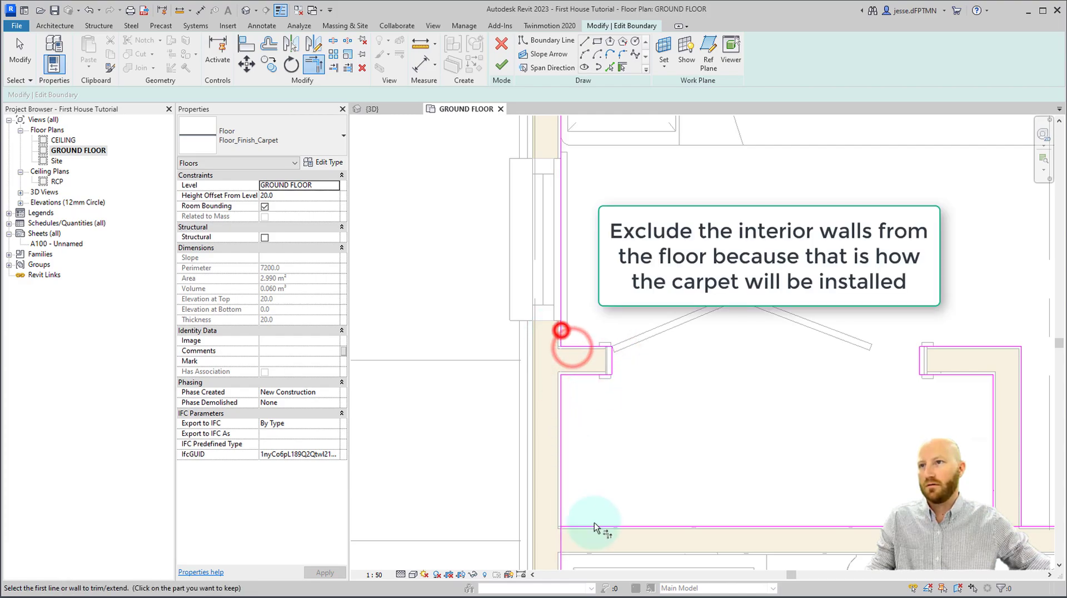
left_click(589, 522)
left_click(562, 512)
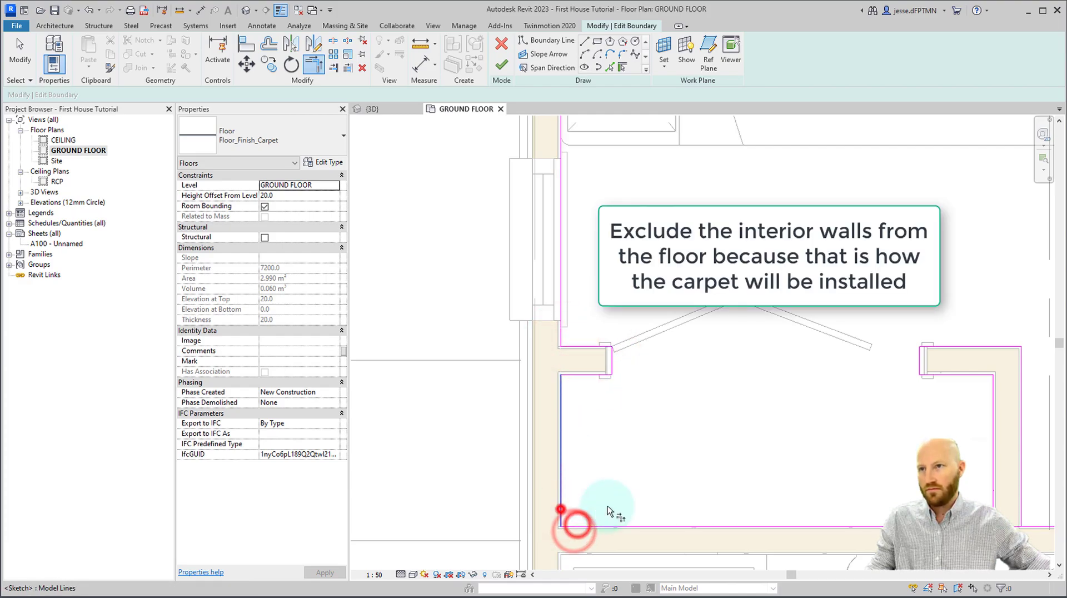
scroll(677, 473, "down", 1)
middle_click_drag(613, 478, 509, 475)
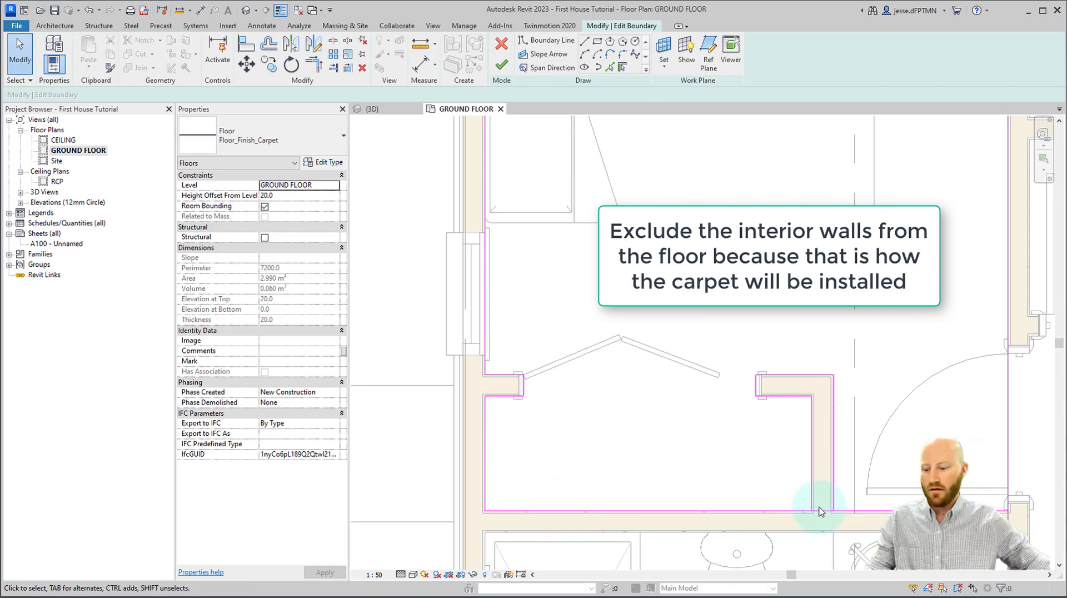
Split the lower boundary line at the closet return wall and trim its halves to the two wall faces.
key("l")
scroll(814, 512, "up", 3)
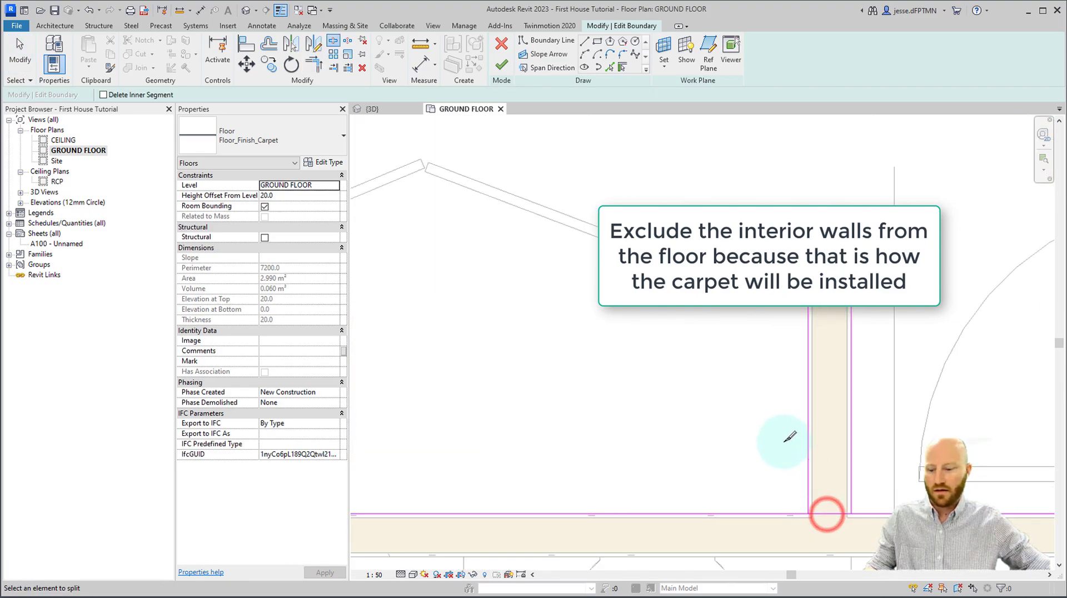
left_click(783, 514)
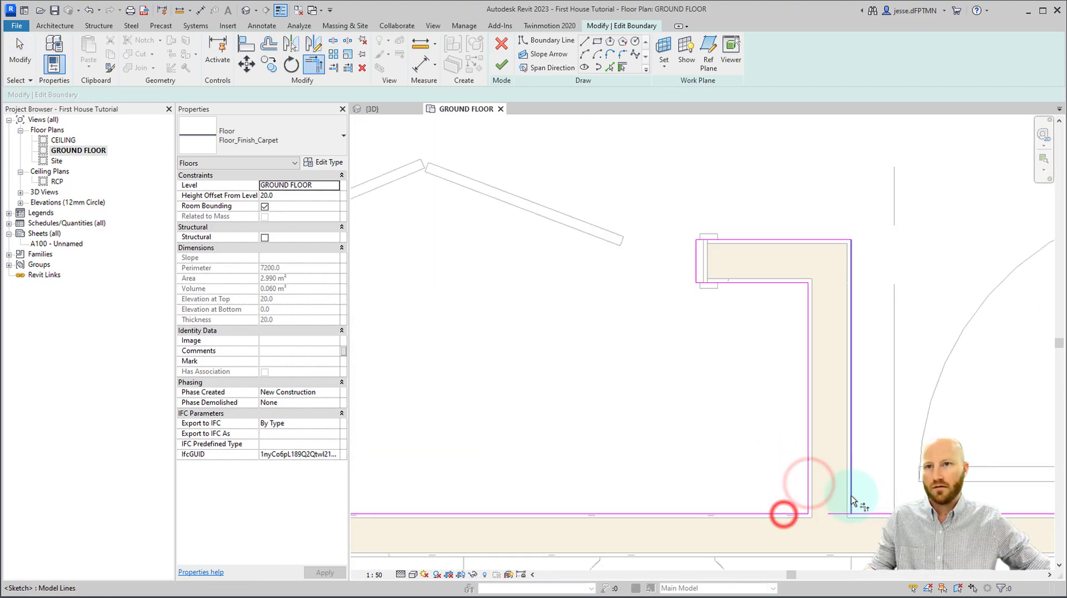
left_click(868, 514)
scroll(867, 514, "down", 3)
Trim the remaining bedroom corners into a closed carpet boundary and finish the floor.
middle_click_drag(820, 507, 735, 498)
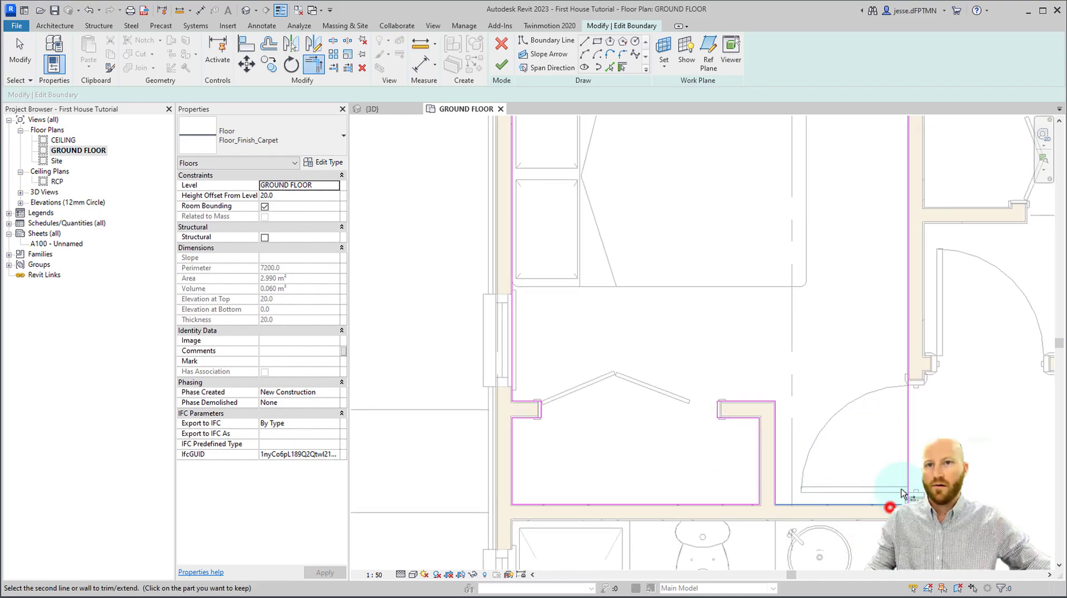
middle_click_drag(623, 192, 682, 361)
middle_click_drag(568, 178, 568, 284)
middle_click_drag(883, 285, 745, 285)
left_click(828, 260)
left_click(828, 261)
scroll(722, 245, "down", 3)
key("Escape")
key("Escape")
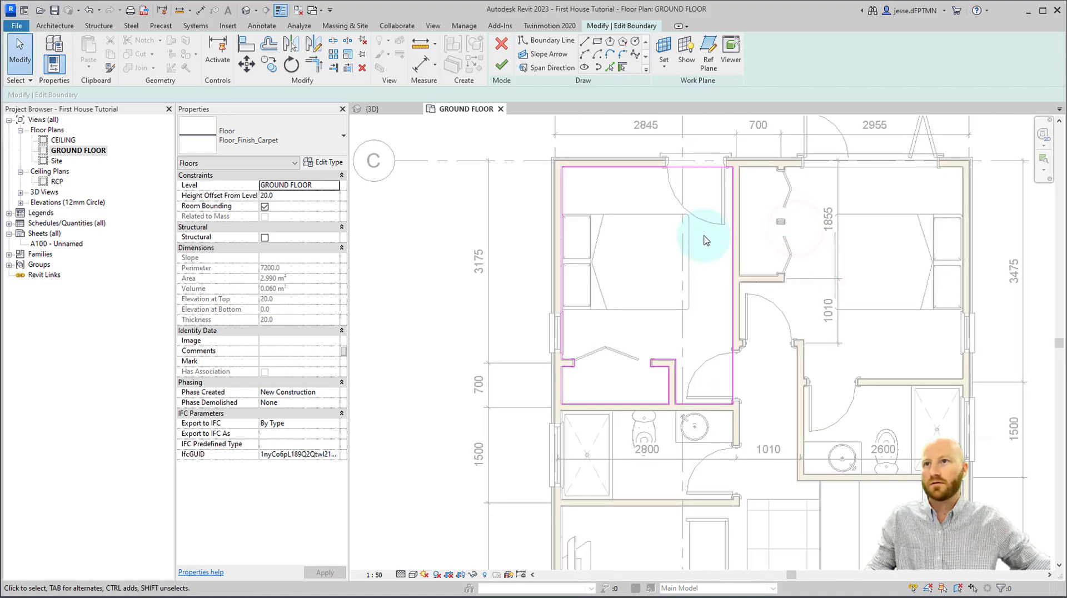
scroll(606, 210, "up", 1)
left_click(505, 65)
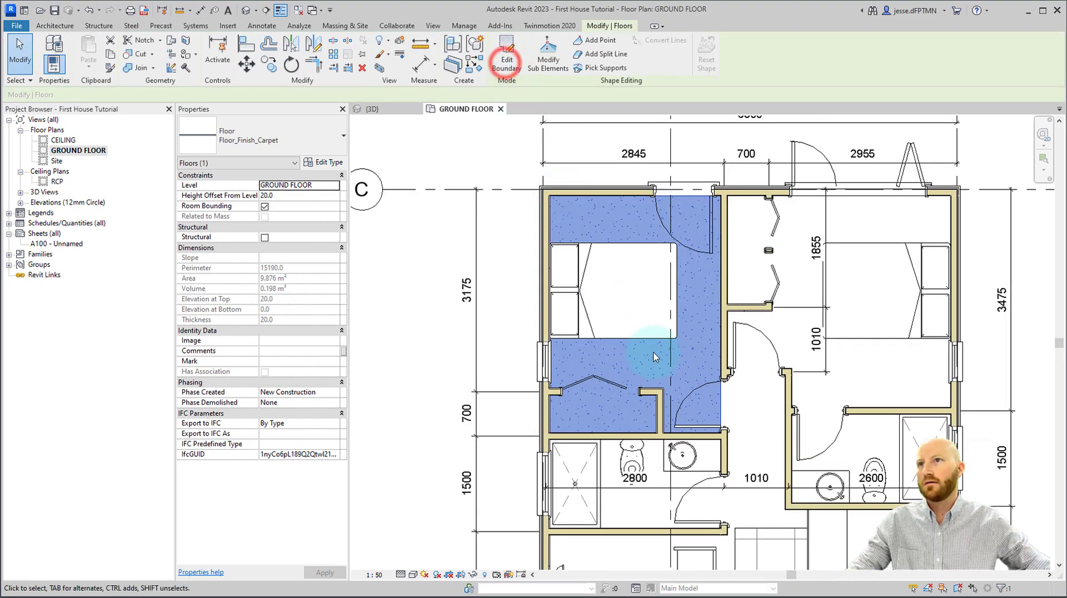
Select the bedroom carpet floor at the hallway door and open its boundary for editing.
left_click(418, 305)
scroll(700, 384, "up", 3)
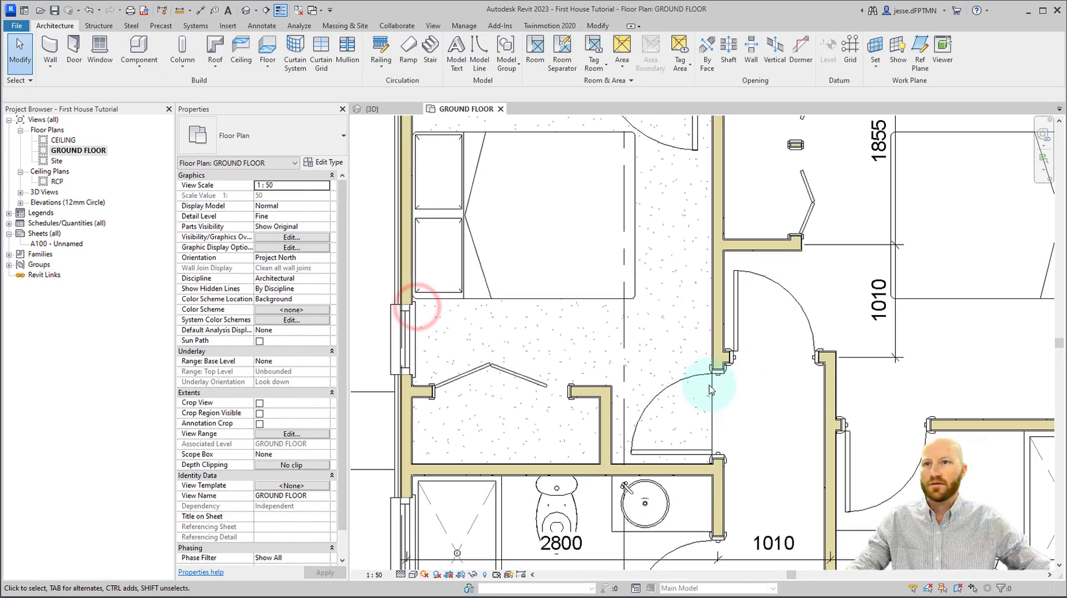
scroll(722, 373, "up", 2)
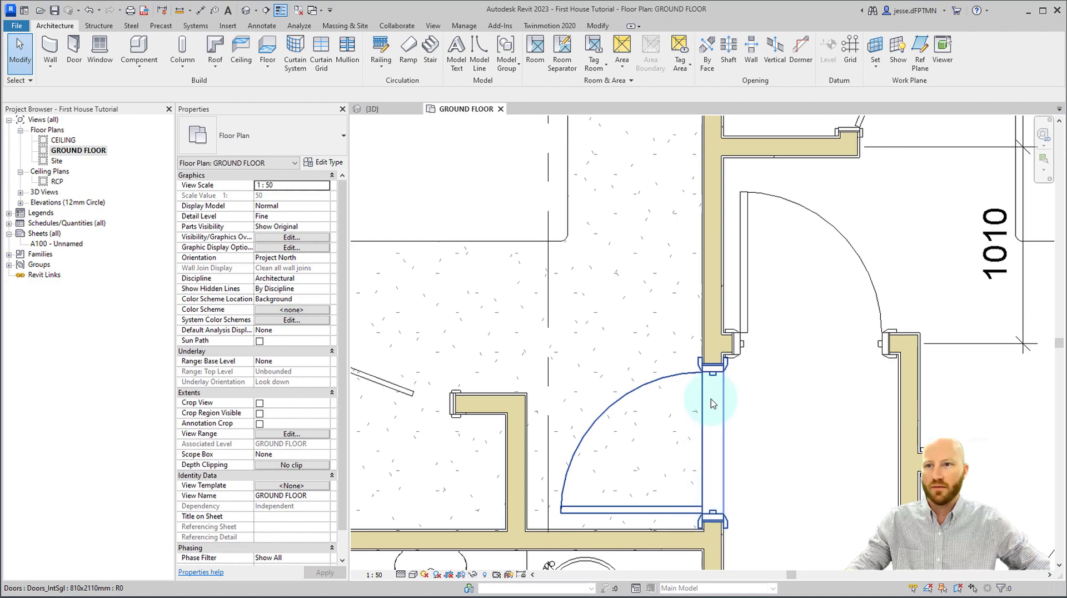
key("Tab")
left_click(702, 473)
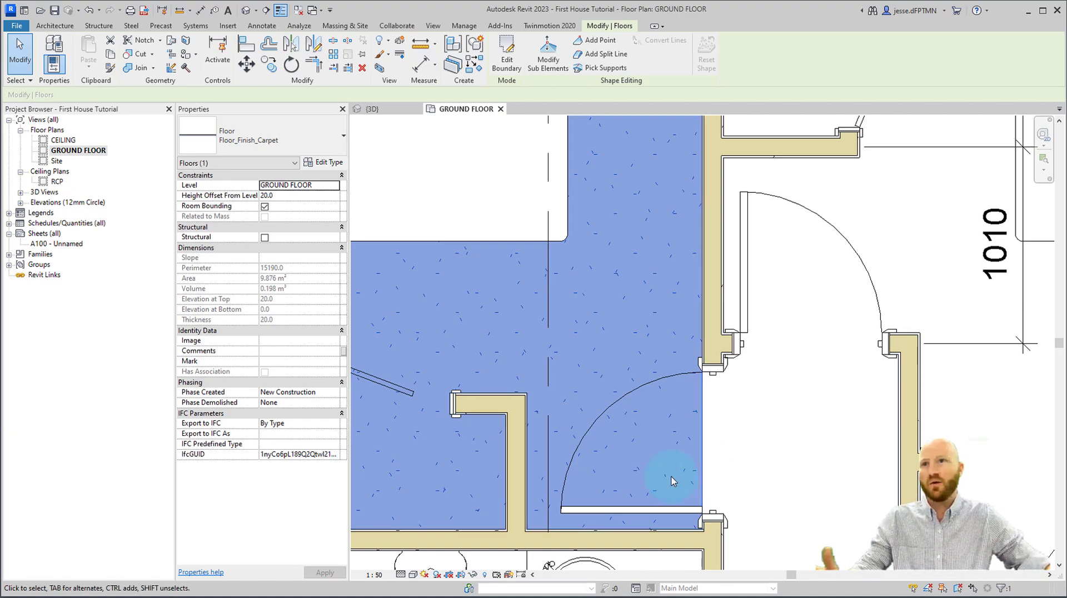
scroll(696, 283, "up", 4)
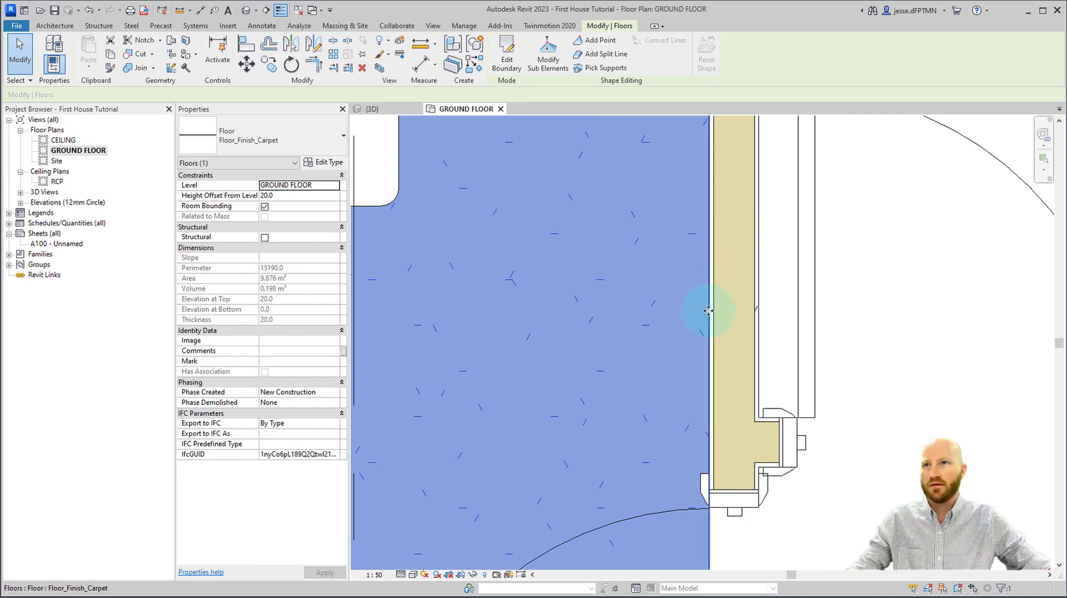
scroll(709, 310, "down", 4)
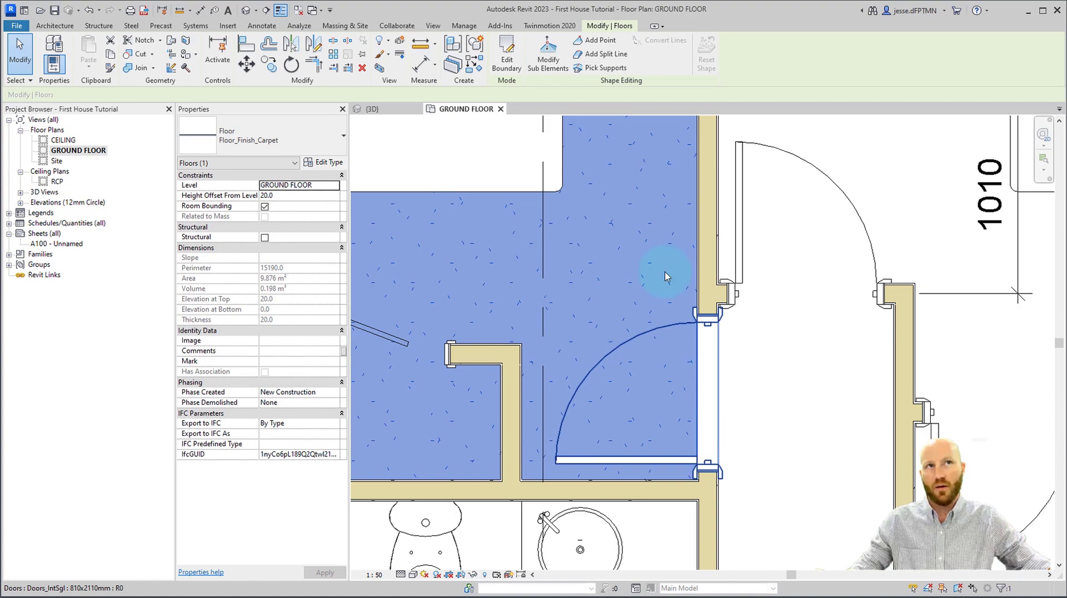
left_click(507, 53)
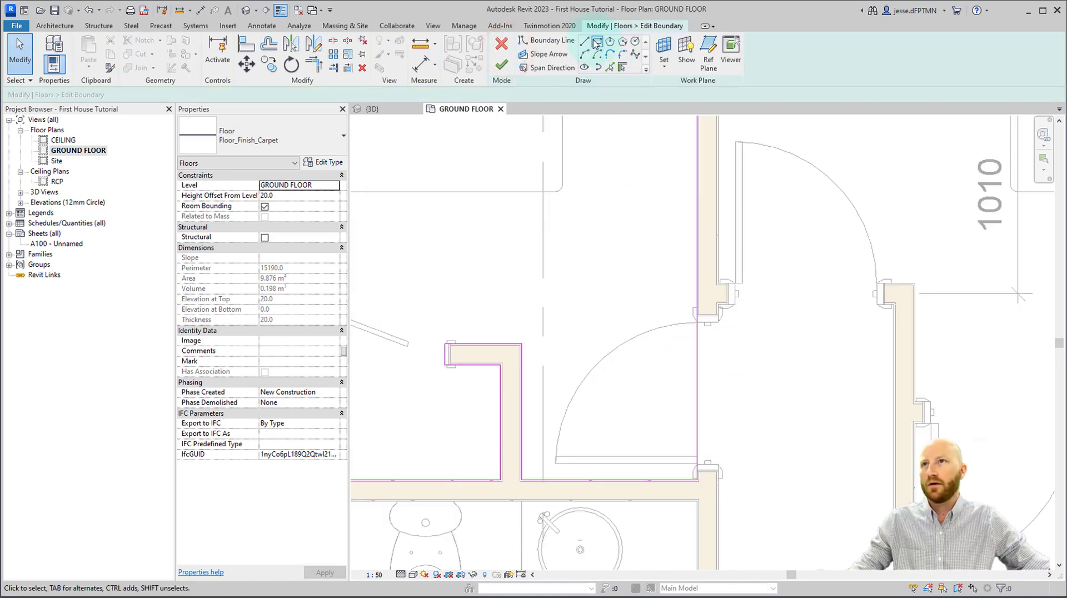
Draw three boundary lines extending the carpet about 56 mm into the hallway door opening, to the middle of the frame.
scroll(691, 365, "up", 3)
left_click(597, 67)
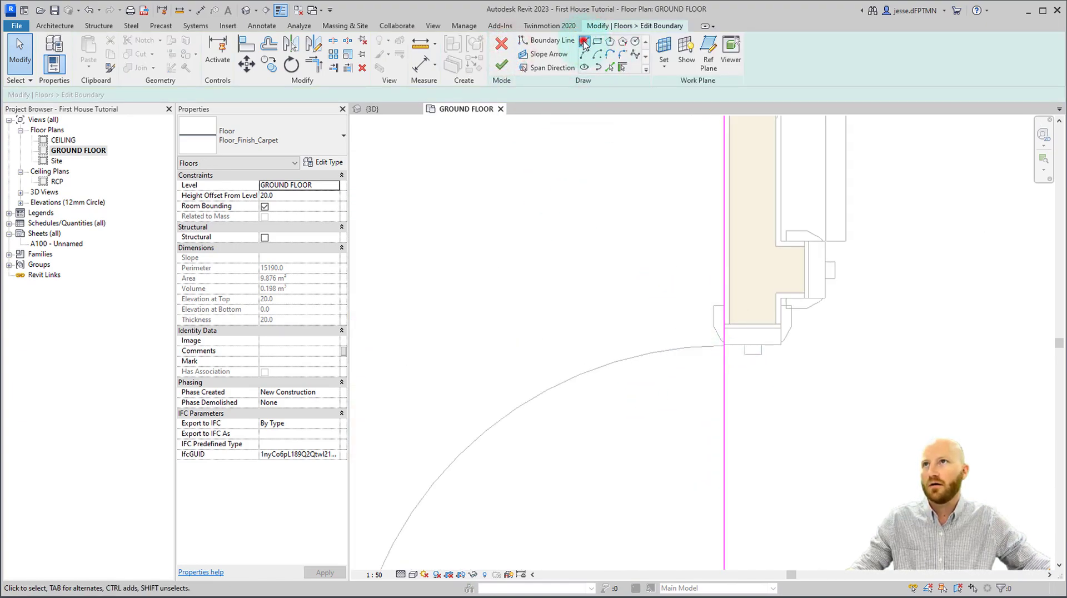
left_click(584, 42)
scroll(727, 345, "up", 4)
left_click(713, 327)
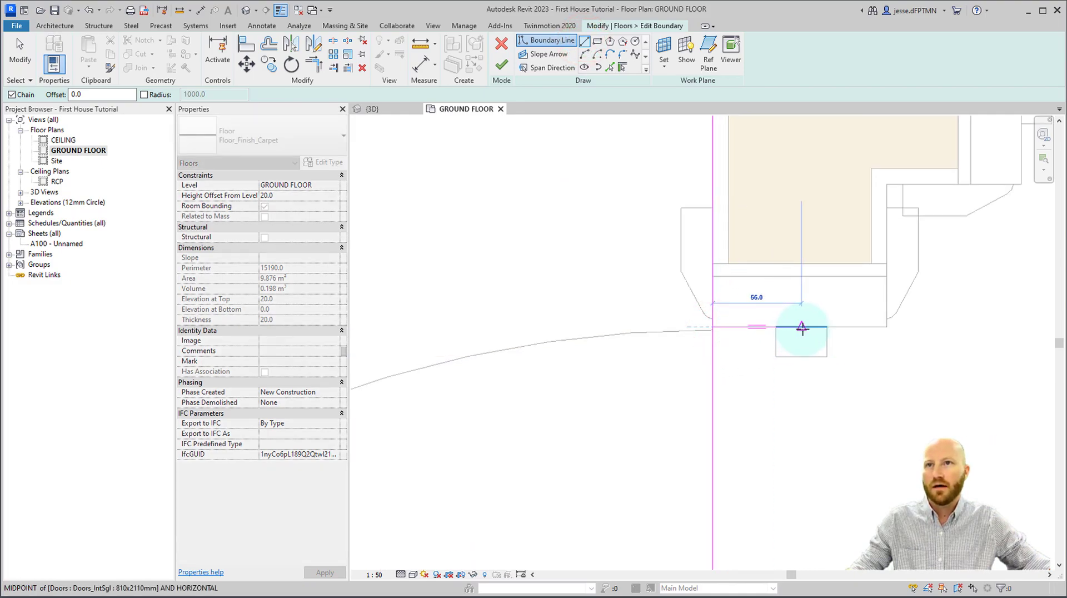
left_click(801, 328)
scroll(803, 400, "down", 4)
middle_click_drag(792, 522, 750, 123)
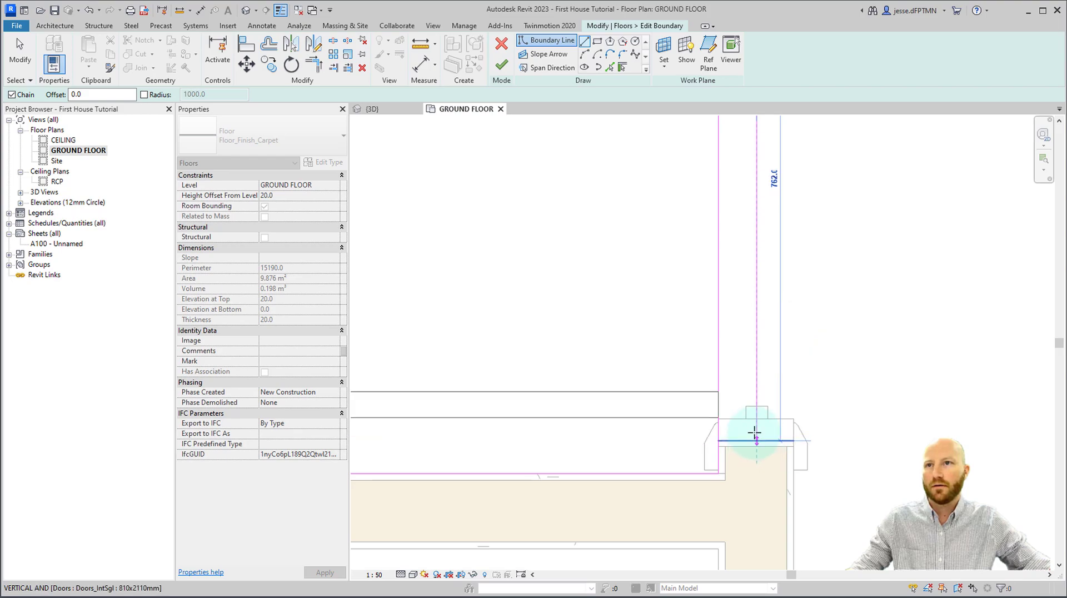
left_click(755, 417)
left_click(719, 419)
key("Escape")
scroll(722, 470, "down", 2)
middle_click_drag(724, 470, 718, 489)
key("Escape")
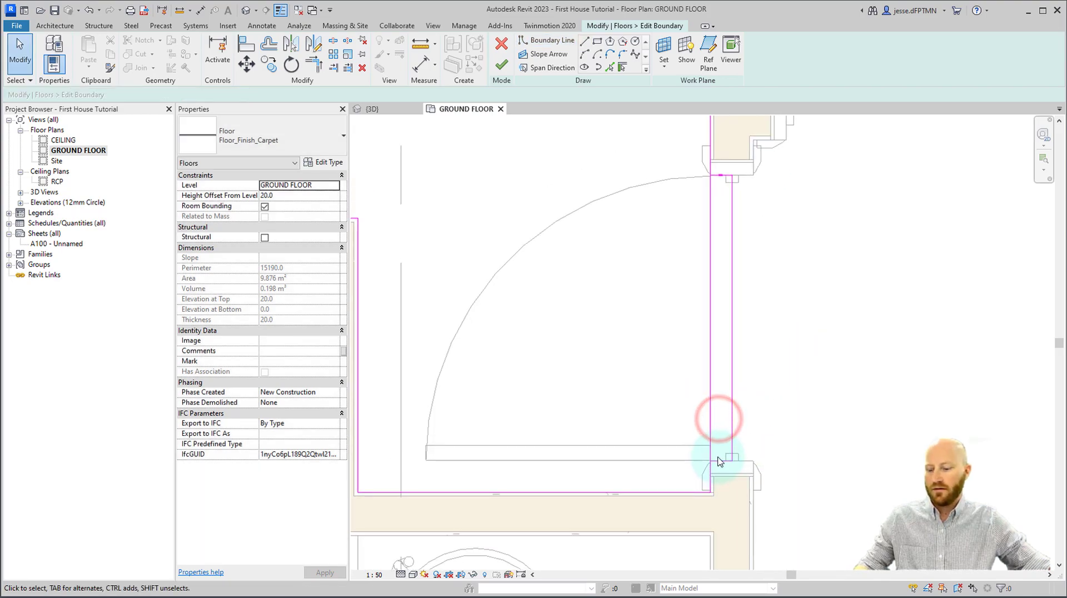
Split the wall-face boundary line across the door opening and trim its halves to the new door lines.
key("l")
left_click(711, 351)
key("t")
key("r")
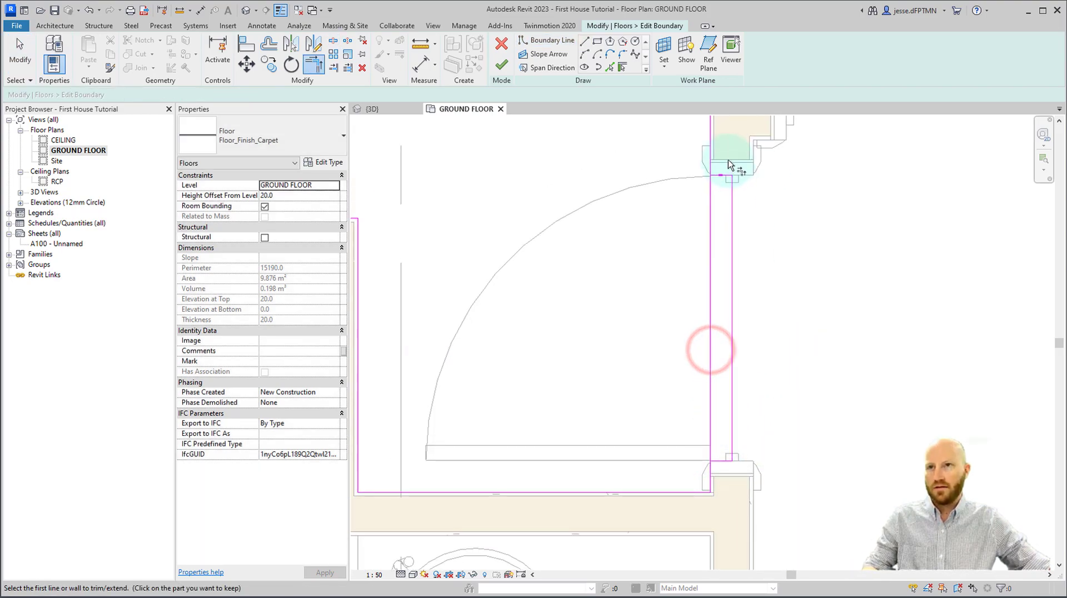
left_click(720, 178)
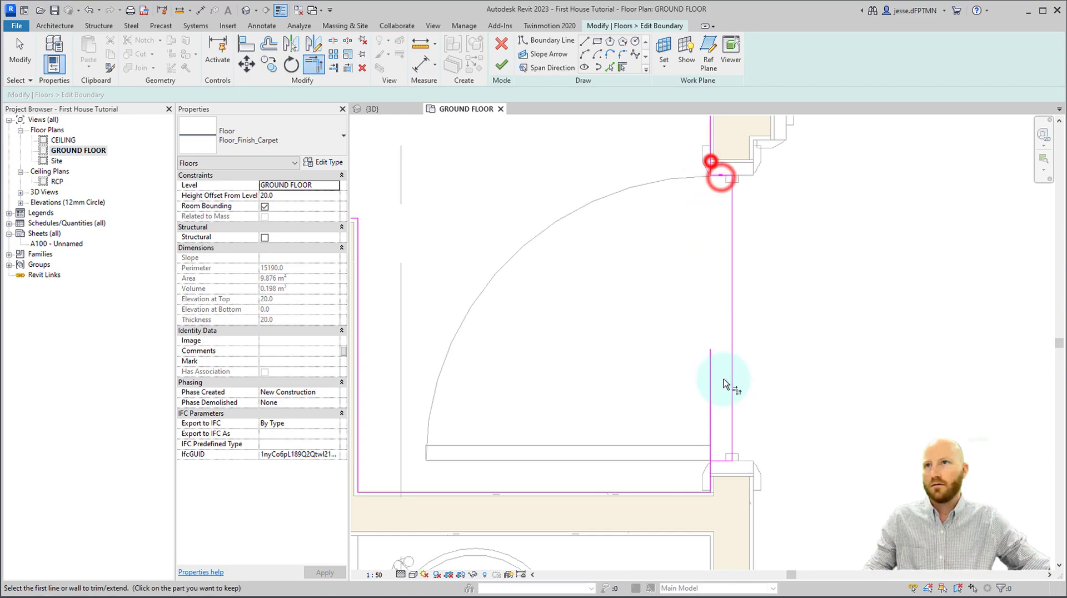
left_click(714, 470)
scroll(723, 183, "up", 3)
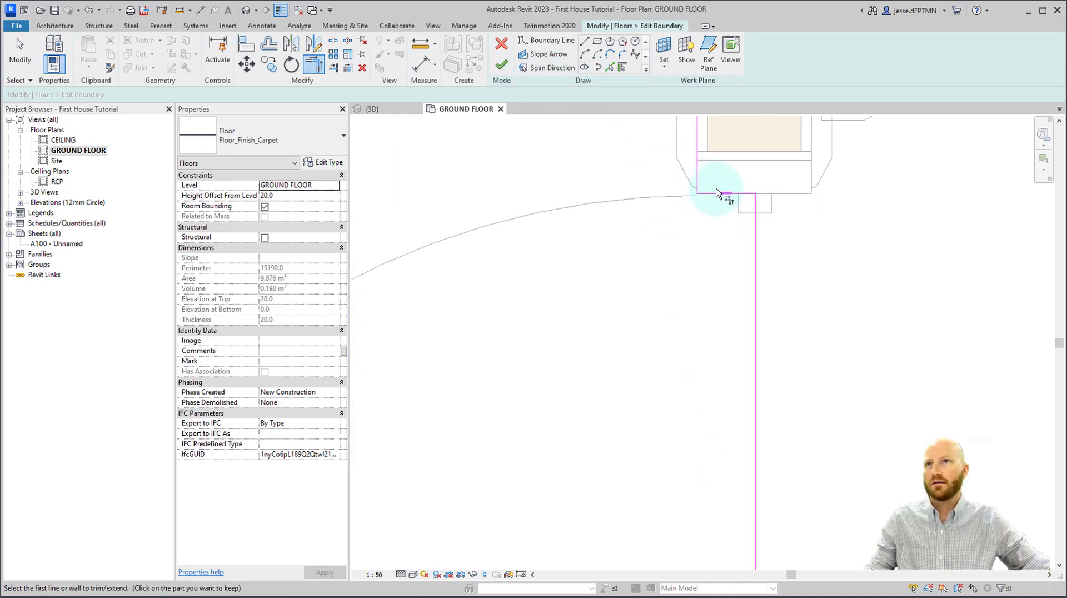
Finish the first bedroom's carpet boundary extended into the hallway door opening and deselect the floor.
scroll(738, 199, "down", 3)
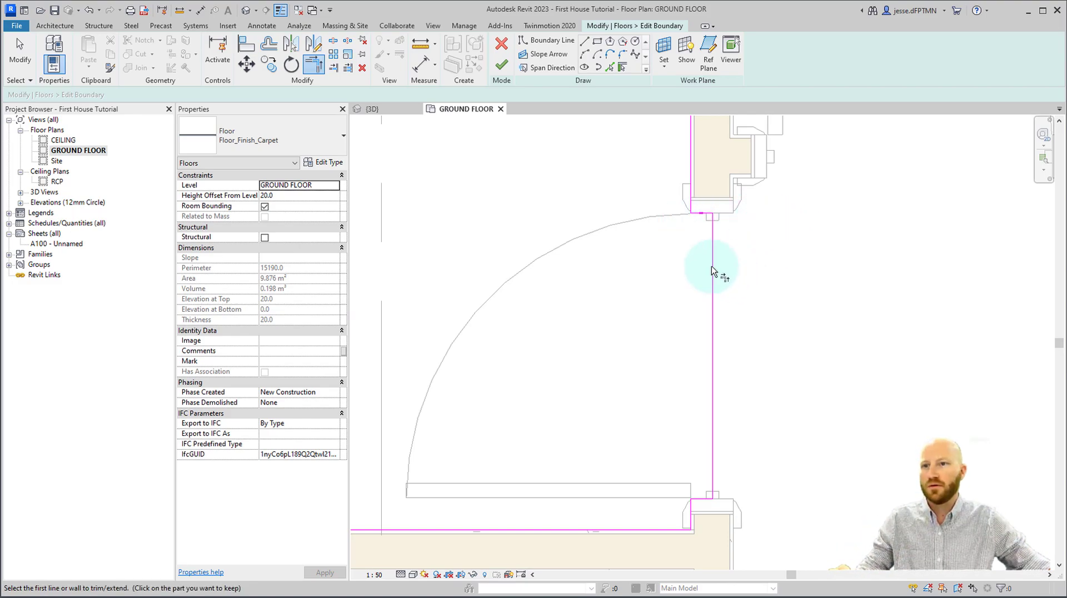
left_click(498, 68)
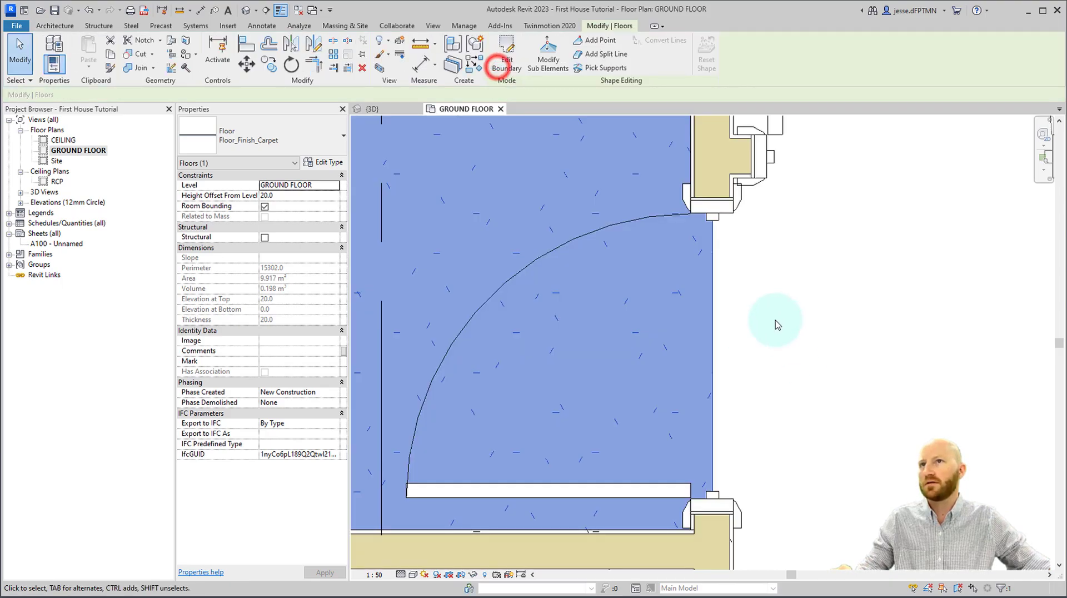
scroll(793, 321, "down", 2)
left_click(794, 321)
scroll(794, 321, "down", 2)
mouse_move(794, 321)
middle_mouse_down()
mouse_move(698, 406)
mouse_move(682, 401)
middle_mouse_up()
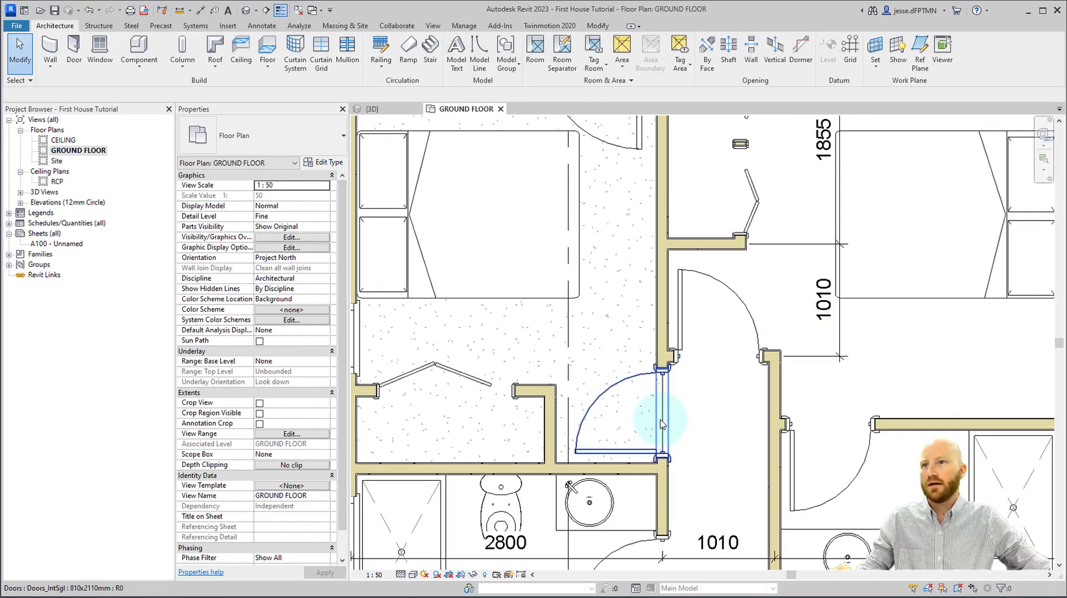
Mirror a copy of the first bedroom's carpet floor about a 45° axis through the wall corner between the two bedroom doors.
scroll(662, 420, "up", 2)
key("Tab")
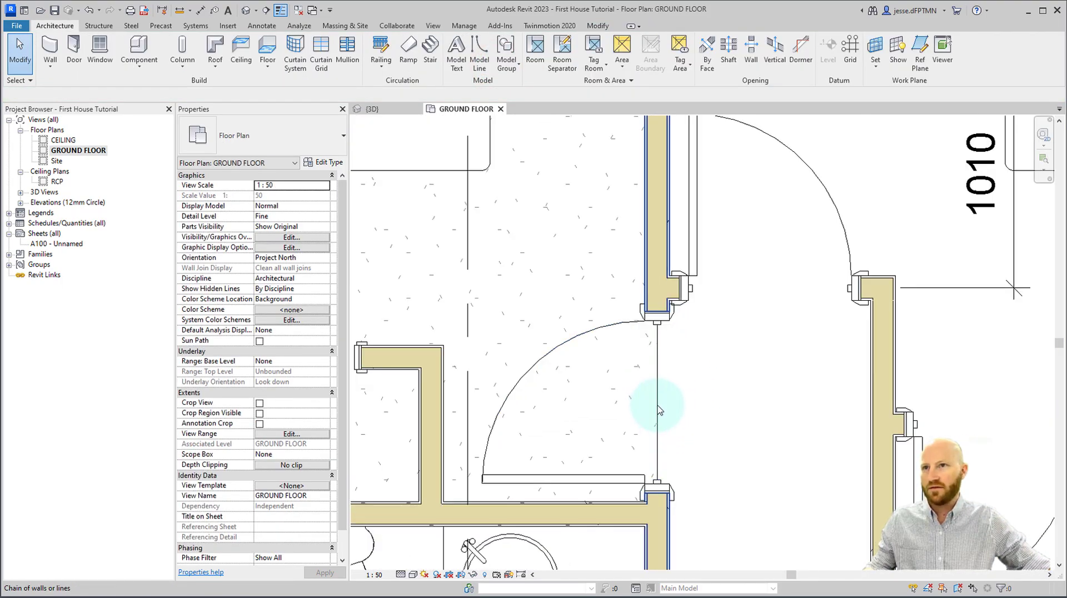
left_click(659, 411)
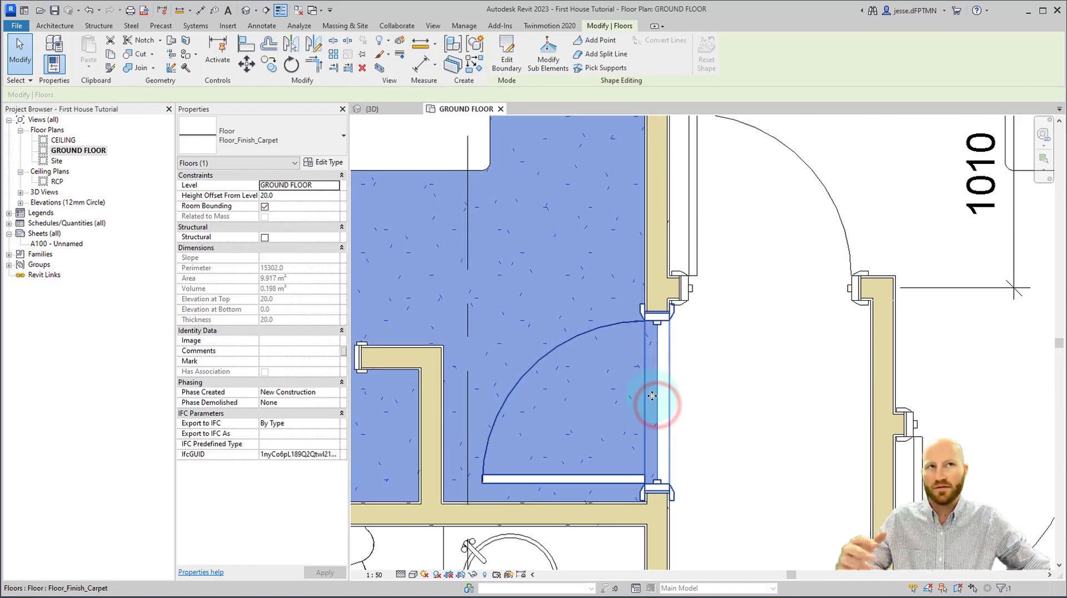
left_click(313, 48)
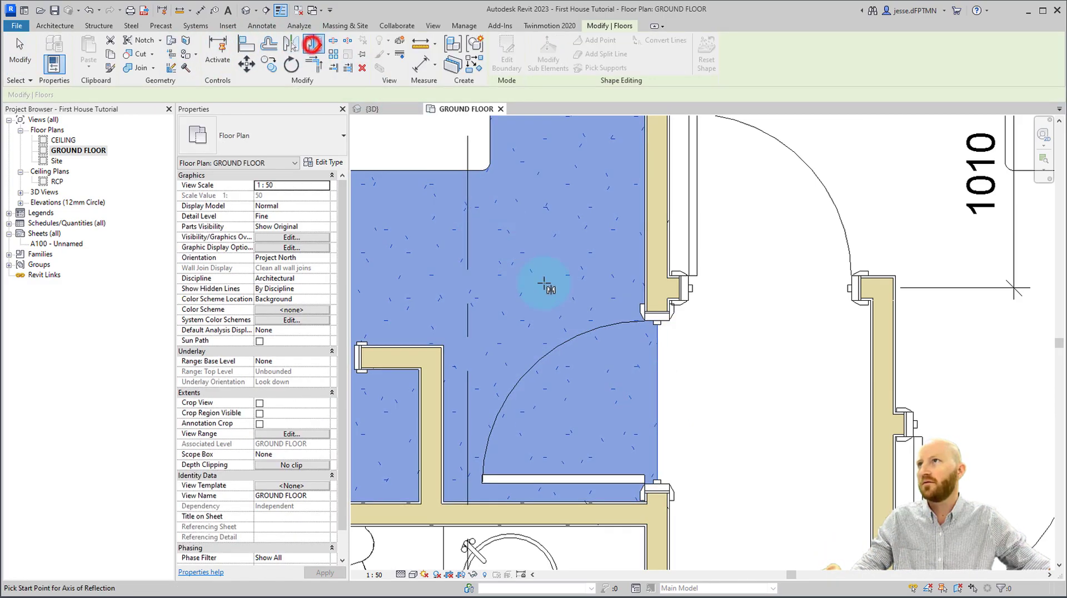
scroll(618, 298, "up", 3)
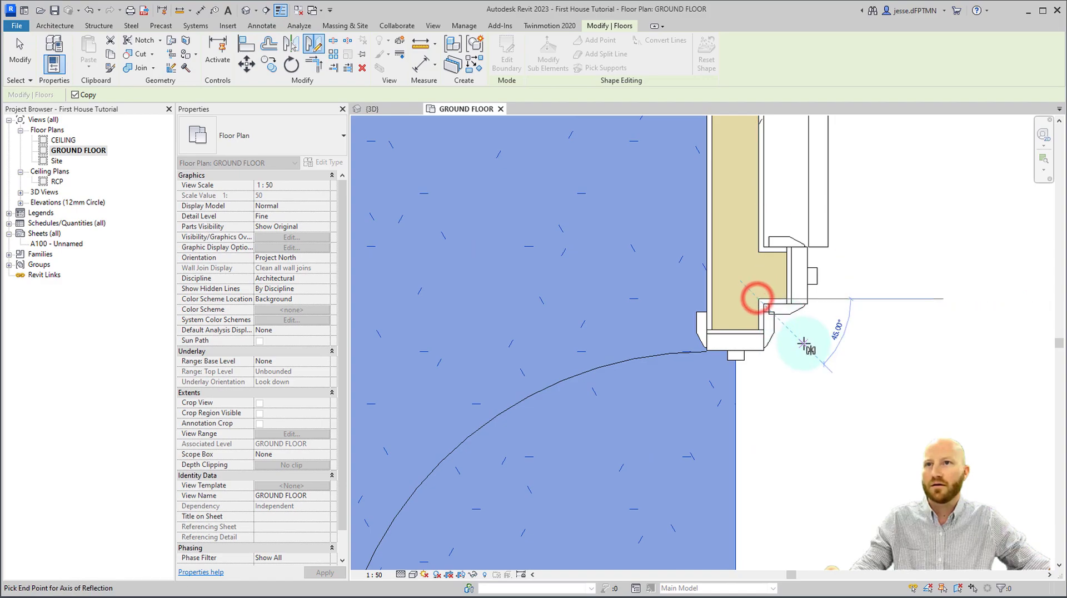
left_click(803, 344)
scroll(804, 344, "down", 2)
middle_click_drag(806, 343, 601, 362)
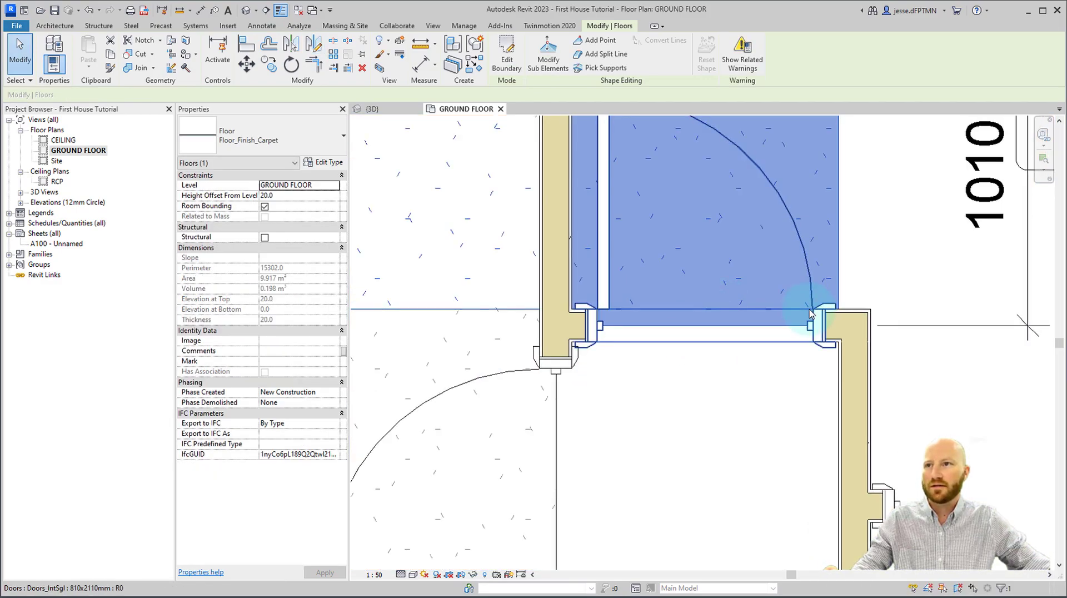
Edit the mirrored carpet's boundary and delete its room outline, keeping only the lines around the door opening.
left_click(507, 56)
scroll(678, 350, "down", 2)
scroll(662, 371, "down", 4)
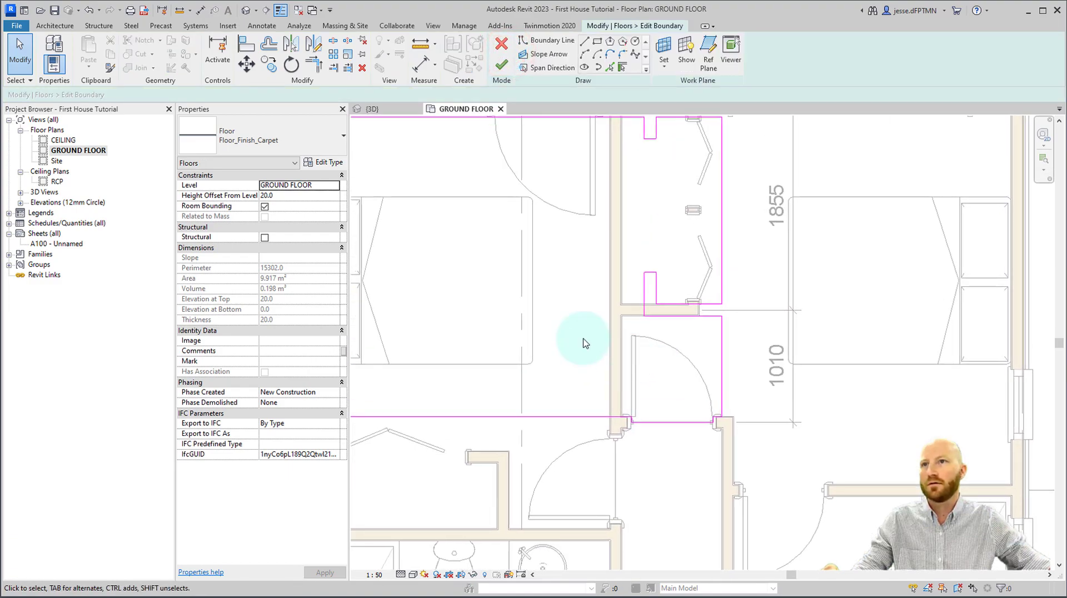
left_click_drag(483, 162, 619, 448)
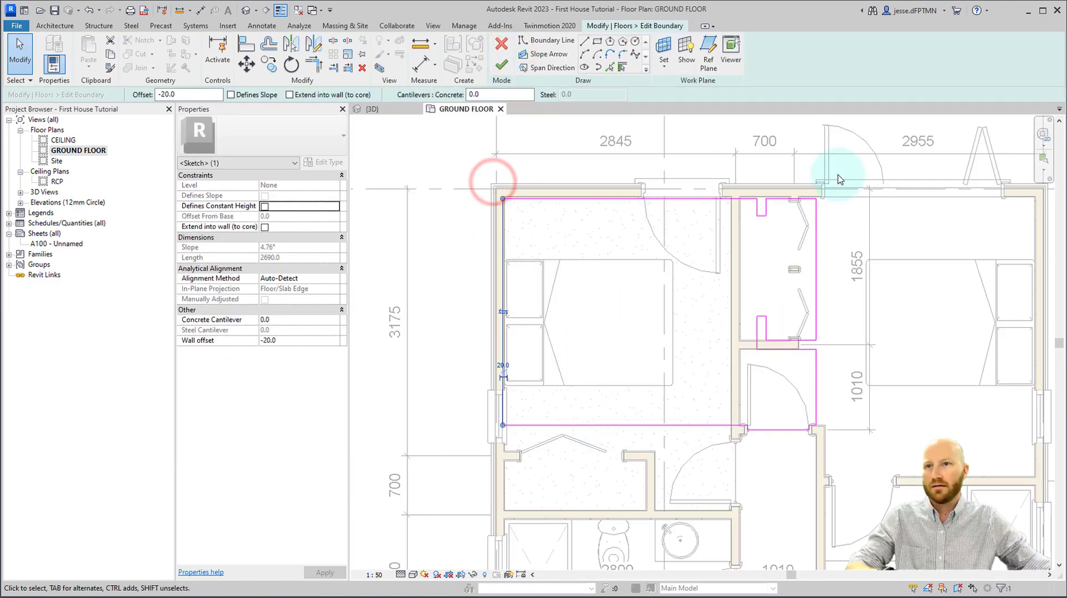
mouse_move(874, 162)
left_mouse_down()
mouse_move(556, 370)
mouse_move(477, 379)
left_mouse_up()
key("Delete")
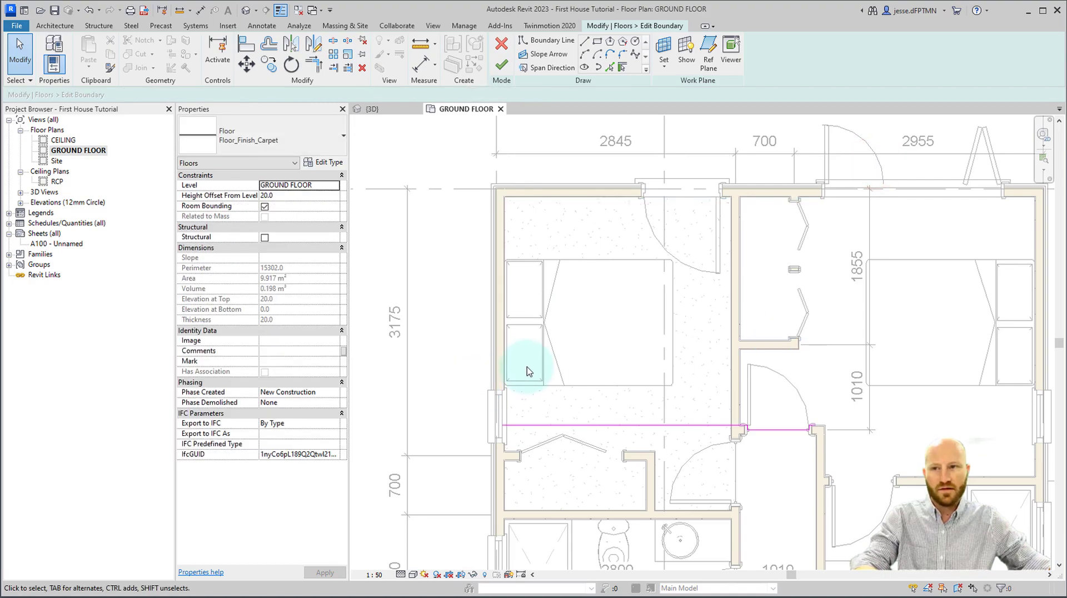
left_click_drag(548, 385, 476, 453)
key("Delete")
Move the door-opening boundary lines so their corner meets the second bedroom's hallway door frame.
scroll(776, 428, "up", 5)
middle_click_drag(714, 418, 634, 399)
scroll(632, 403, "up", 2)
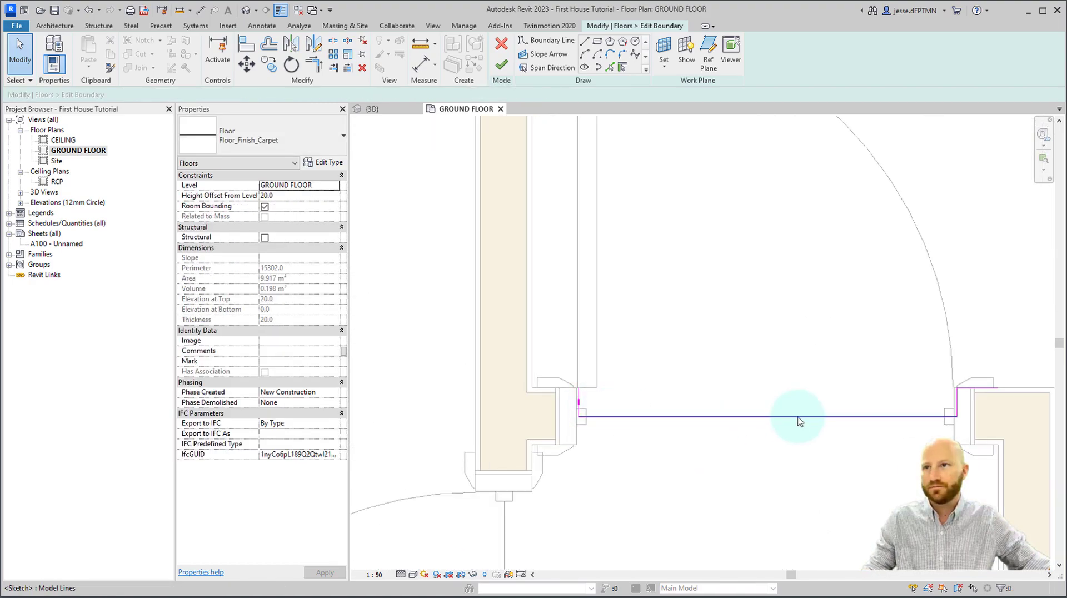
key("Tab")
left_click(799, 418)
left_click(247, 64)
scroll(600, 383, "up", 3)
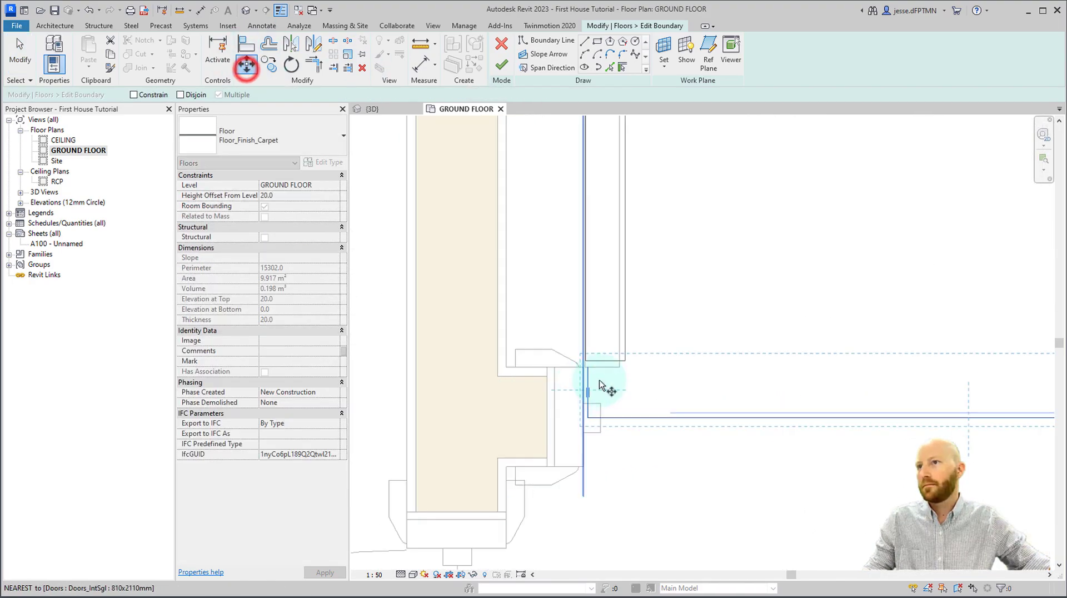
left_click(585, 357)
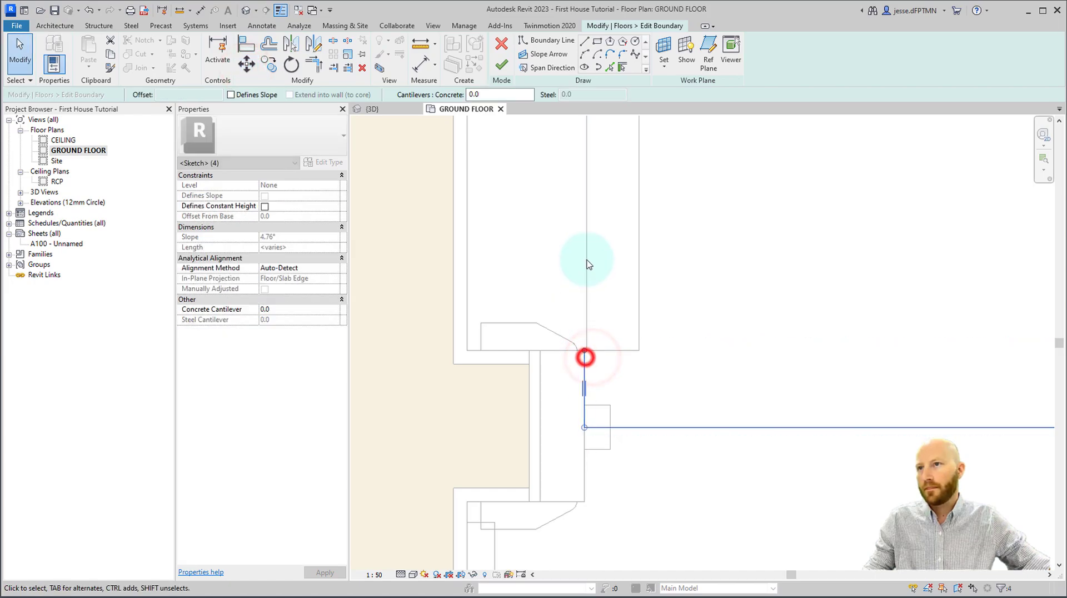
Draw boundary lines from the hallway door opening to the side wall and along its face to the closet wall corner.
scroll(585, 358, "down", 3)
left_click(585, 42)
scroll(484, 339, "up", 2)
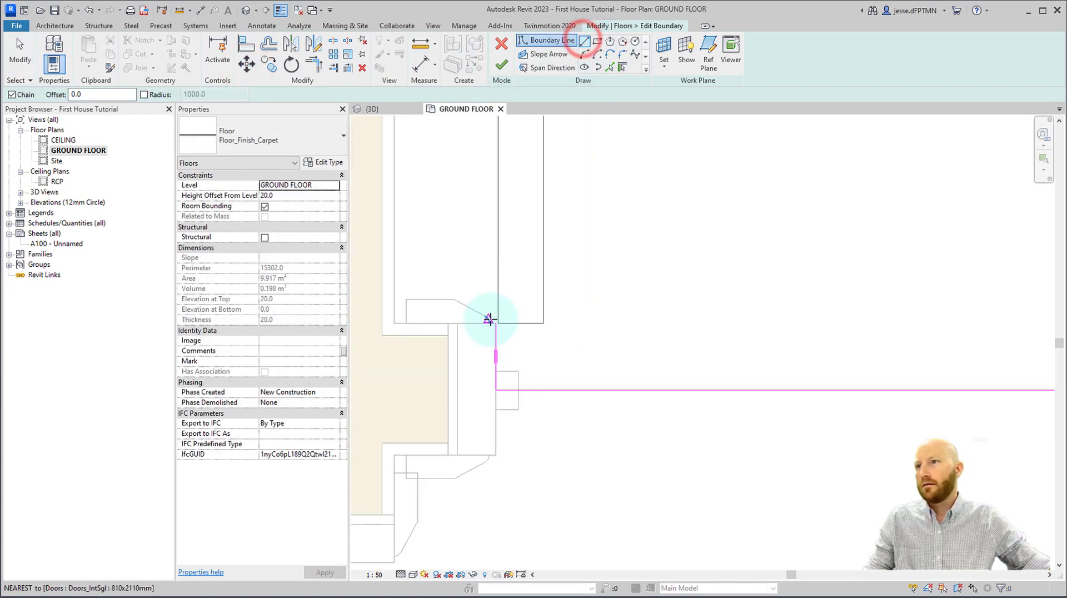
left_click(496, 324)
left_click(393, 324)
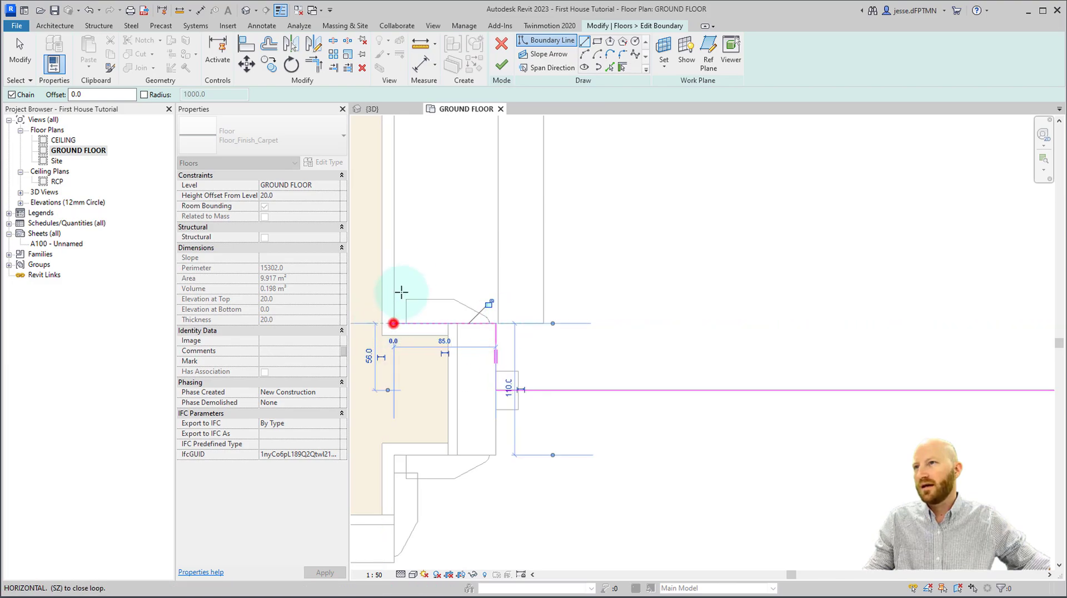
scroll(456, 401, "up", 5)
left_click(422, 223)
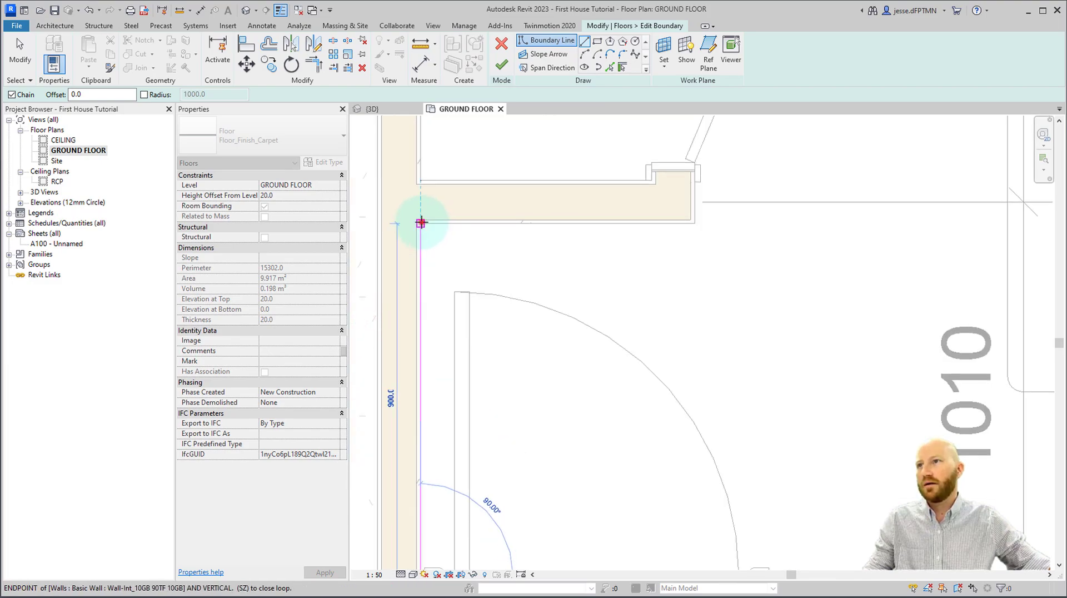
Draw the boundary around the end of the closet return wall and along its inner face to the closet's rear corner.
left_click(696, 223)
scroll(692, 156, "up", 2)
left_click(694, 161)
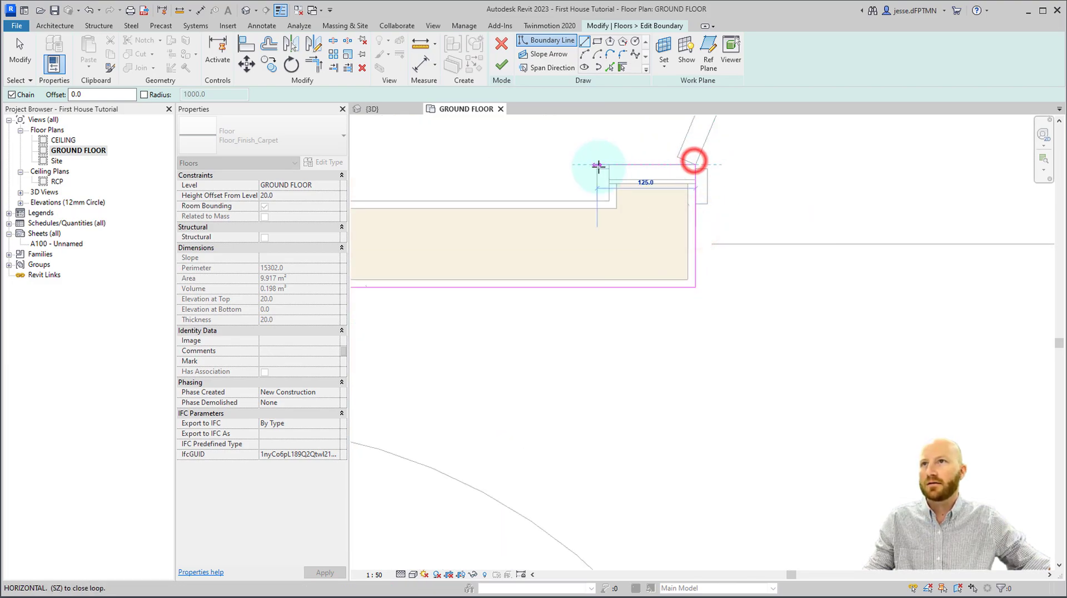
left_click(610, 166)
left_click(609, 200)
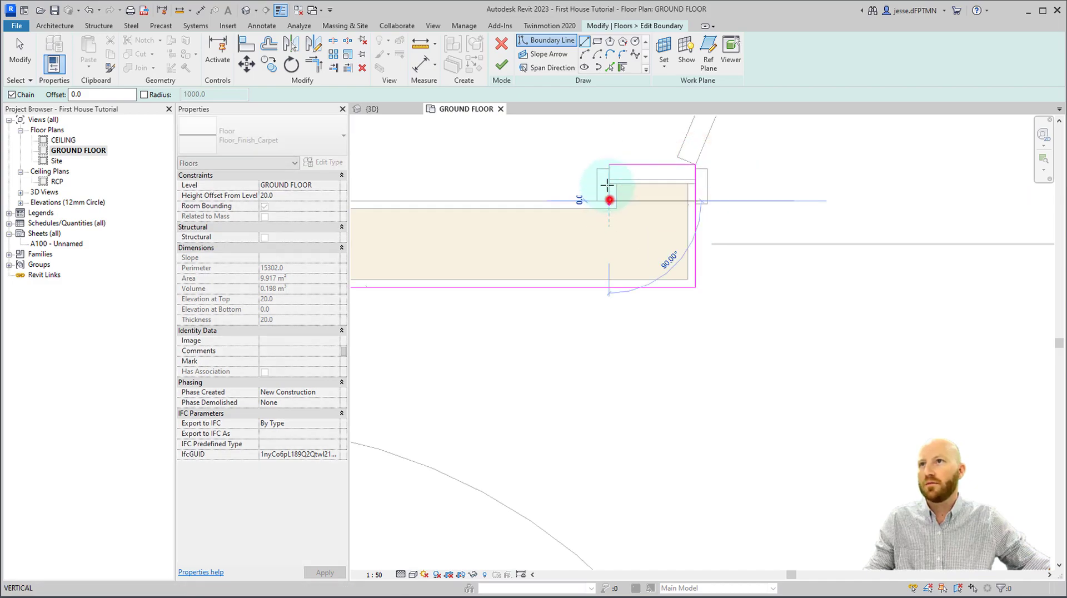
left_click(609, 165)
scroll(596, 217, "up", 1)
middle_click_drag(596, 217, 734, 380)
left_click(725, 298)
scroll(675, 341, "down", 5)
left_click(492, 350)
Draw the boundary along the closet's back wall, across about 595 mm to the wall nib and around that nib.
middle_click_drag(494, 347, 500, 476)
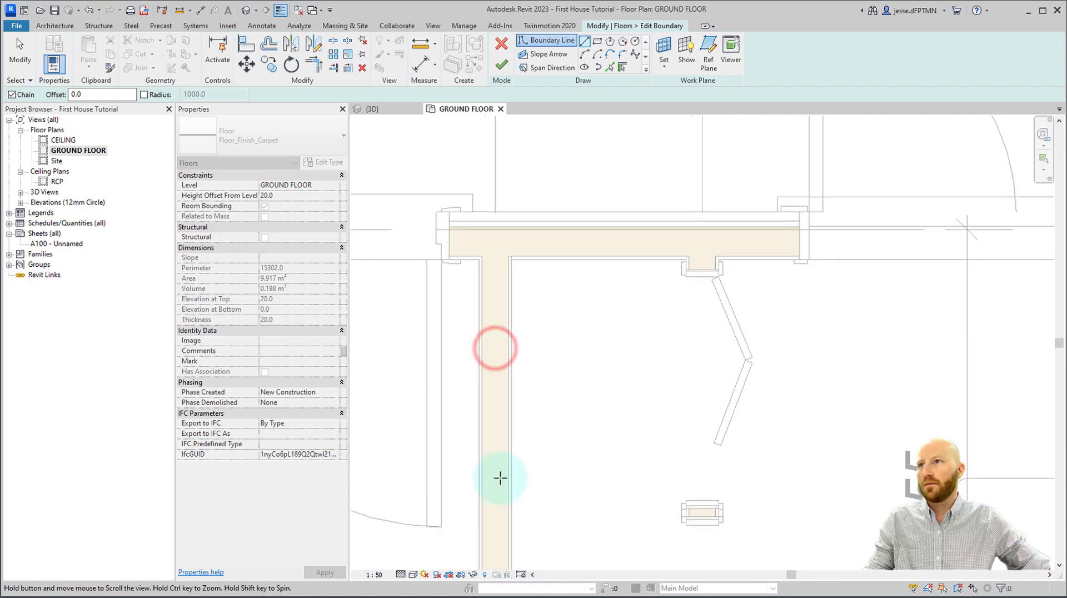
scroll(531, 253, "up", 2)
left_click(489, 257)
scroll(584, 257, "up", 2)
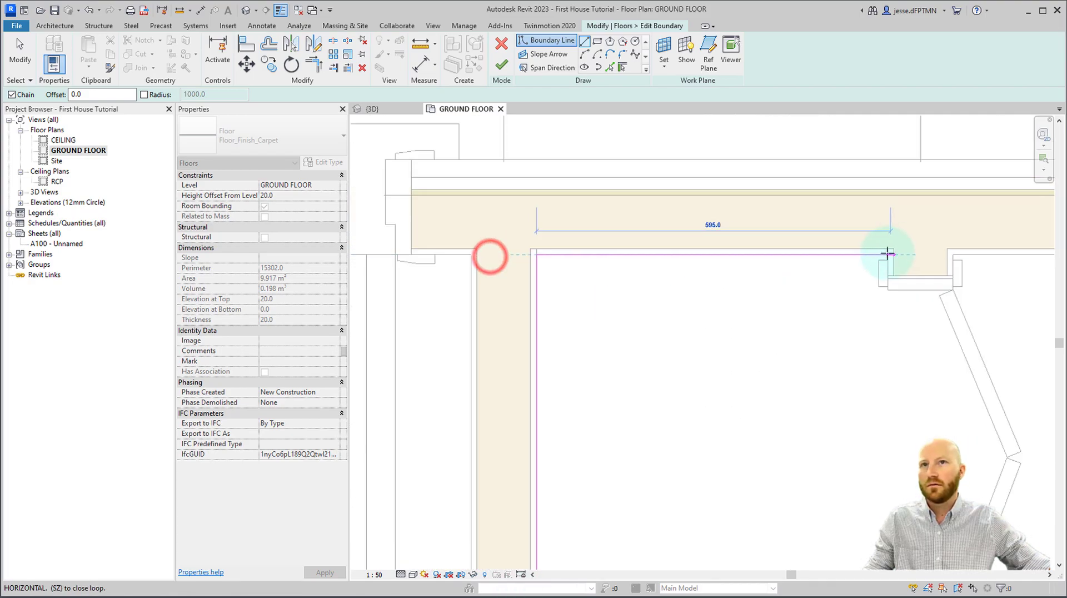
left_click(886, 255)
left_click(887, 290)
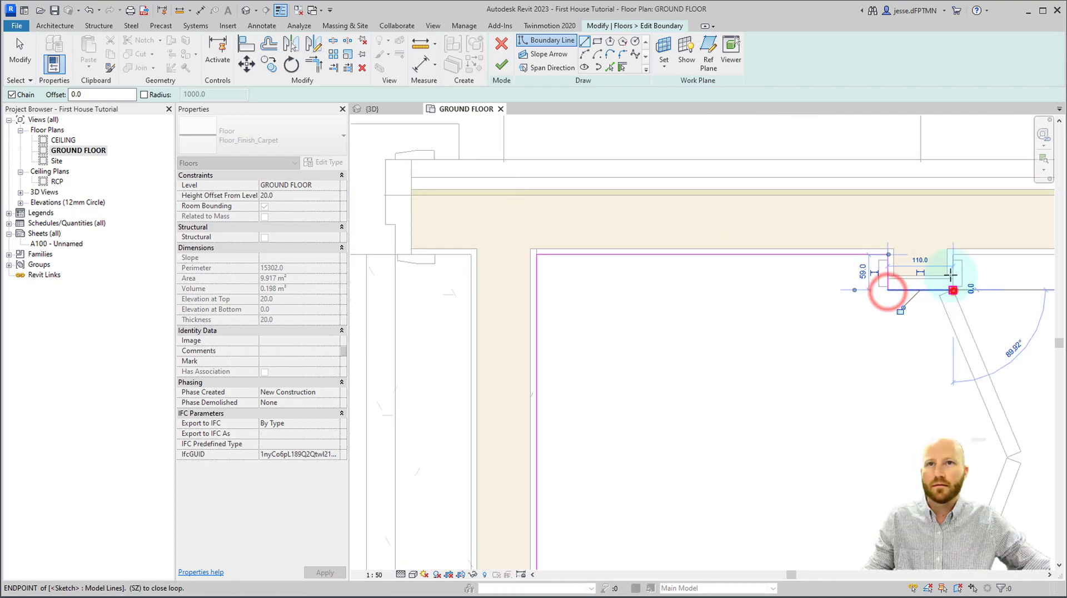
left_click(954, 290)
left_click(953, 254)
Continue the boundary along the inner faces of the two exterior walls to the corner with the ensuite wall.
scroll(970, 264, "down", 2)
middle_click_drag(967, 268, 560, 302)
middle_click_drag(906, 305, 473, 301)
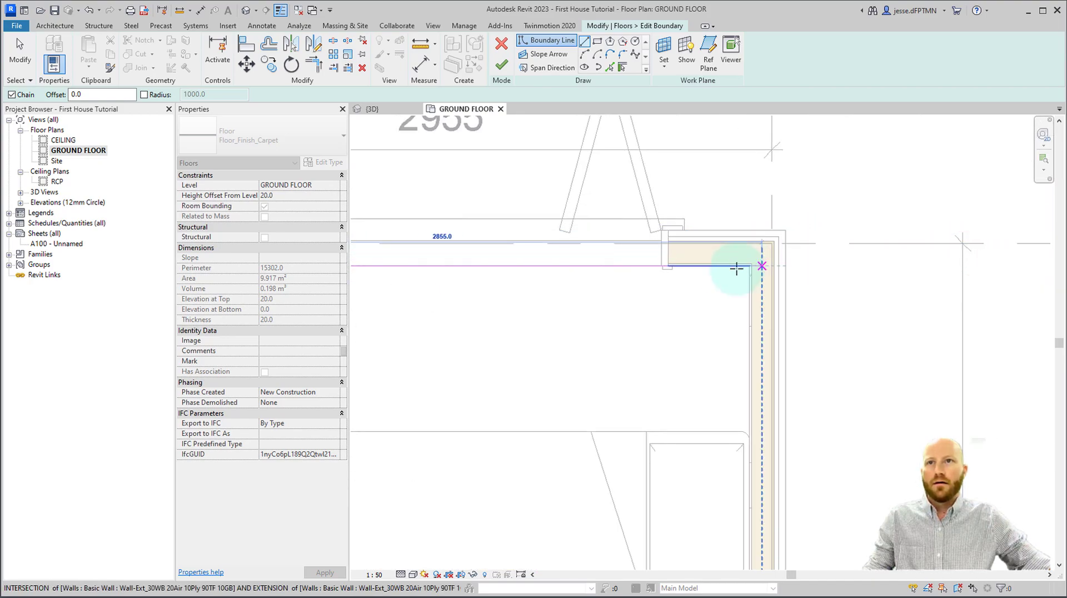
scroll(762, 263, "up", 2)
left_click(764, 261)
scroll(750, 389, "down", 2)
middle_click_drag(756, 517, 744, 145)
scroll(747, 205, "up", 2)
left_click(745, 161)
Draw the boundary along the ensuite wall face to the door frame and into the middle of the door opening.
middle_click_drag(439, 157, 1051, 316)
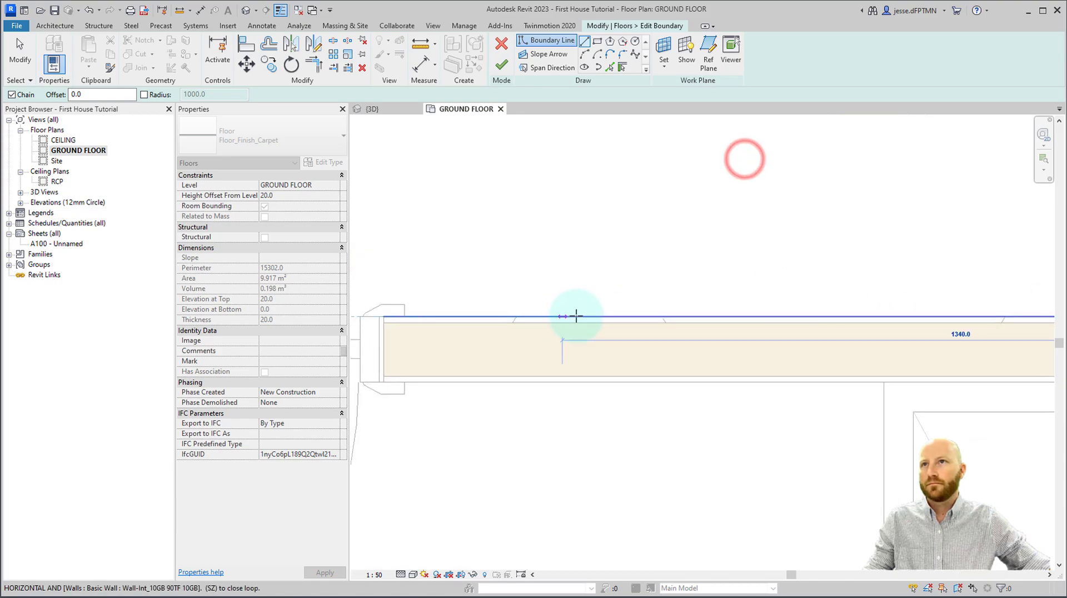
middle_click_drag(576, 315, 945, 284)
left_click(727, 289)
left_click(728, 289)
scroll(726, 328, "up", 3)
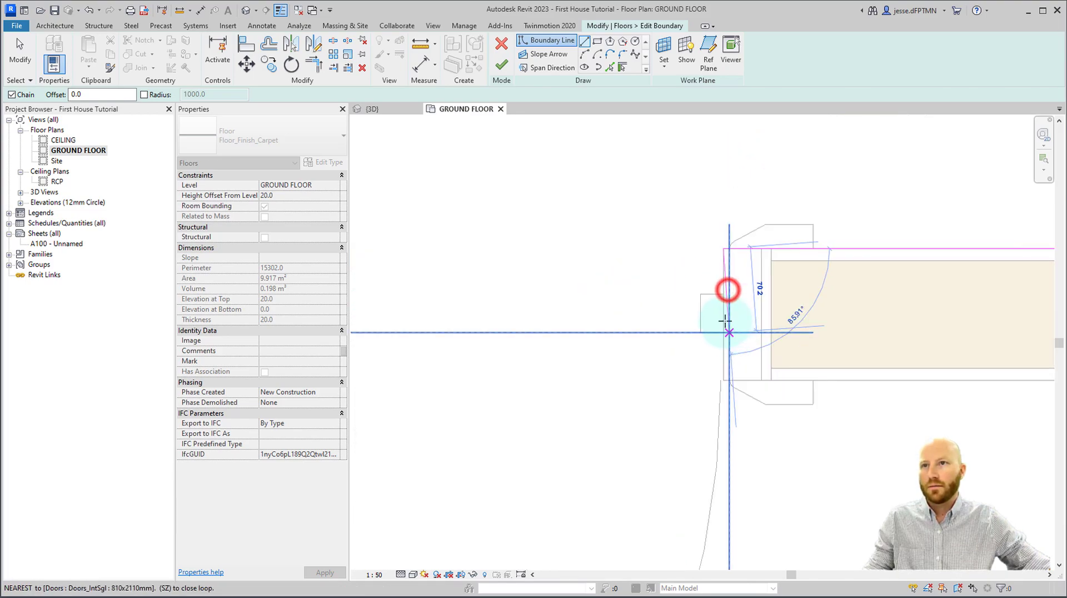
left_click(721, 312)
Draw the boundary about 730 mm across the ensuite door opening, back to the bedroom wall face and into the room corner.
scroll(650, 318, "down", 2)
middle_click_drag(650, 317, 887, 321)
middle_click_drag(536, 320, 830, 311)
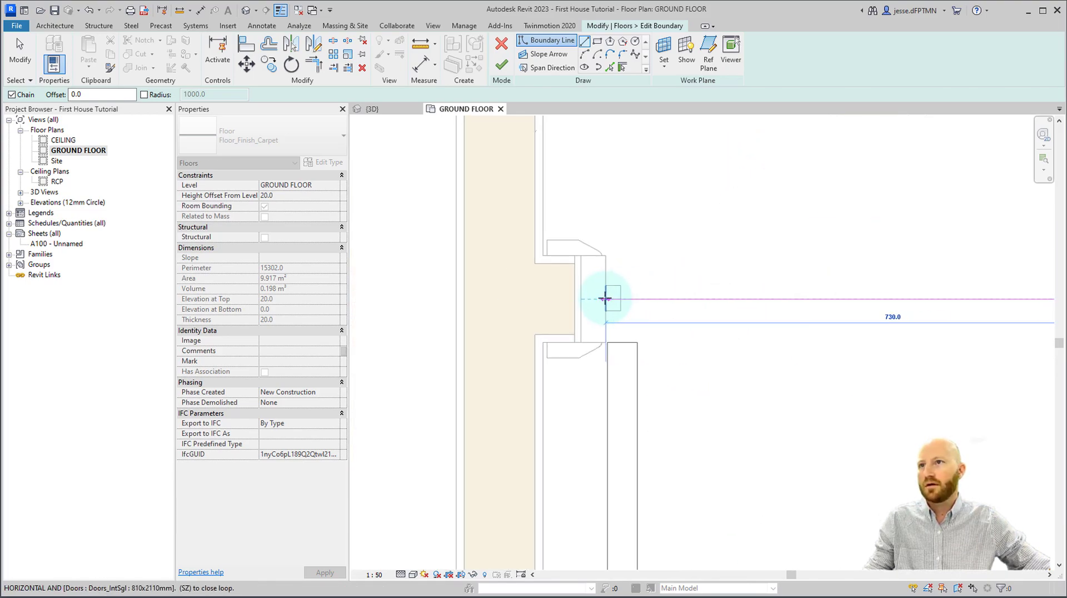
left_click(608, 298)
left_click(606, 256)
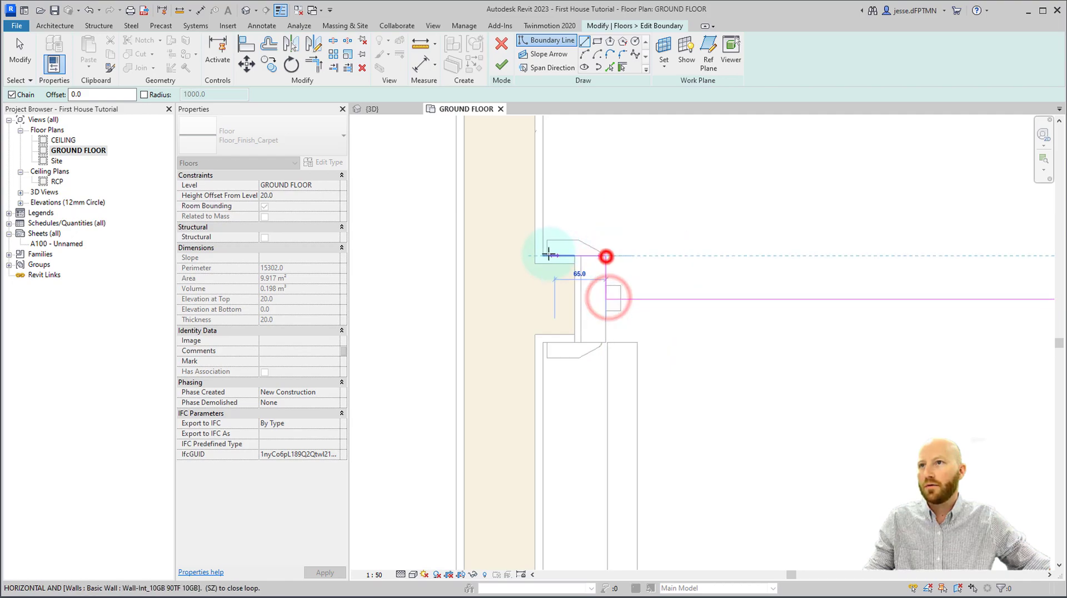
left_click(543, 255)
Draw the last boundary line along the hallway-side wall to the corner beside the hallway door and trim it to the door-opening line.
middle_click_drag(579, 194, 570, 547)
middle_click_drag(490, 261, 543, 301)
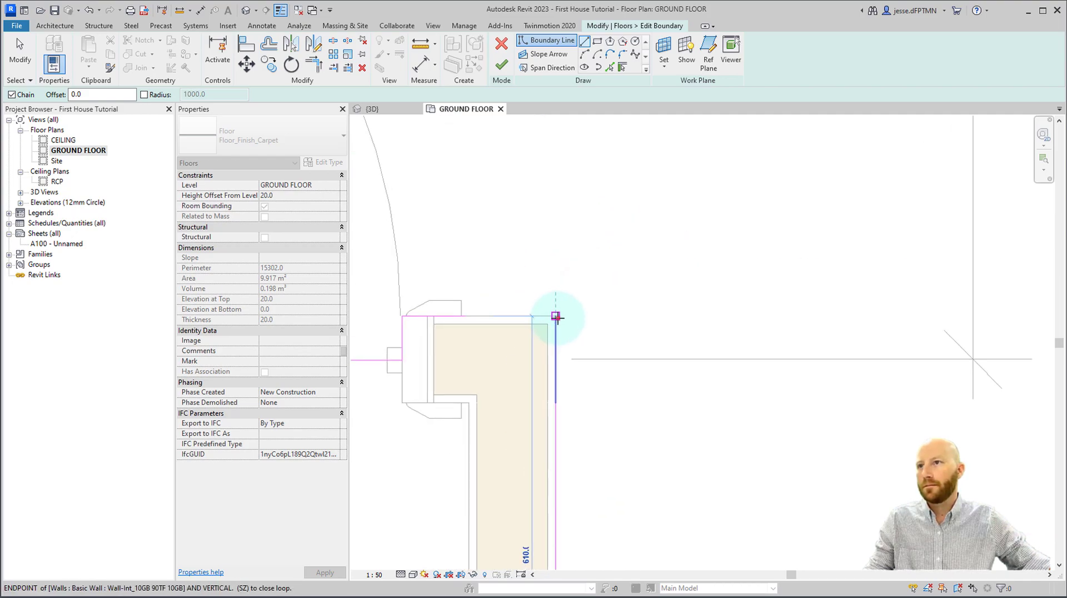
left_click(556, 316)
key("Escape")
key("Escape")
left_click(453, 317)
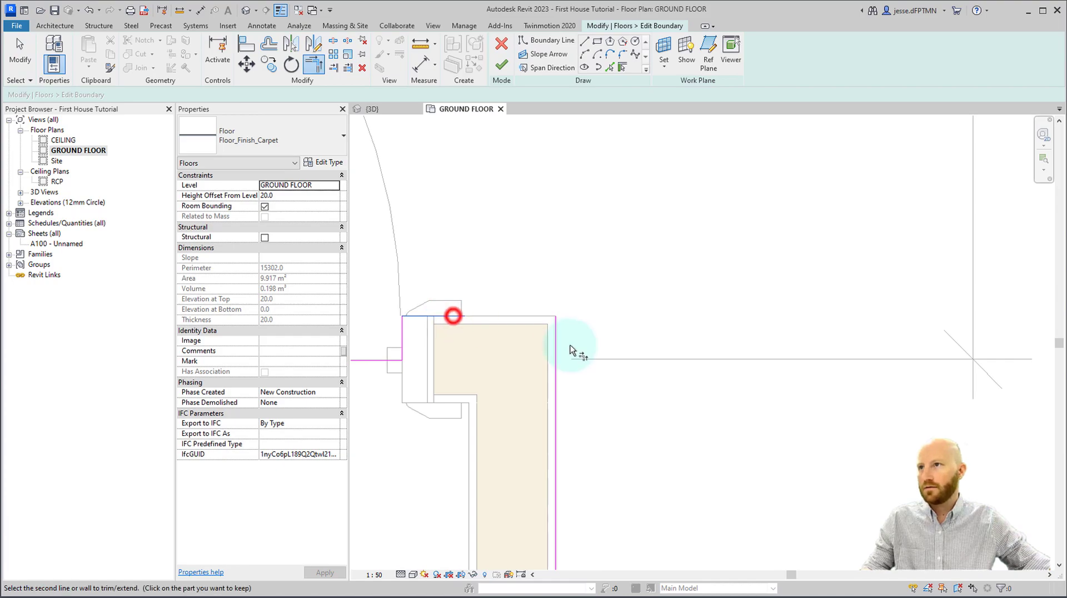
key("Escape")
Finish the second bedroom's carpet floor and deselect it.
scroll(532, 203, "down", 5)
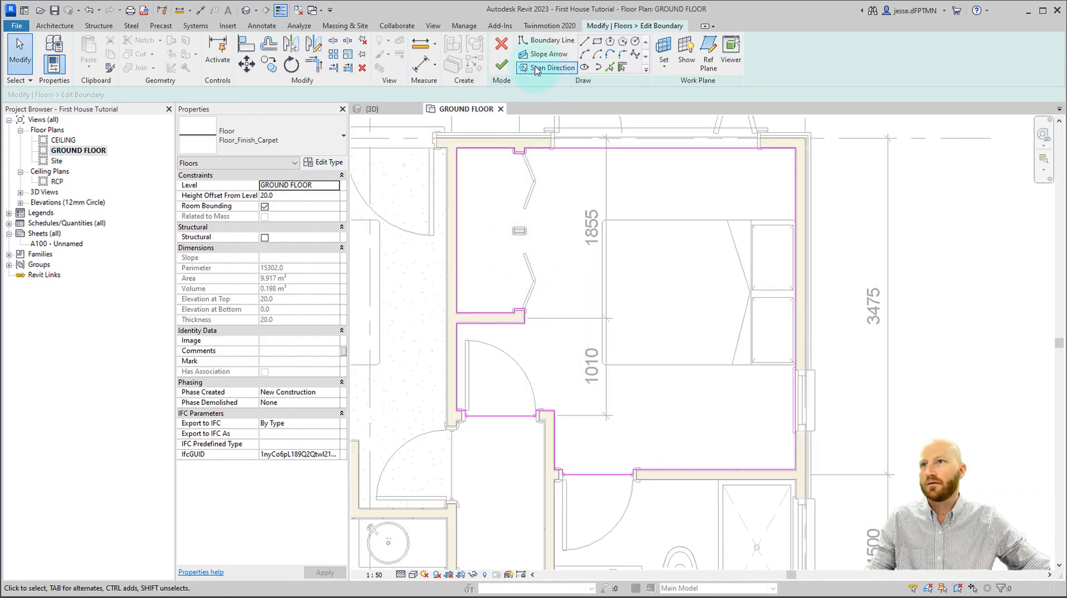
left_click(502, 67)
left_click(952, 332)
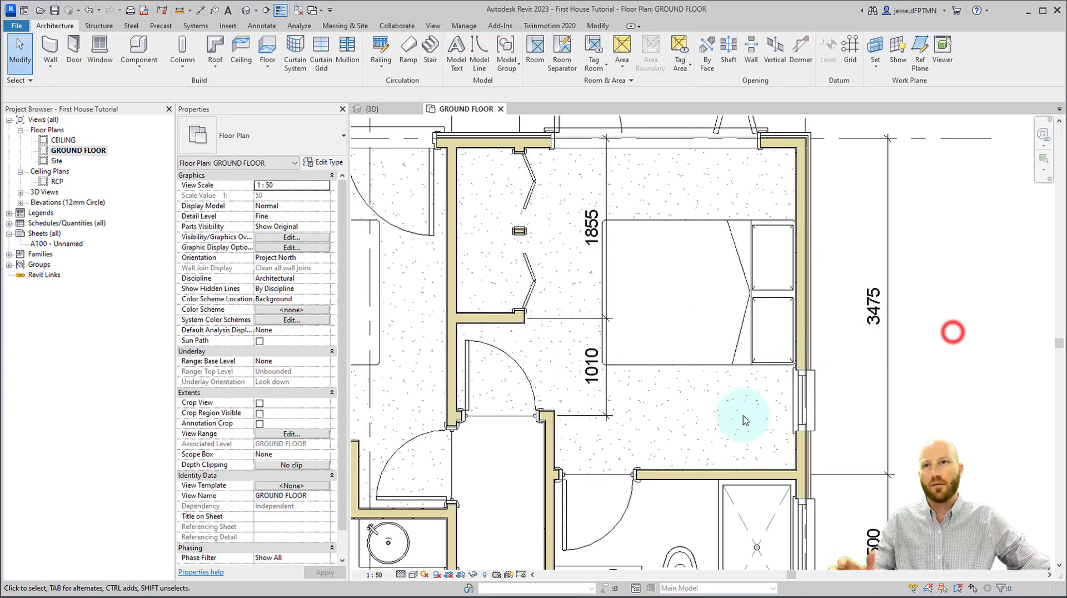
Start a new floor similar to the existing 600 sq tile sample beside the kitchen island.
middle_click_drag(688, 461, 814, 137)
scroll(783, 295, "down", 2)
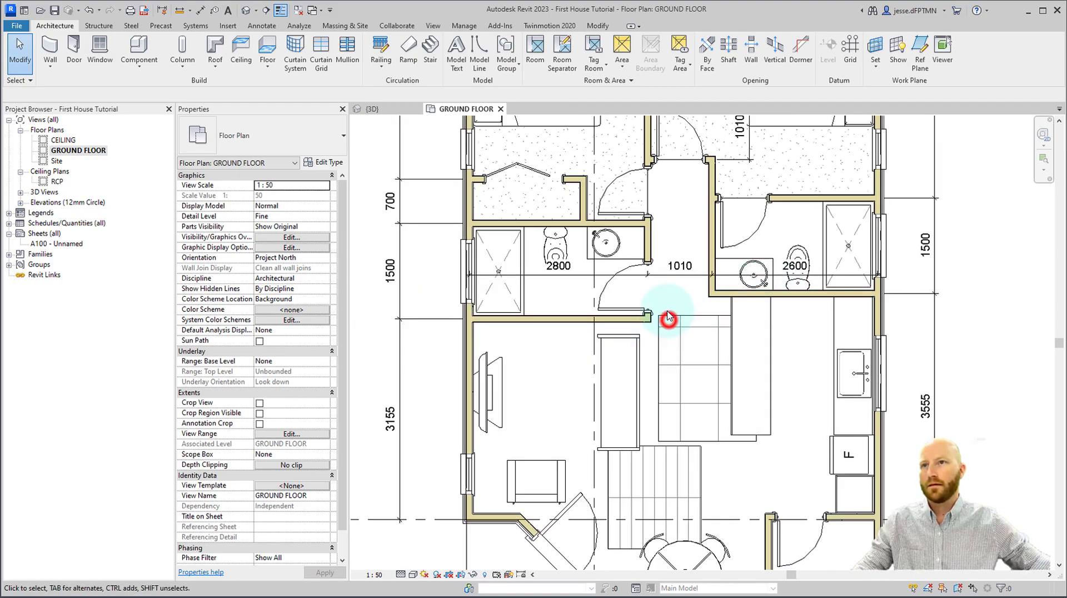
left_click(668, 317)
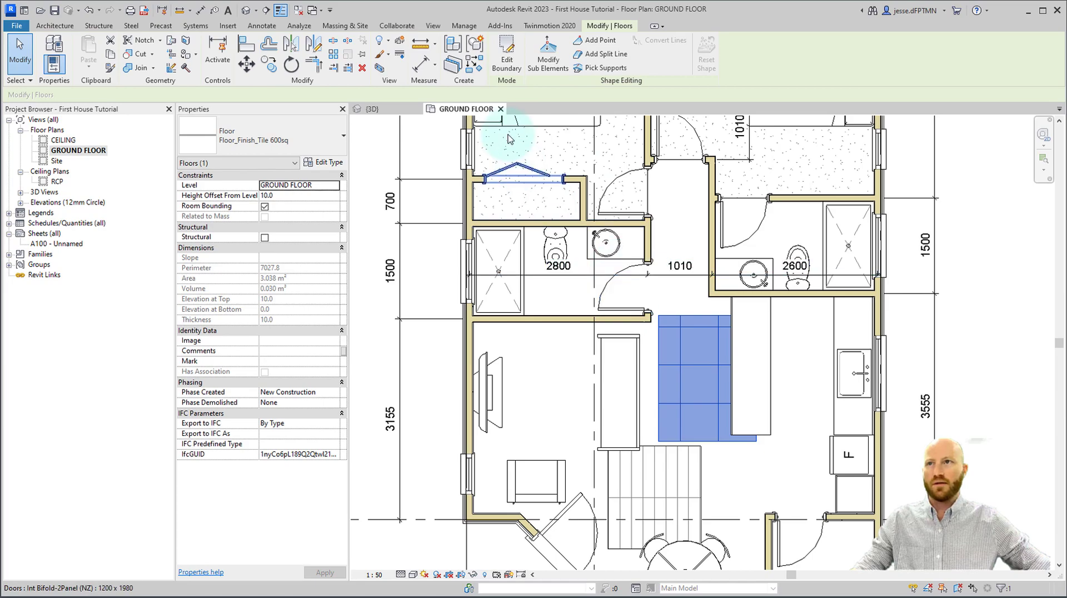
left_click(477, 63)
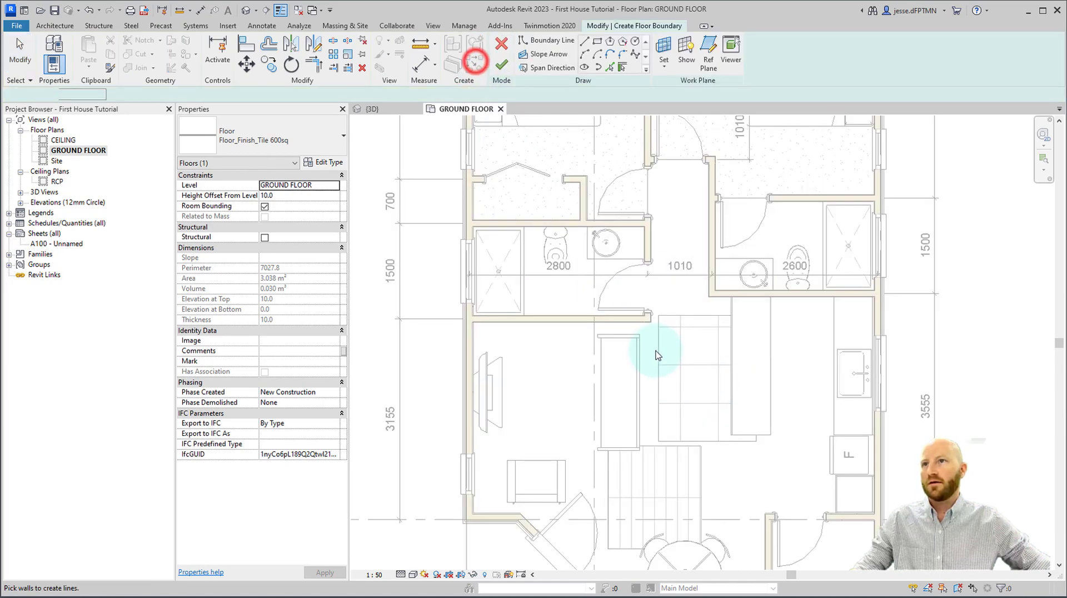
Draw a rectangular floor boundary between opposite inside wall corners of the hallway bathroom.
left_click(610, 68)
scroll(525, 249, "up", 4)
key("Escape")
left_click(598, 44)
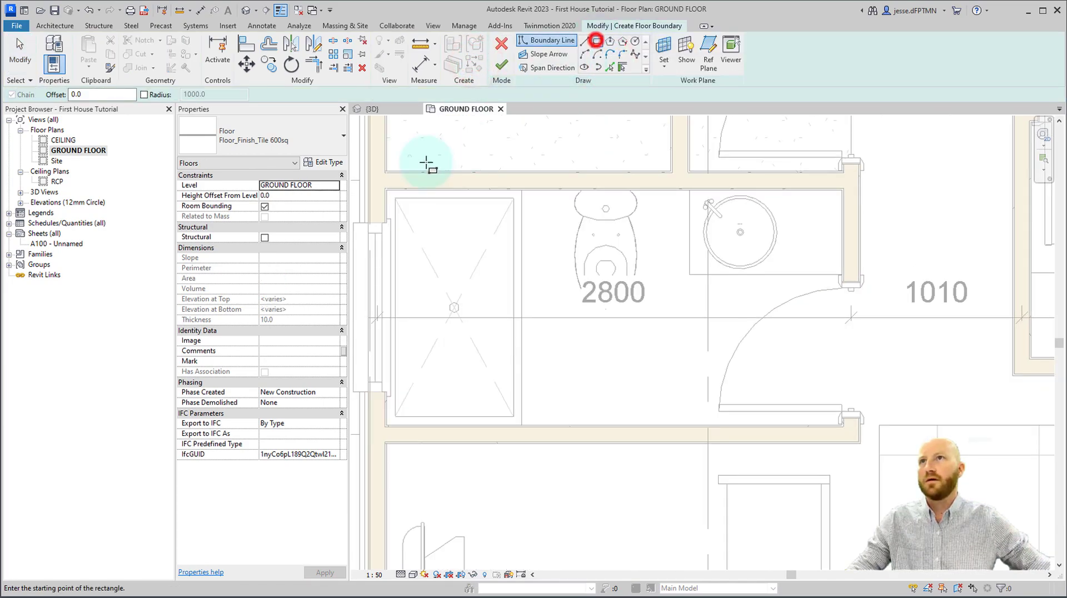
scroll(381, 186, "up", 2)
scroll(710, 305, "down", 3)
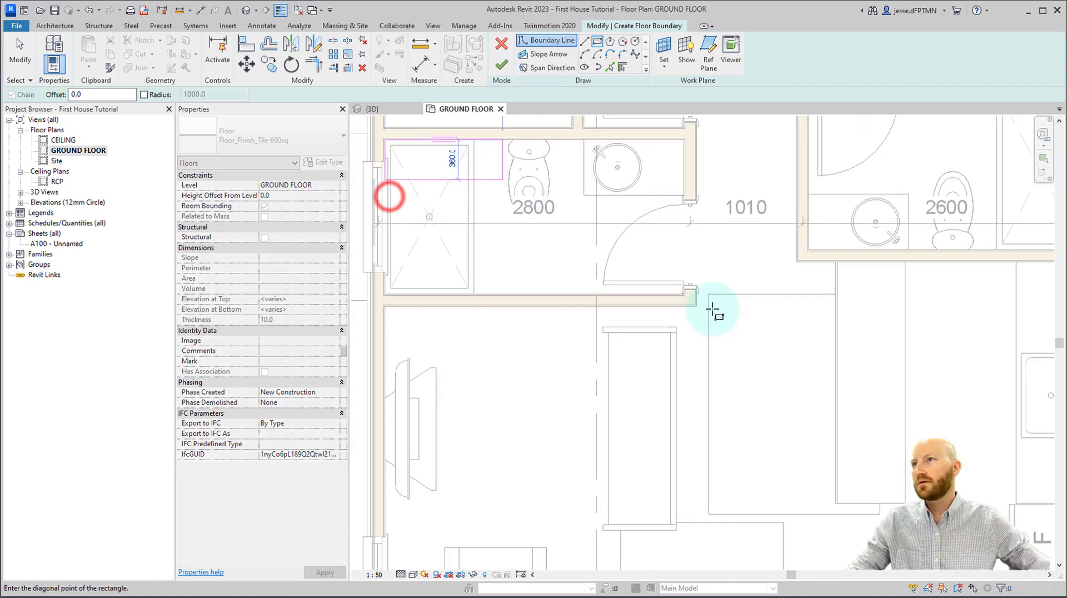
scroll(699, 270, "up", 4)
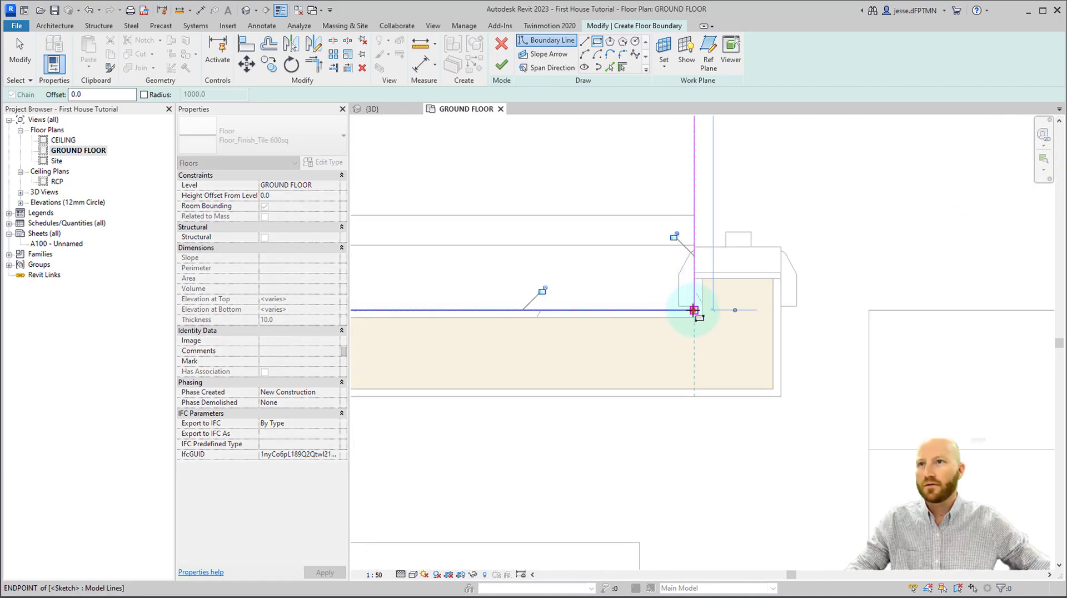
scroll(695, 311, "down", 3)
middle_click_drag(707, 340, 726, 544)
key("Escape")
key("Escape")
Draw boundary lines from the bathroom door frame into the middle of the opening, across it and back to the wall face.
left_click(584, 41)
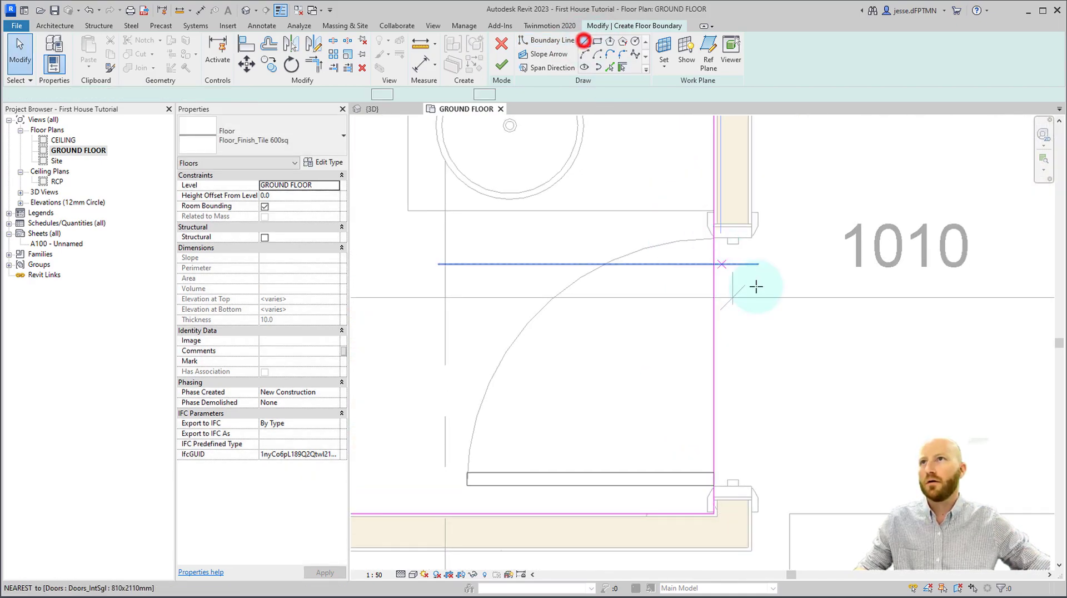
left_click(583, 41)
scroll(715, 259, "up", 2)
scroll(713, 262, "up", 2)
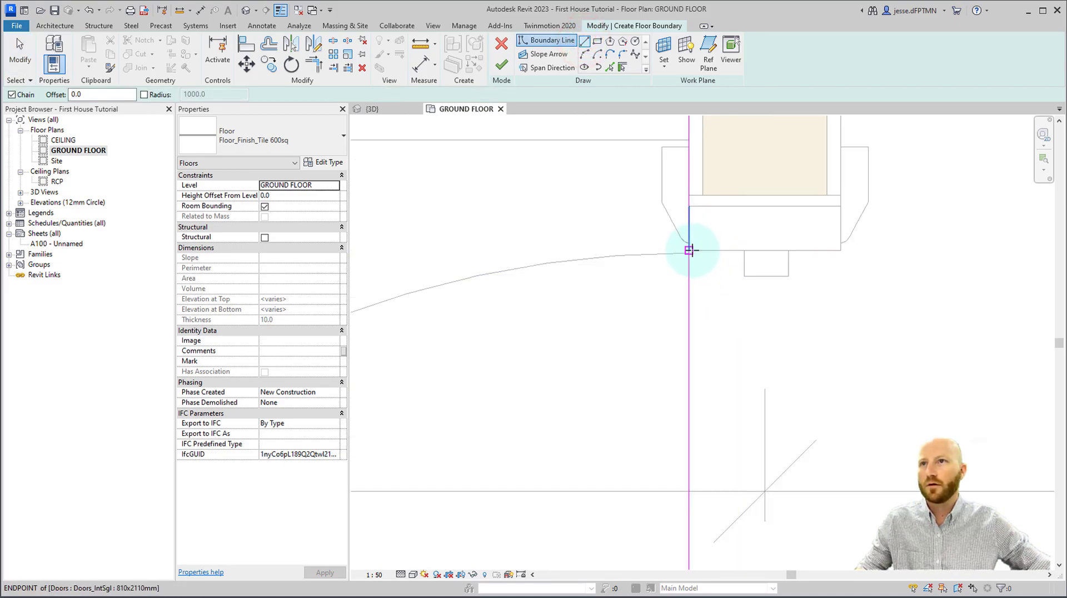
left_click(691, 250)
left_click(767, 250)
scroll(755, 264, "down", 4)
middle_click_drag(759, 311, 746, 131)
middle_click_drag(739, 350, 730, 290)
scroll(731, 300, "up", 1)
left_click(738, 434)
left_click(701, 433)
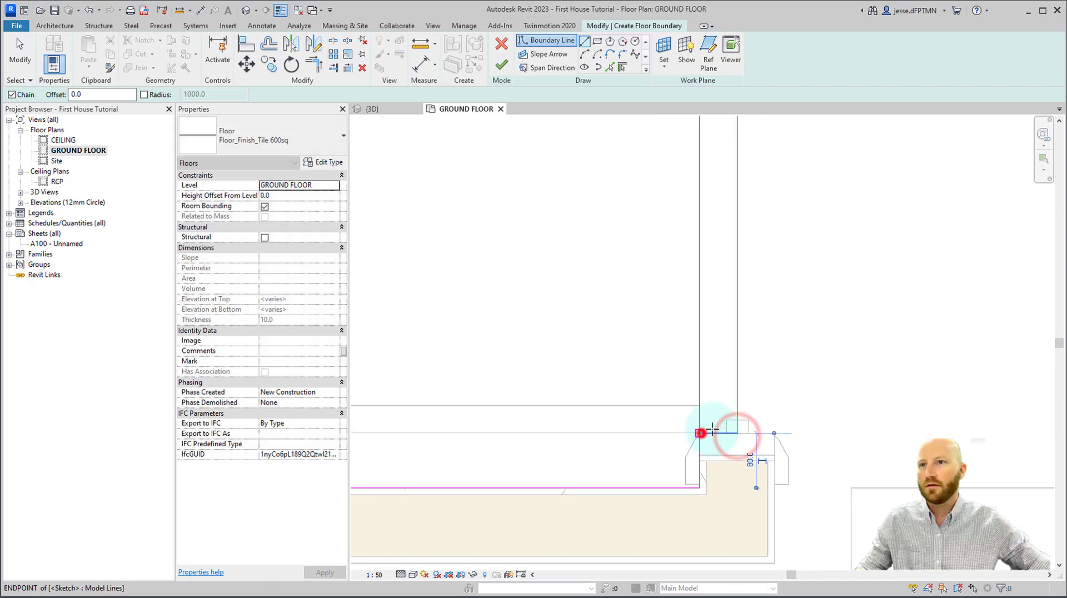
key("Escape")
Split the wall-face boundary line at the bathroom door and trim it to the door-opening lines.
left_click(700, 317)
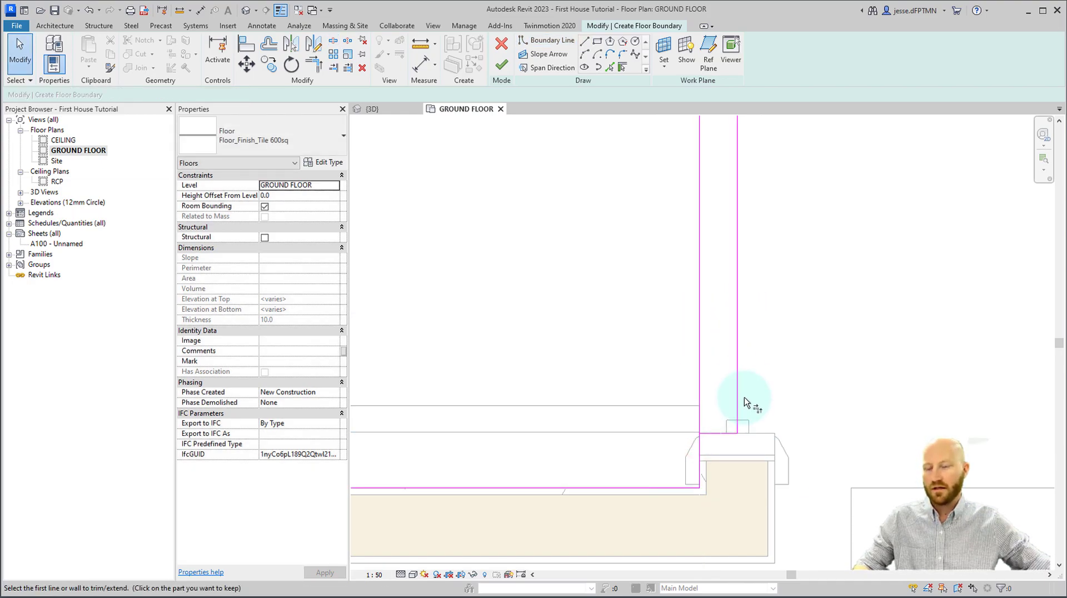
key("t")
key("r")
left_click(703, 448)
middle_click_drag(707, 142, 672, 396)
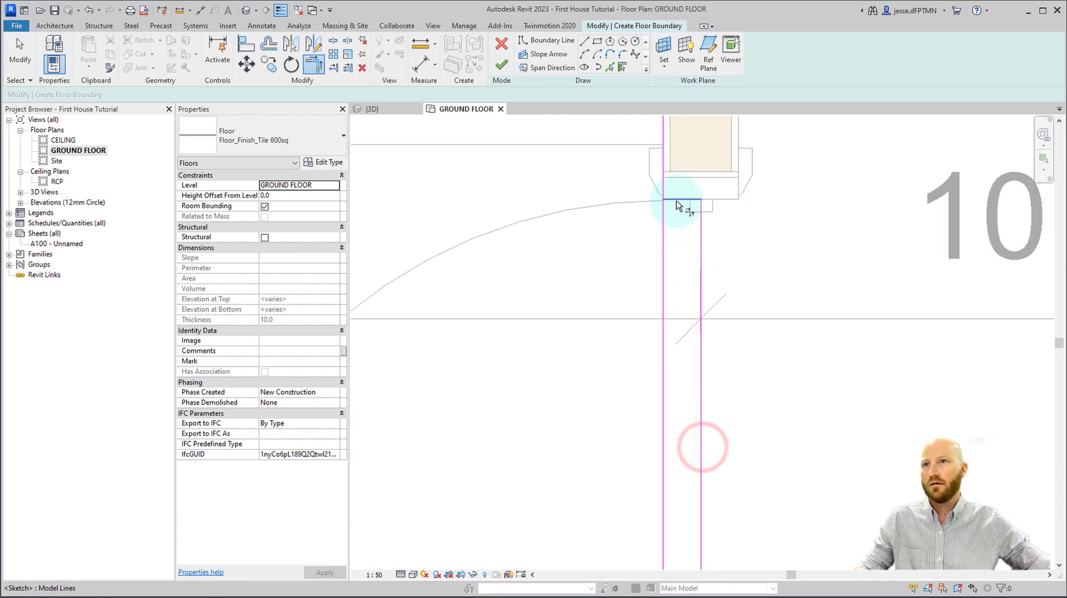
left_click(662, 182)
Finish the hallway bathroom's tile floor, set its height offset from level to 10, and deselect it.
scroll(674, 200, "down", 4)
middle_click_drag(679, 201, 863, 314)
key("Escape")
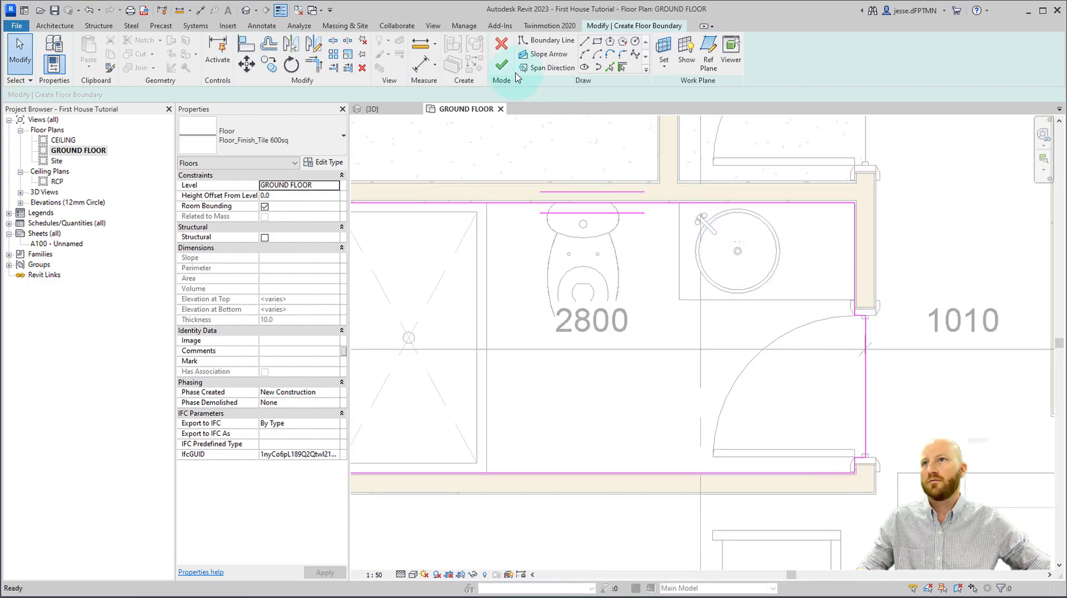
left_click(500, 65)
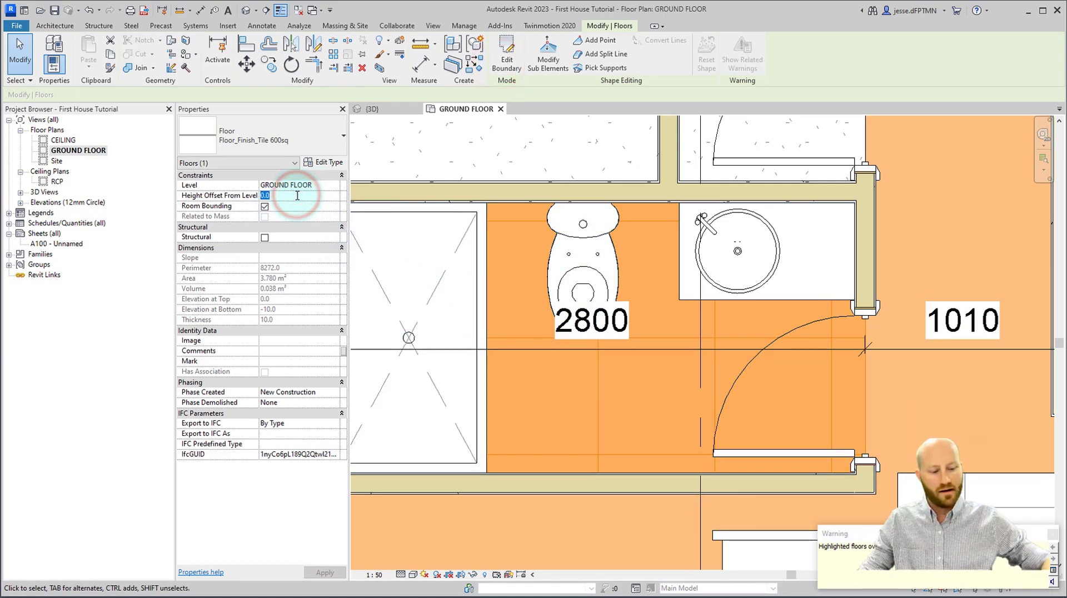
scroll(873, 408, "down", 2)
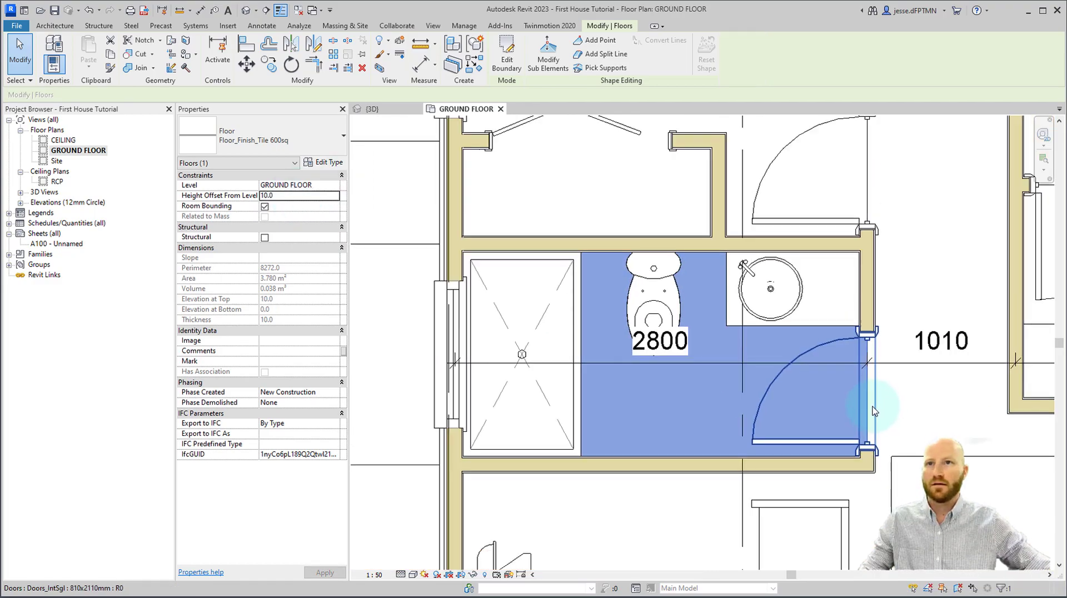
key("Escape")
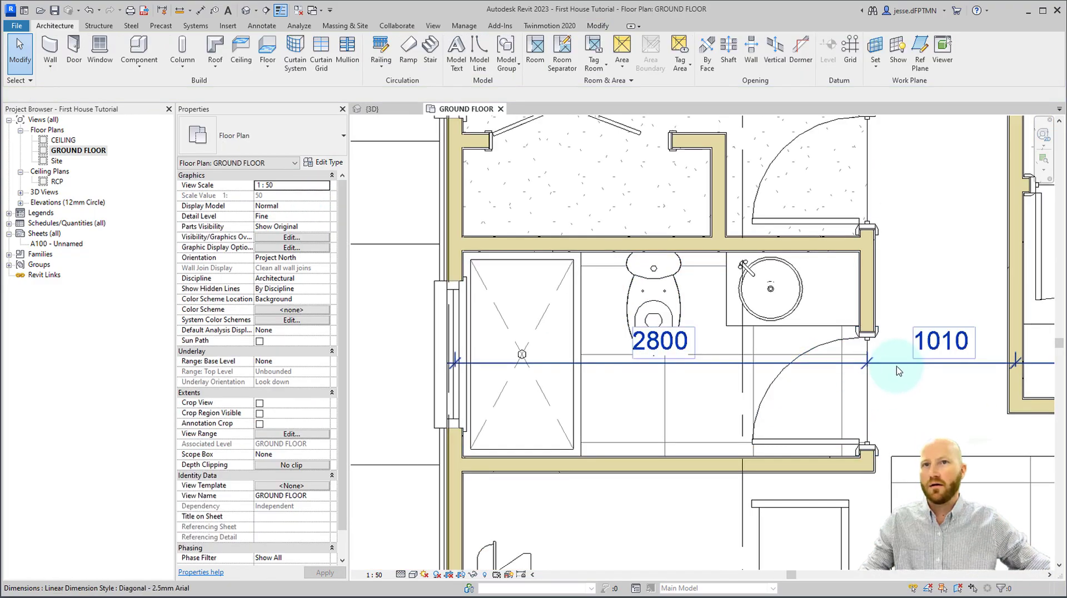
Delete the 2800/1010 dimension string running across the bathrooms and hallway.
left_click(897, 364)
key("Delete")
scroll(881, 367, "up", 2)
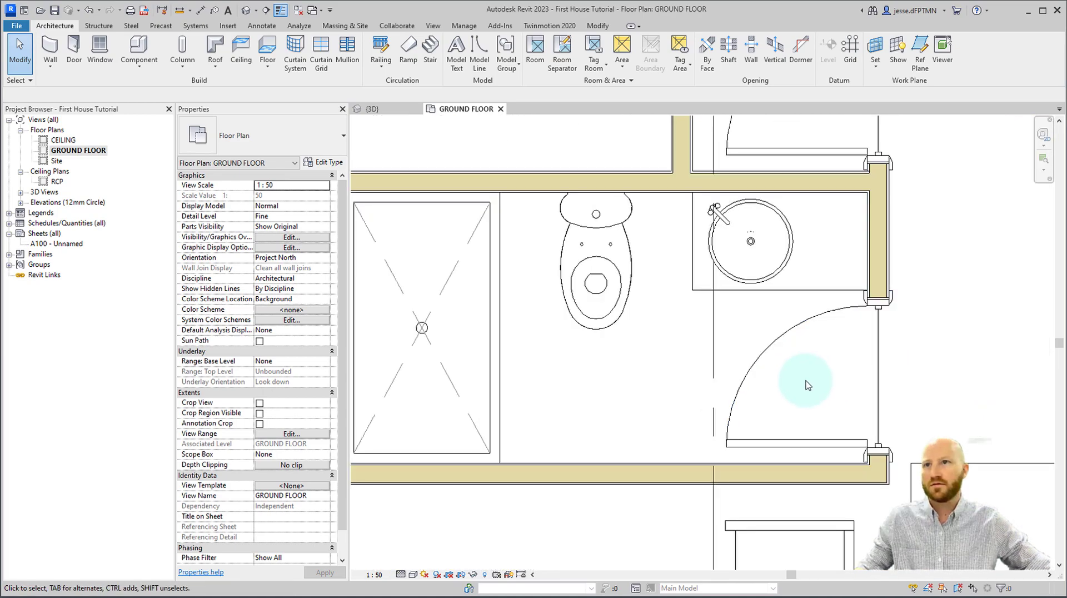
Align the bathroom's tile joints with the shower tray's centreline in one direction and the toilet's centreline in the other.
middle_click_drag(789, 351, 824, 354)
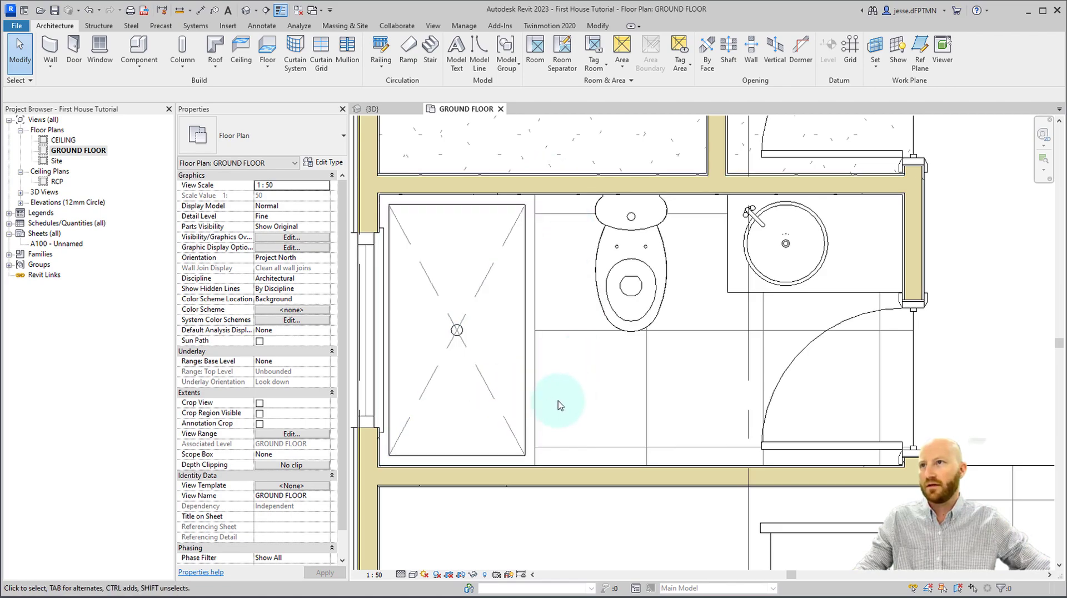
middle_click_drag(571, 392, 576, 395)
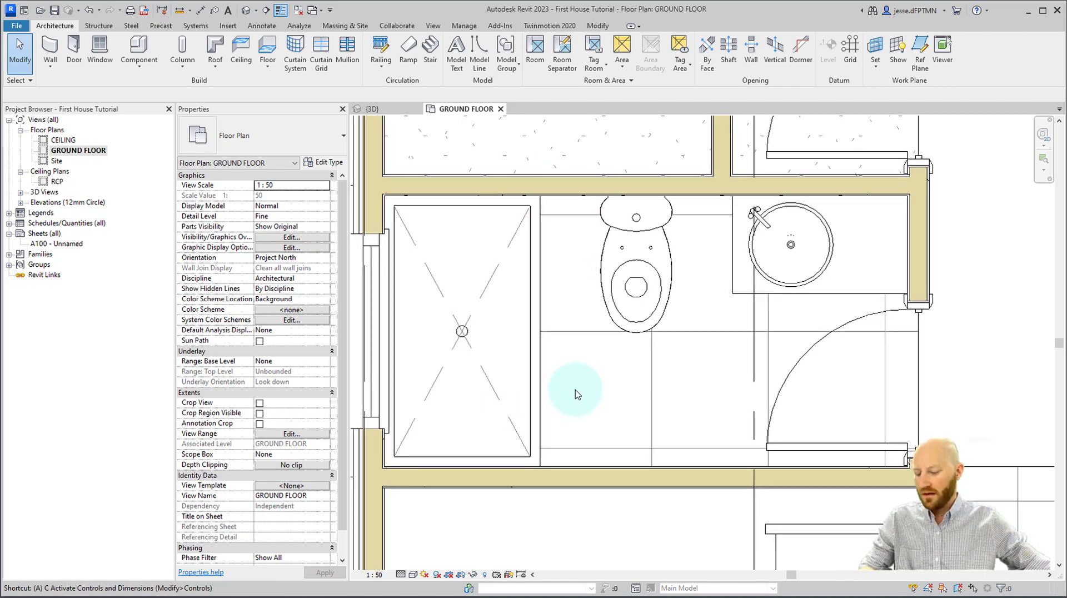
key("l")
left_click(484, 331)
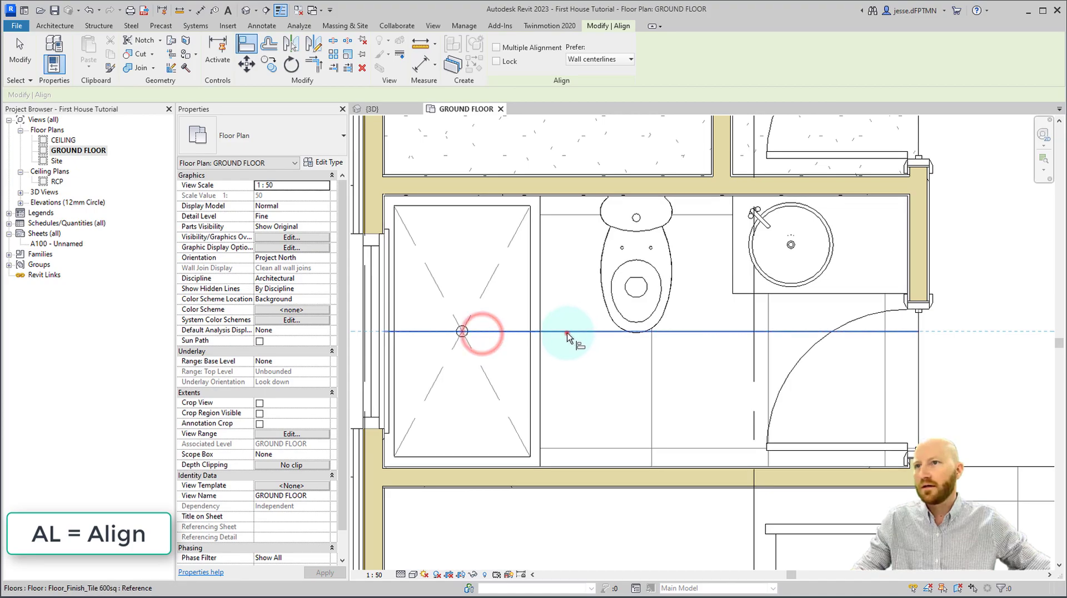
left_click(567, 332)
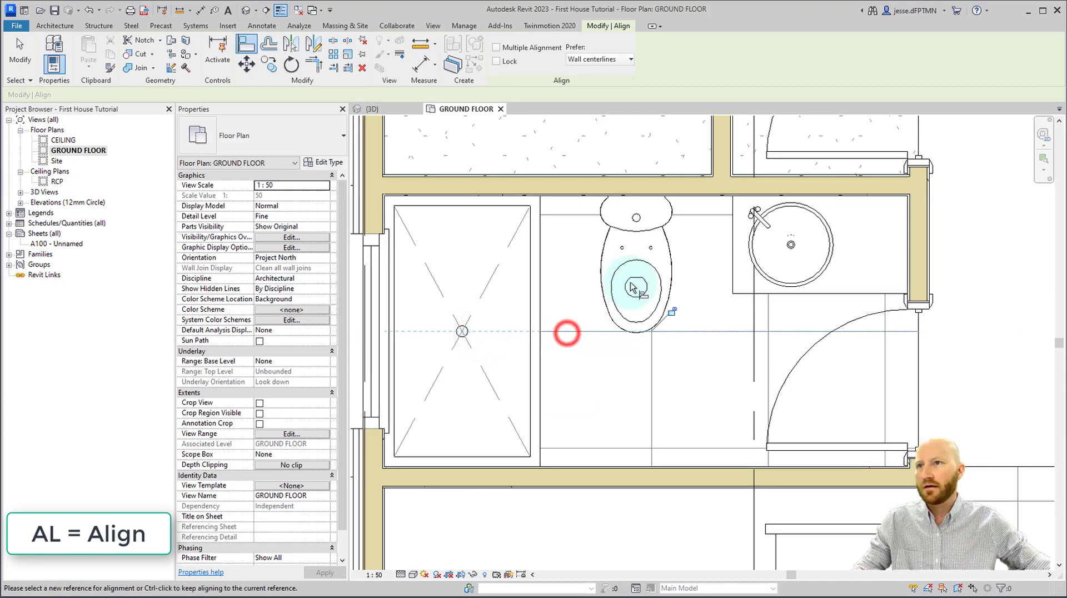
left_click(649, 376)
key("Escape")
key("Escape")
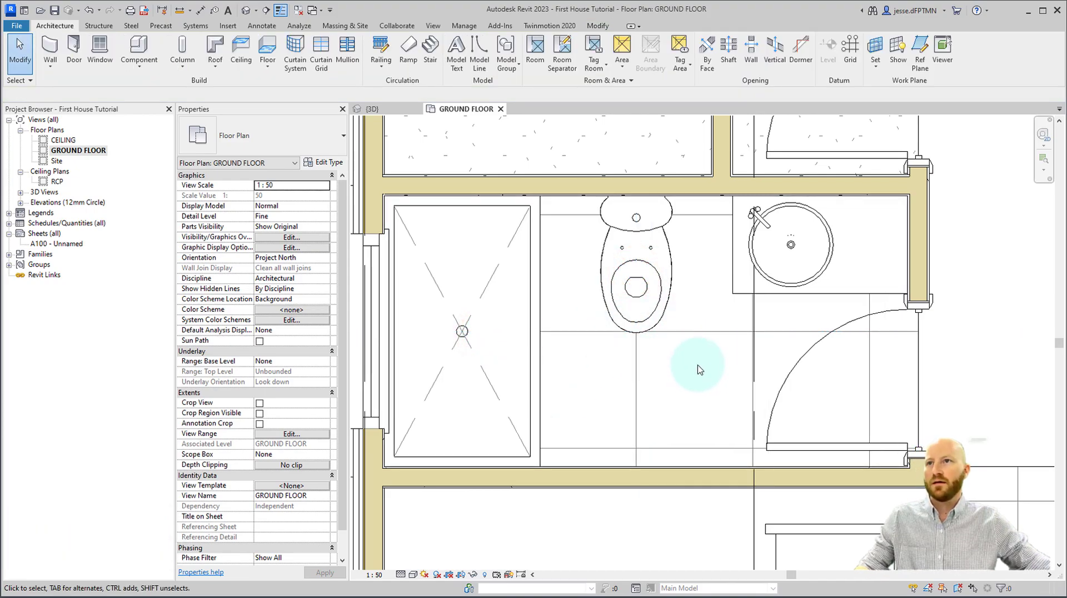
Open the tile sample floor's boundary for editing and delete its rectangular sketch.
scroll(667, 356, "down", 1)
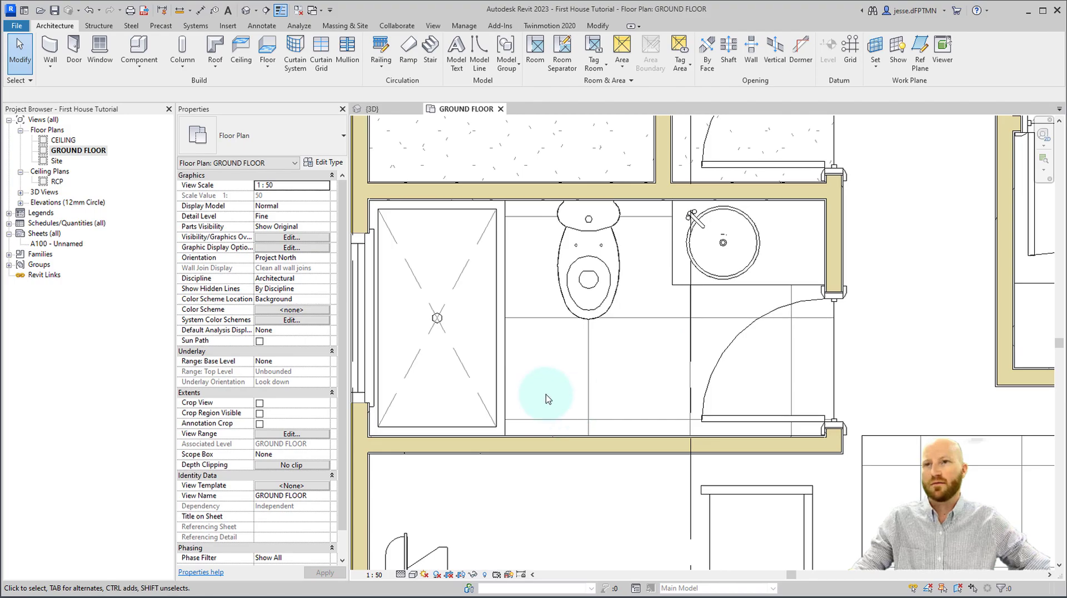
scroll(801, 372, "down", 1)
middle_click_drag(801, 373, 706, 340)
left_click(815, 392)
mouse_move(836, 353)
middle_mouse_down()
mouse_move(768, 371)
mouse_move(683, 248)
middle_mouse_up()
left_click(509, 61)
scroll(767, 340, "down", 2)
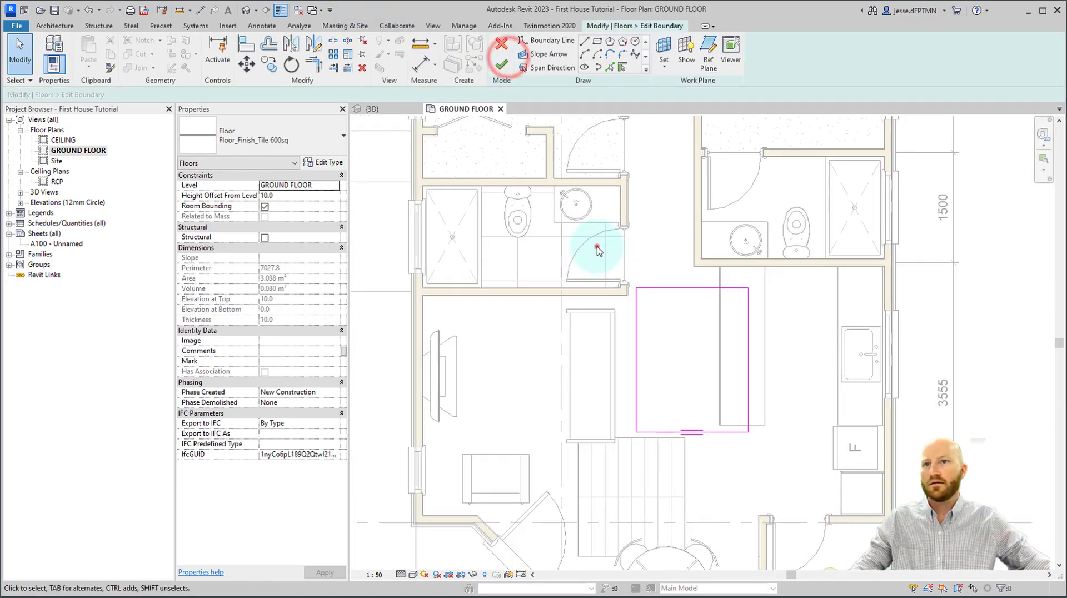
left_click_drag(598, 246, 804, 497)
left_click(646, 271)
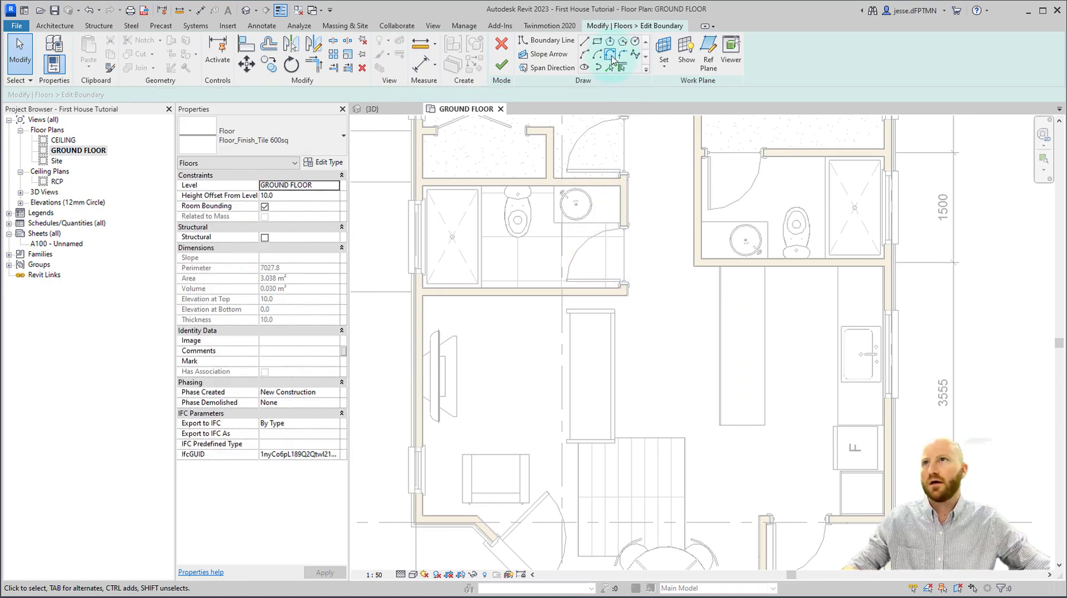
Draw a rectangular boundary between opposite inside corners of the ensuite, from the shower corner to the corner beside the door.
scroll(856, 236, "up", 5)
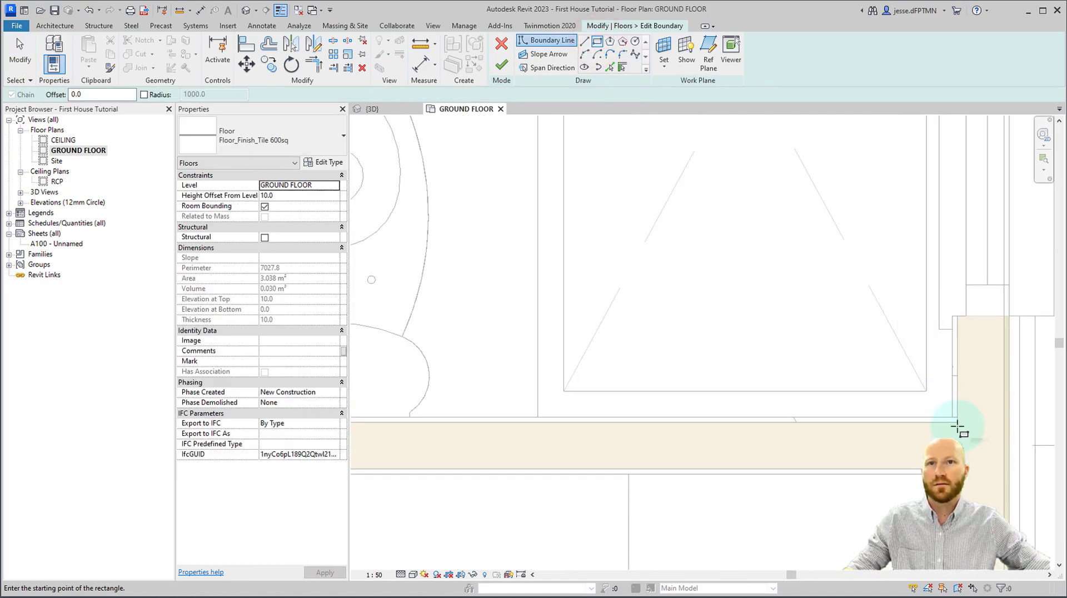
left_click(949, 416)
scroll(819, 431, "down", 3)
scroll(410, 191, "up", 4)
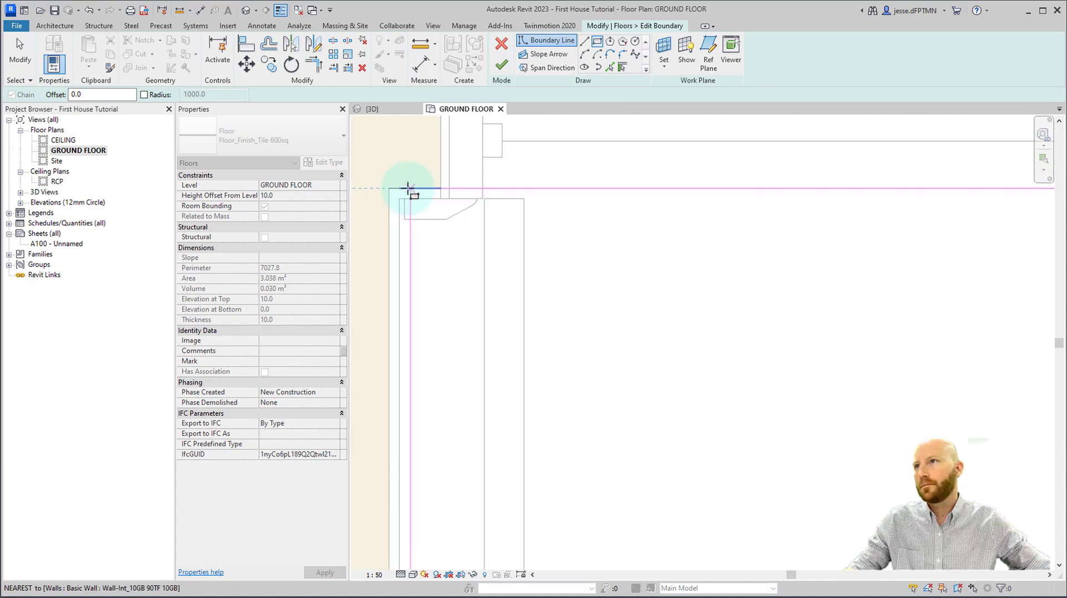
left_click(400, 199)
scroll(478, 289, "down", 2)
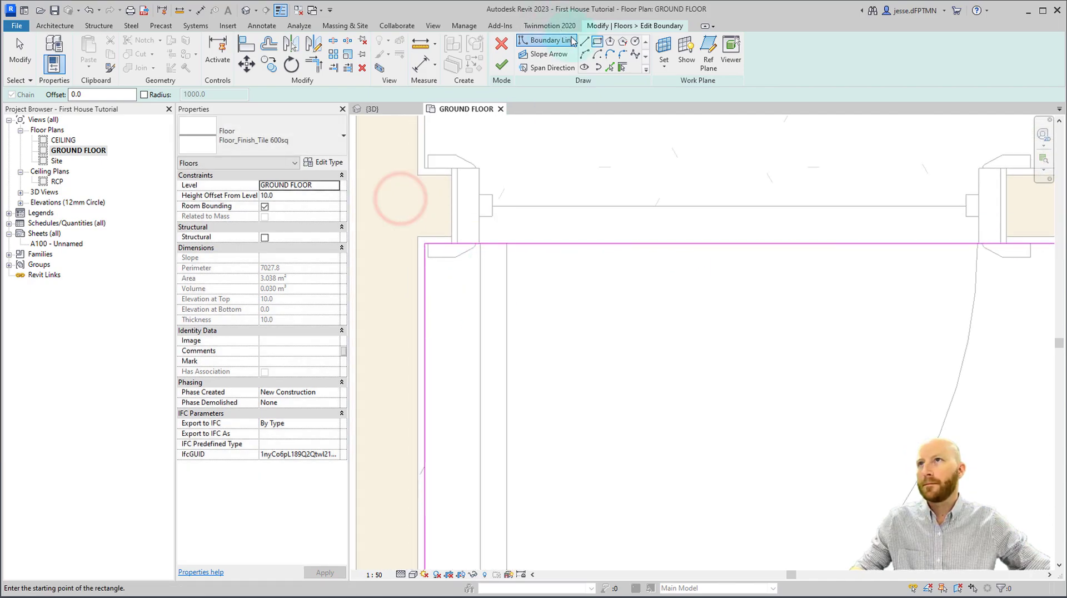
Draw boundary lines about 55 mm into the ensuite door opening, across it between the frames and back to the wall face.
scroll(477, 239, "up", 4)
left_click(481, 242)
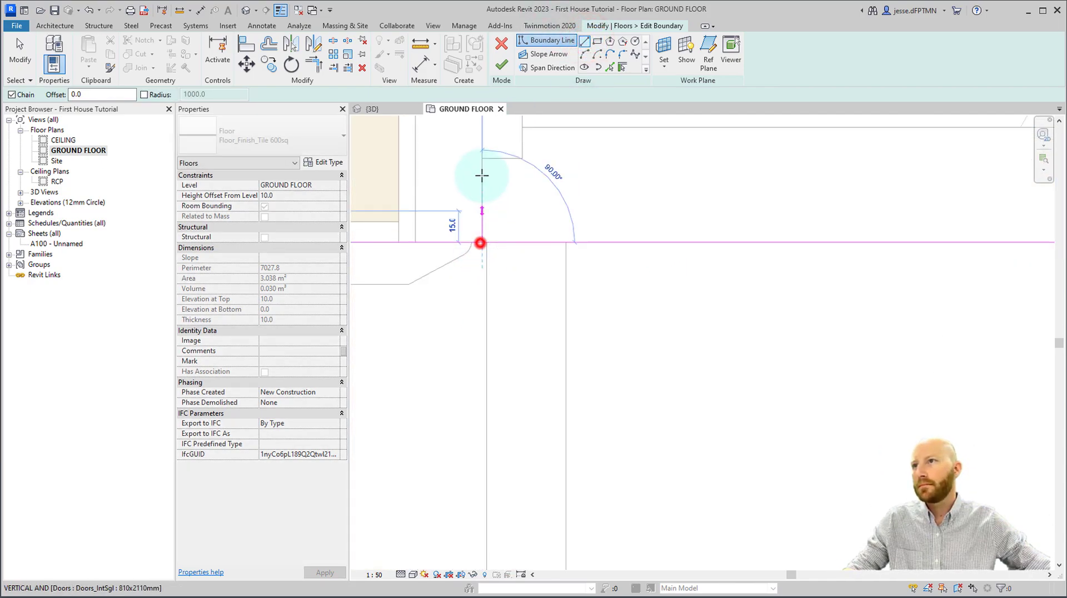
middle_click_drag(500, 172, 488, 385)
left_click(465, 252)
scroll(689, 356, "down", 3)
middle_click_drag(707, 303, 426, 259)
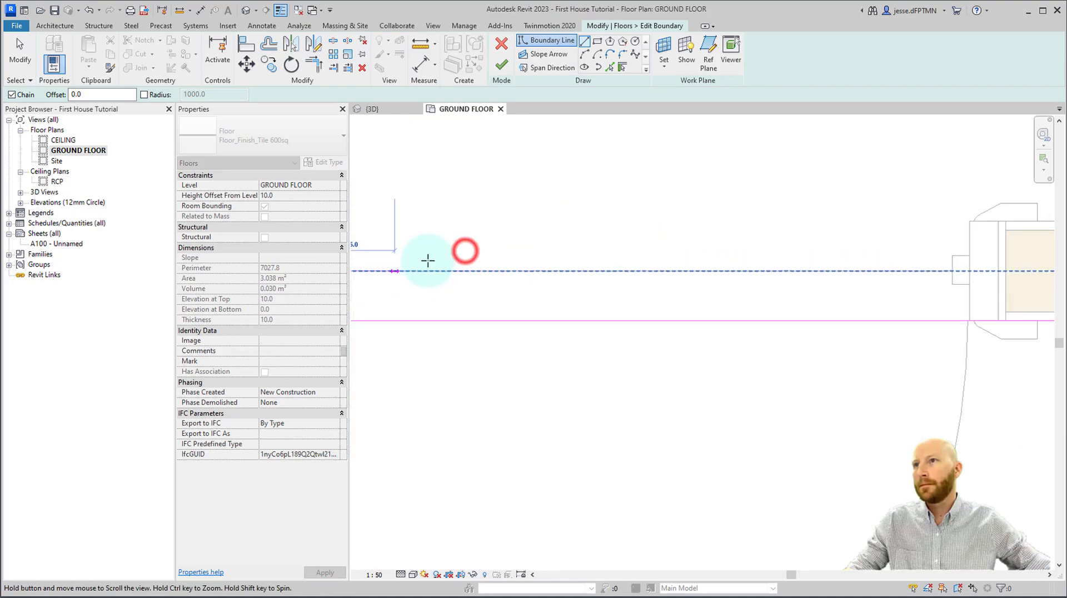
left_click(969, 268)
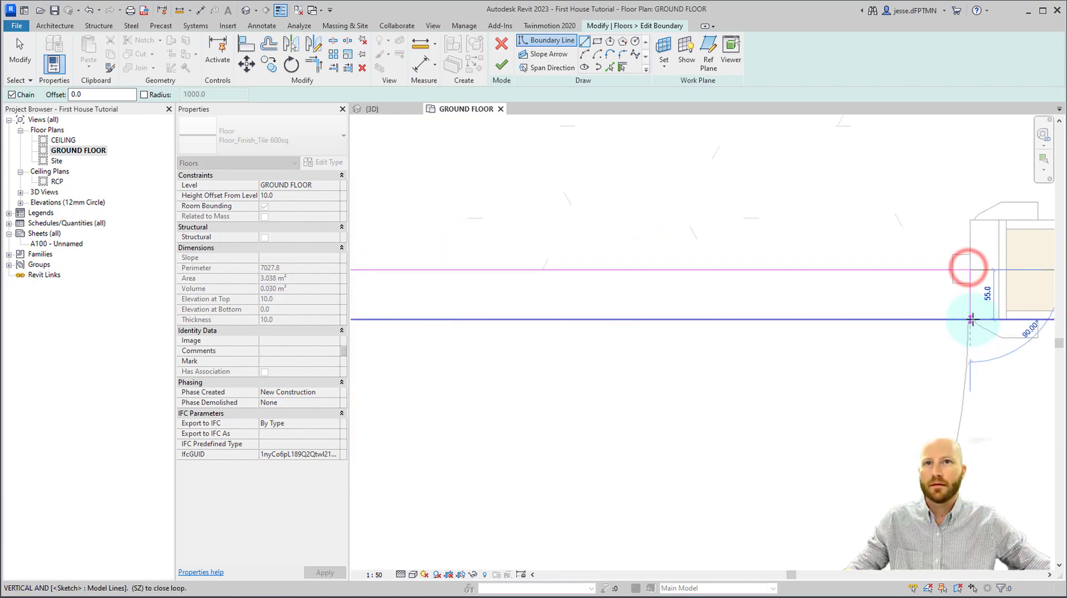
left_click(970, 318)
key("Escape")
key("Escape")
Split the ensuite's wall-face boundary line at the door and trim both parts to the door-opening lines.
scroll(852, 295, "down", 3)
key("s")
key("l")
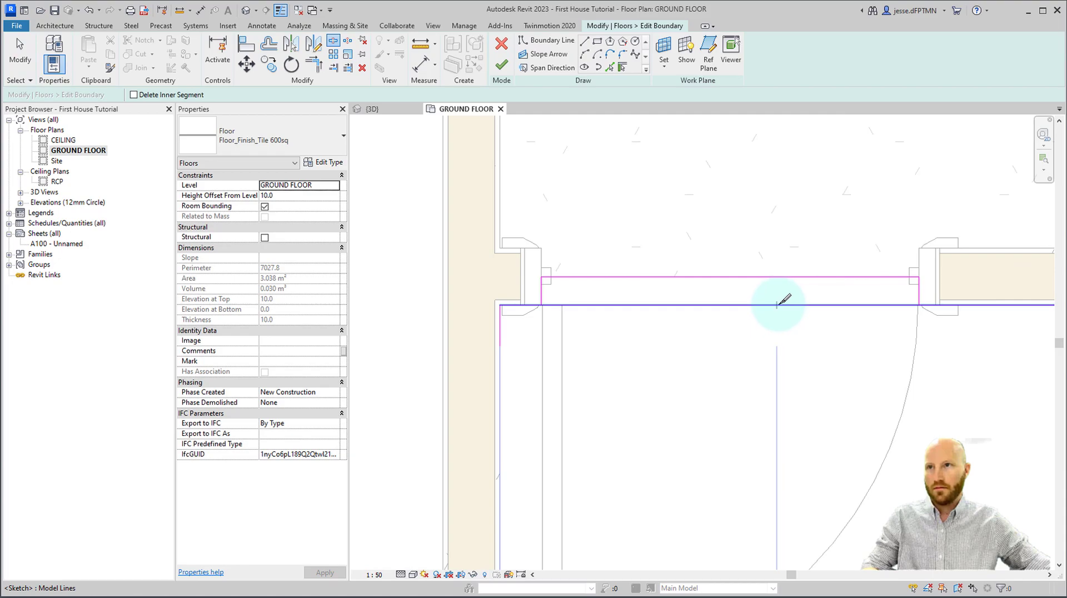
key("t")
key("r")
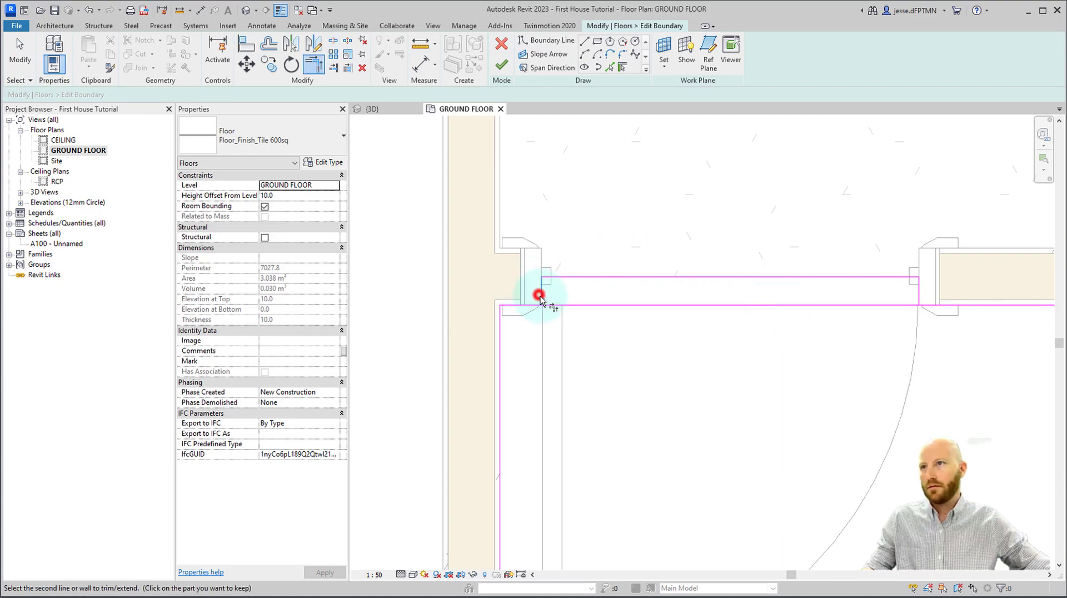
left_click(540, 295)
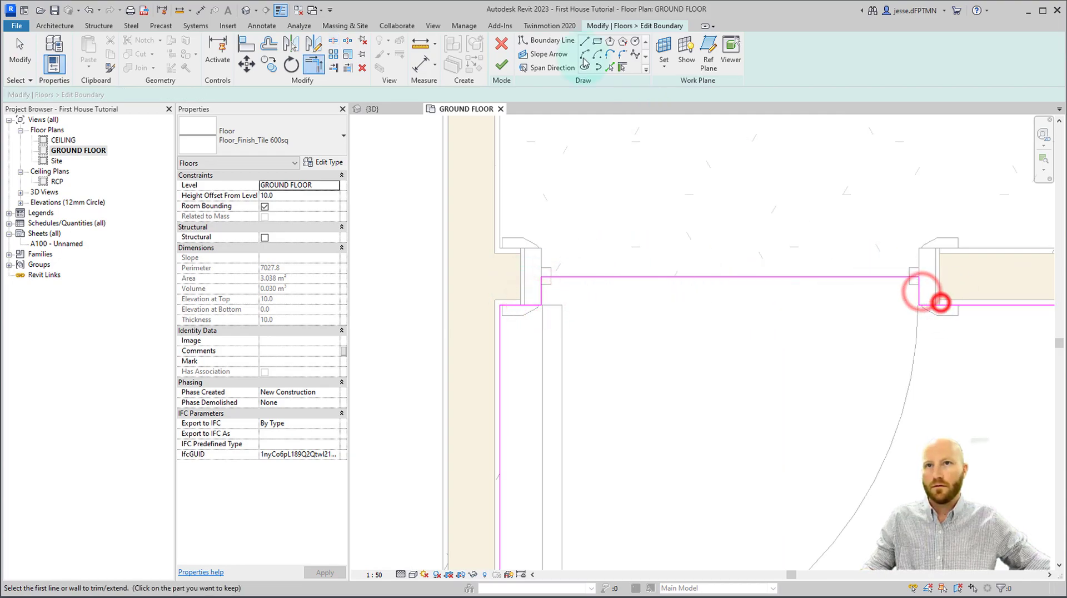
Finish the boundary edit of the ensuite's tile floor and deselect it.
left_click(502, 66)
scroll(655, 179, "down", 5)
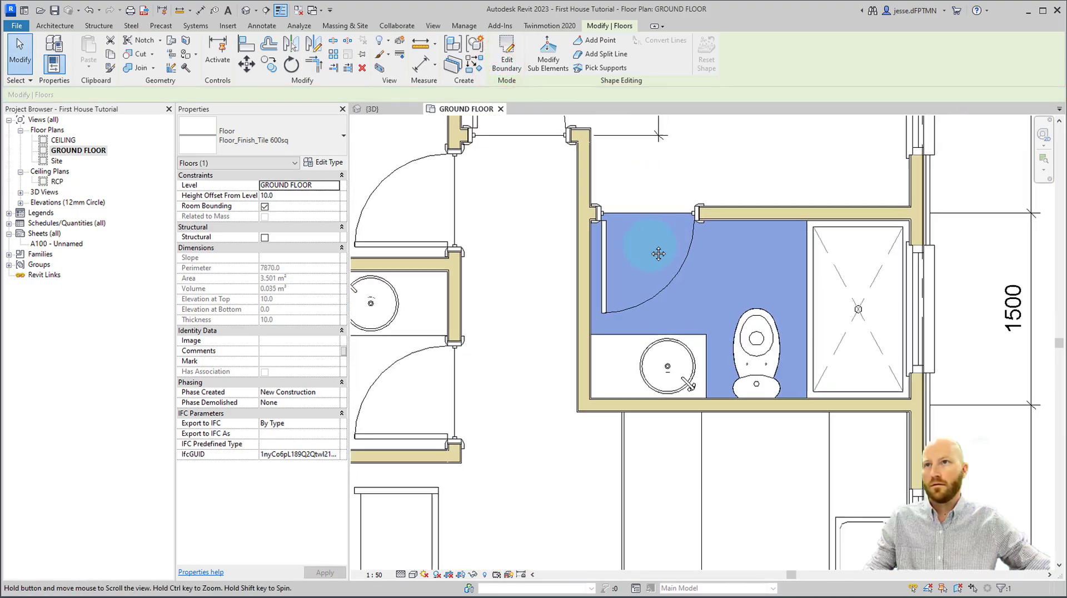
key("Escape")
Align the ensuite's tile joints with the shower tray's centre in one direction and the toilet's centre in the other.
key("l")
scroll(889, 311, "up", 3)
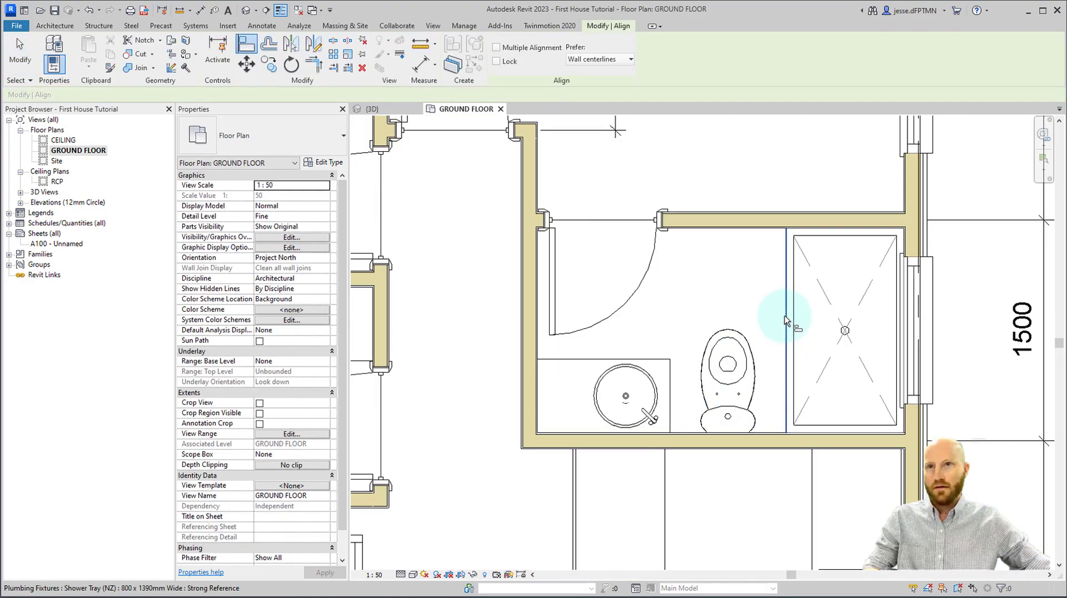
left_click(865, 337)
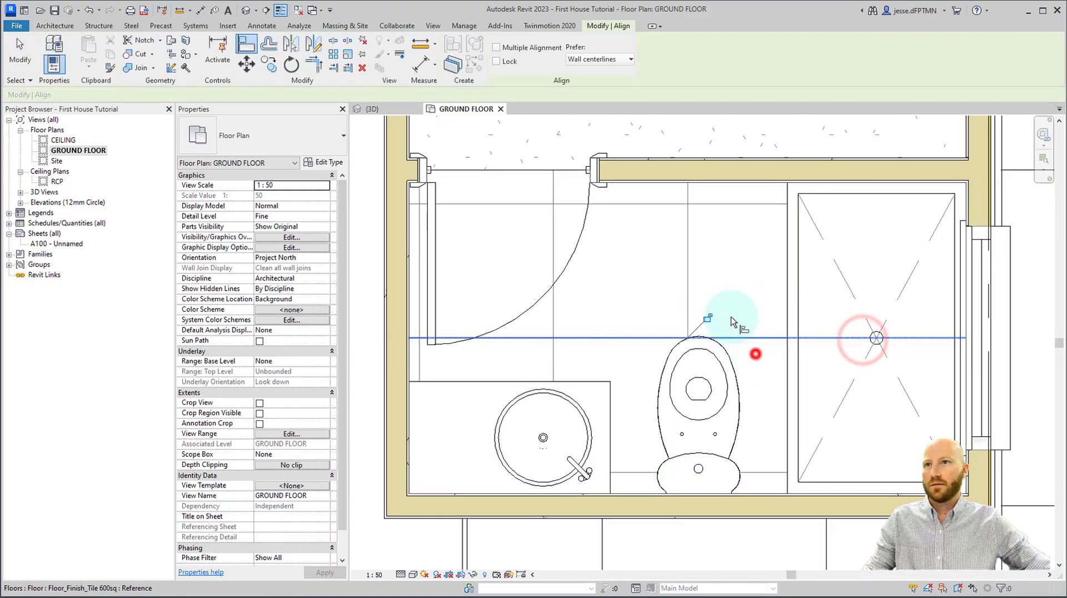
left_click(686, 332)
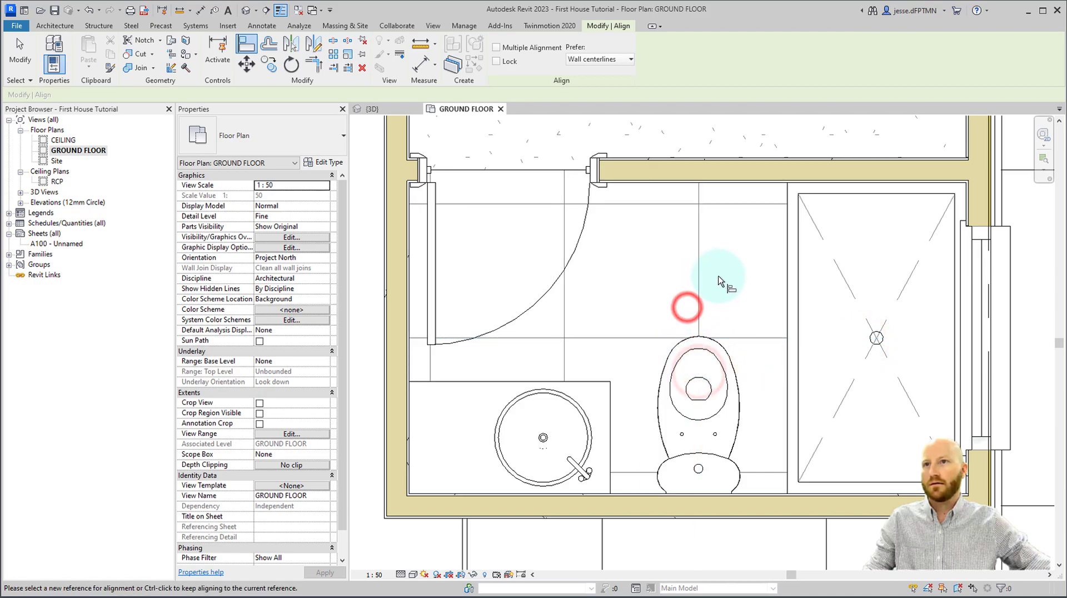
key("Escape")
Start editing the timber plank floor's boundary and generate boundary lines along the inside faces of the whole exterior wall chain.
scroll(721, 280, "down", 4)
scroll(717, 455, "down", 1)
middle_click_drag(717, 456, 781, 327)
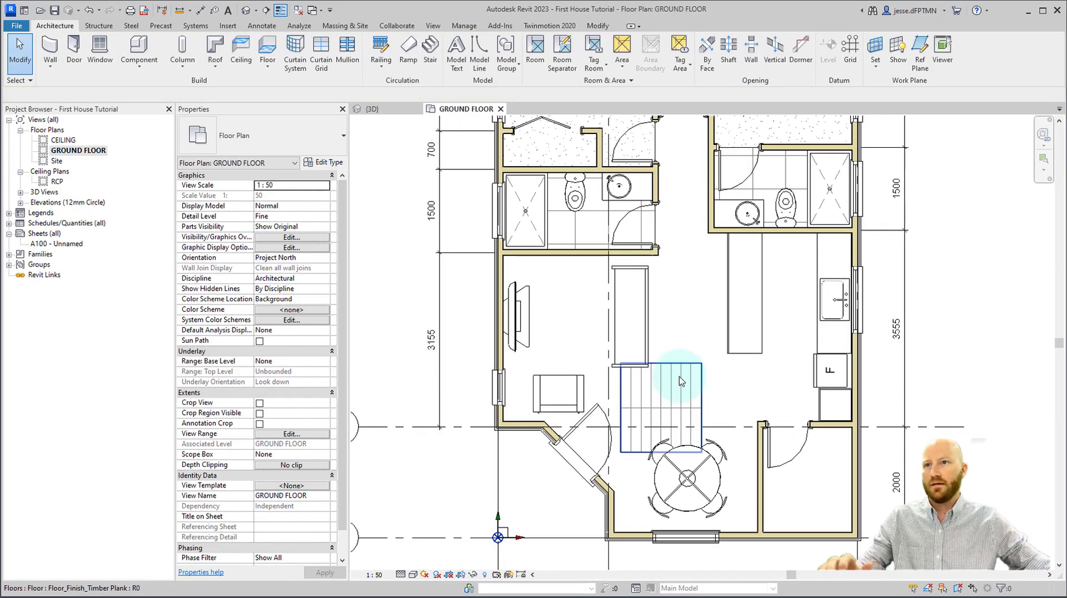
left_click(680, 370)
left_click(512, 65)
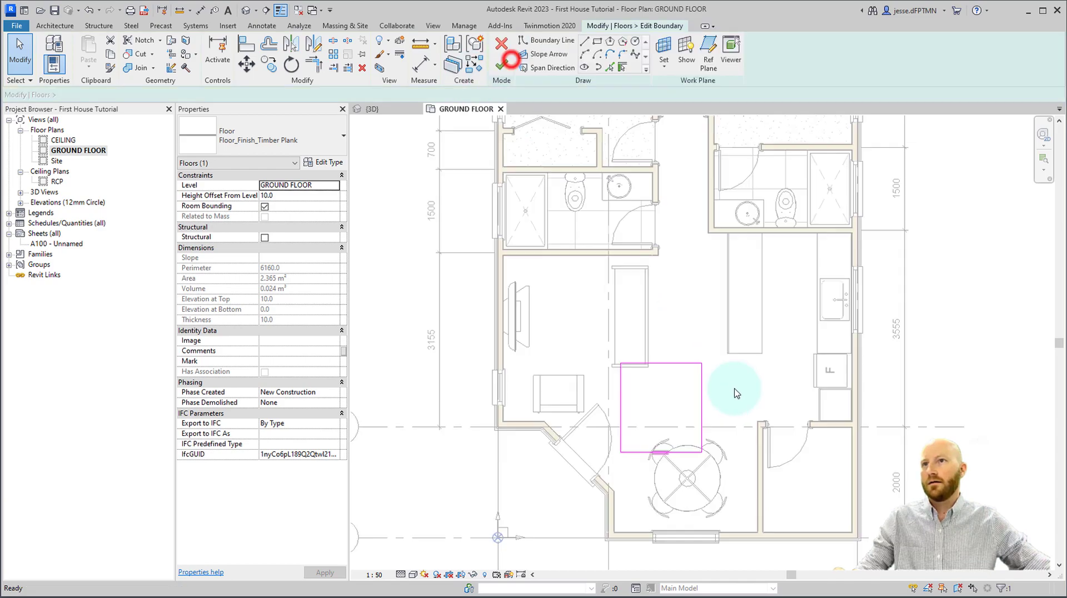
left_click(610, 68)
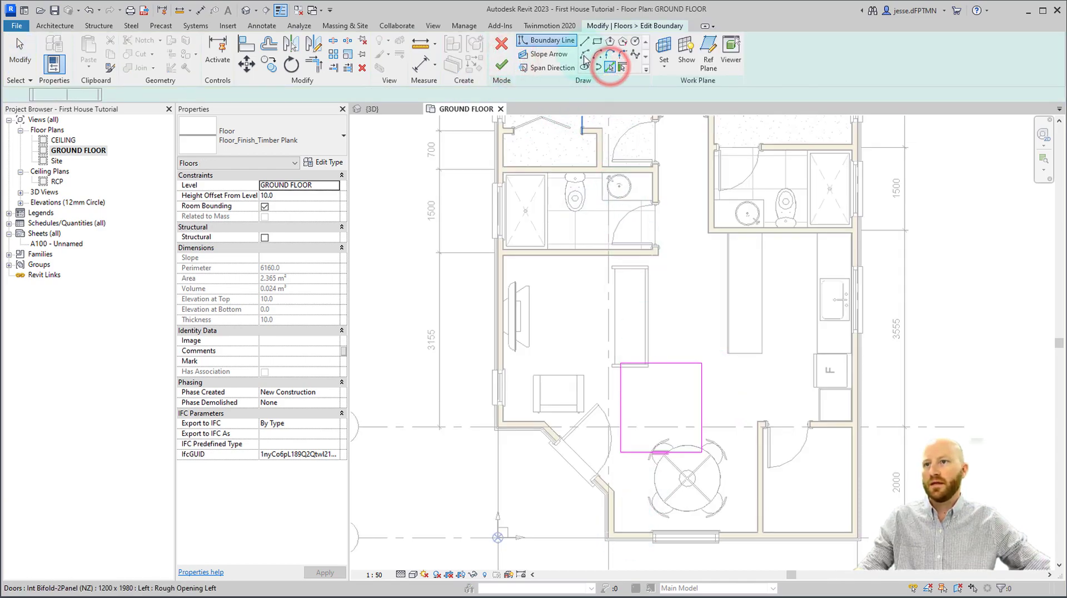
left_click(623, 67)
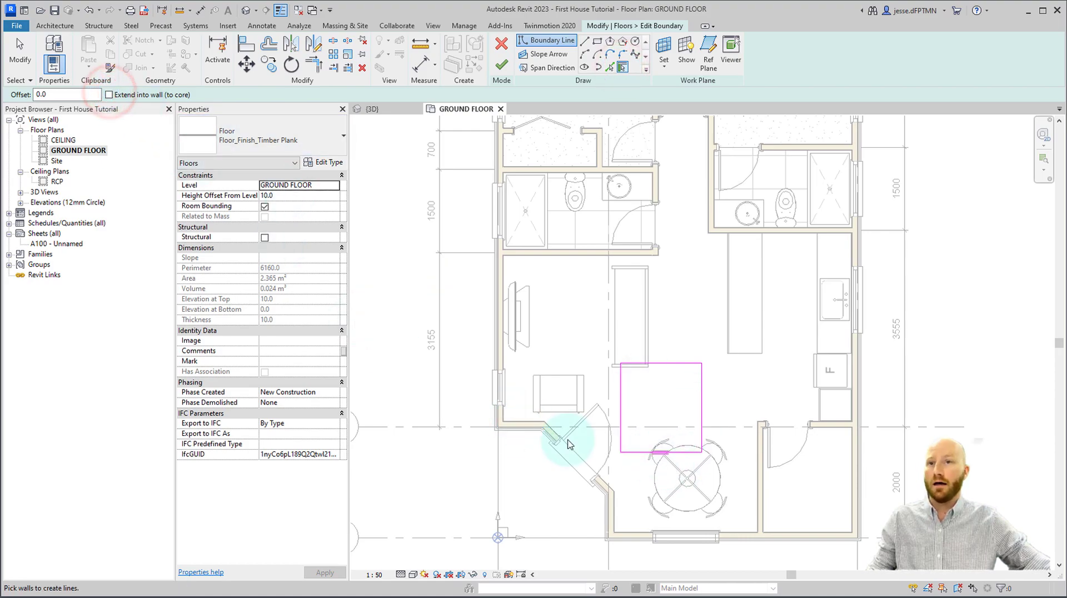
key("Tab")
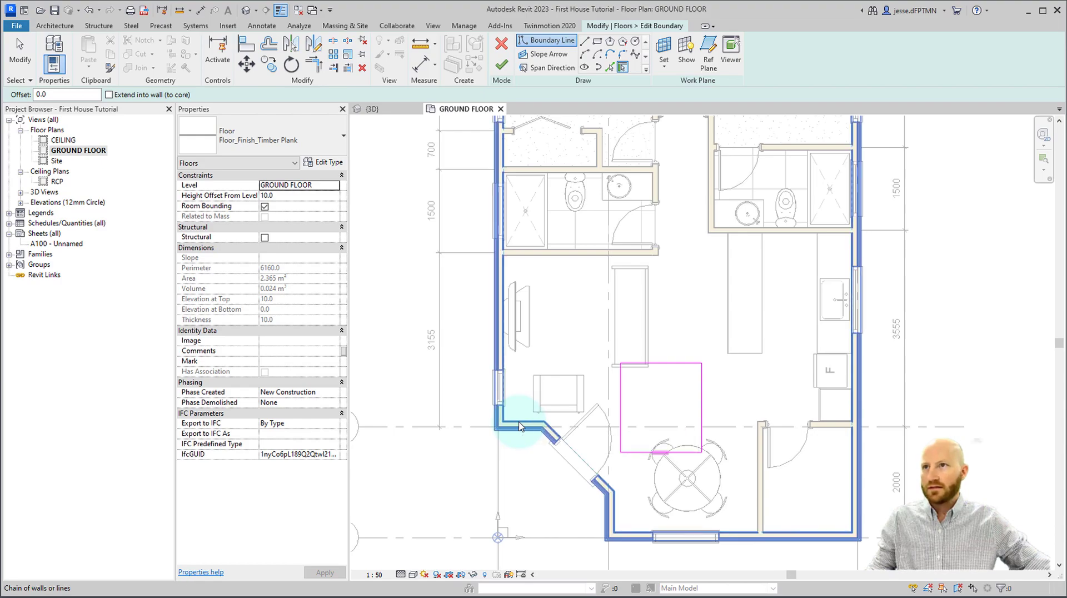
left_click(520, 426)
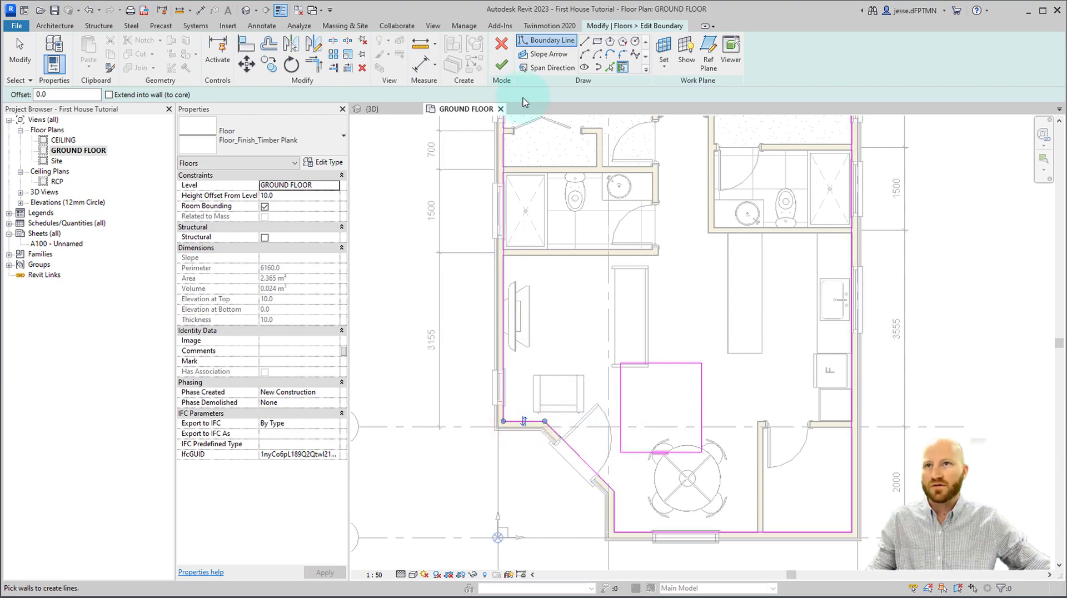
Add boundary lines along the bathroom's living-side wall face, its hall-side wall face and the near frame of the bathroom door.
left_click(614, 68)
scroll(562, 246, "up", 5)
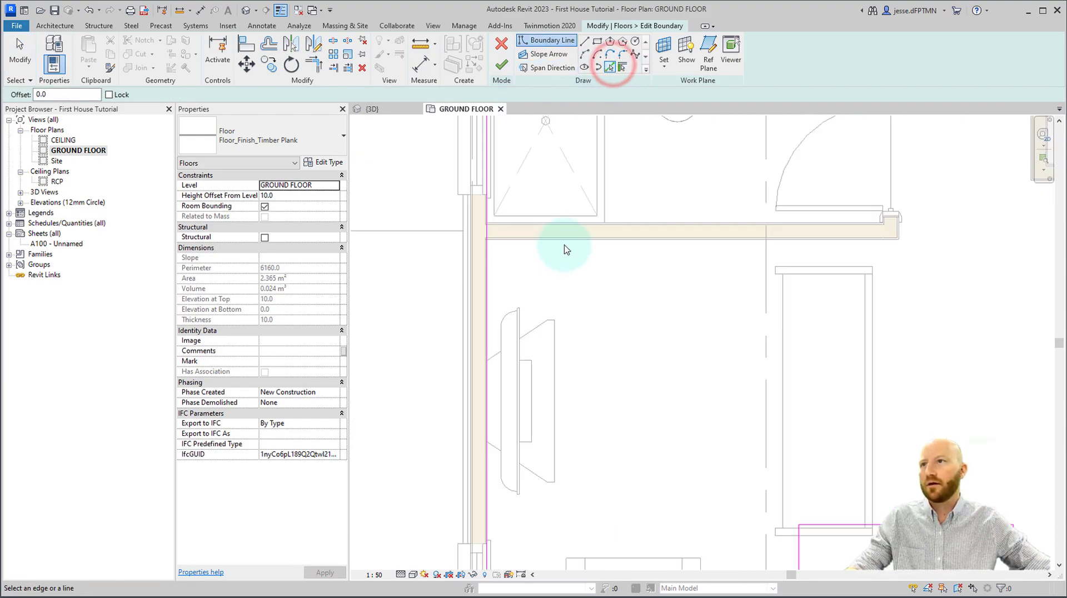
middle_click_drag(576, 245, 338, 479)
scroll(733, 423, "up", 2)
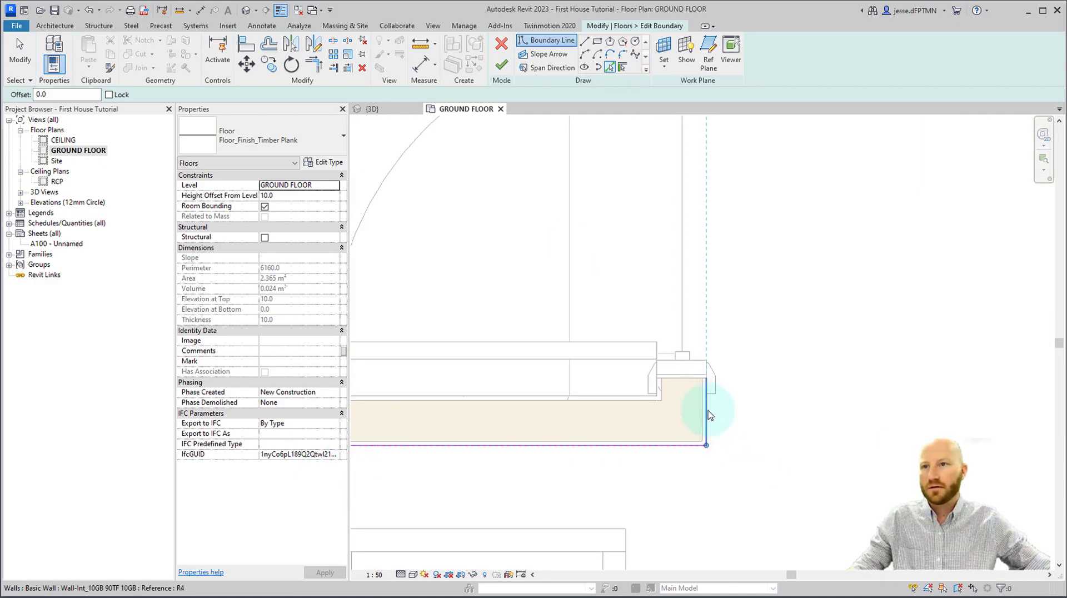
left_click(710, 413)
scroll(696, 361, "up", 2)
scroll(696, 361, "up", 5)
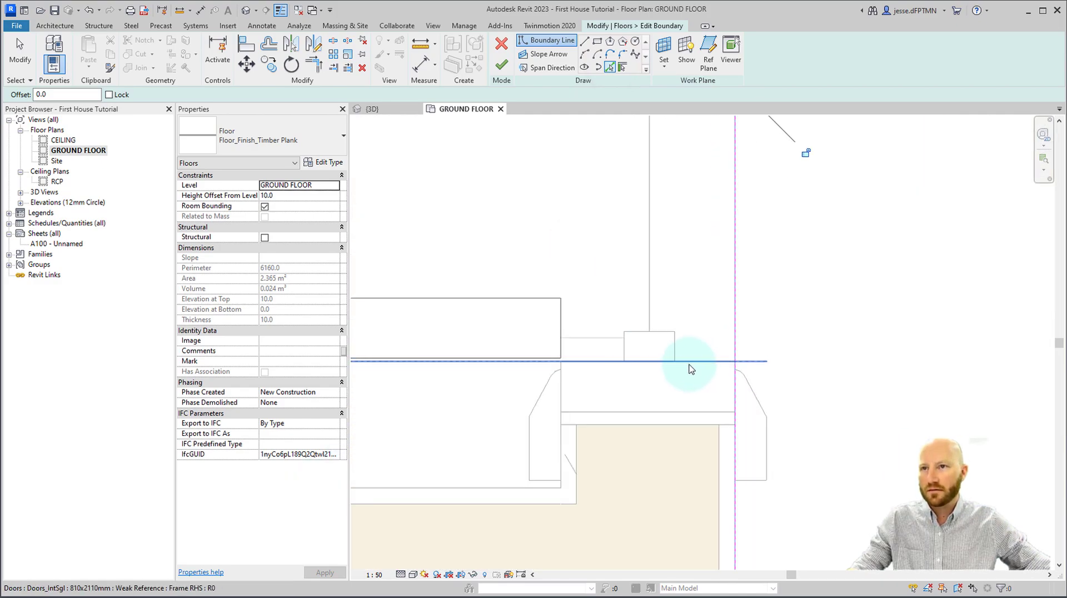
left_click(692, 358)
Add boundary lines at the bathroom door's tile edge and far frame, and at the adjacent bedroom door's near frame and carpet edge.
scroll(609, 258, "down", 5)
middle_click_drag(661, 161, 652, 548)
scroll(631, 349, "up", 2)
left_click(629, 375)
middle_click_drag(714, 303, 716, 414)
scroll(741, 371, "down", 5)
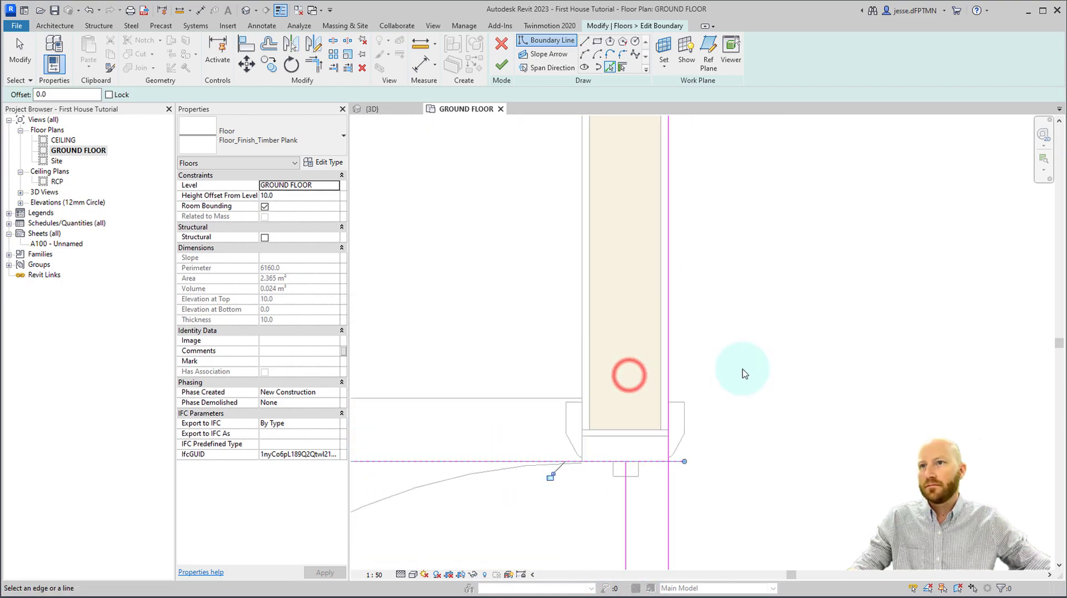
middle_click_drag(731, 167, 640, 462)
scroll(621, 499, "up", 3)
left_click(628, 504)
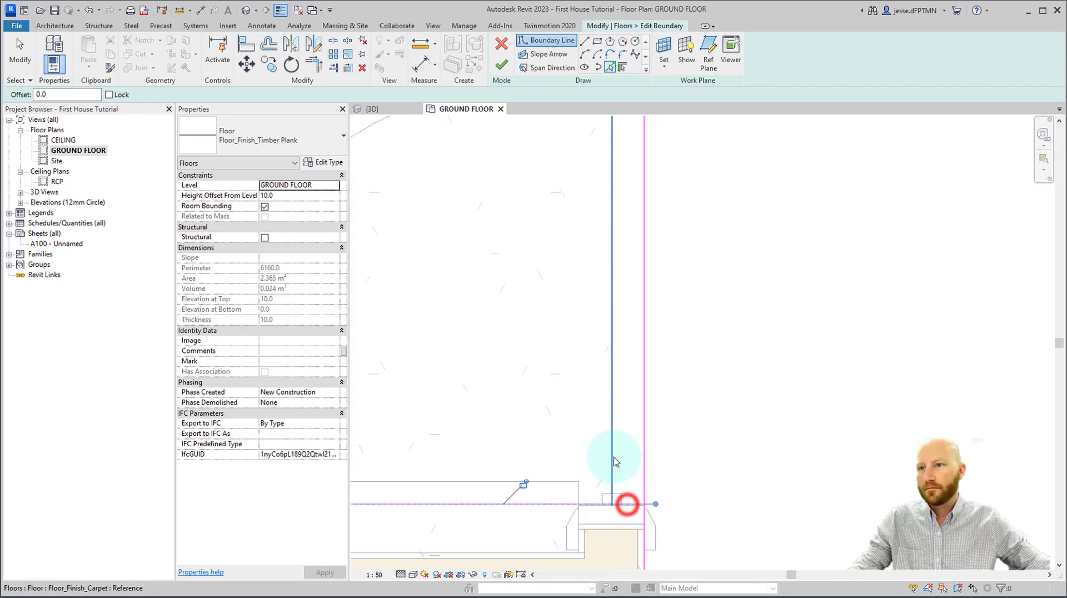
scroll(639, 512, "down", 3)
scroll(658, 336, "up", 3)
scroll(638, 373, "up", 3)
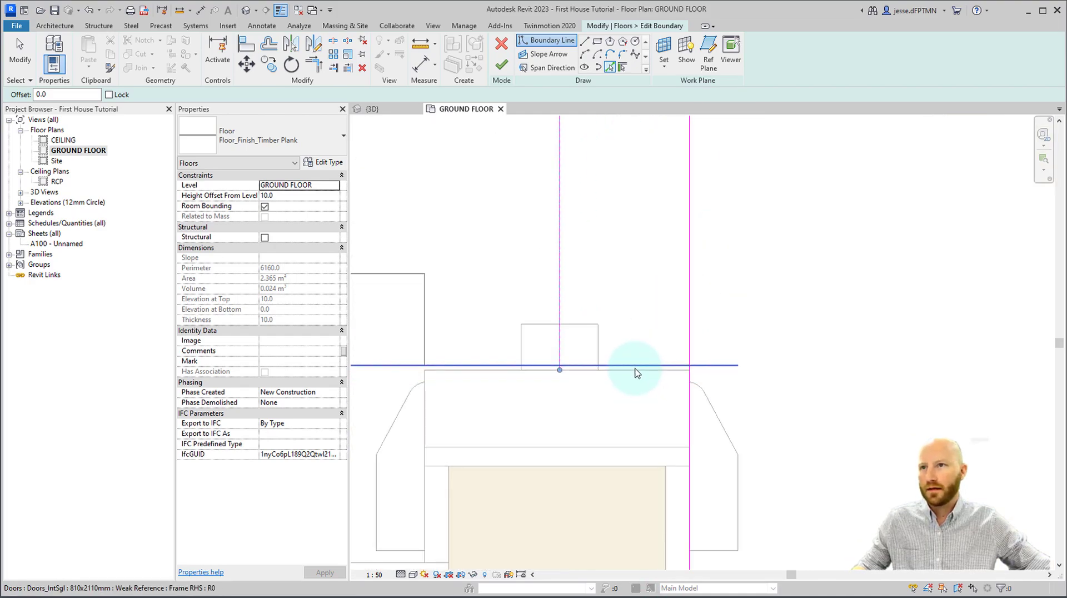
Delete the stray boundary line just beside the near frame line of the bedroom door.
key("Escape")
left_click(667, 365)
key("Delete")
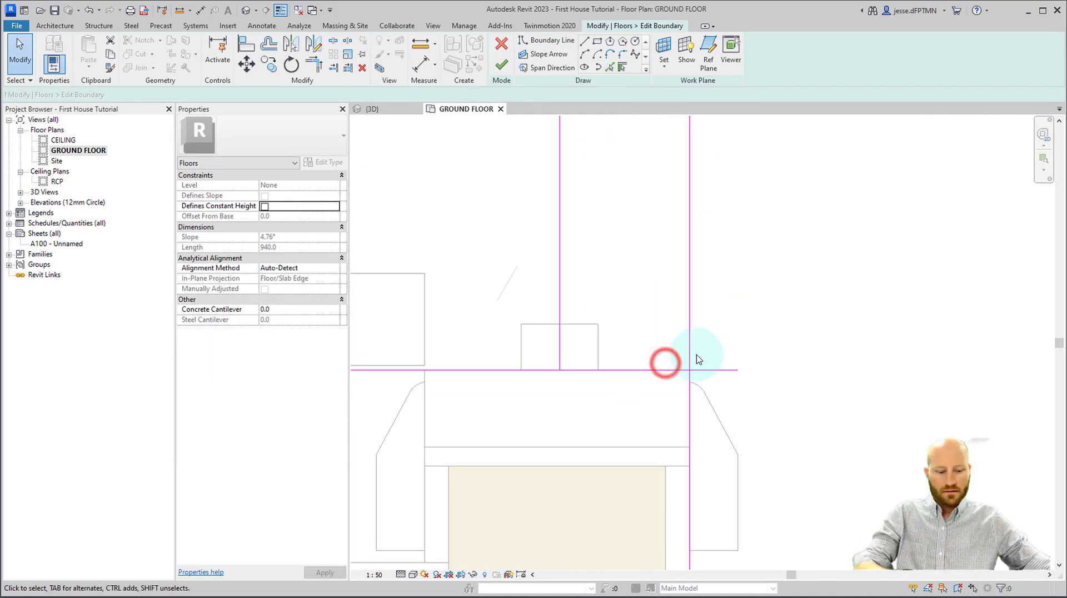
Add boundary lines at the bedroom door's far frame, along the hall's end wall face and at the carpet edge in the end door.
scroll(697, 357, "down", 3)
middle_click_drag(664, 156, 617, 322)
scroll(615, 294, "down", 3)
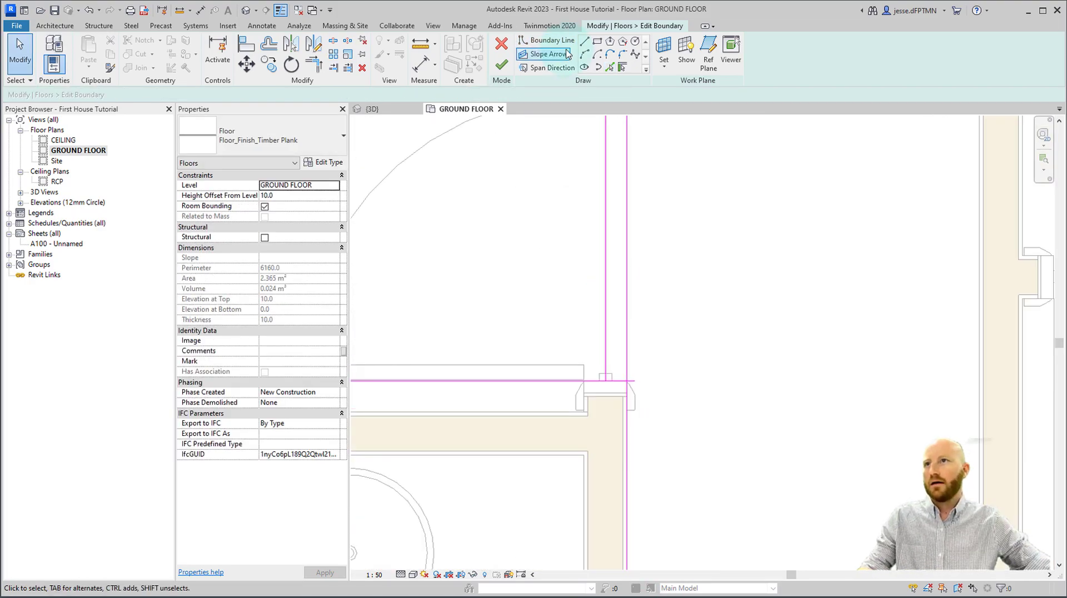
left_click(609, 67)
scroll(605, 356, "up", 3)
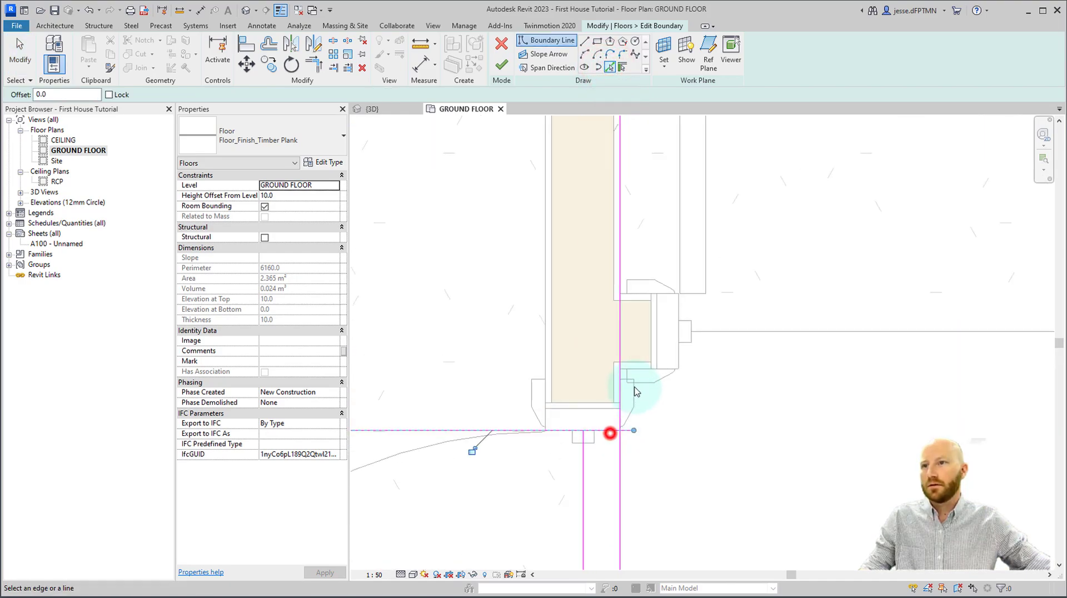
scroll(630, 373, "up", 3)
left_click(620, 369)
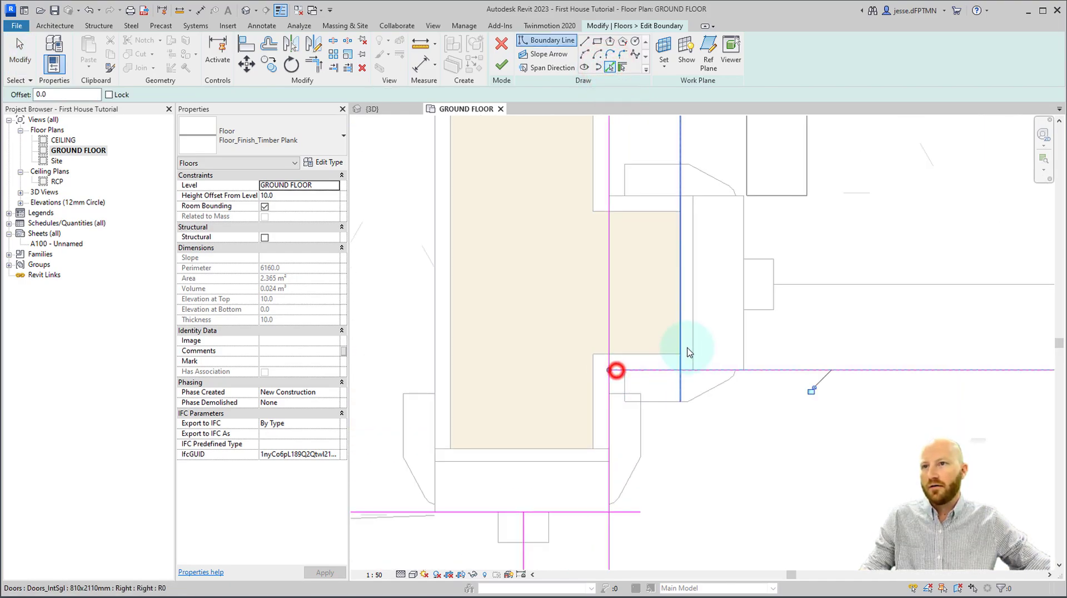
left_click(792, 285)
Add boundary lines at the end door's far frame and along the hall-side and kitchen-side faces of the ensuite walls.
scroll(834, 309, "down", 3)
middle_click_drag(795, 317, 231, 316)
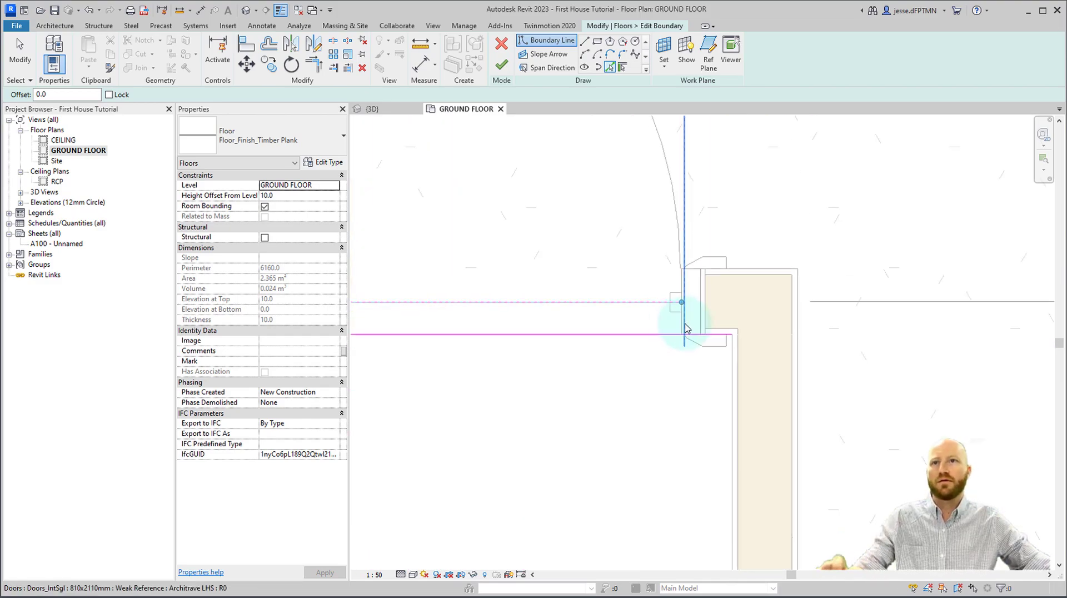
scroll(683, 327, "up", 2)
left_click(678, 325)
scroll(714, 345, "down", 3)
middle_click_drag(736, 318, 753, 183)
left_click(752, 295)
scroll(769, 442, "down", 3)
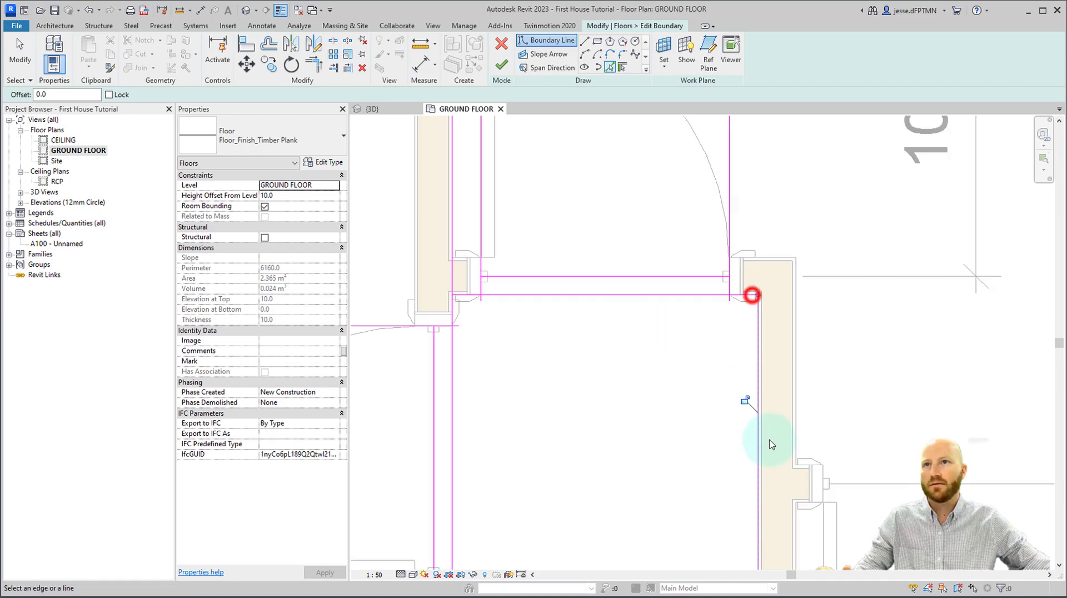
middle_click_drag(770, 443, 762, 133)
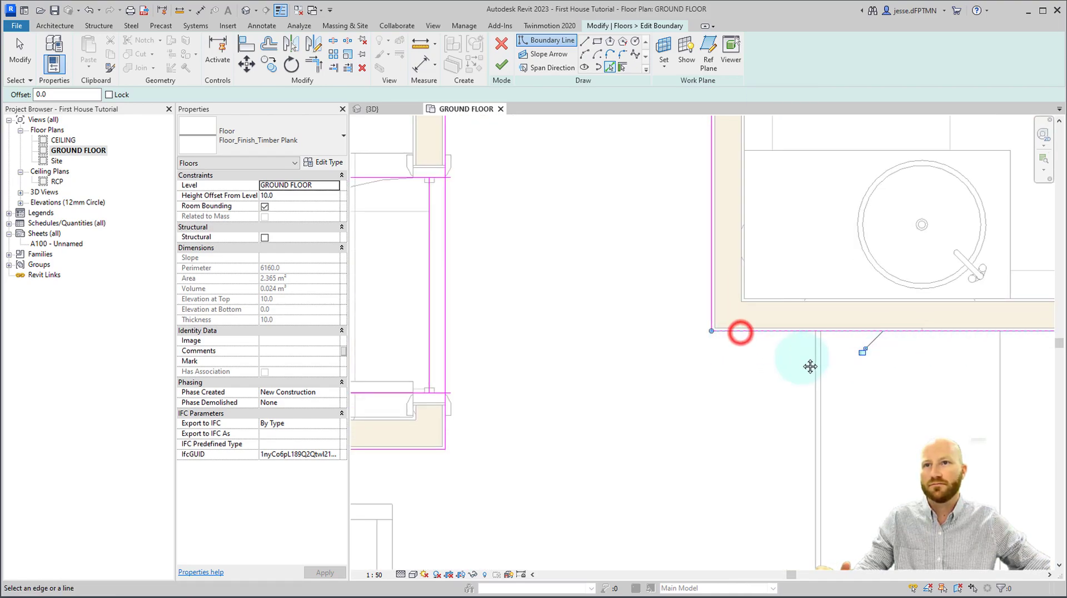
Add boundary lines along both faces of the partition between the dining area and the small corner room.
middle_click_drag(810, 366, 537, 351)
scroll(537, 352, "down", 3)
middle_click_drag(674, 440, 688, 277)
scroll(687, 278, "down", 3)
scroll(754, 375, "up", 2)
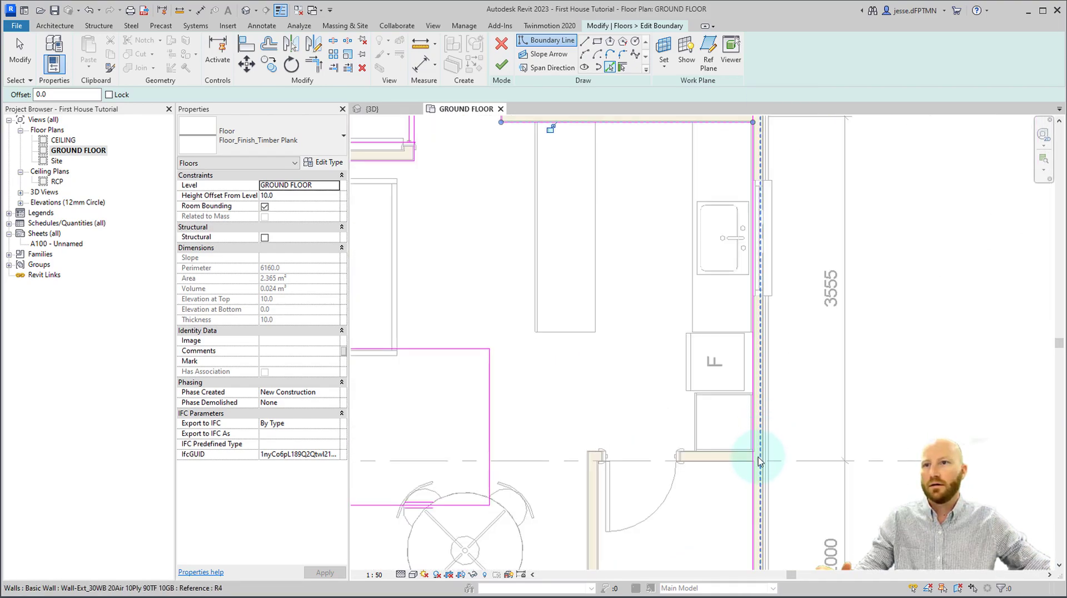
scroll(759, 458, "up", 1)
middle_click_drag(626, 460, 689, 298)
scroll(647, 475, "up", 3)
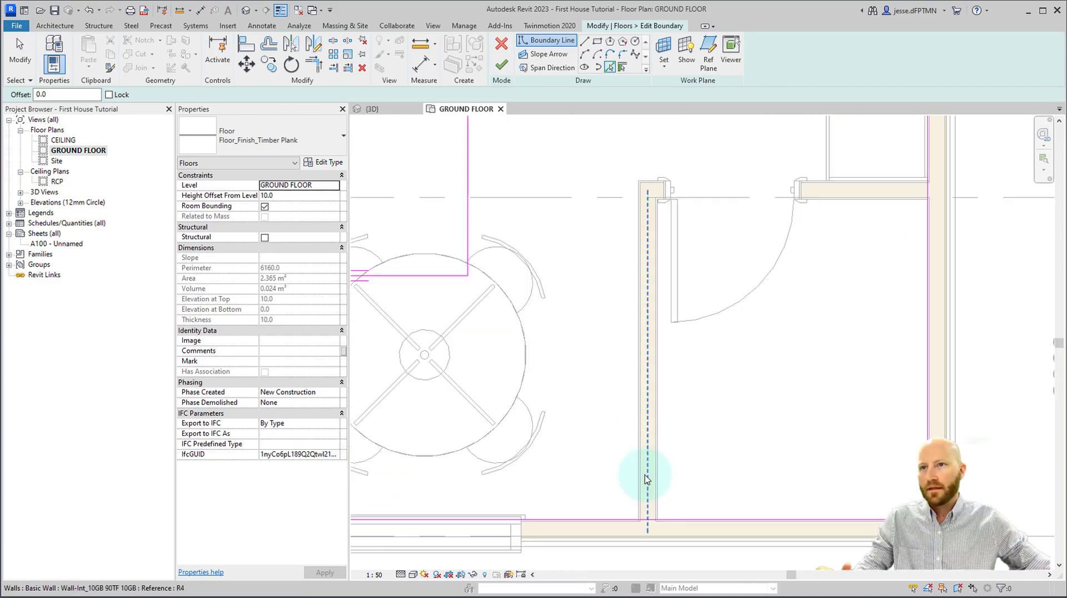
scroll(647, 479, "up", 2)
left_click(635, 476)
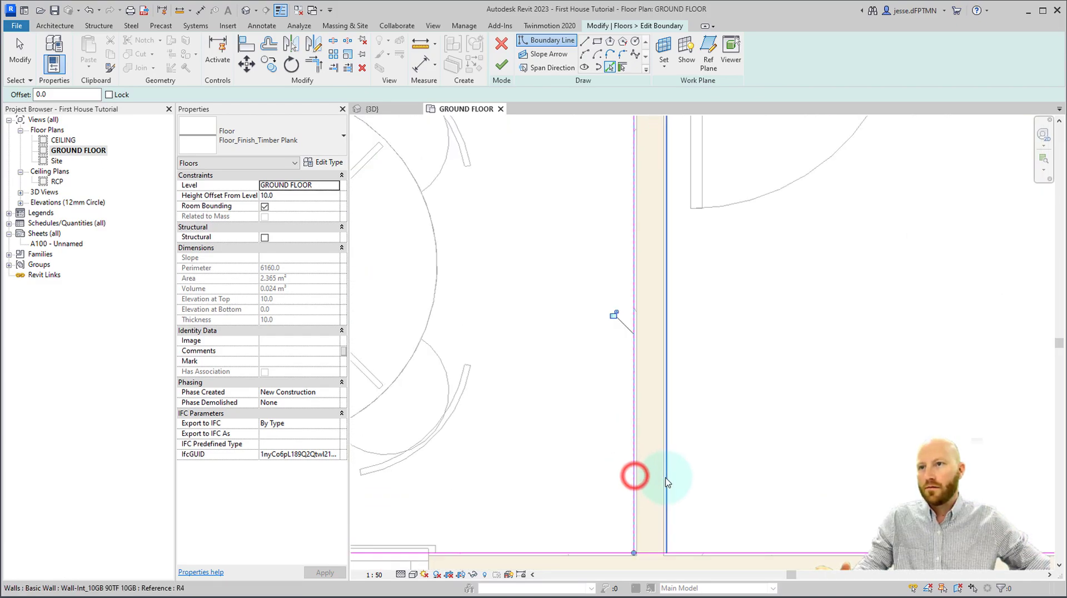
left_click(666, 477)
Add boundary lines along both faces of the corner room's kitchen-side wall and at the two frames of its door.
middle_click_drag(703, 234, 704, 568)
scroll(656, 306, "up", 2)
left_click(656, 310)
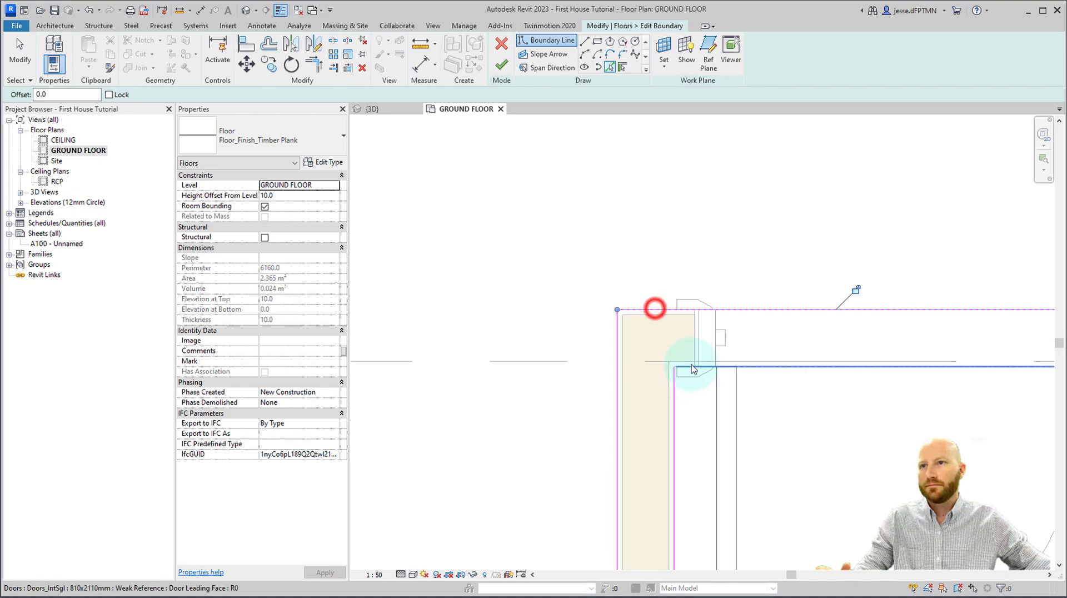
scroll(676, 367, "up", 2)
left_click(675, 367)
scroll(681, 367, "down", 3)
middle_click_drag(681, 367, 377, 358)
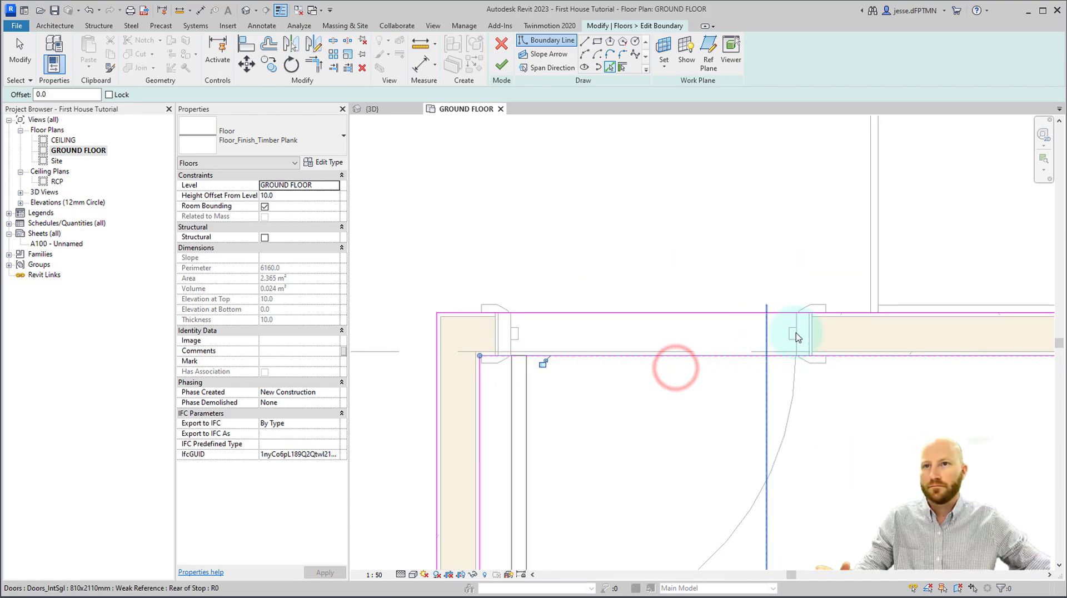
scroll(805, 335, "up", 2)
left_click(776, 314)
middle_click_drag(478, 334, 878, 341)
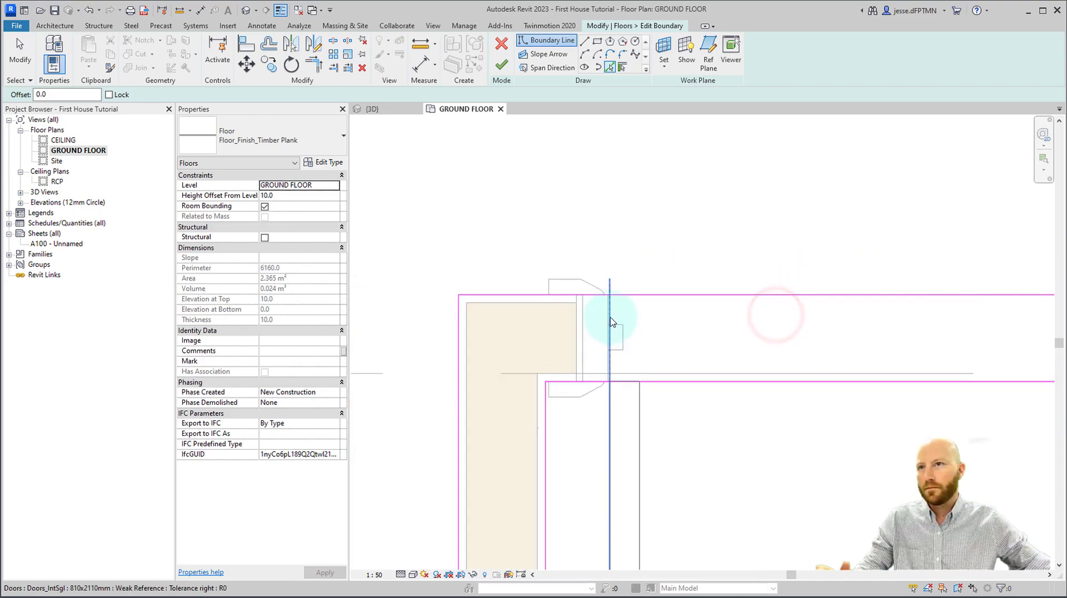
scroll(610, 317, "up", 2)
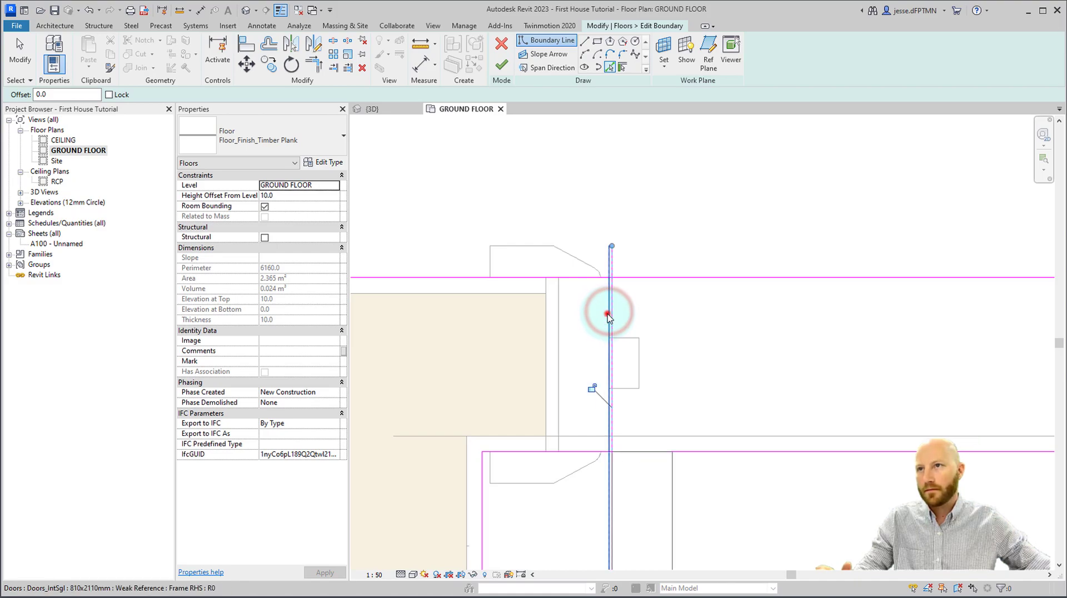
Delete the duplicate boundary line at the hinge-side frame of the corner room's door.
key("Escape")
left_click(614, 311)
key("Delete")
Delete the original rectangular boundary between the entry door and the dining table.
scroll(614, 309, "down", 4)
middle_click_drag(614, 309, 515, 272)
scroll(645, 303, "down", 3)
scroll(660, 302, "down", 1)
scroll(662, 304, "down", 1)
middle_click_drag(662, 304, 871, 312)
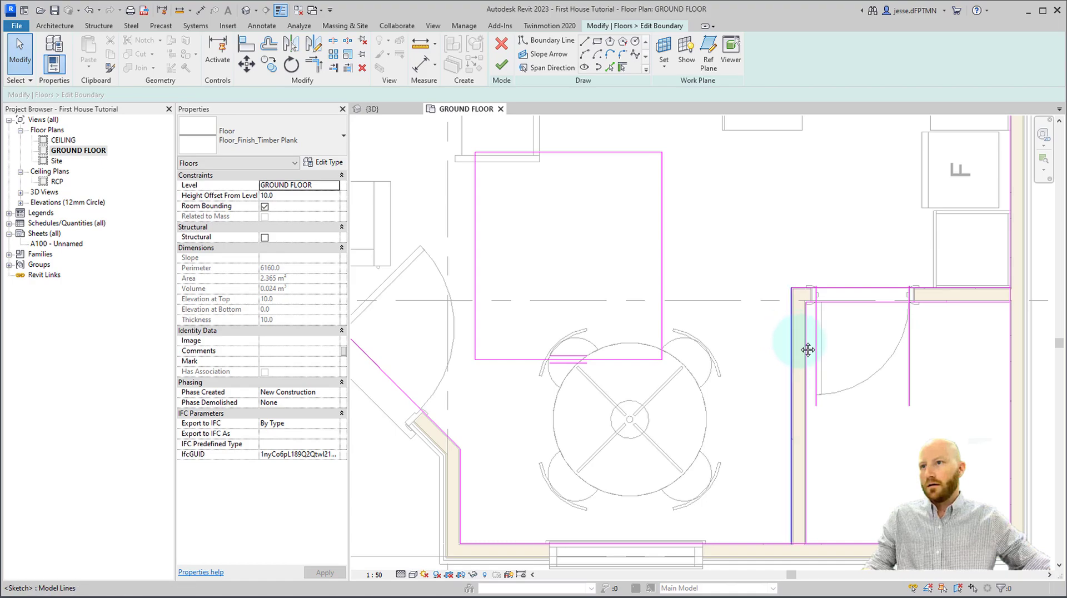
scroll(799, 338, "down", 1)
middle_click_drag(799, 338, 825, 361)
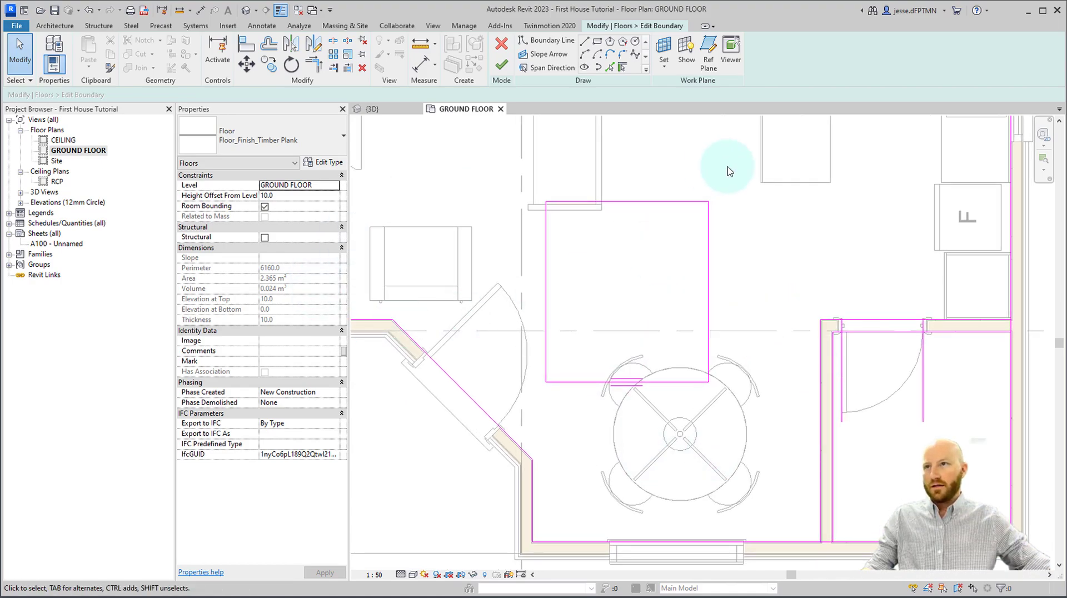
mouse_move(730, 171)
left_mouse_down()
mouse_move(571, 399)
mouse_move(542, 399)
left_mouse_up()
key("Delete")
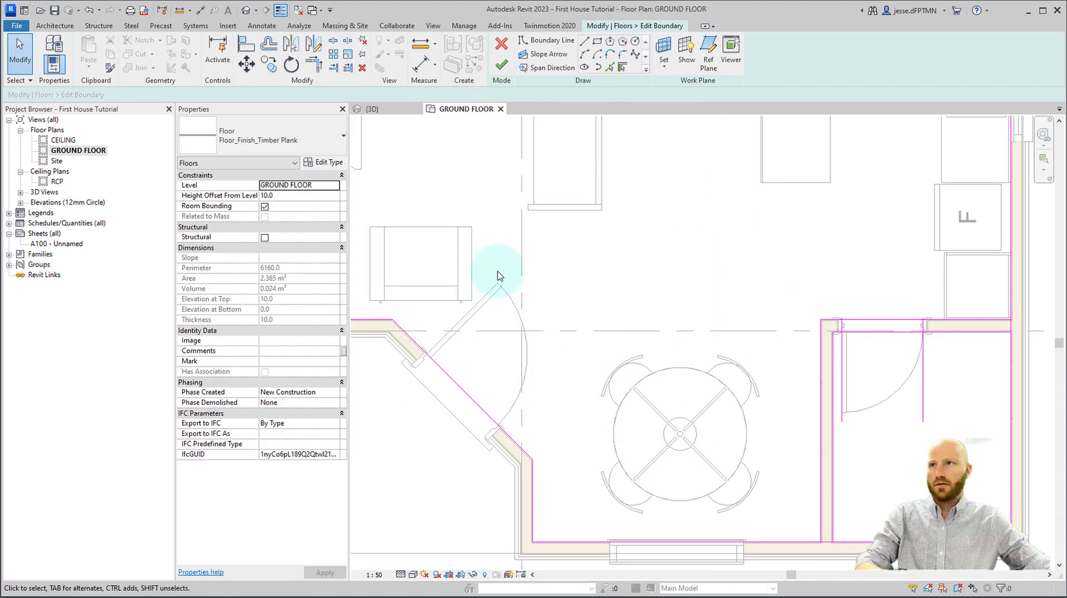
Split the corner room's kitchen-side boundary line within the door opening and the exterior-wall line at the end of that wall.
middle_click_drag(717, 309, 571, 285)
scroll(753, 334, "up", 3)
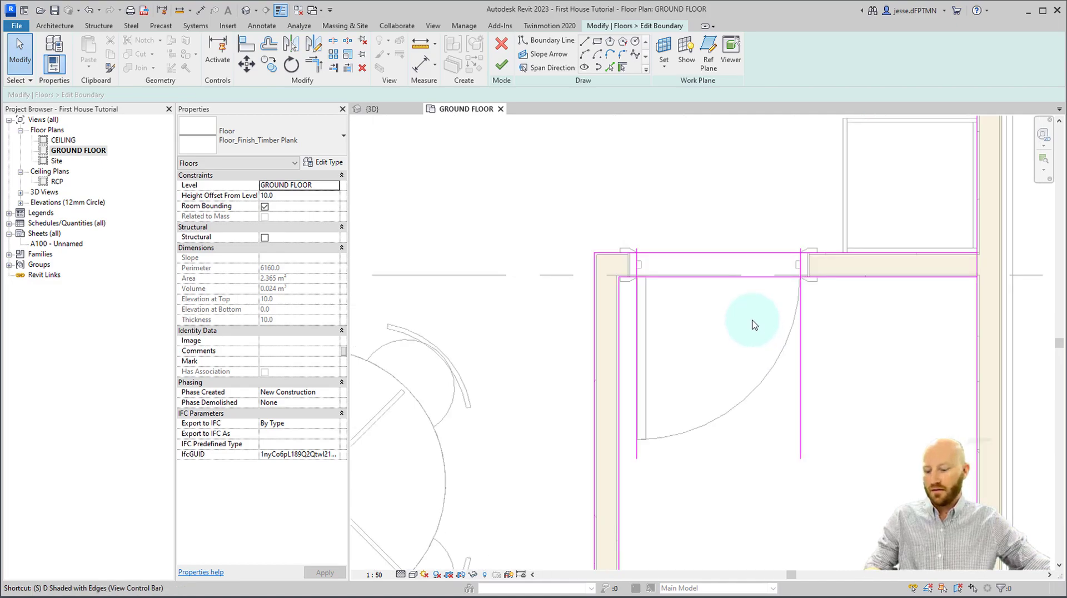
key("s")
key("l")
left_click(721, 255)
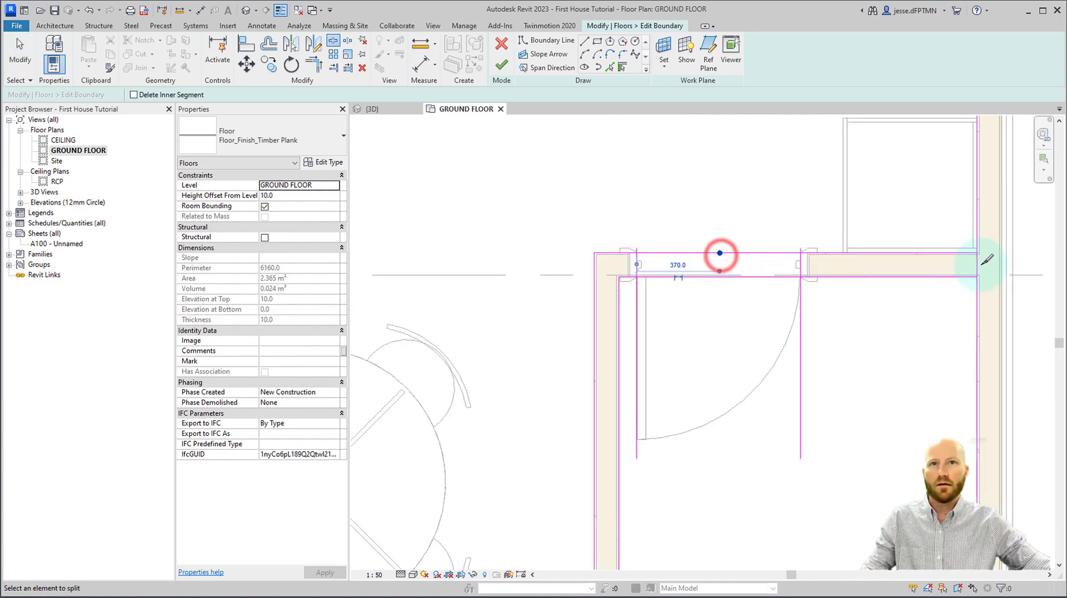
left_click(980, 265)
Split the hall boundary lines within the bathroom and bedroom door openings, including the line across the hall-end bedroom door.
scroll(778, 263, "down", 4)
middle_click_drag(535, 126, 720, 332)
middle_click_drag(736, 188, 715, 370)
scroll(715, 356, "up", 2)
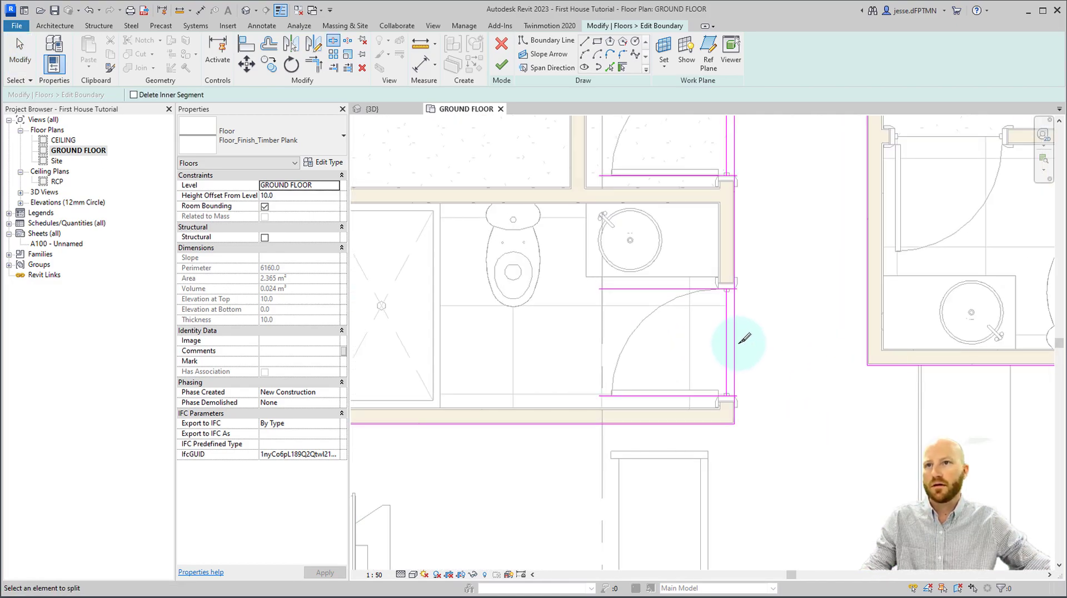
middle_click_drag(755, 156, 735, 372)
left_click(715, 339)
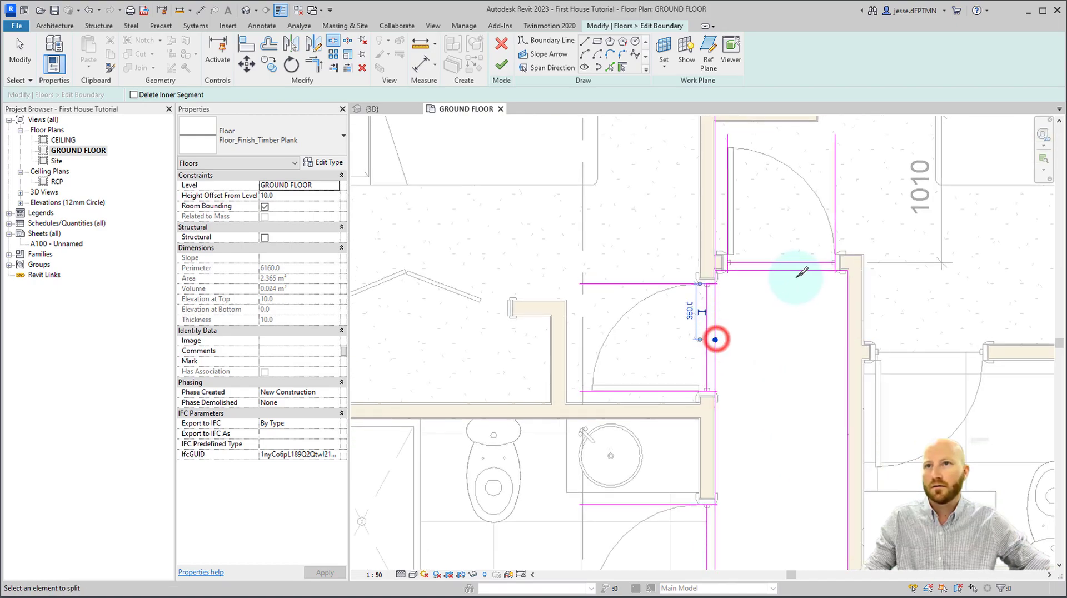
left_click(780, 271)
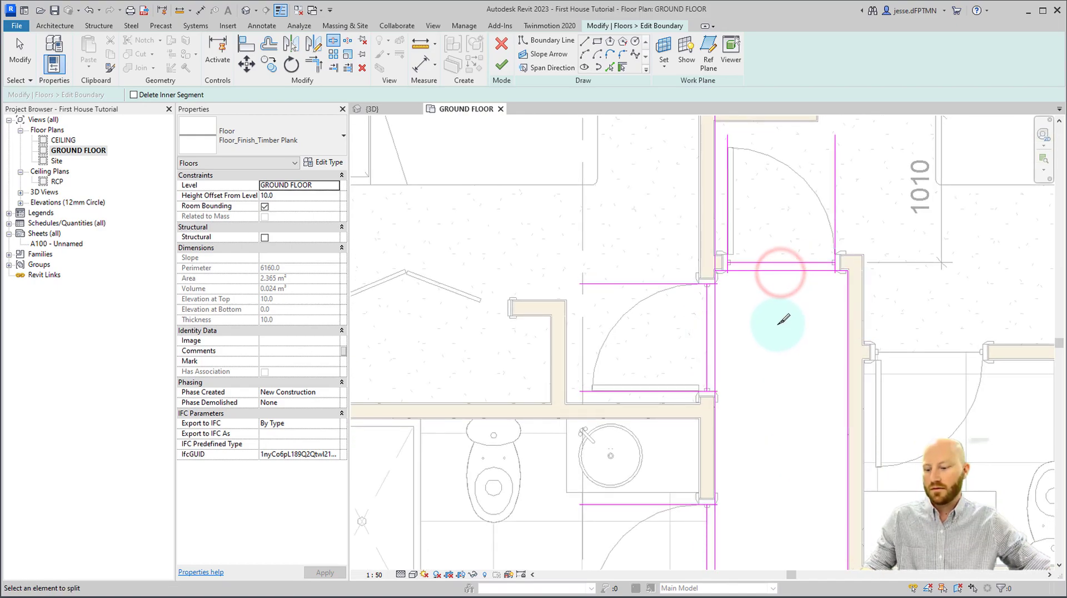
Trim the boundary into corners around the hinge-side frame of the hall-end door and both frames of the adjacent bedroom door.
key("t")
key("r")
scroll(742, 275, "up", 3)
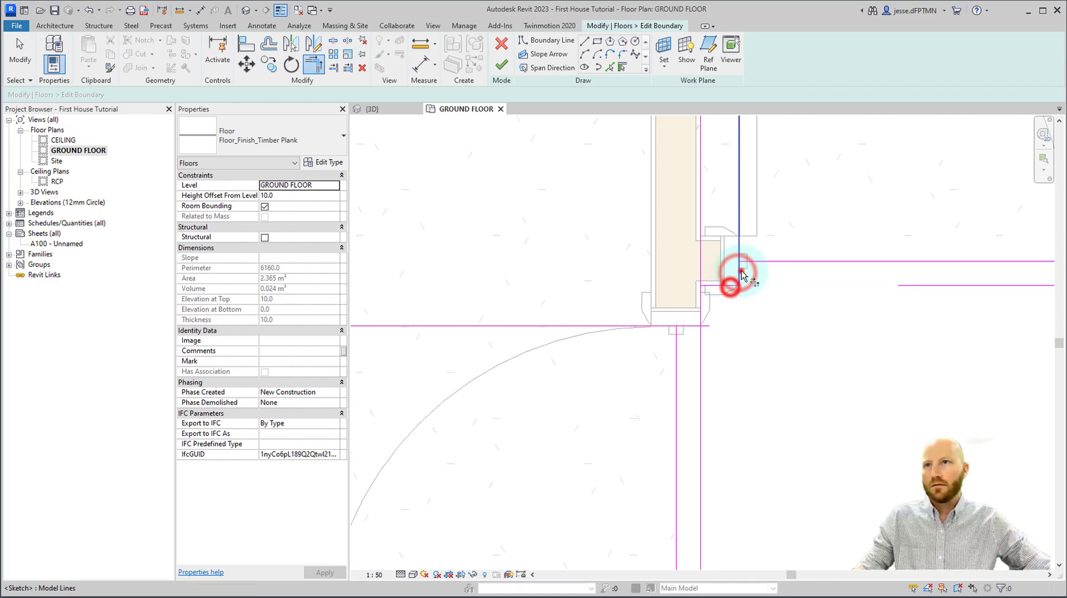
left_click(752, 261)
left_click(702, 311)
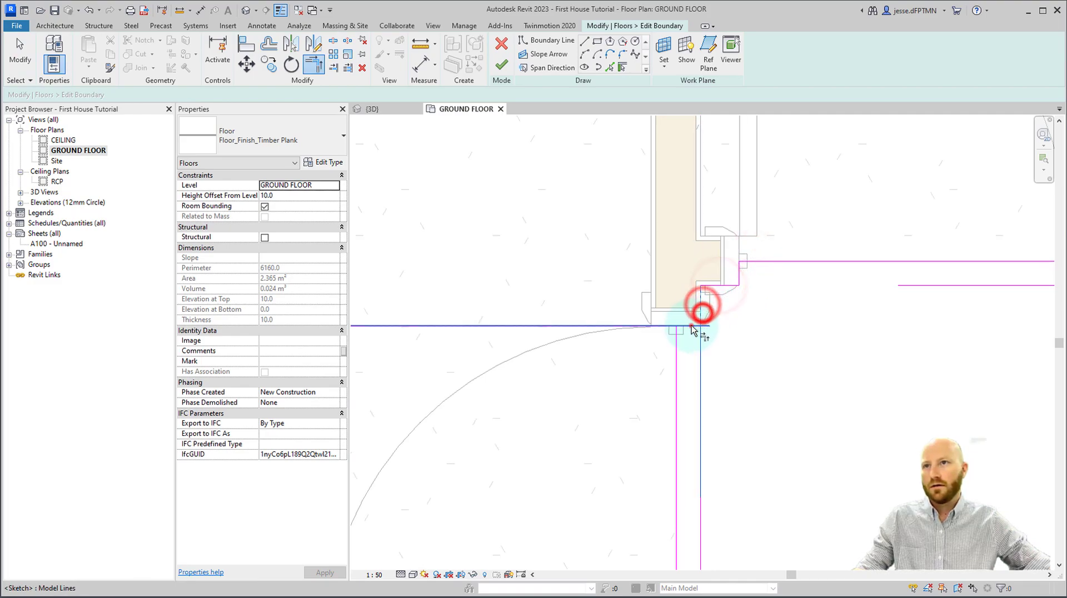
left_click(685, 326)
scroll(709, 500, "down", 1)
middle_click_drag(704, 516, 729, 182)
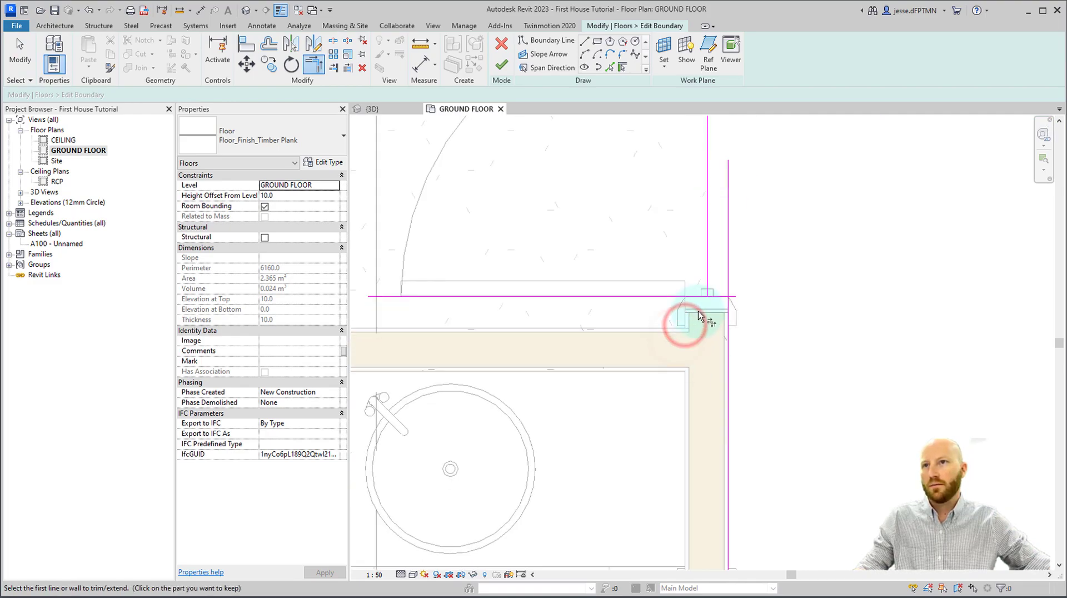
left_click(729, 315)
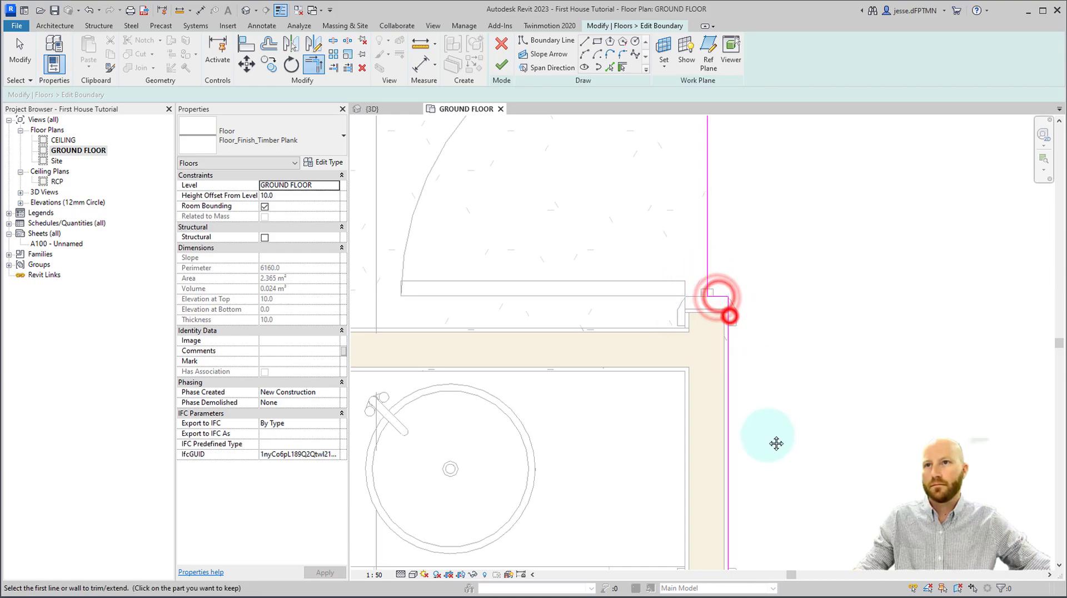
Trim the hall boundary into corners around both frames of the bathroom door beside the living area.
middle_click_drag(777, 443, 766, 119)
left_click(709, 276)
left_click(717, 261)
left_click(706, 275)
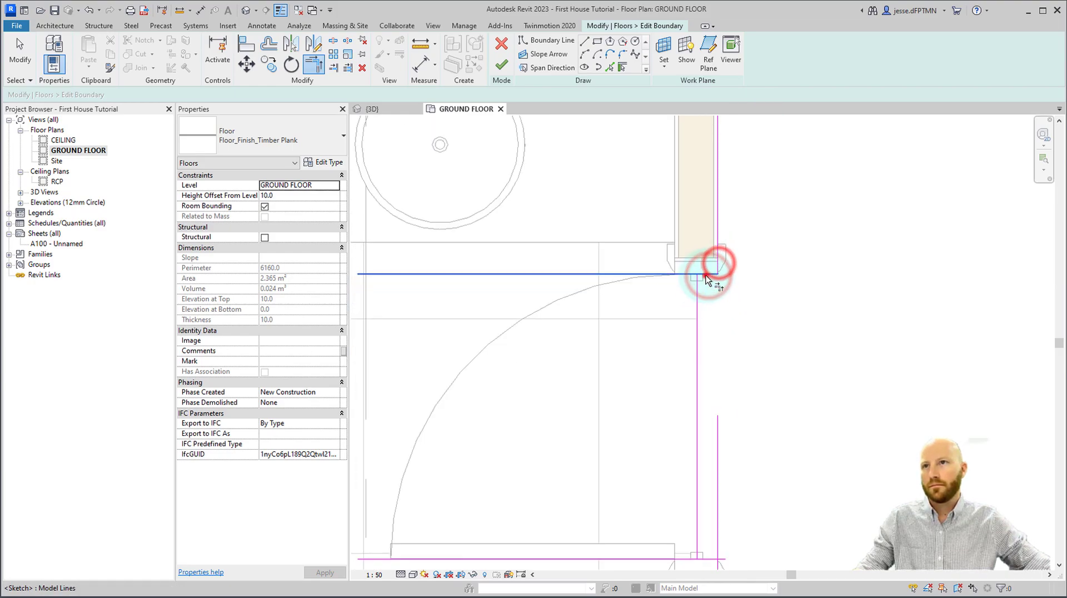
left_click(697, 292)
middle_click_drag(727, 445, 715, 243)
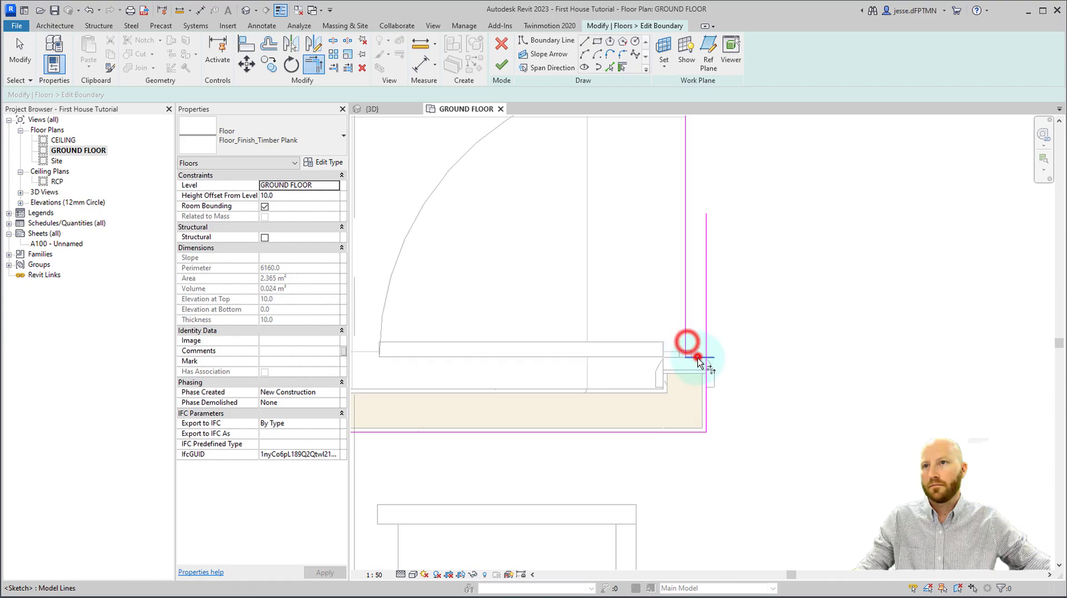
left_click(708, 369)
Split the exterior-wall boundary line at the corner room's dining-side wall and trim the pieces to both faces of that wall.
scroll(714, 370, "down", 3)
middle_click_drag(610, 394, 944, 240)
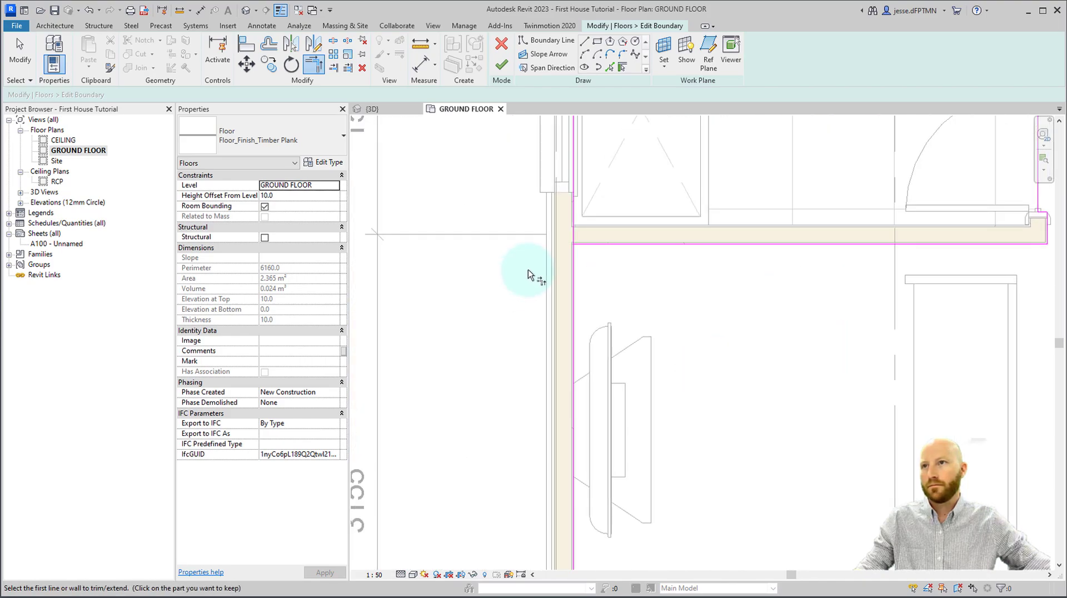
left_click(576, 268)
middle_click_drag(687, 522, 603, 145)
scroll(603, 145, "down", 1)
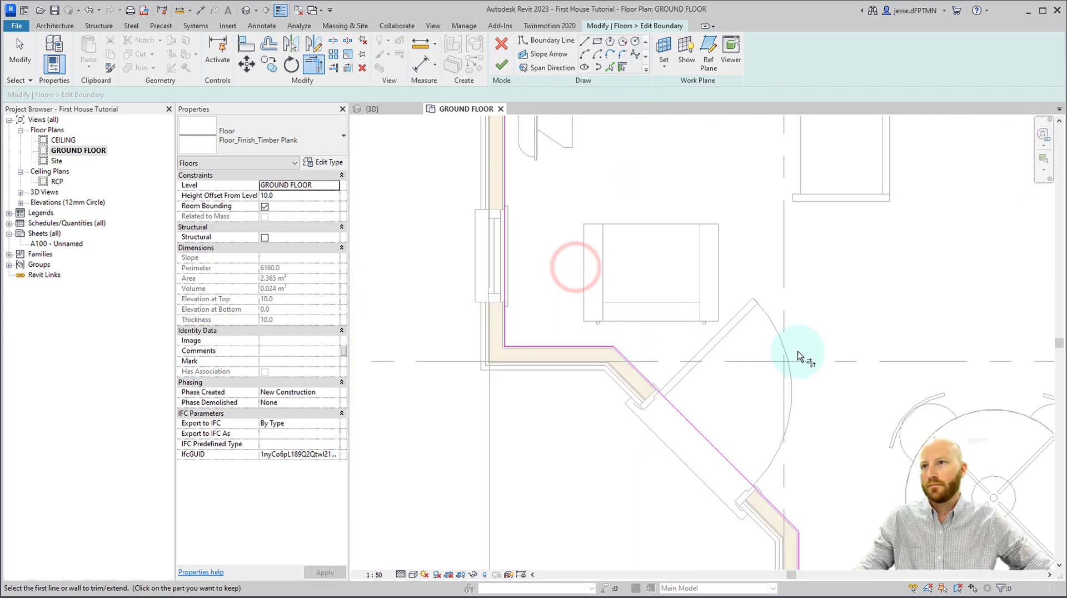
middle_click_drag(1023, 547, 722, 391)
middle_click_drag(840, 265, 630, 299)
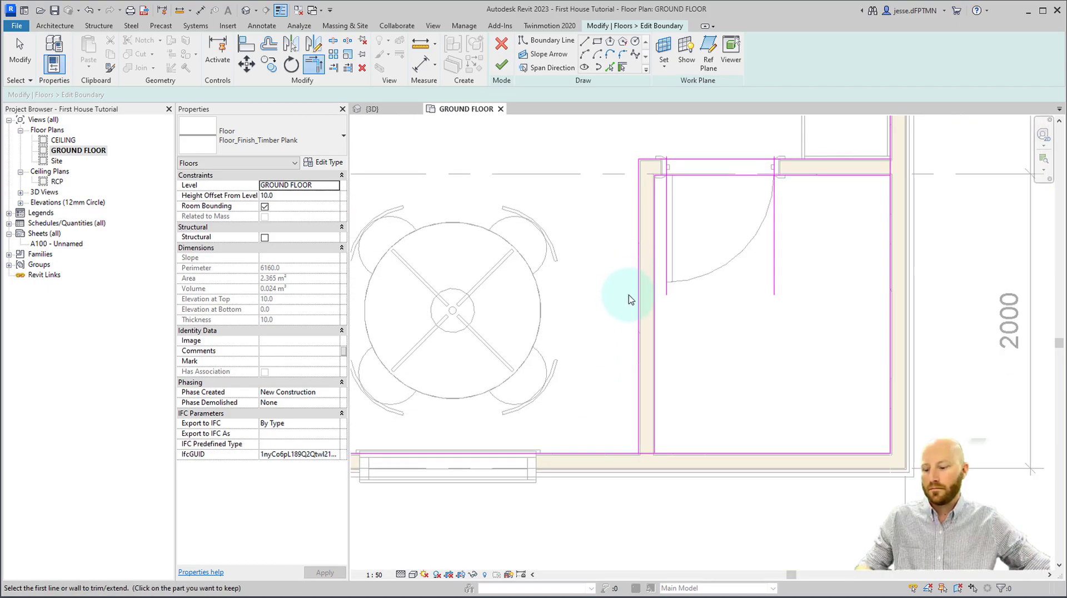
scroll(634, 433, "up", 3)
left_click(643, 487)
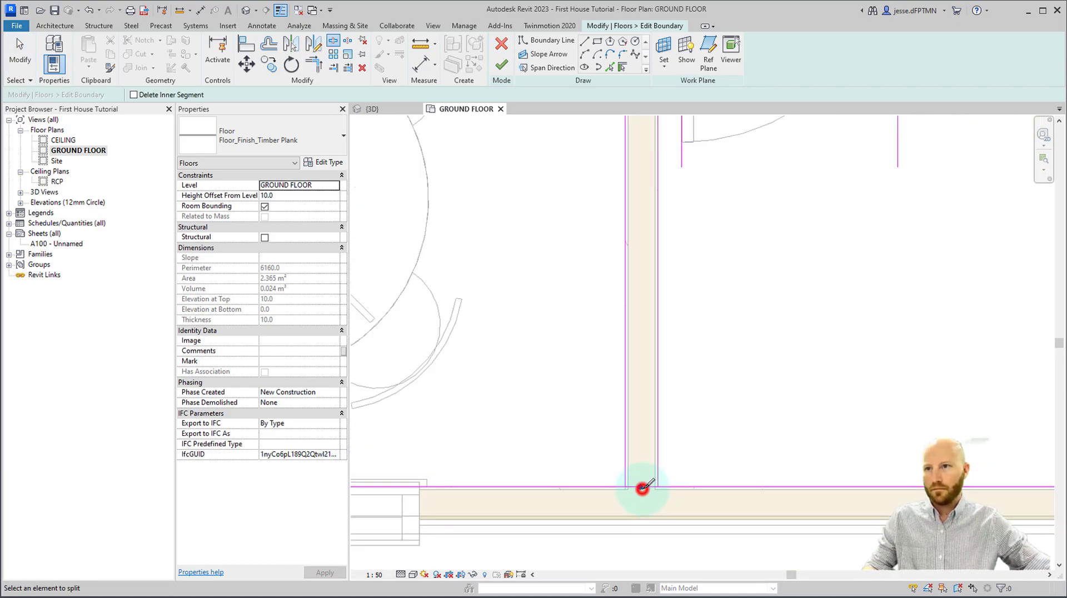
key("t")
key("r")
left_click(626, 468)
left_click(660, 470)
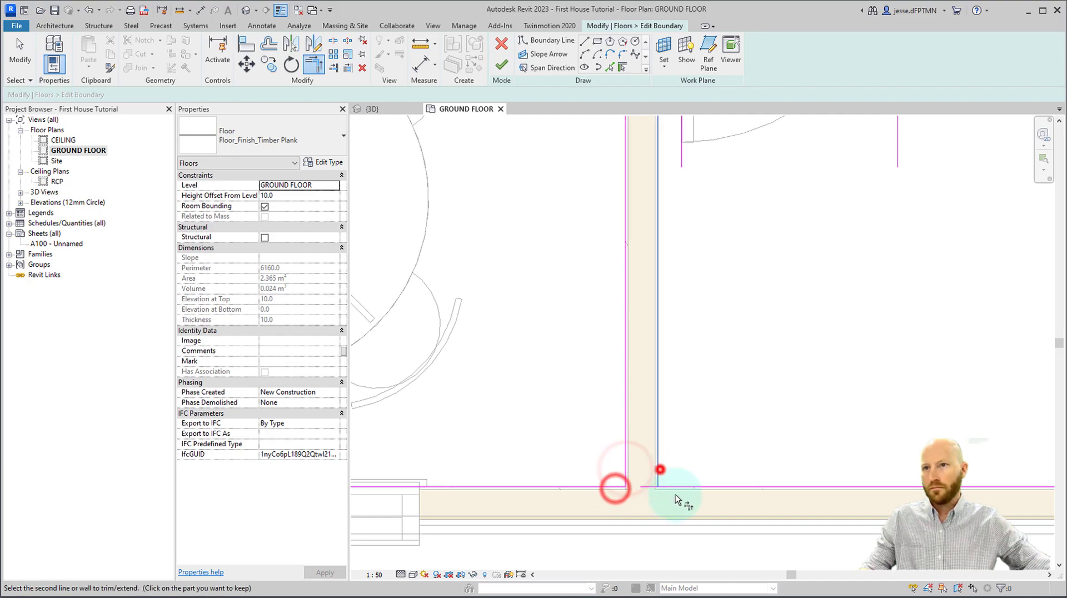
scroll(667, 289, "down", 2)
Trim the boundary lines into corners around the hinge-side and latch-side frames of the corner room's door.
scroll(665, 267, "up", 3)
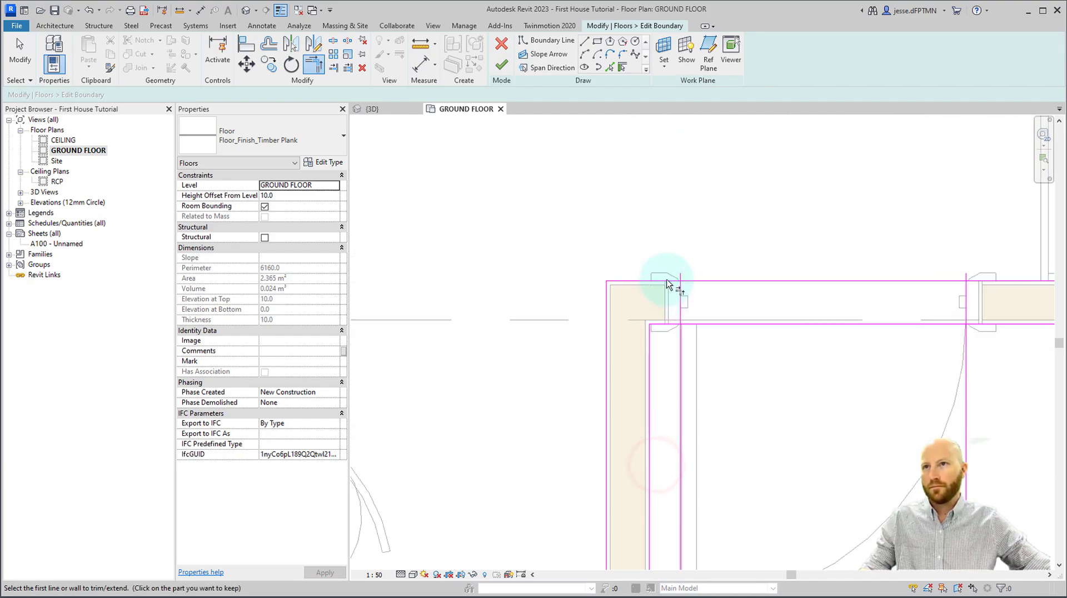
left_click(663, 321)
left_click(681, 308)
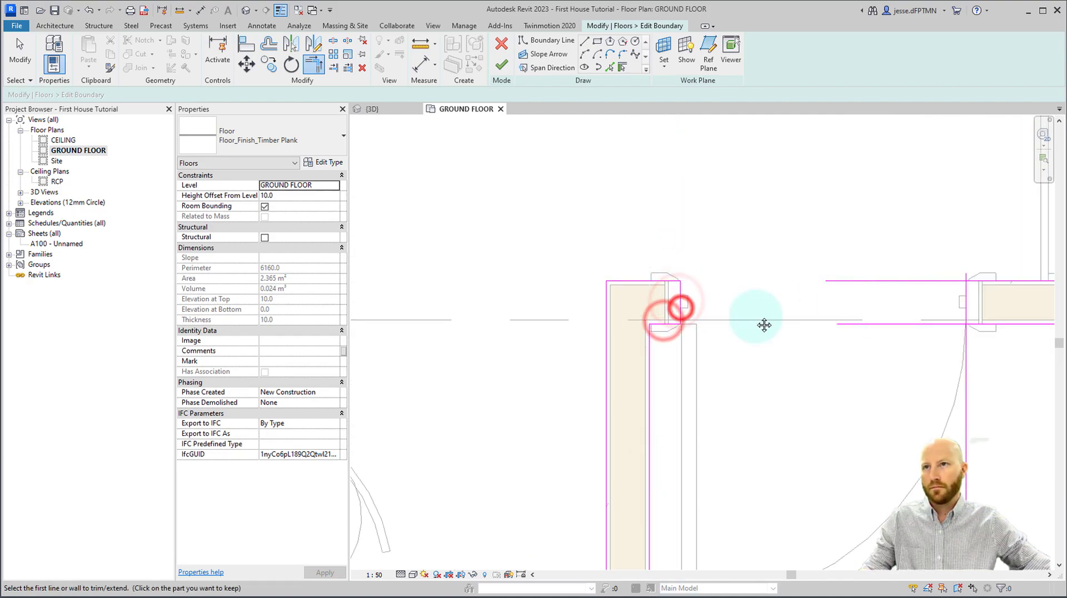
middle_click_drag(758, 317, 617, 316)
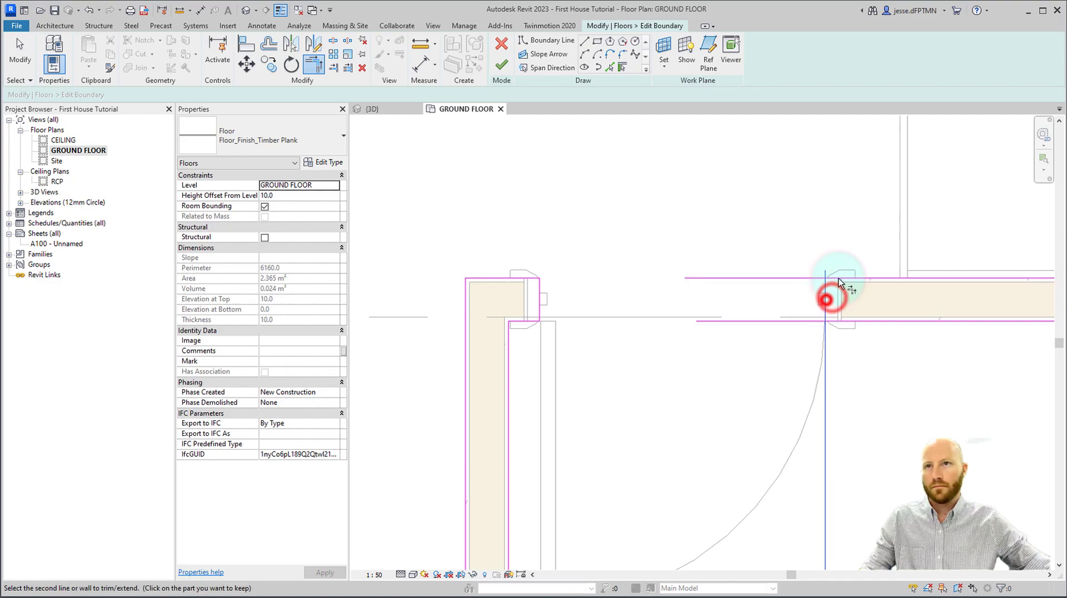
left_click(839, 279)
Trim the split exterior-wall boundary line to both faces of the corner room's kitchen-side wall.
scroll(823, 310, "down", 3)
scroll(853, 309, "up", 2)
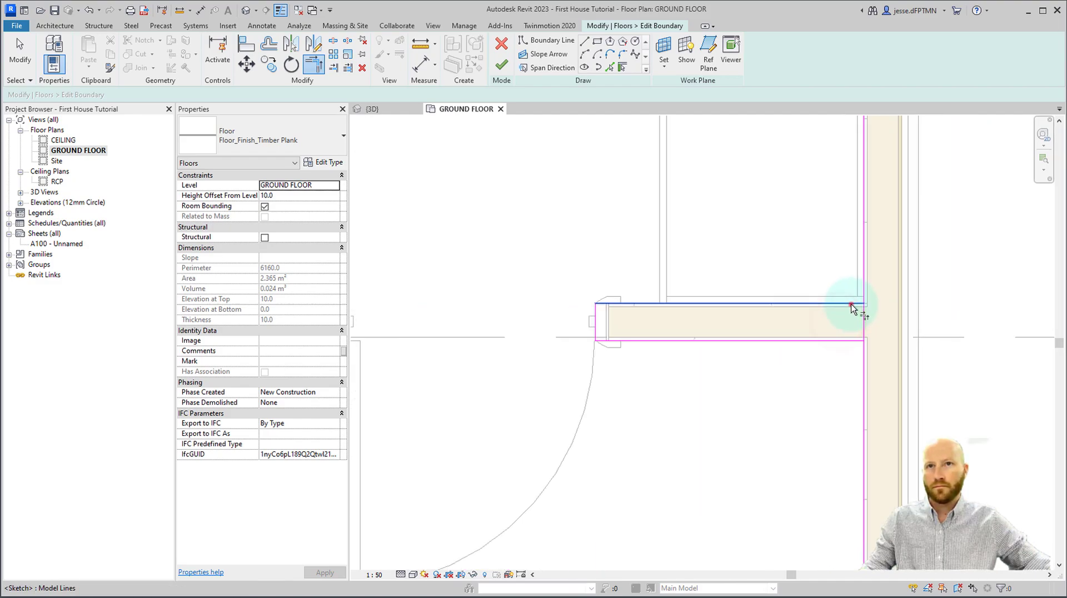
left_click(851, 306)
left_click(853, 343)
left_click(868, 357)
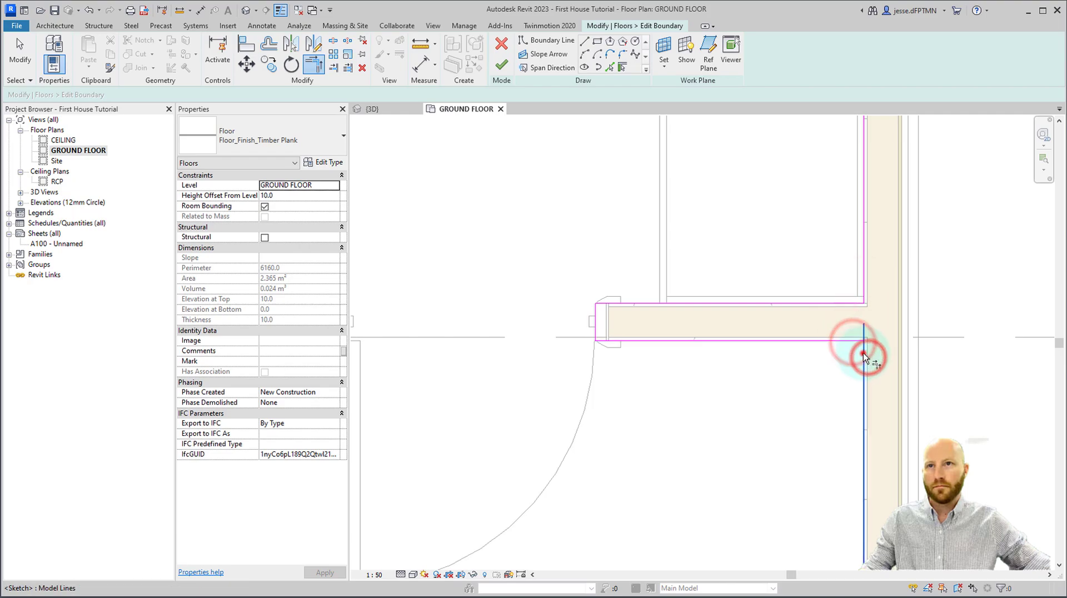
Delete the leftover boundary lines along the bedrooms' exterior end wall.
scroll(842, 300, "down", 3)
scroll(782, 358, "up", 4)
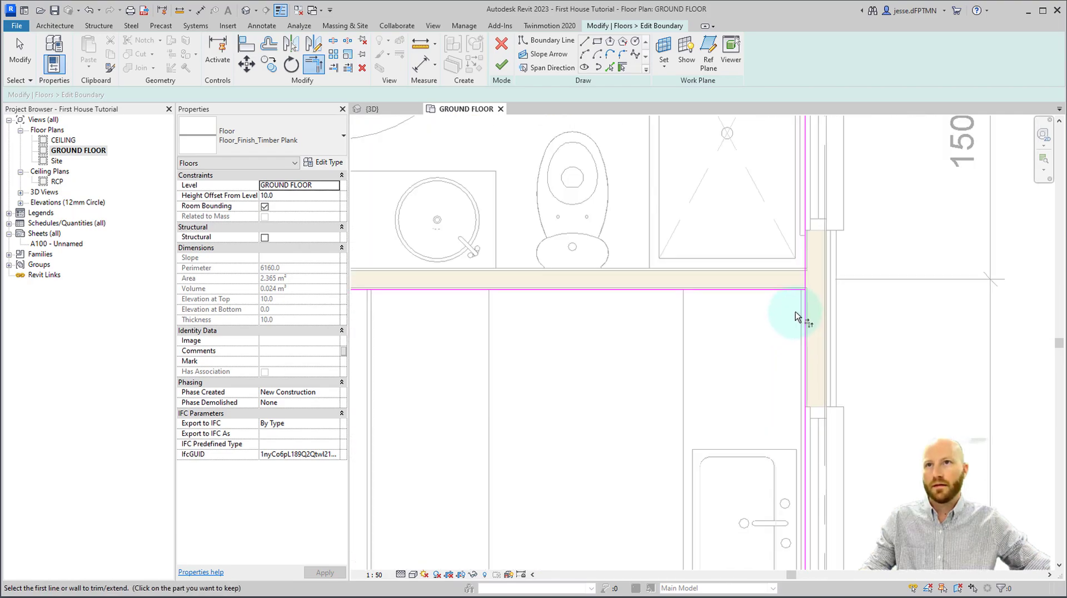
scroll(787, 295, "down", 5)
key("Escape")
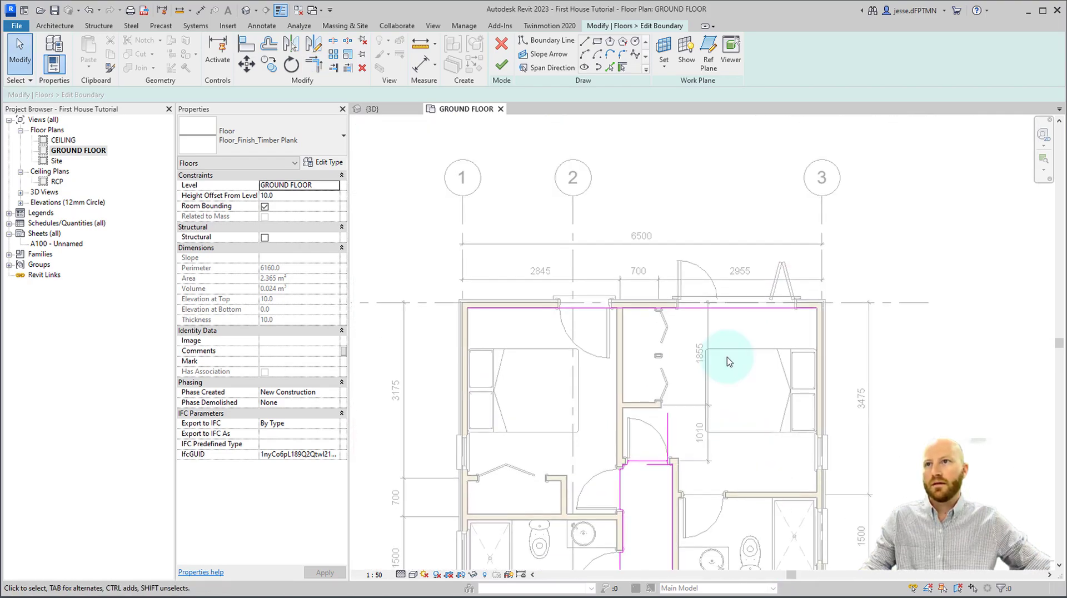
left_click_drag(871, 253, 461, 315)
key("Delete")
Trim the boundary lines into corners around the latch-side frame of the hall-end bedroom door.
scroll(663, 464, "up", 5)
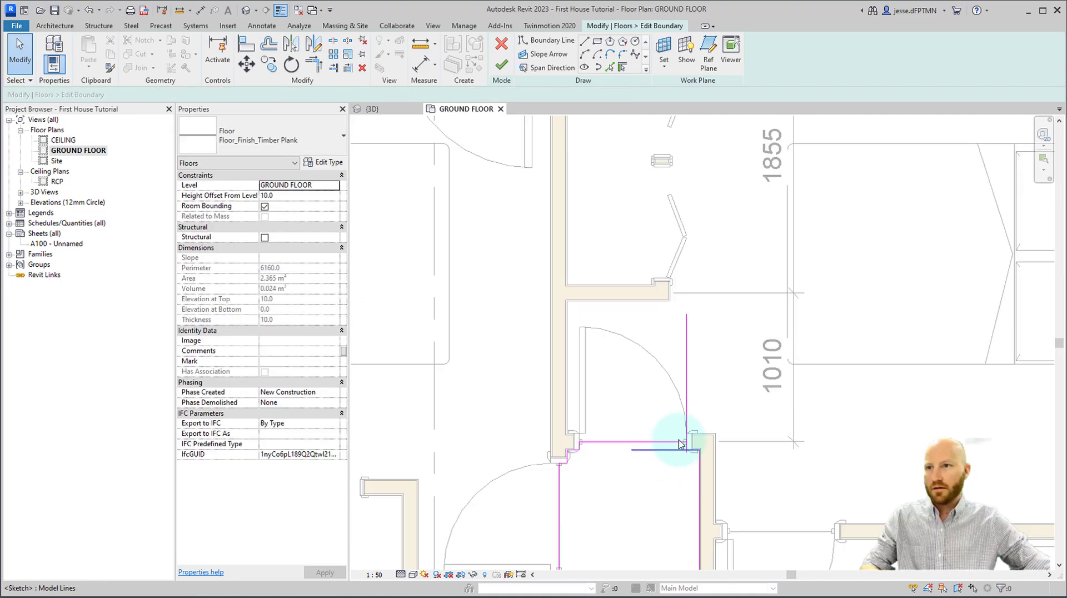
key("t")
key("r")
scroll(706, 460, "up", 2)
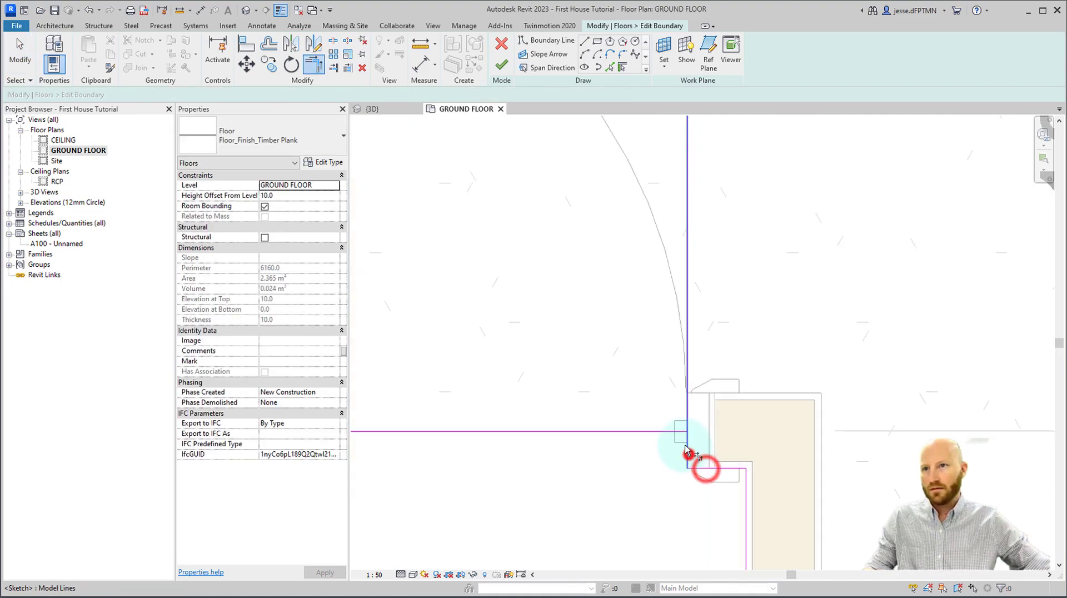
left_click(688, 451)
scroll(693, 400, "down", 5)
key("Escape")
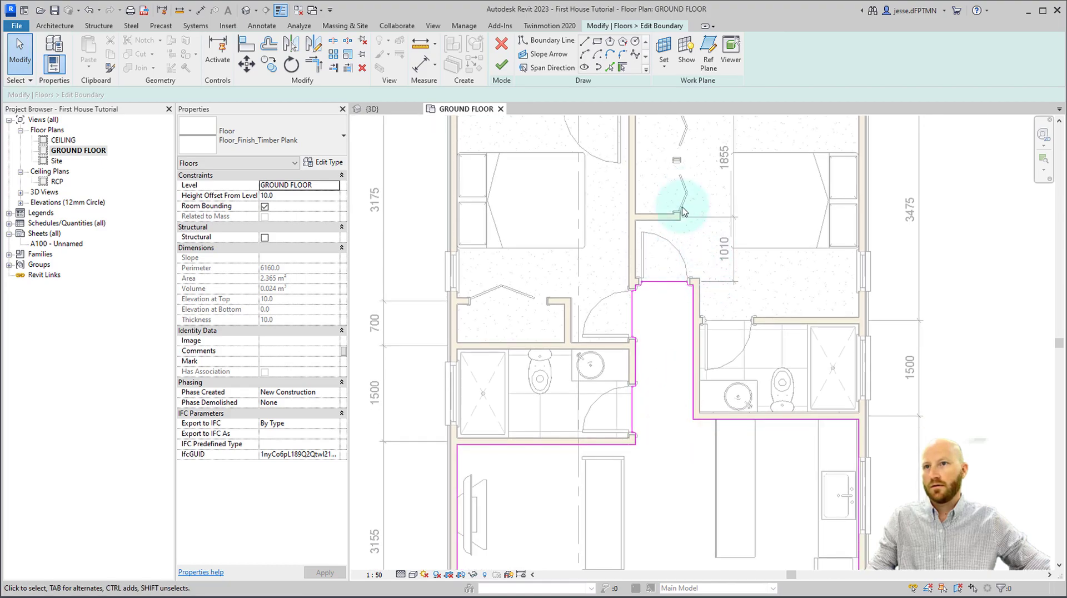
Finish the timber plank floor boundary and deselect the floor.
left_click(502, 62)
scroll(587, 146, "down", 3)
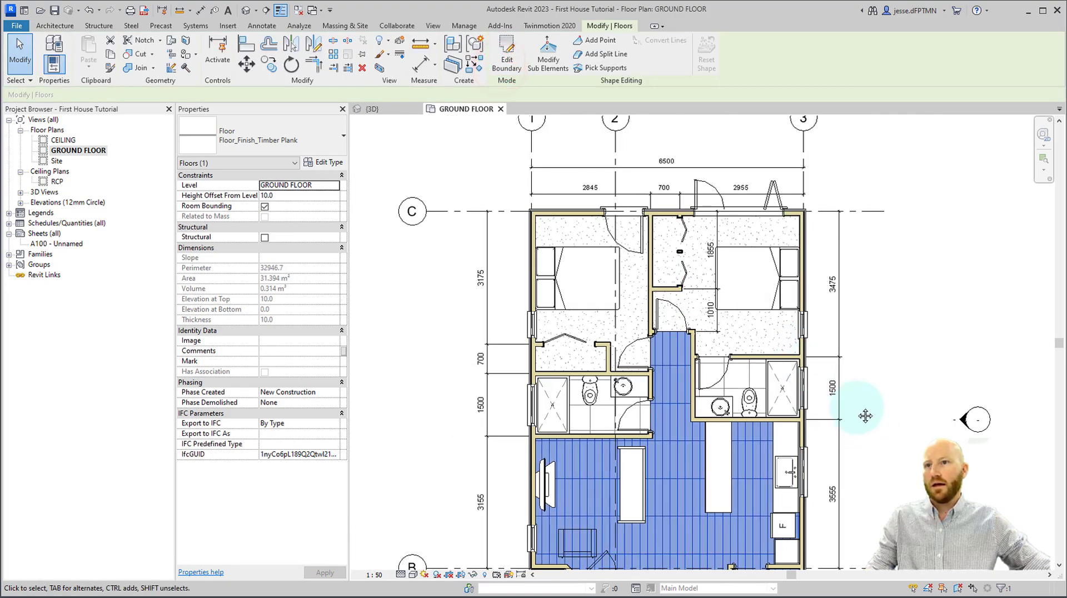
left_click(911, 363)
Open the 3D view of the furnished house and set its visual style to Realistic.
left_click(248, 11)
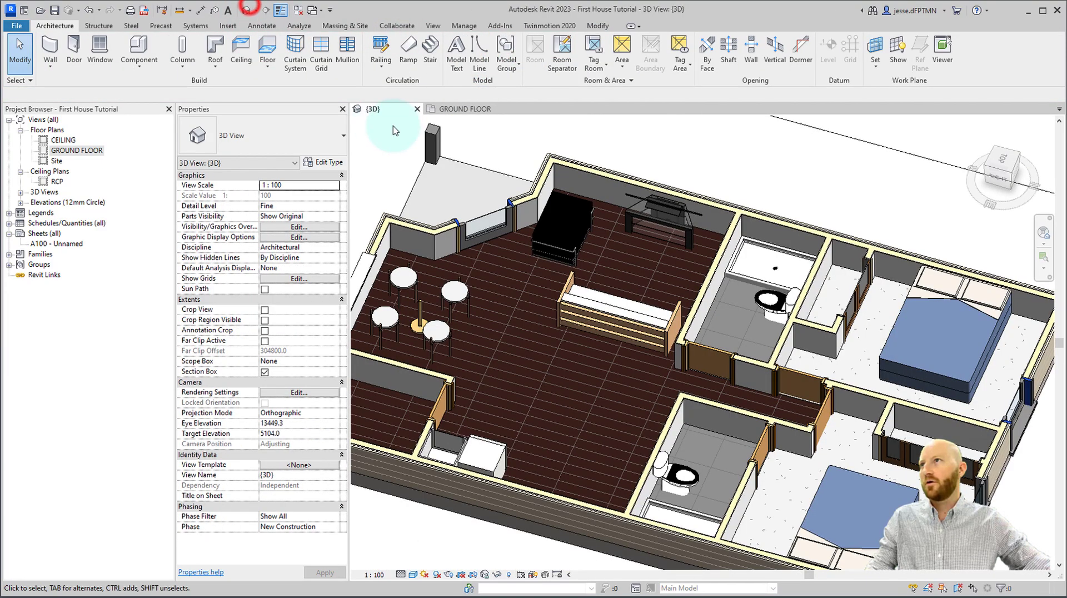
middle_click_drag(559, 281, 588, 280, "shift")
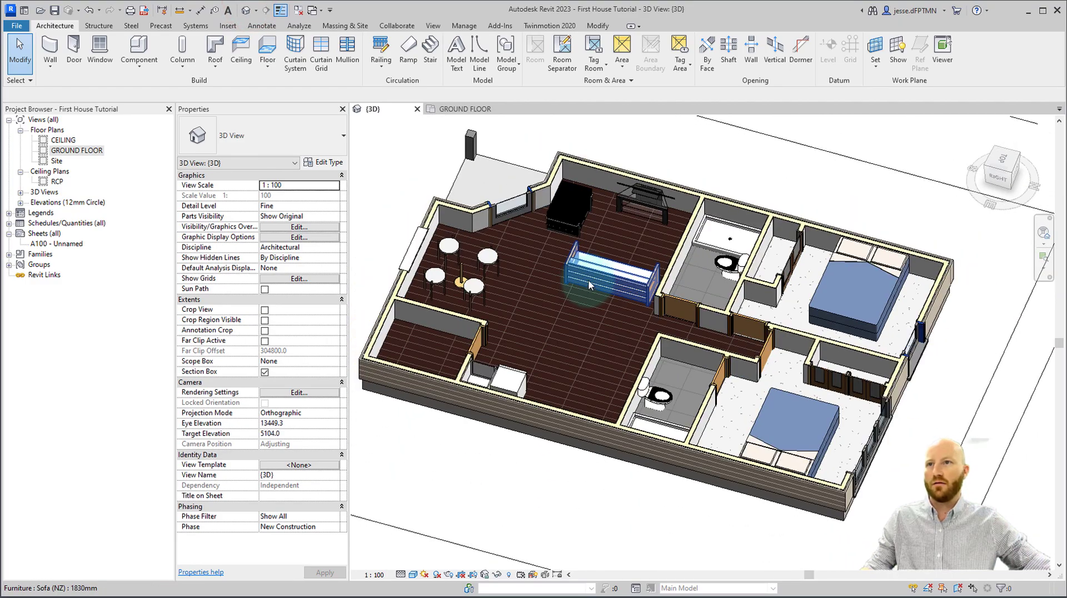
left_click(413, 575)
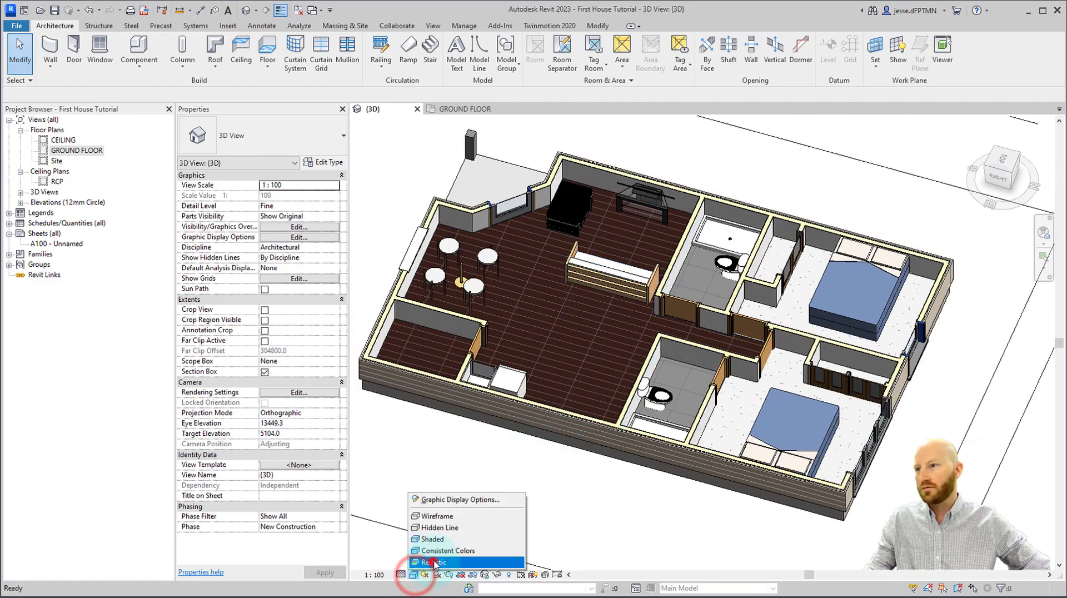
left_click(434, 563)
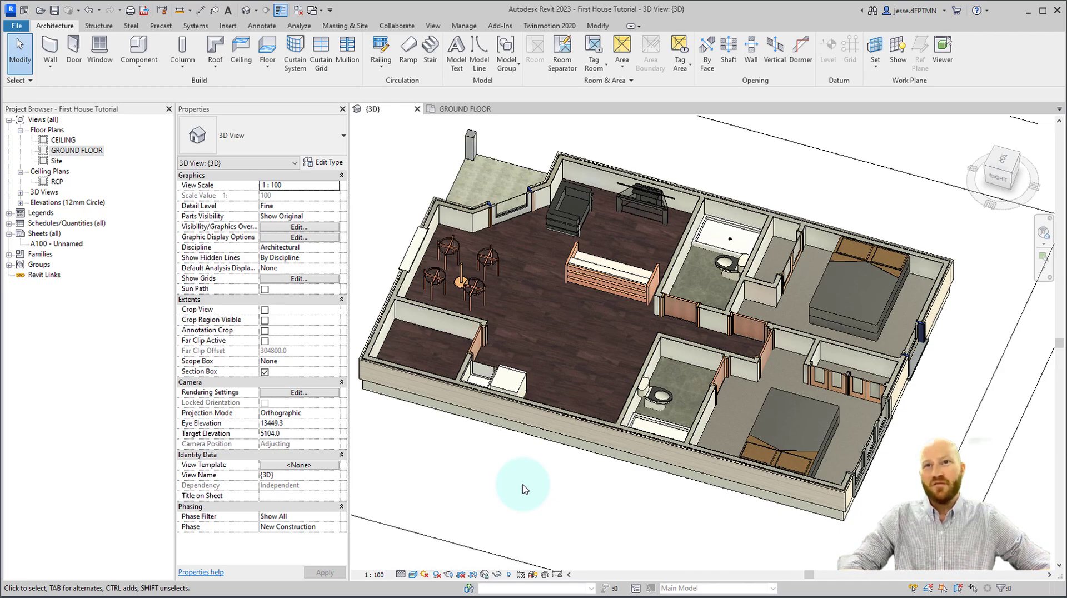
left_click(575, 217)
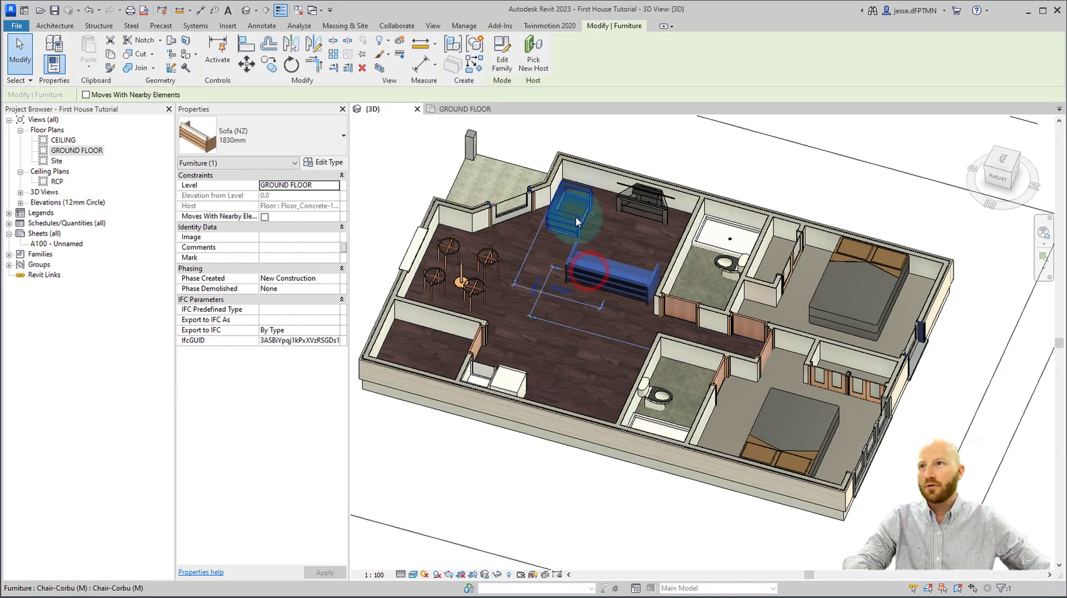
left_click(670, 217)
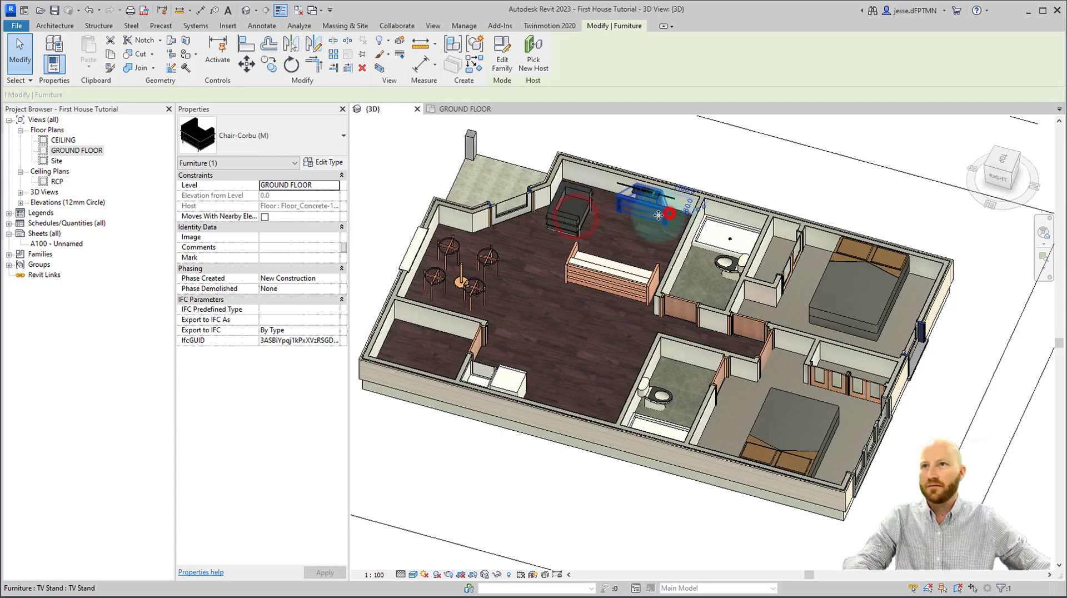
left_click(482, 264)
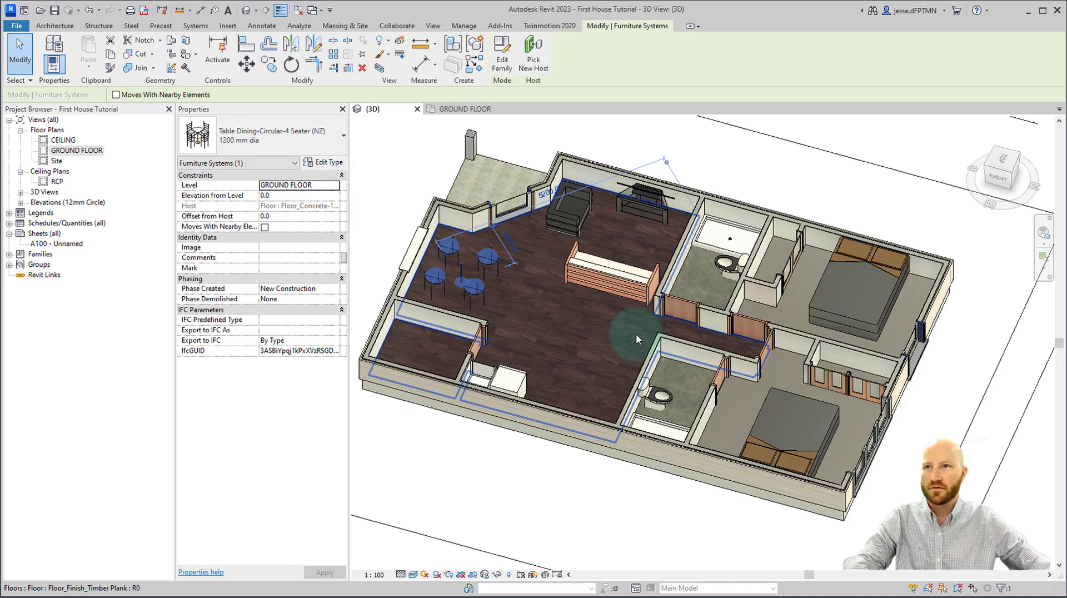
left_click(478, 466)
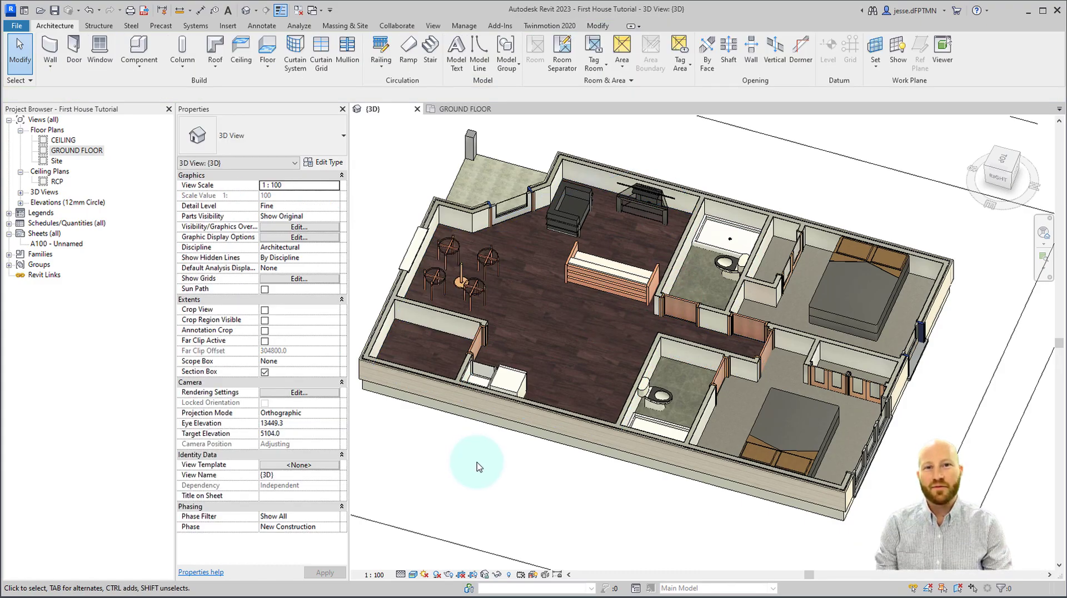